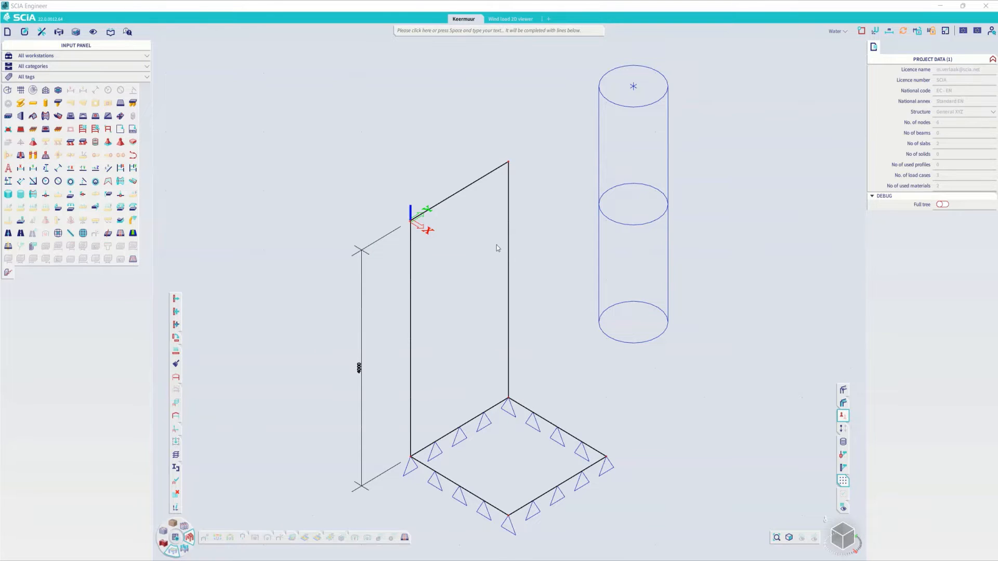
# - Preview the retaining wall with rendered solid surfaces and return to the wireframe display
pyautogui.scroll(-2, 496, 248)
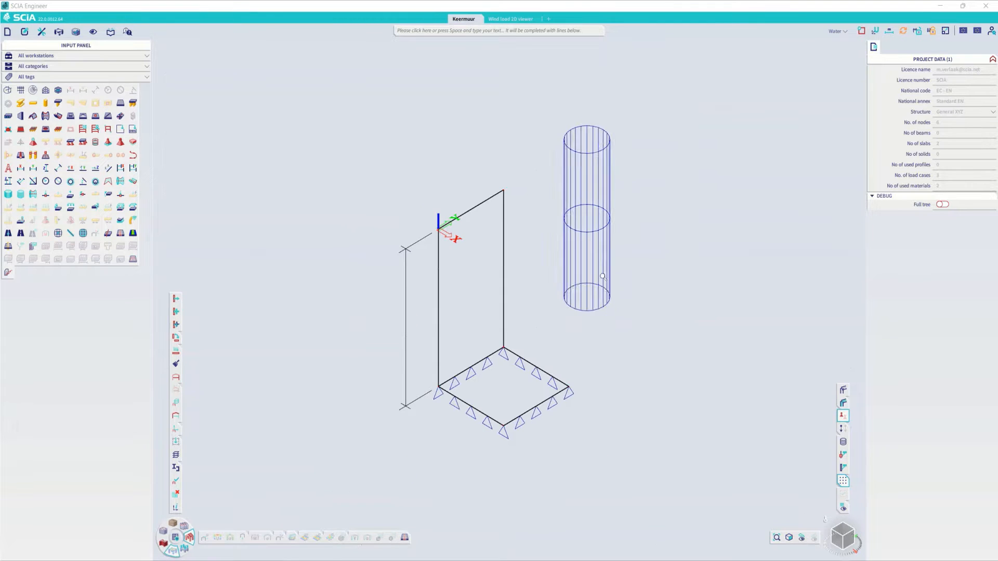
pyautogui.click(844, 403)
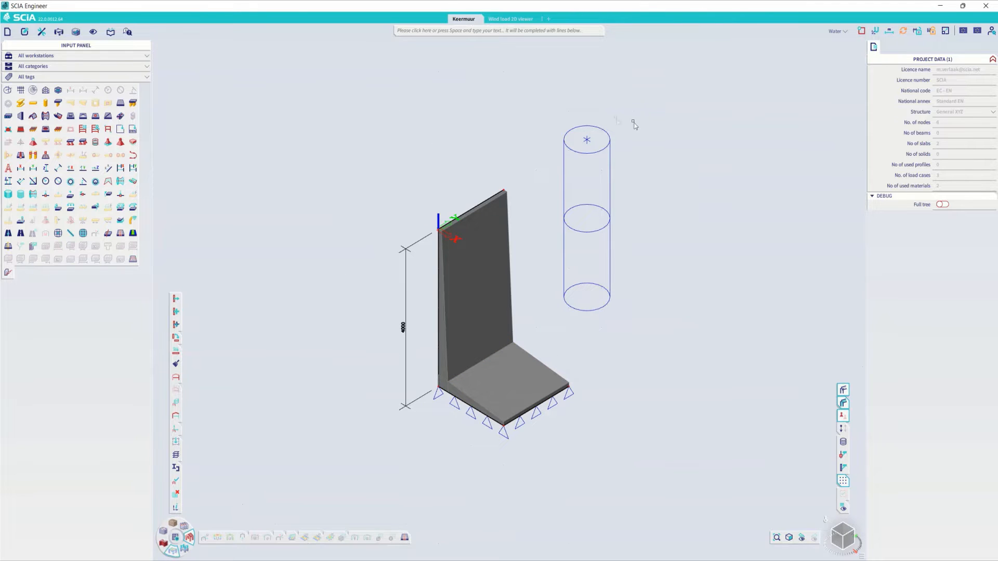
pyautogui.click(842, 390)
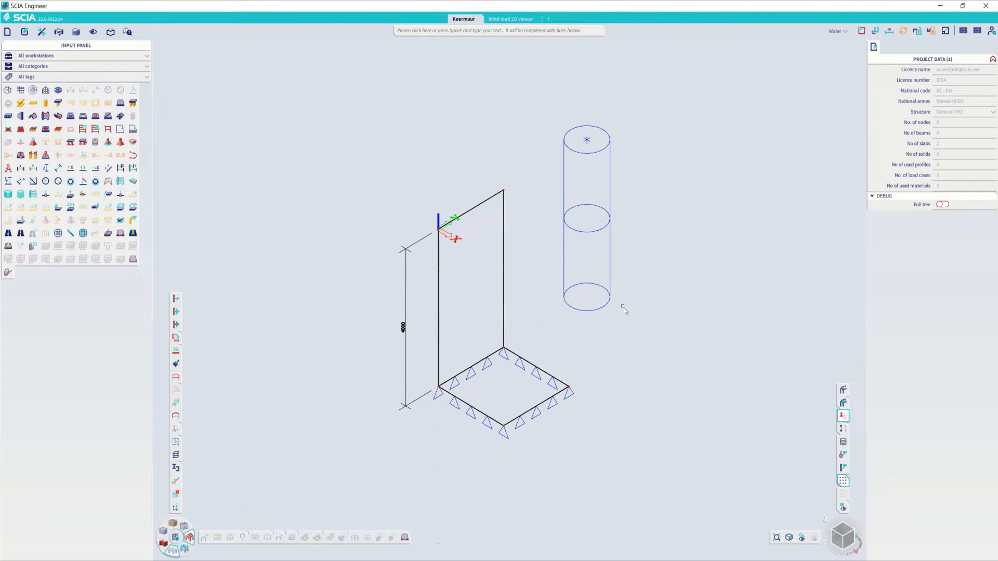
# - Examine the soil layers, dry and wet weights and water level in the geological profile assigned to the borehole
pyautogui.click(610, 296)
pyautogui.click(991, 137)
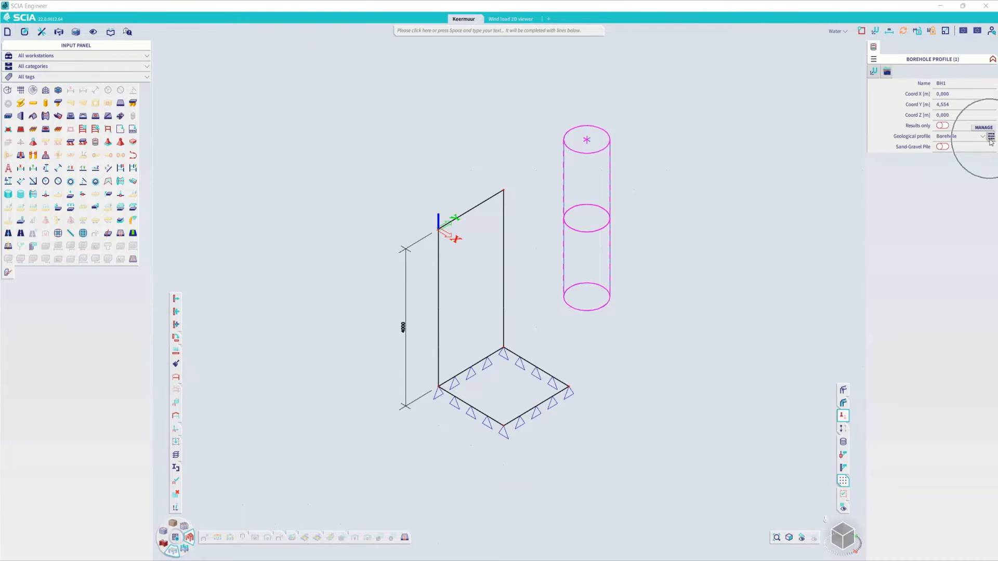
pyautogui.click(438, 428)
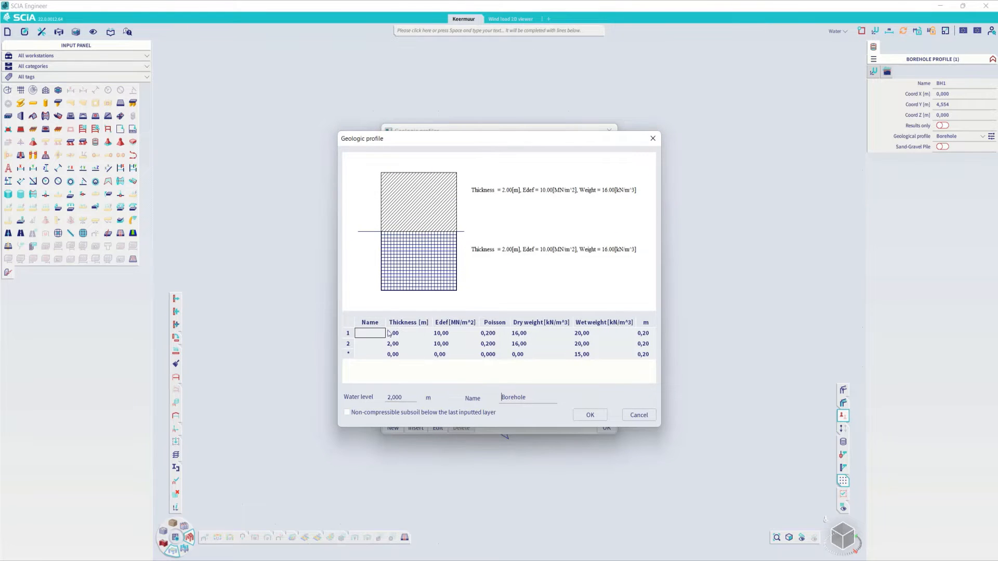
pyautogui.click(522, 334)
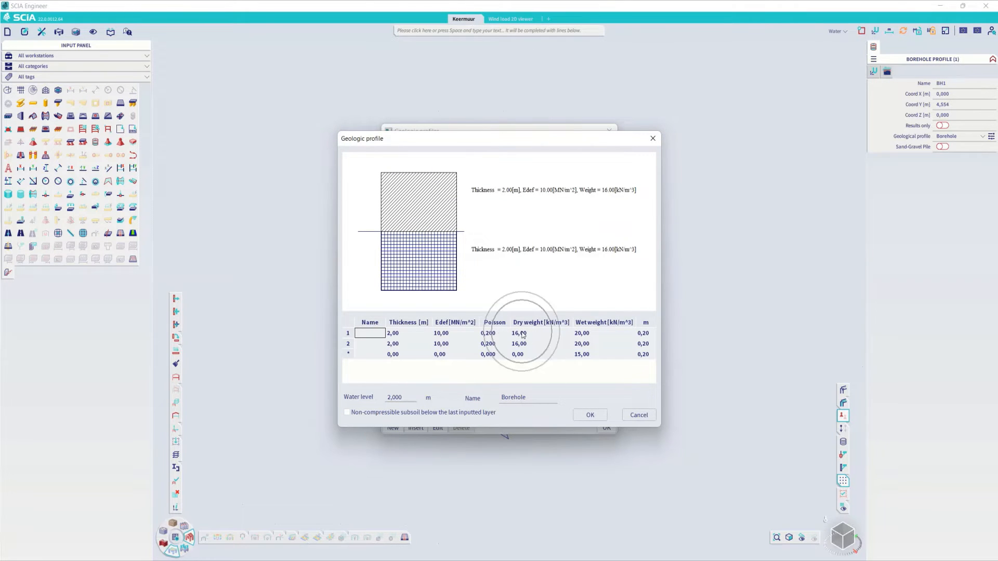
pyautogui.click(590, 337)
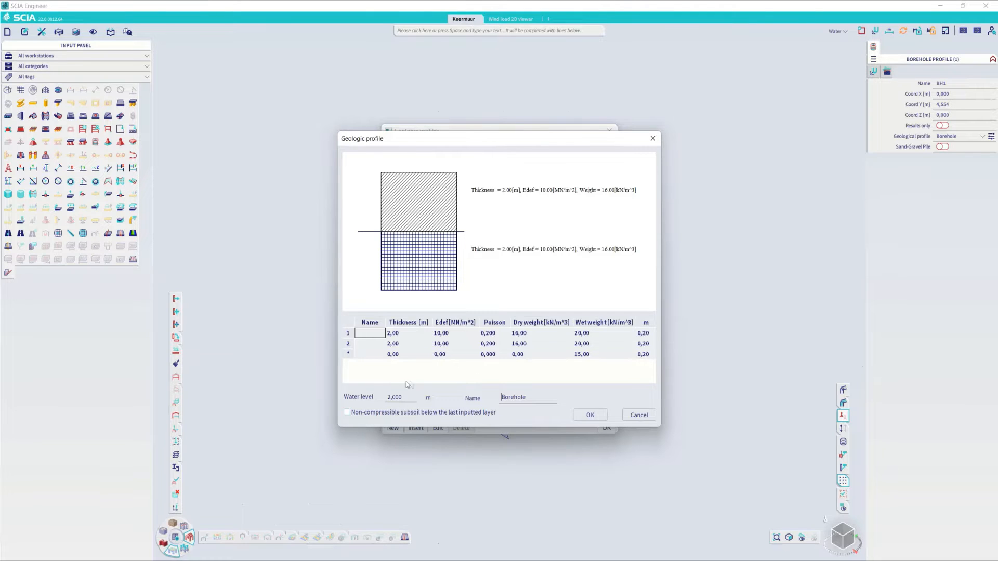
pyautogui.click(590, 415)
pyautogui.click(605, 427)
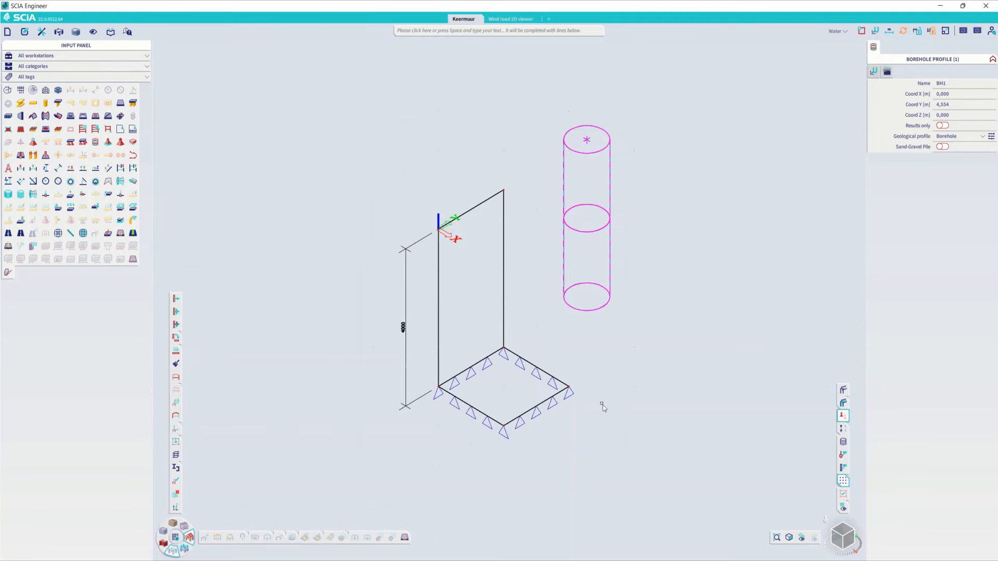
pyautogui.press('Escape')
# - In load case Grond, apply a soil pressure surface load with coefficient -0,3 and borehole profile BH1 to the vertical wall
pyautogui.click(837, 31)
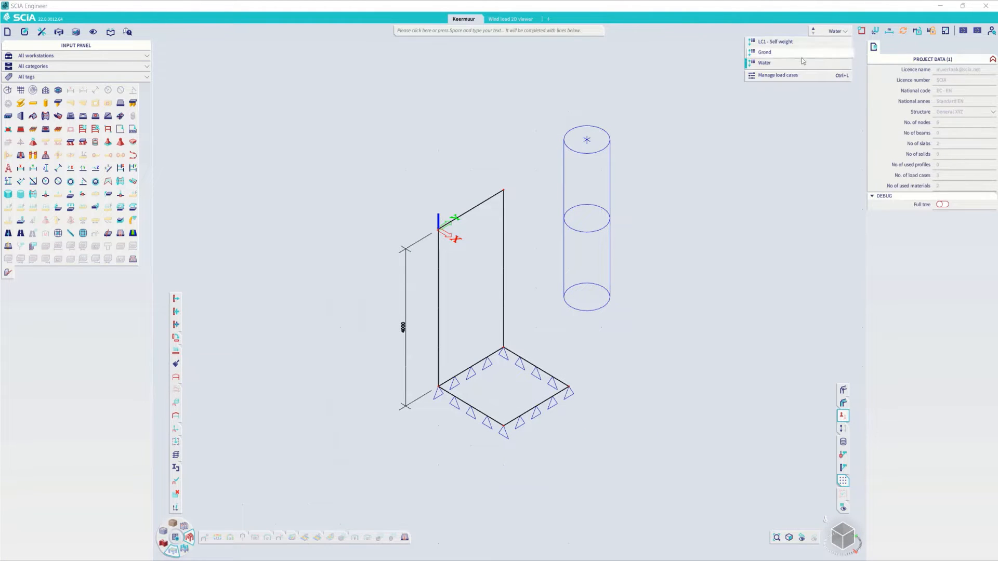
pyautogui.click(781, 55)
pyautogui.rightClick(625, 357)
pyautogui.moveTo(638, 356)
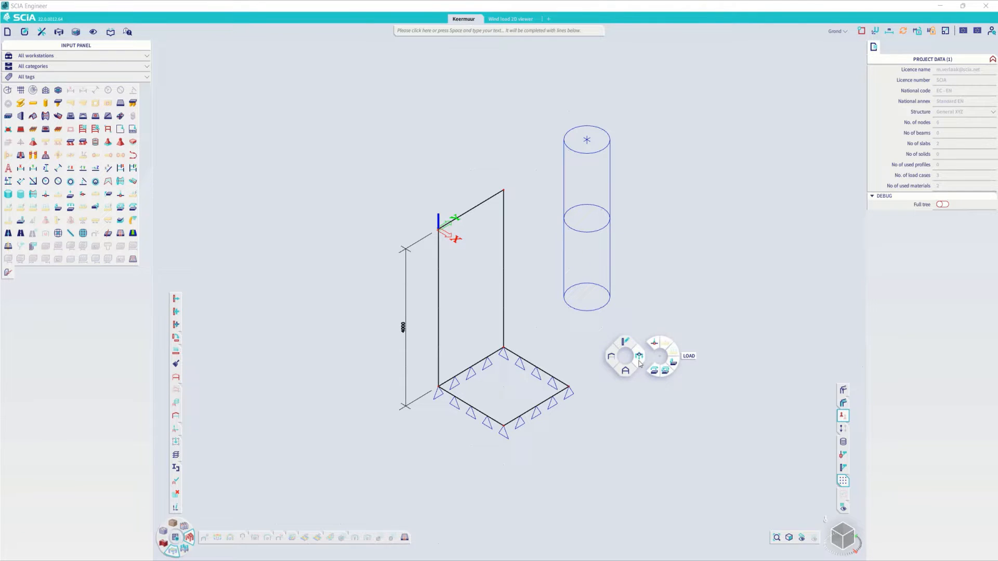
pyautogui.click(666, 367)
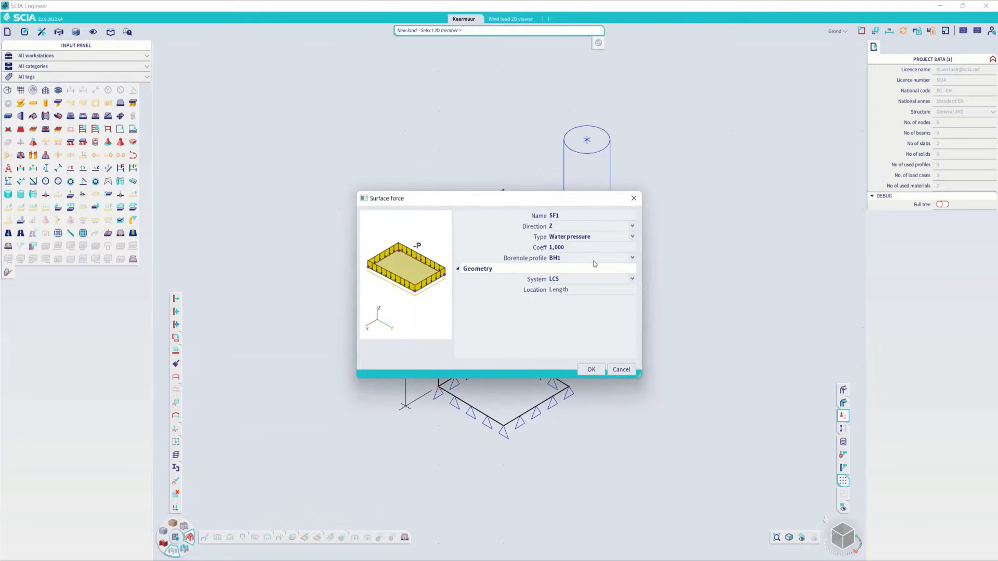
pyautogui.click(591, 238)
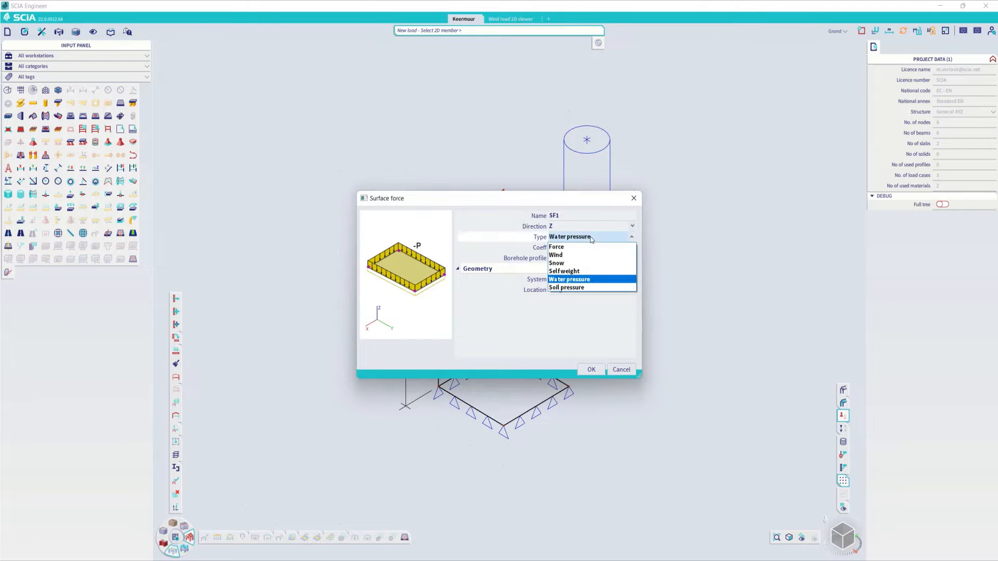
pyautogui.click(580, 287)
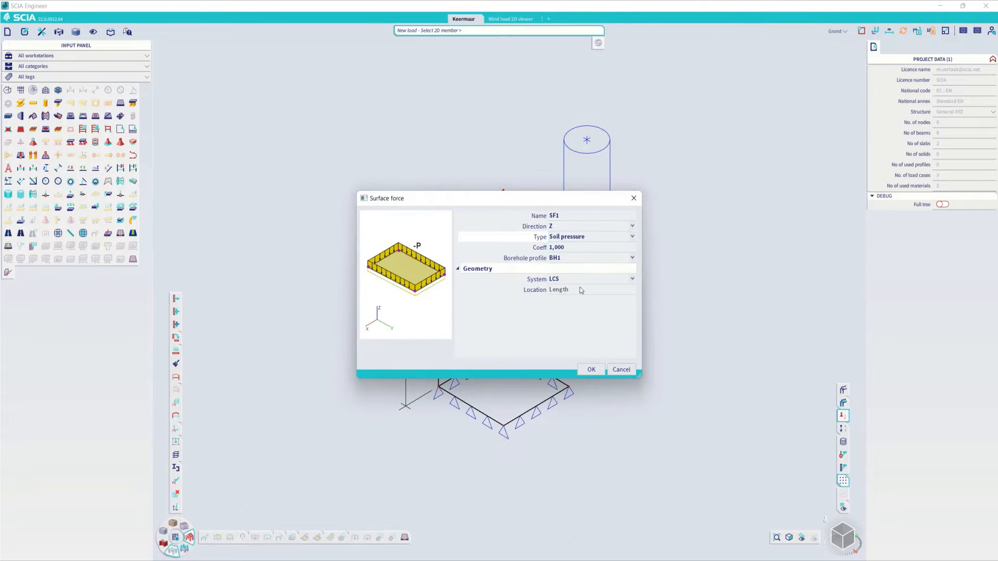
pyautogui.click(570, 246)
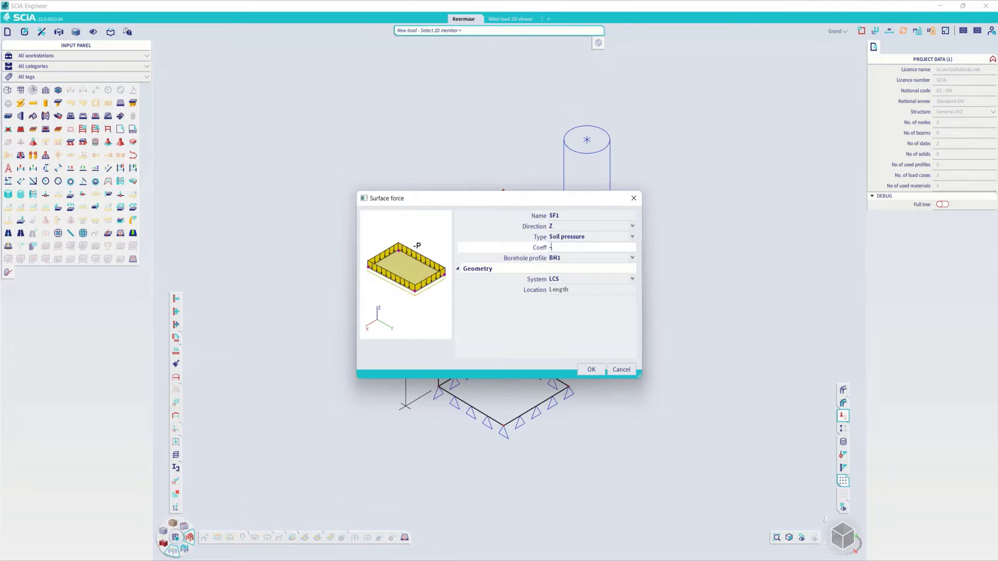
pyautogui.press('Return')
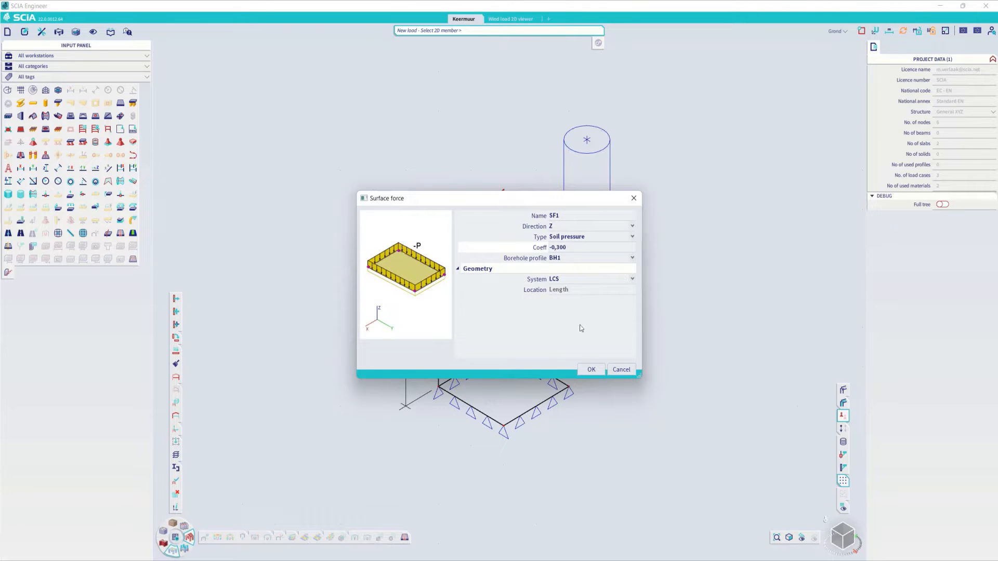
pyautogui.click(591, 370)
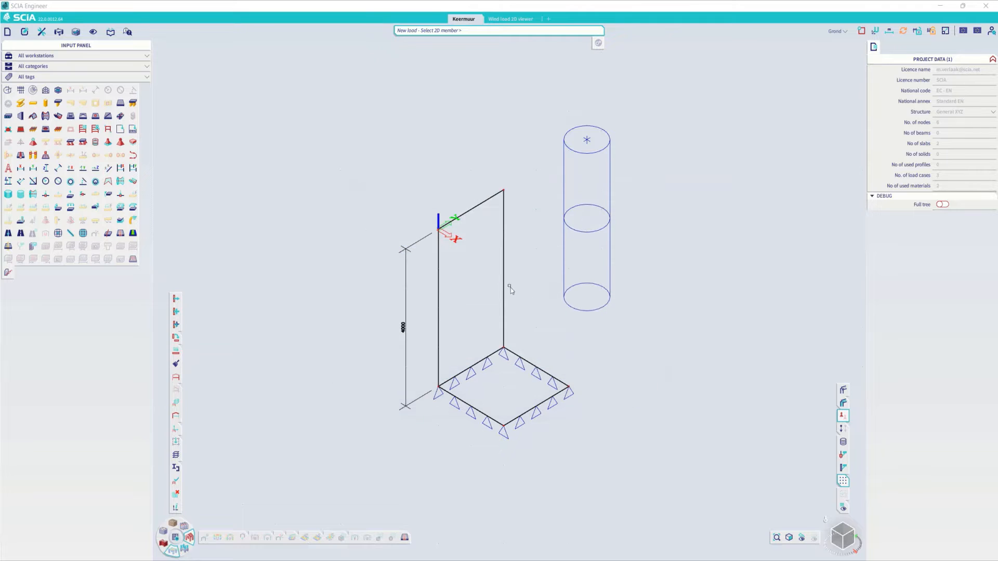
pyautogui.click(500, 277)
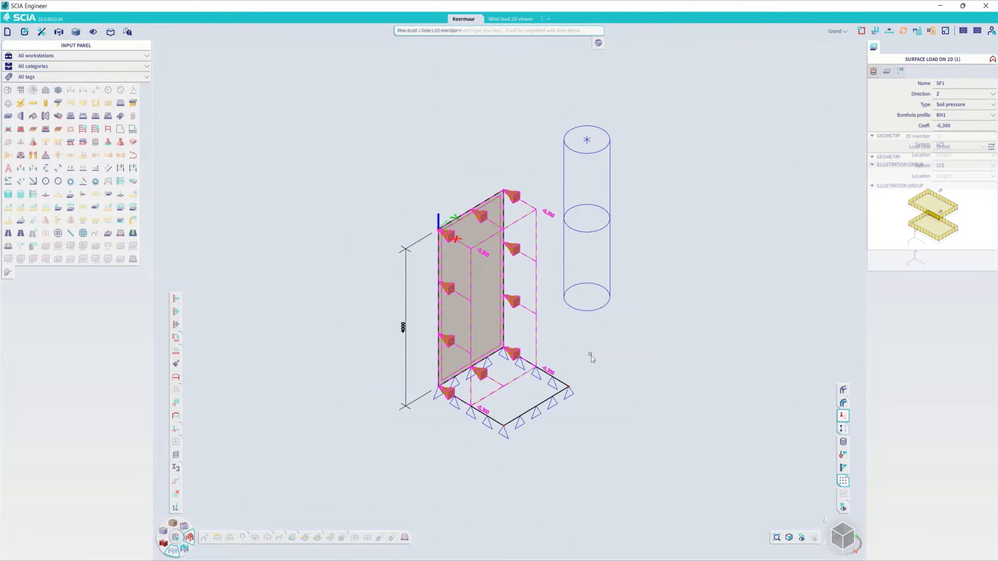
pyautogui.press('Escape')
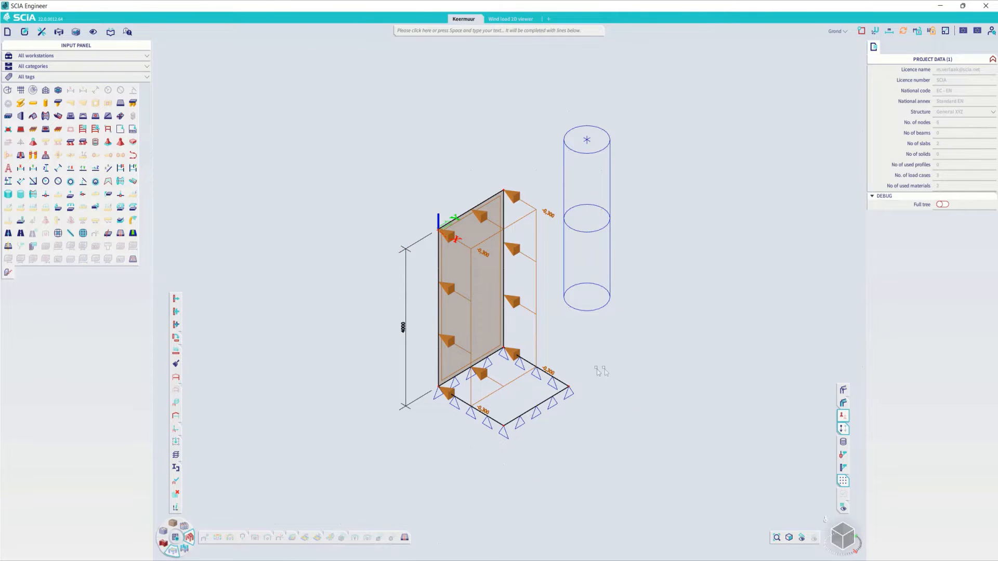
# - Apply a second soil pressure surface load with coefficient -1 to the horizontal base slab
pyautogui.rightClick(632, 373)
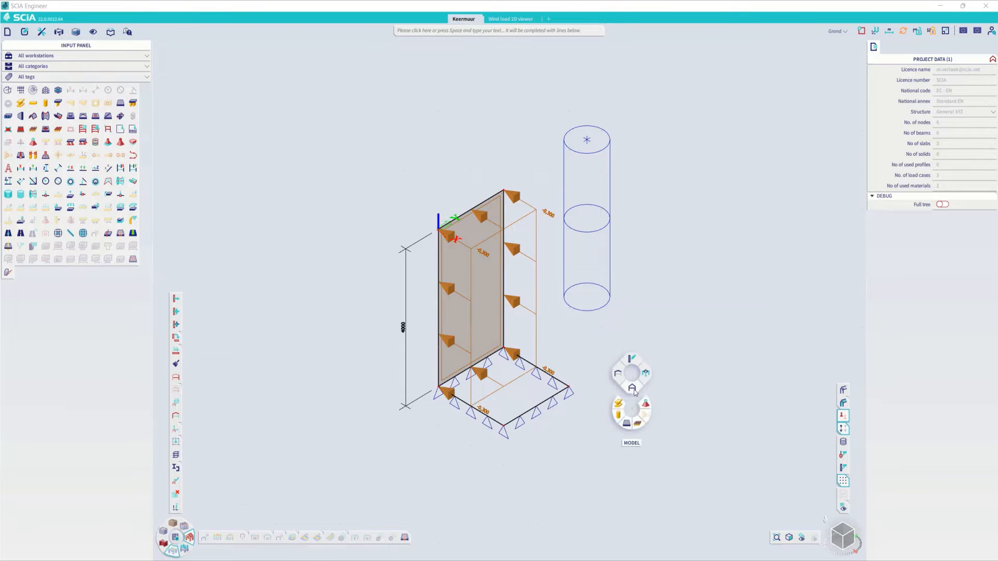
pyautogui.moveTo(644, 378)
pyautogui.click(673, 387)
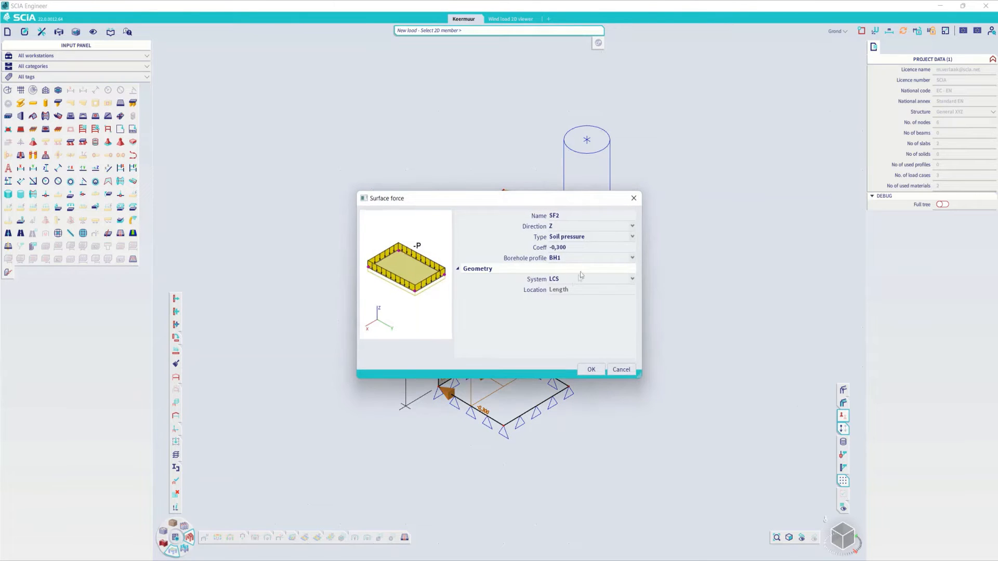
pyautogui.click(585, 248)
pyautogui.press('Return')
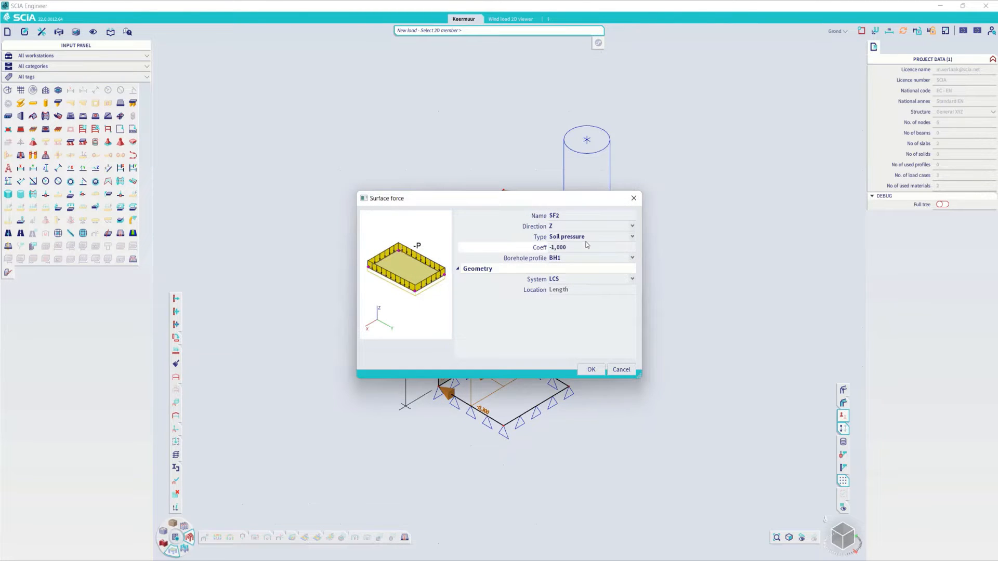
pyautogui.click(591, 369)
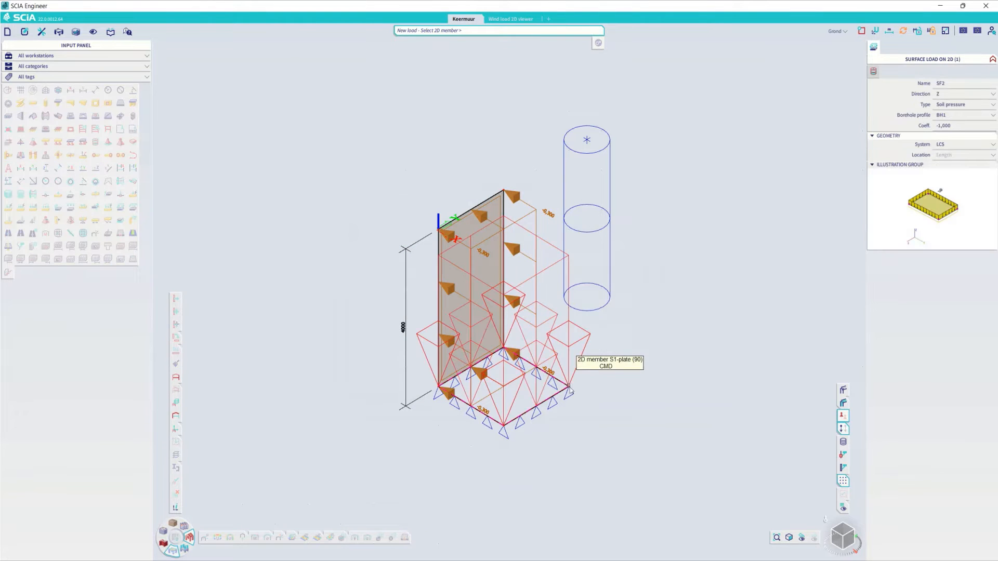
pyautogui.click(571, 389)
pyautogui.press('Escape')
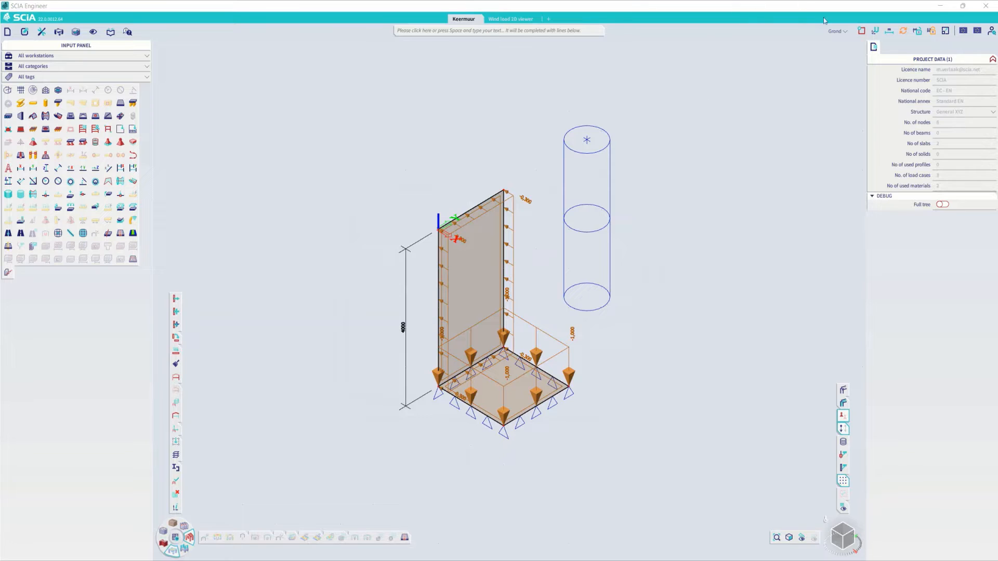
# - In load case Water, apply a water pressure surface load with coefficient -1 and borehole profile BH1 to the vertical wall
pyautogui.click(838, 31)
pyautogui.click(764, 63)
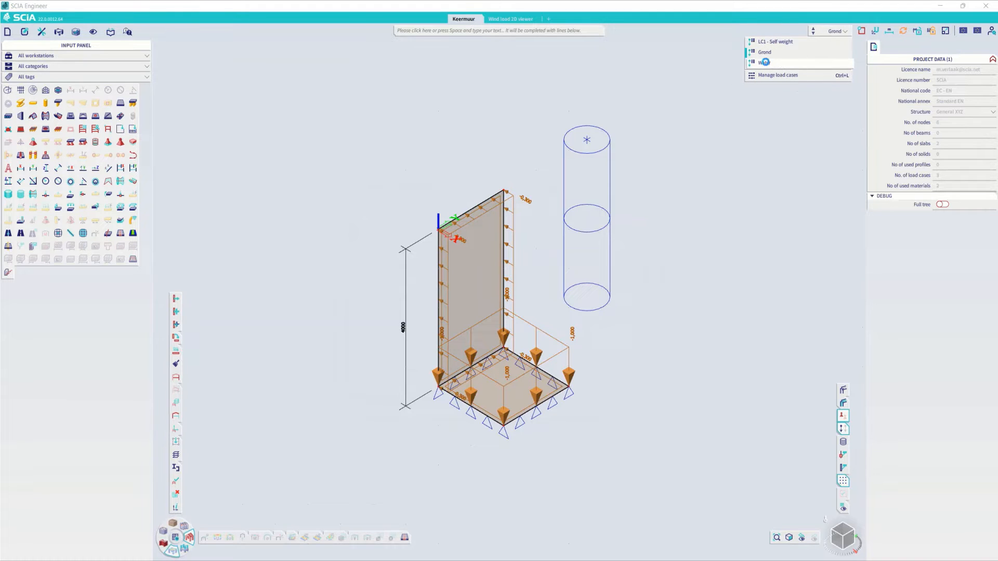
pyautogui.rightClick(633, 366)
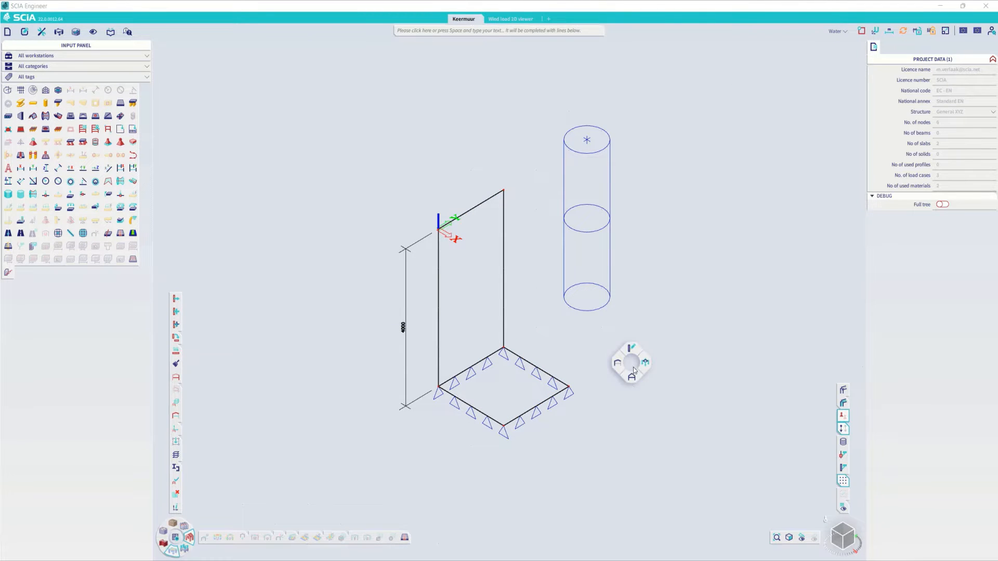
pyautogui.moveTo(645, 363)
pyautogui.click(670, 378)
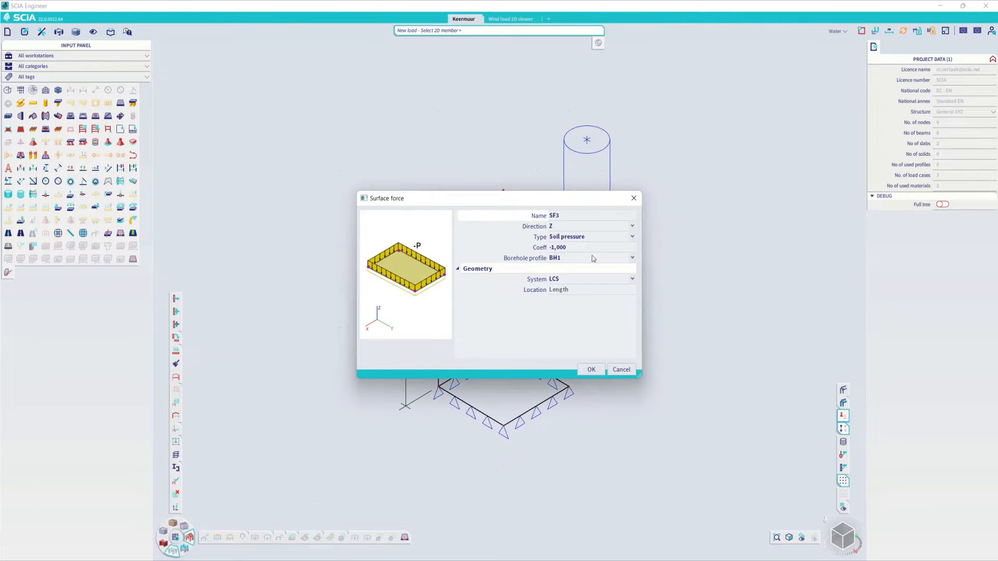
pyautogui.click(590, 238)
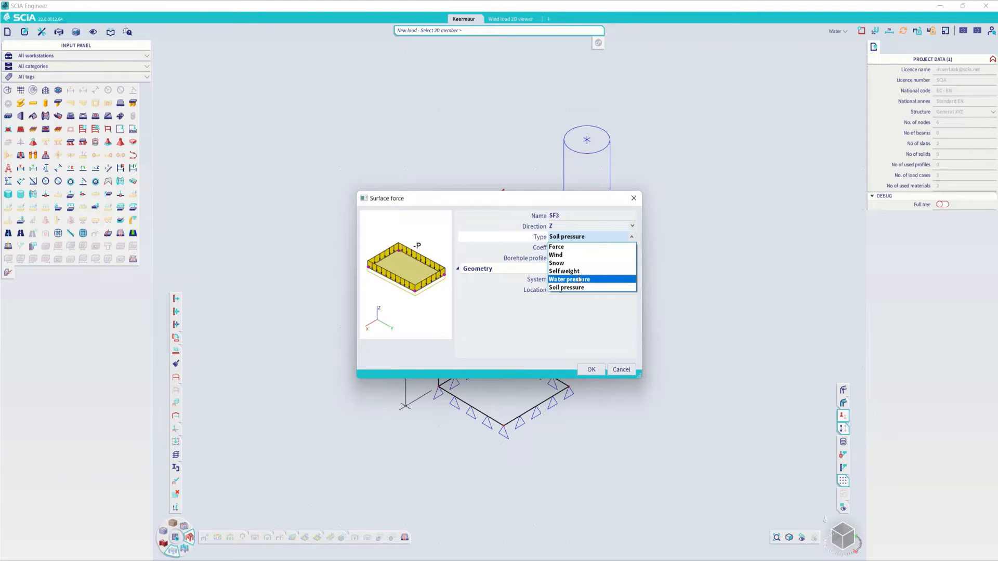
pyautogui.click(579, 279)
pyautogui.click(569, 249)
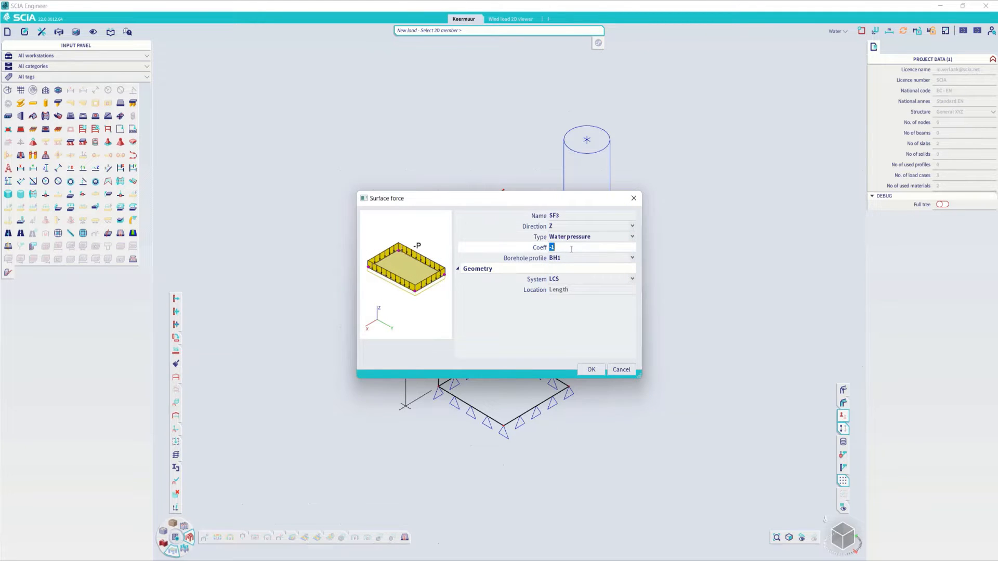
pyautogui.press('Return')
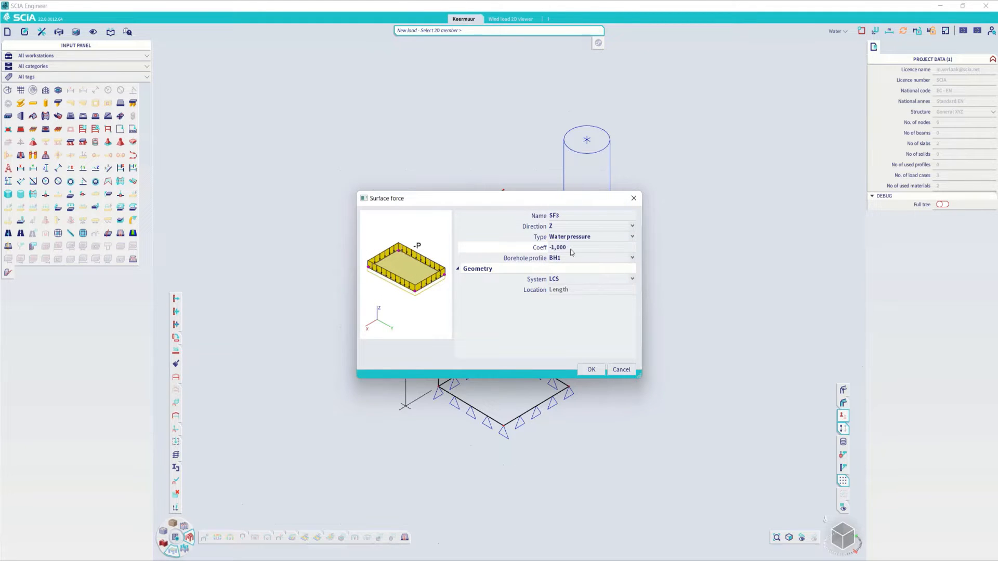
pyautogui.click(591, 369)
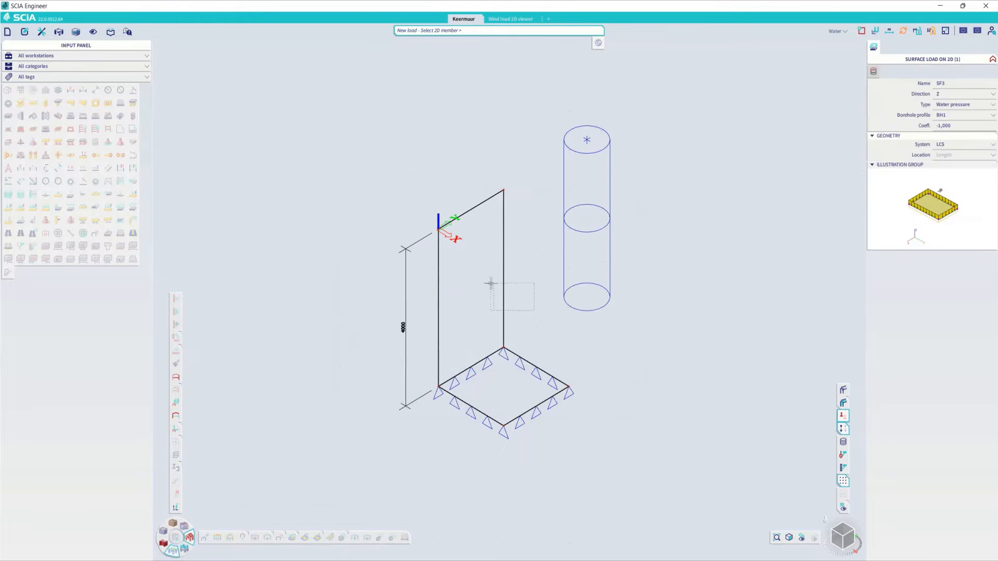
pyautogui.click(506, 307)
pyautogui.click(505, 306)
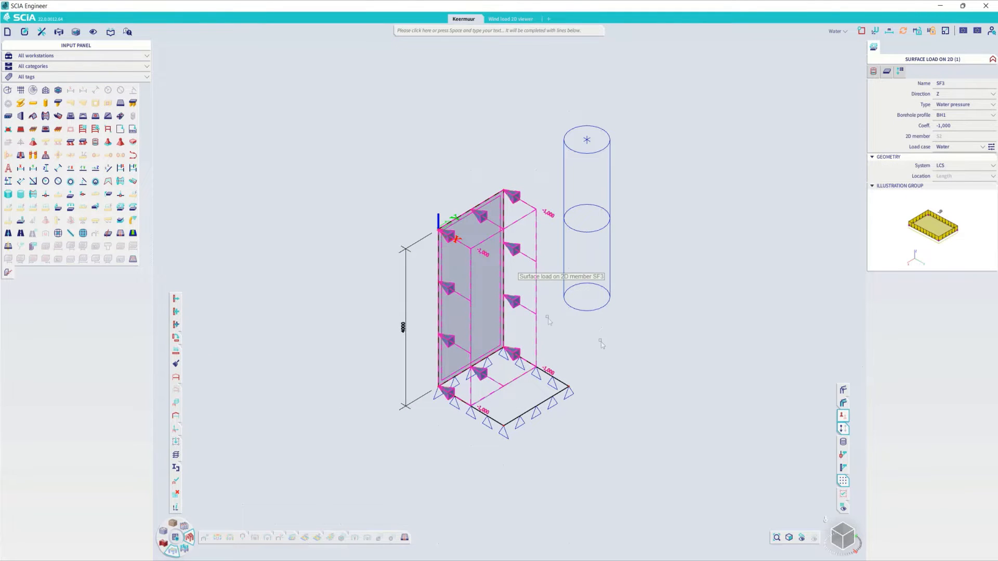
pyautogui.press('Escape')
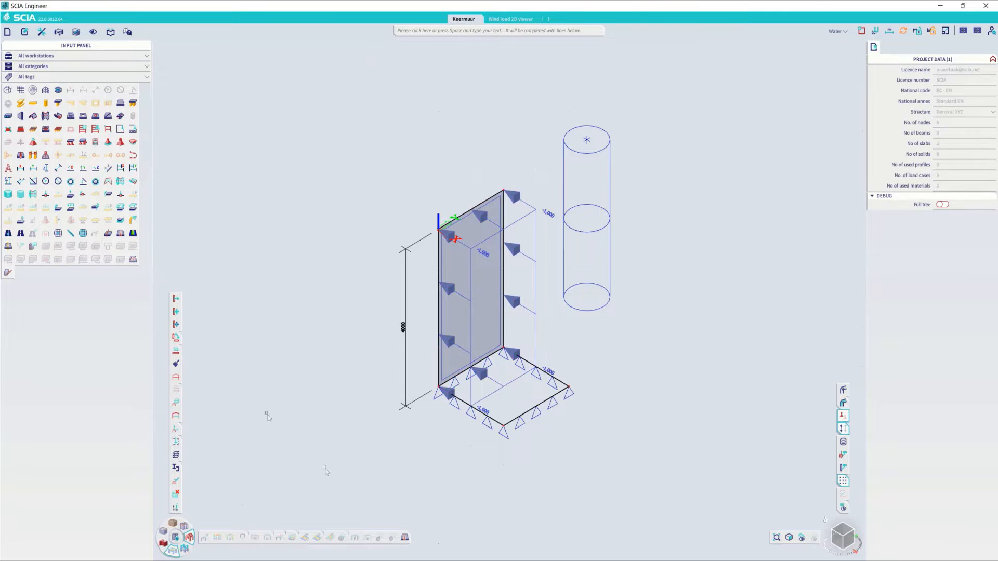
# - Set the average 2D mesh element size to 0,5 m and run the linear analysis
pyautogui.click(175, 537)
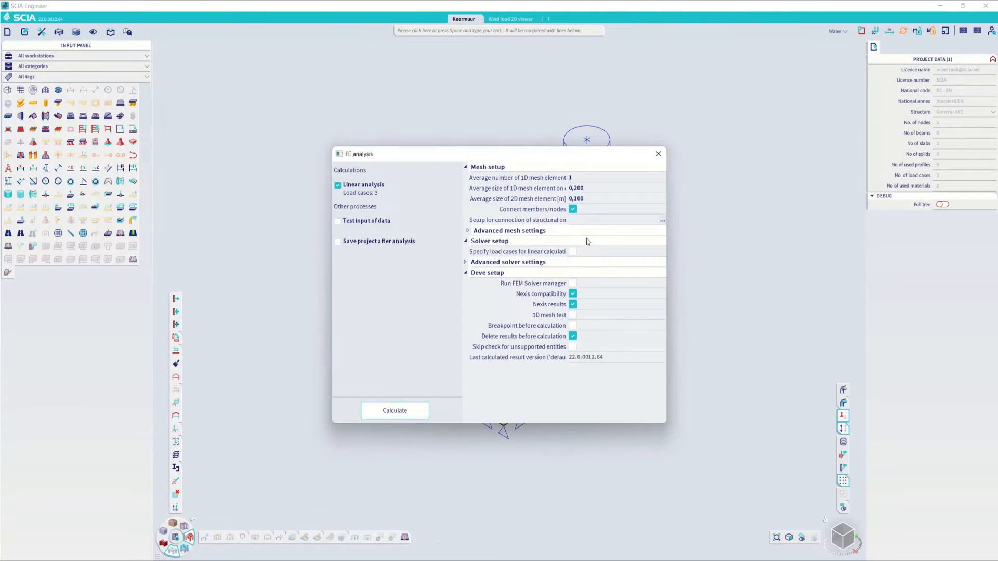
pyautogui.click(576, 199)
pyautogui.write('0,5')
pyautogui.press('Return')
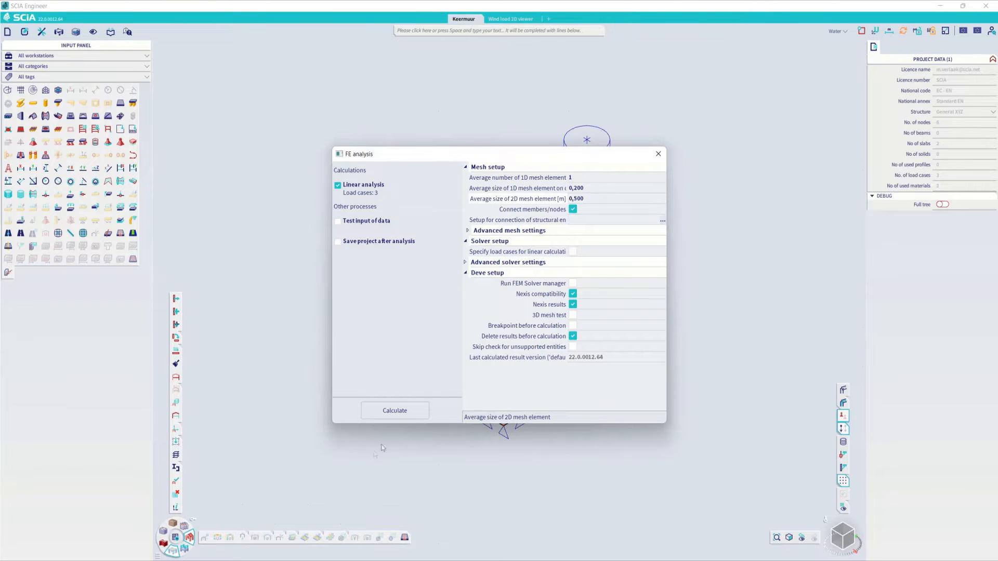
pyautogui.click(401, 414)
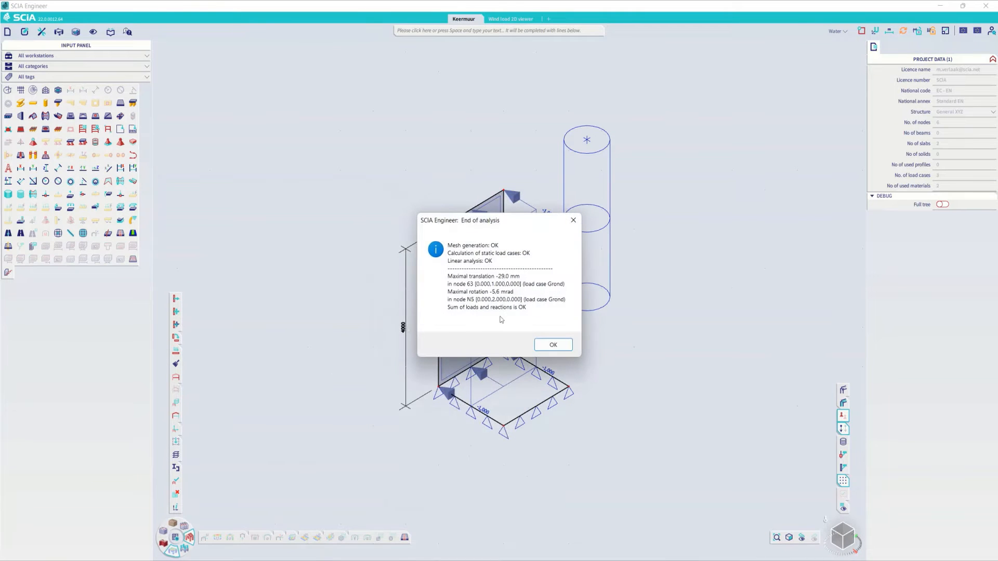
pyautogui.click(546, 344)
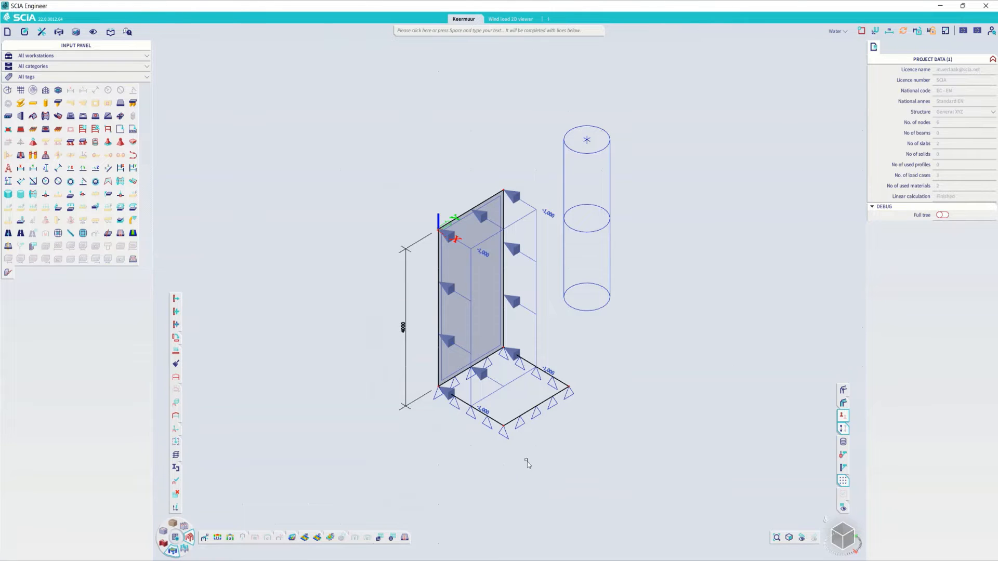
pyautogui.click(428, 33)
pyautogui.write('s')
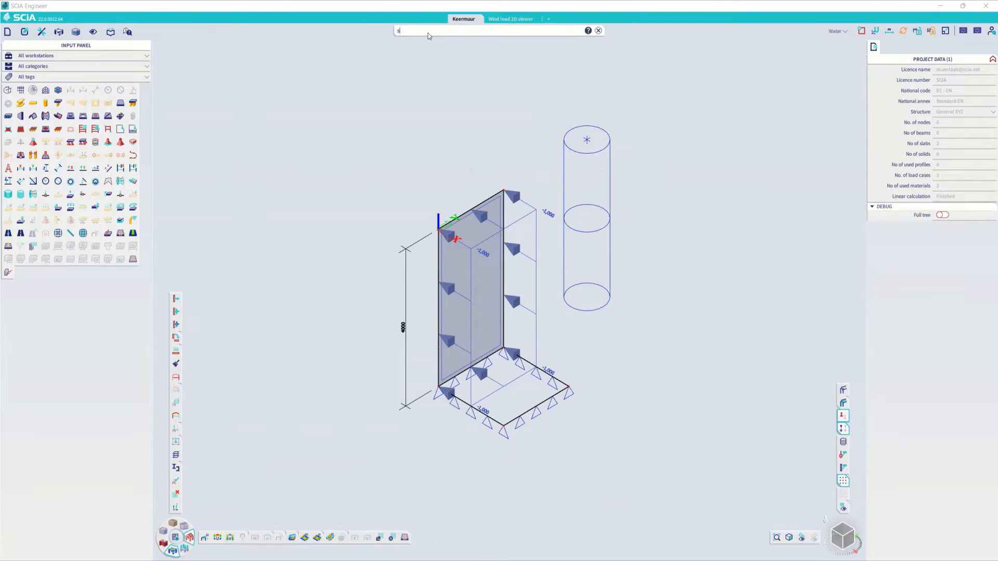
pyautogui.write('urface')
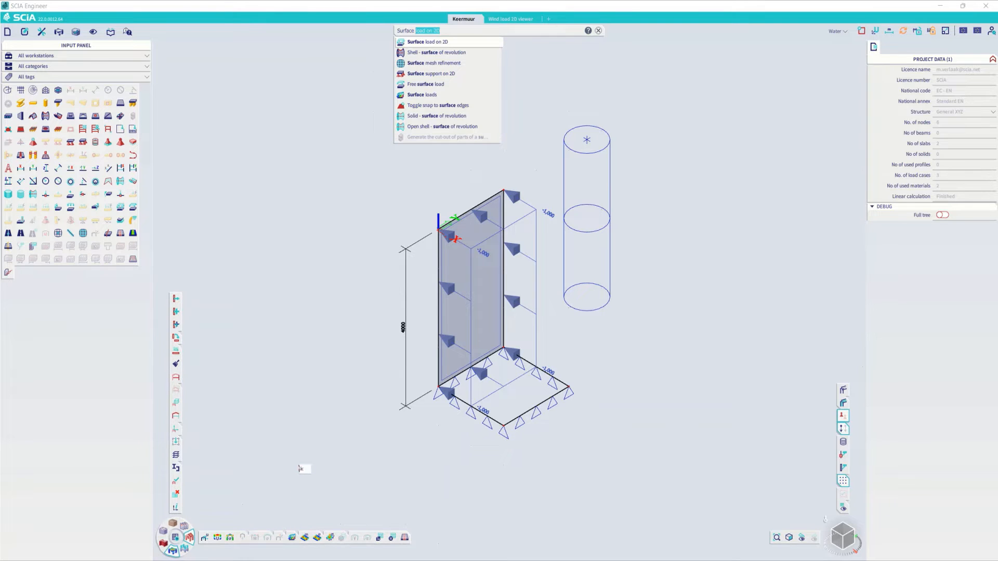
pyautogui.press('Return')
# - Display the surface load results q_z for load case Grond on the vertical wall and on the horizontal base slab
pyautogui.moveTo(292, 537)
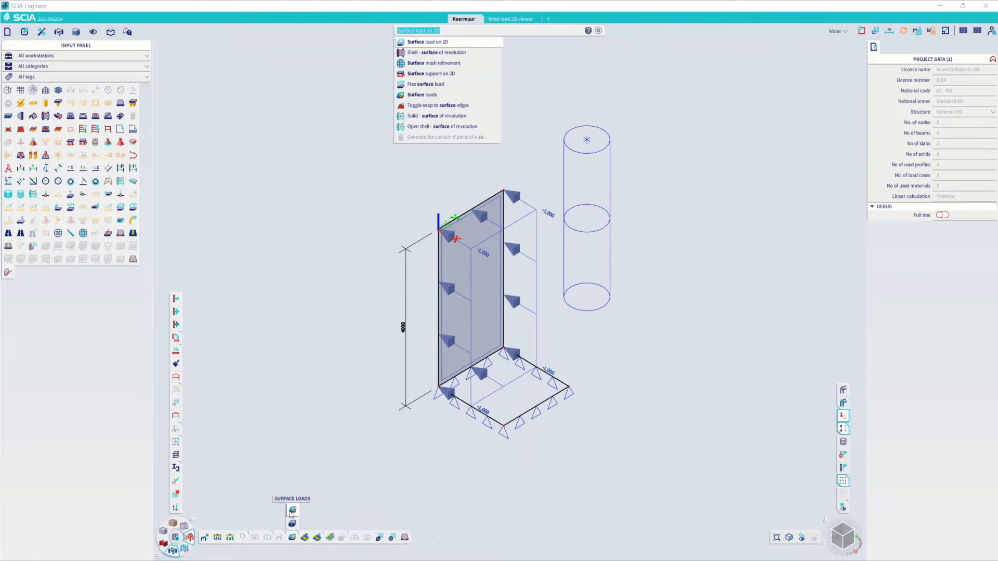
pyautogui.click(290, 511)
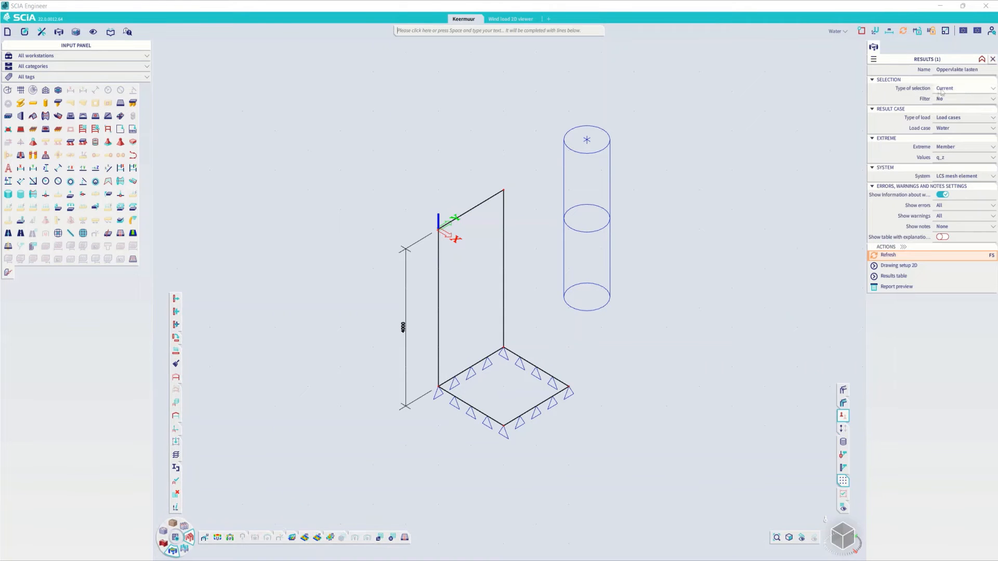
pyautogui.click(947, 128)
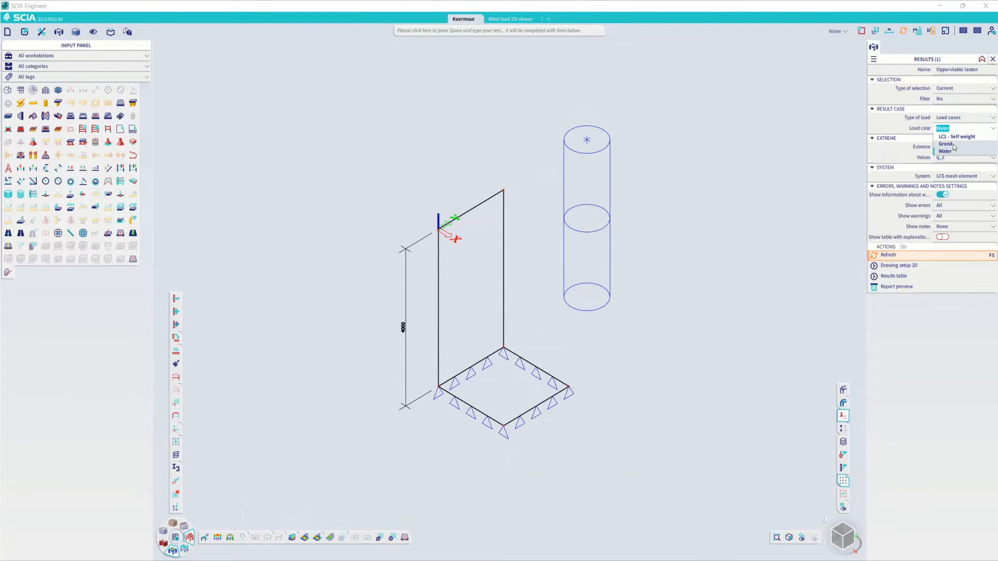
pyautogui.click(954, 148)
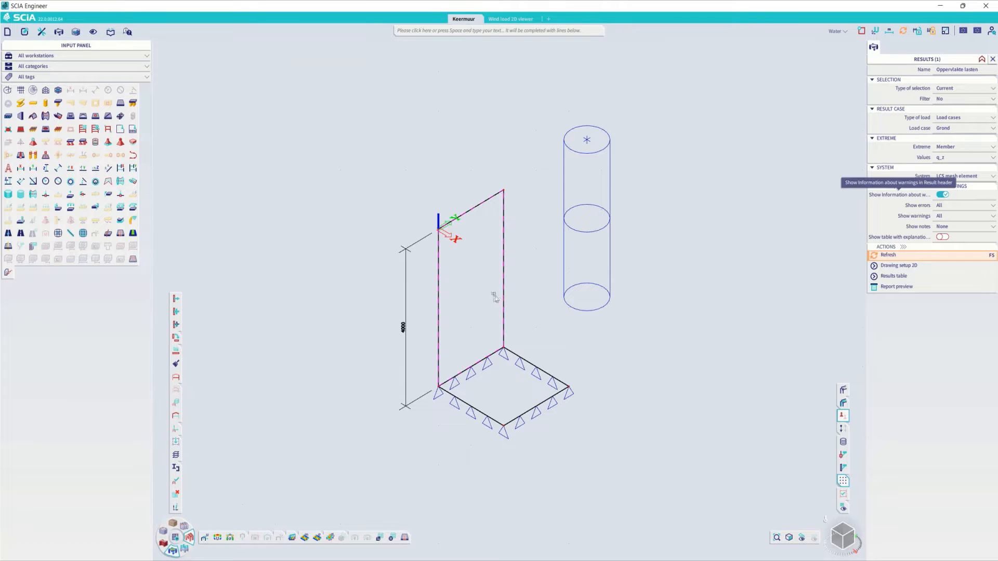
pyautogui.click(899, 254)
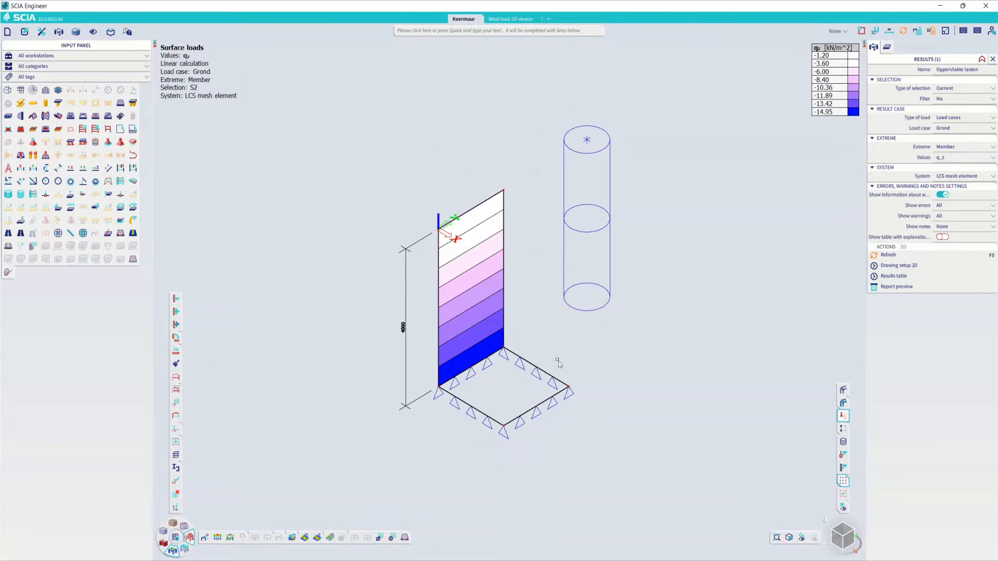
pyautogui.click(528, 376)
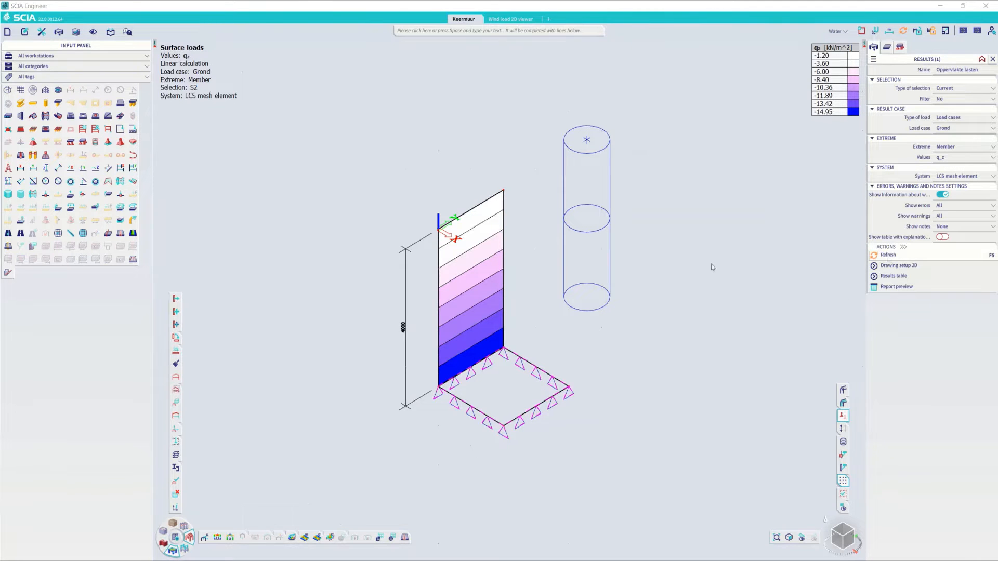
pyautogui.click(531, 382)
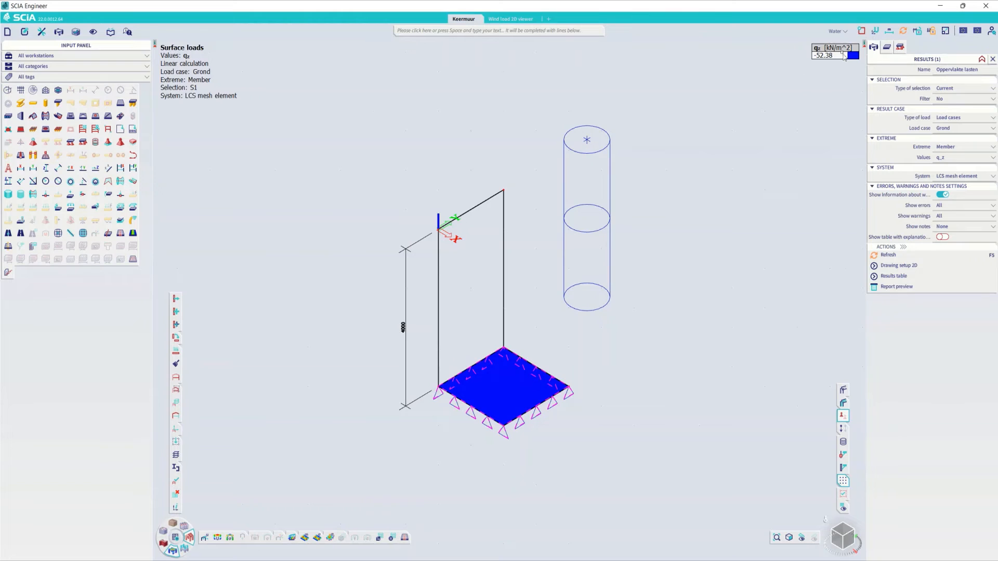
# - Change the negative values colour of the 2D results display to grey and show the Grond results on wall and slab together
pyautogui.doubleClick(845, 54)
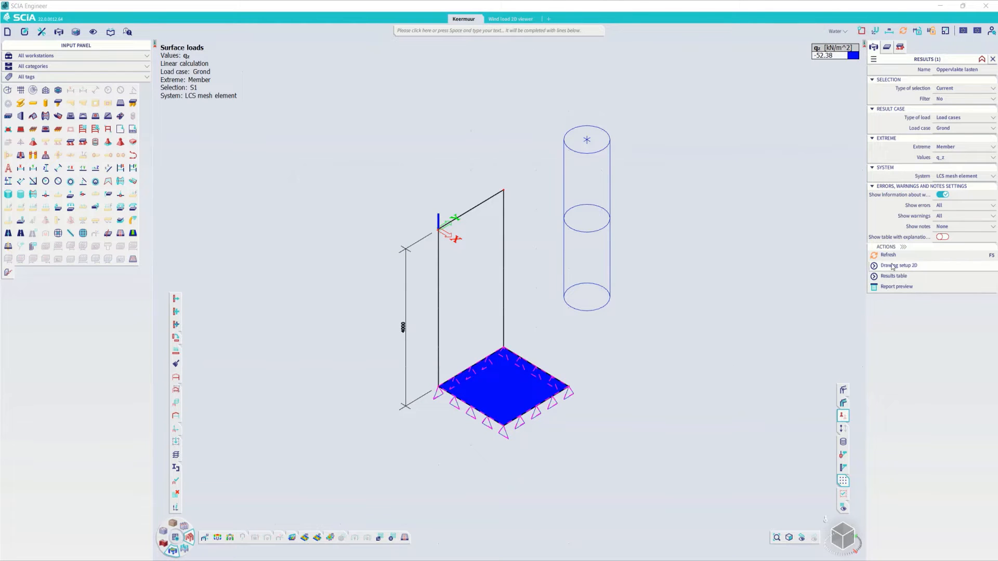
pyautogui.click(565, 307)
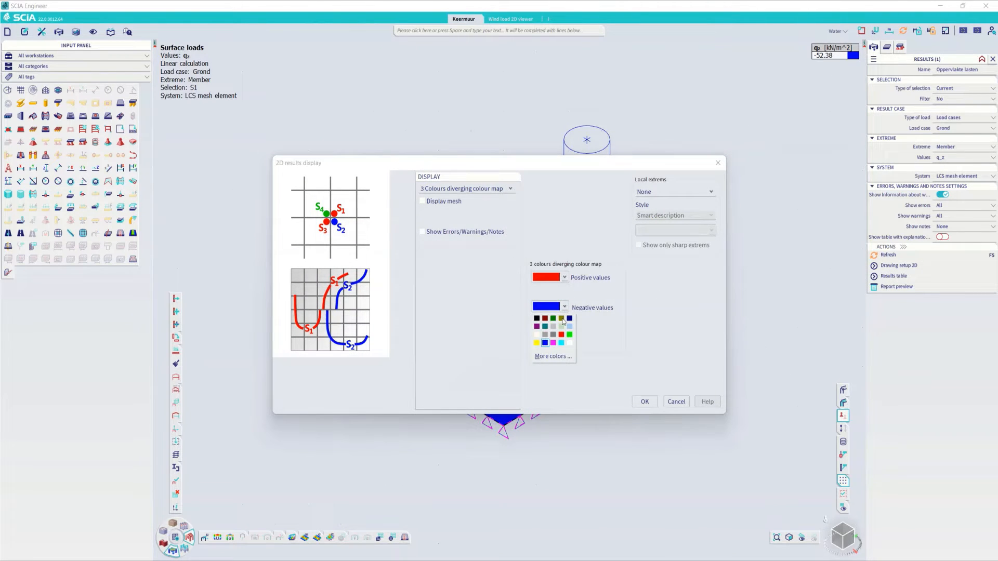
pyautogui.click(545, 335)
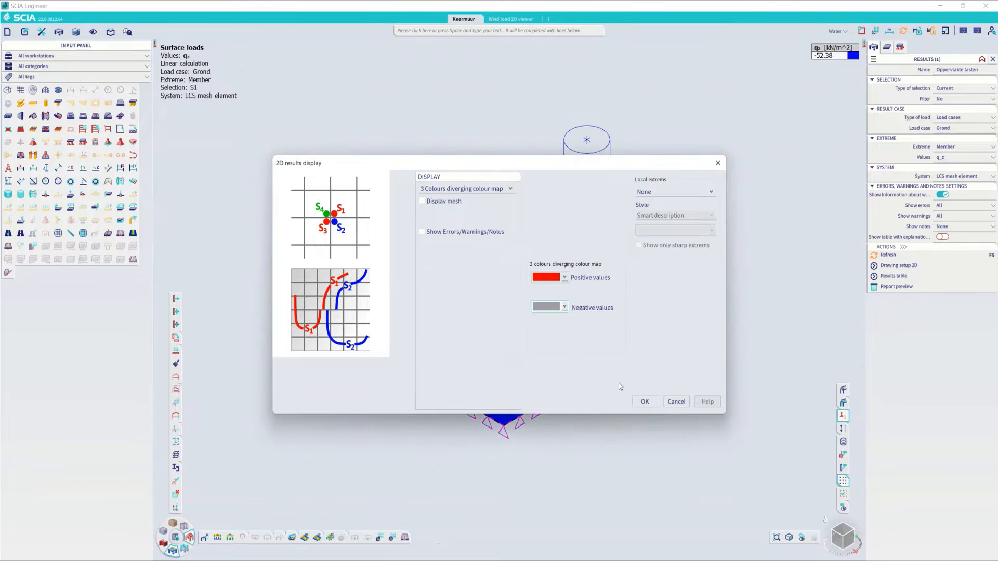
pyautogui.click(644, 401)
pyautogui.moveTo(620, 382); pyautogui.dragTo(516, 341)
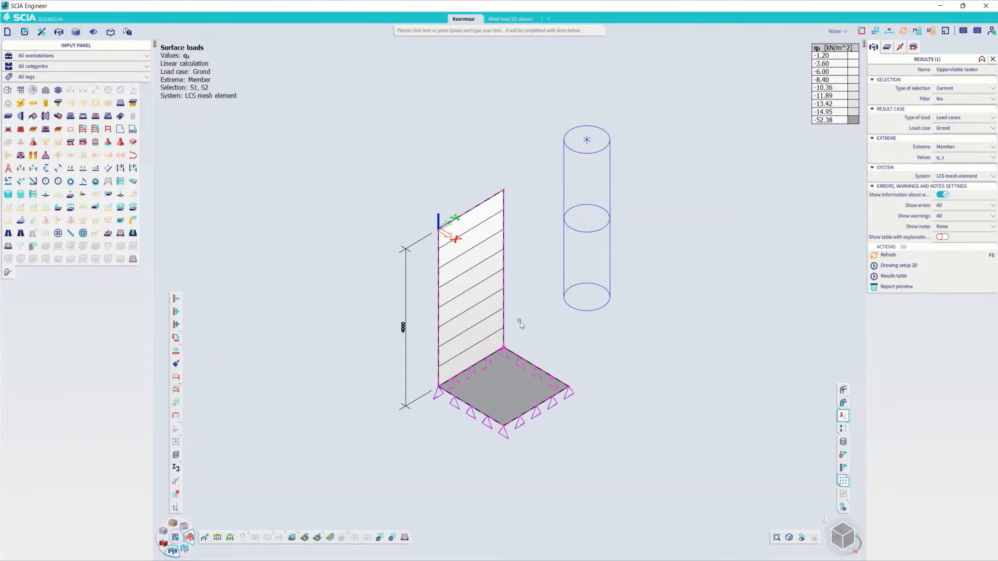
pyautogui.press('Escape')
# - Display the surface load results q_z for load case Water on the vertical wall
pyautogui.click(837, 31)
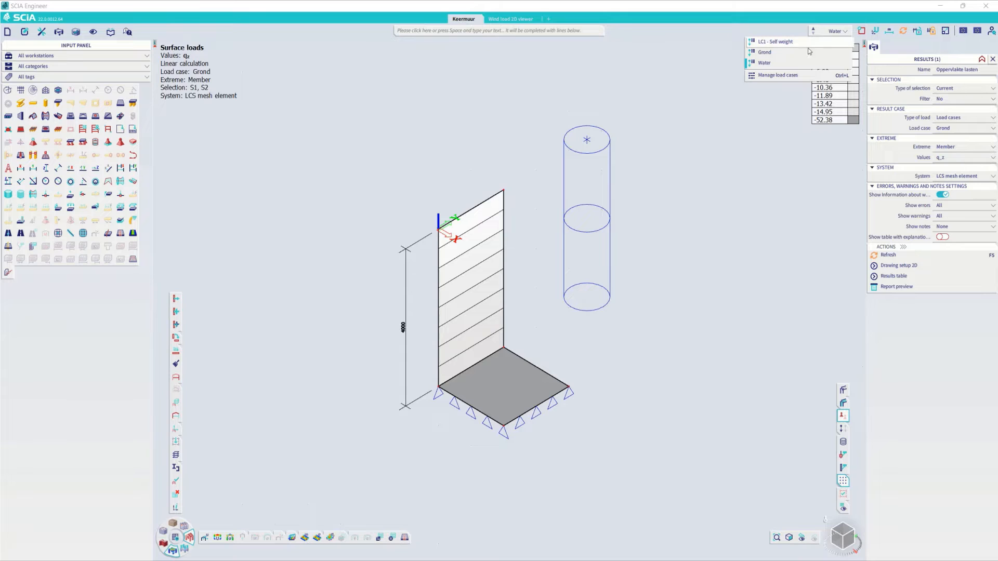
pyautogui.click(800, 52)
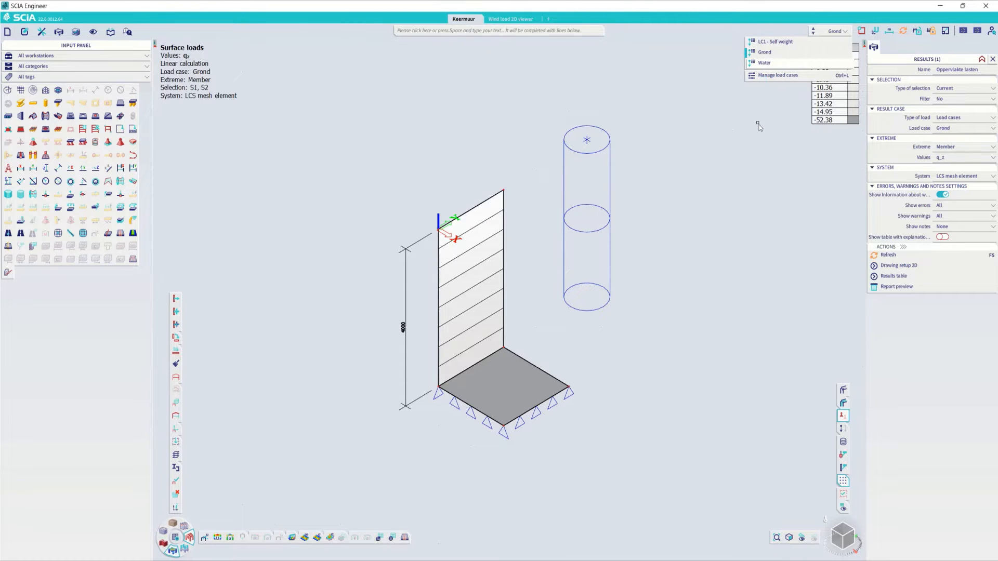
pyautogui.click(955, 129)
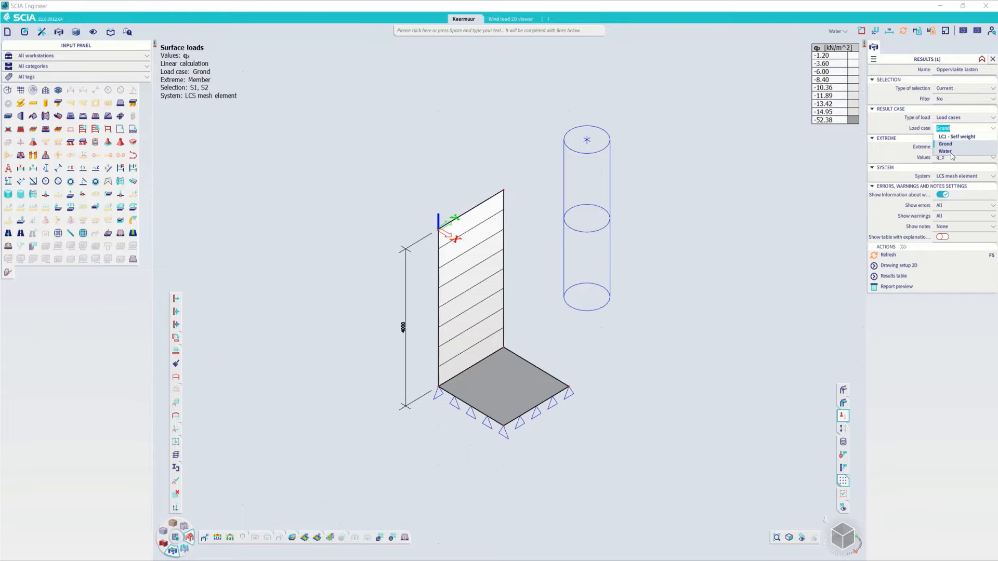
pyautogui.click(950, 152)
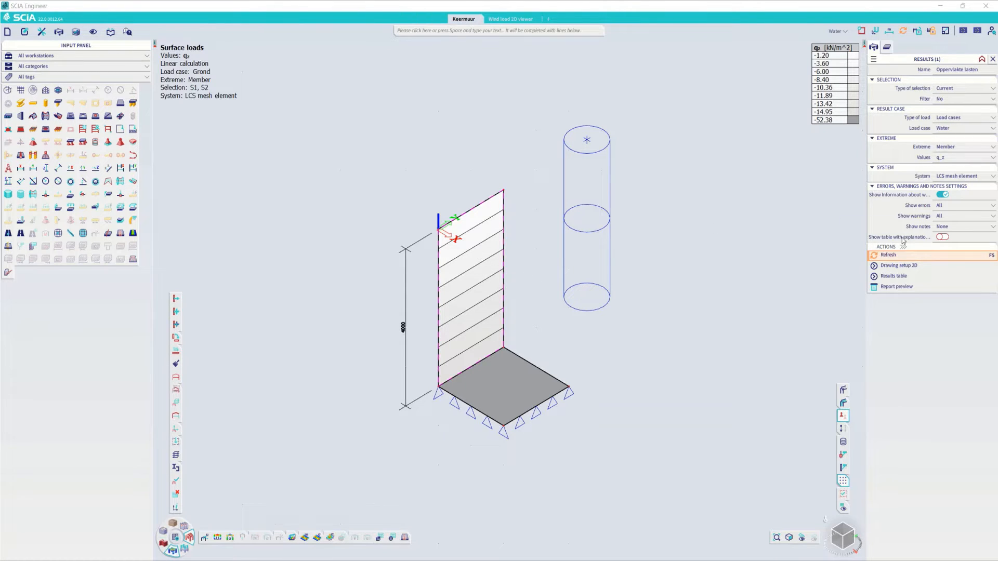
pyautogui.click(895, 257)
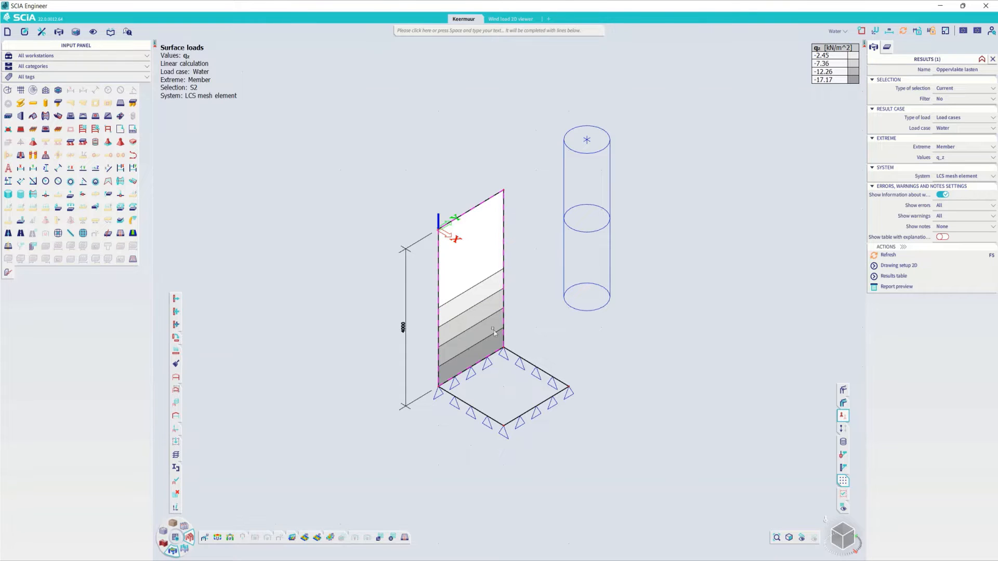
pyautogui.press('Escape')
# - Refine the average 2D mesh element size to 0,050 m and rerun the linear analysis
pyautogui.click(172, 538)
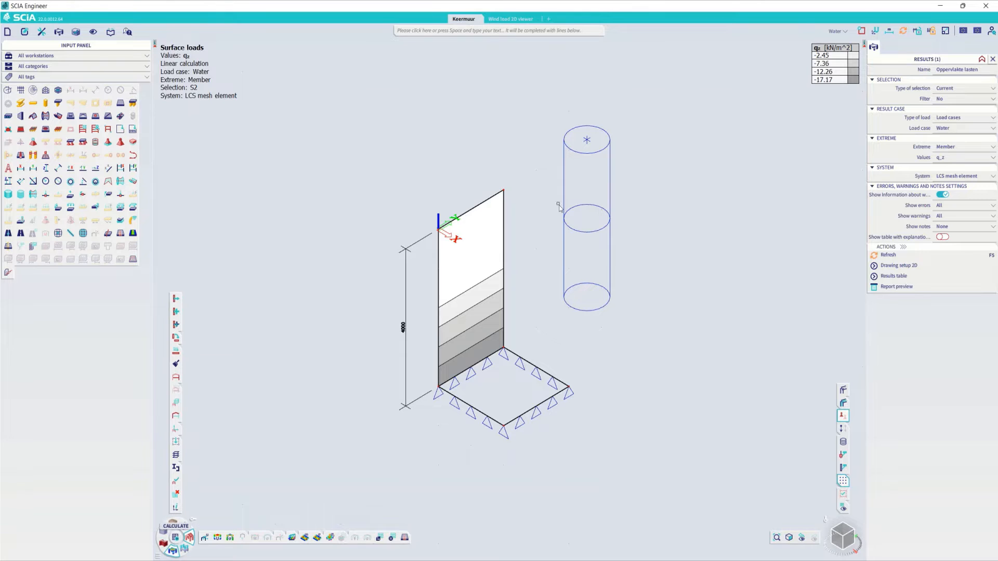
pyautogui.click(580, 200)
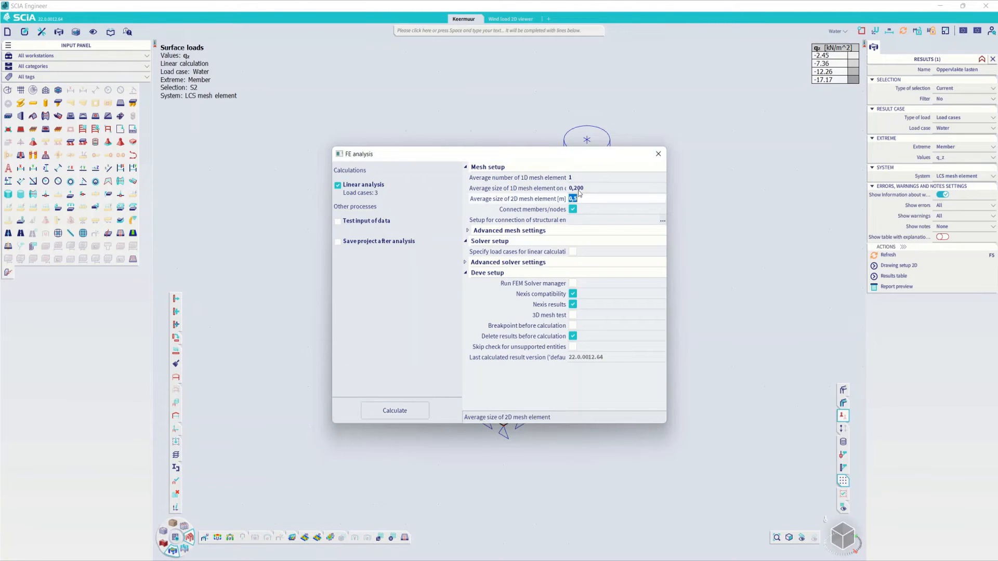
pyautogui.write('0,050')
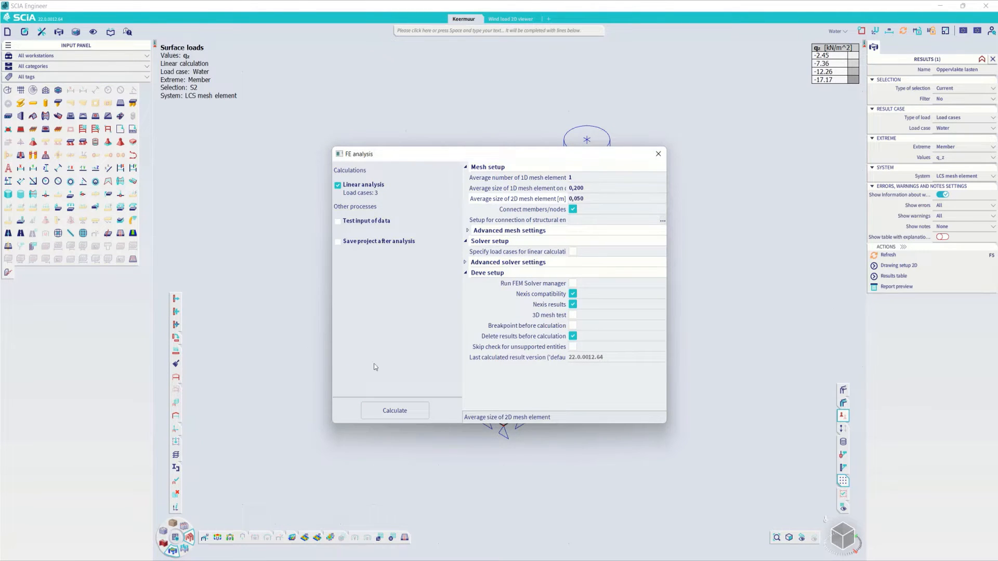
pyautogui.click(392, 411)
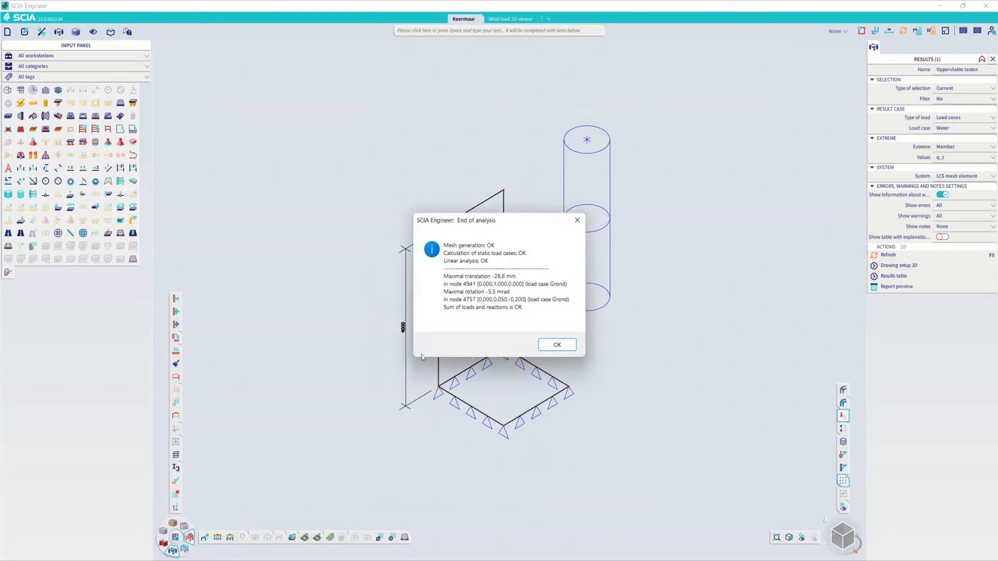
pyautogui.click(555, 343)
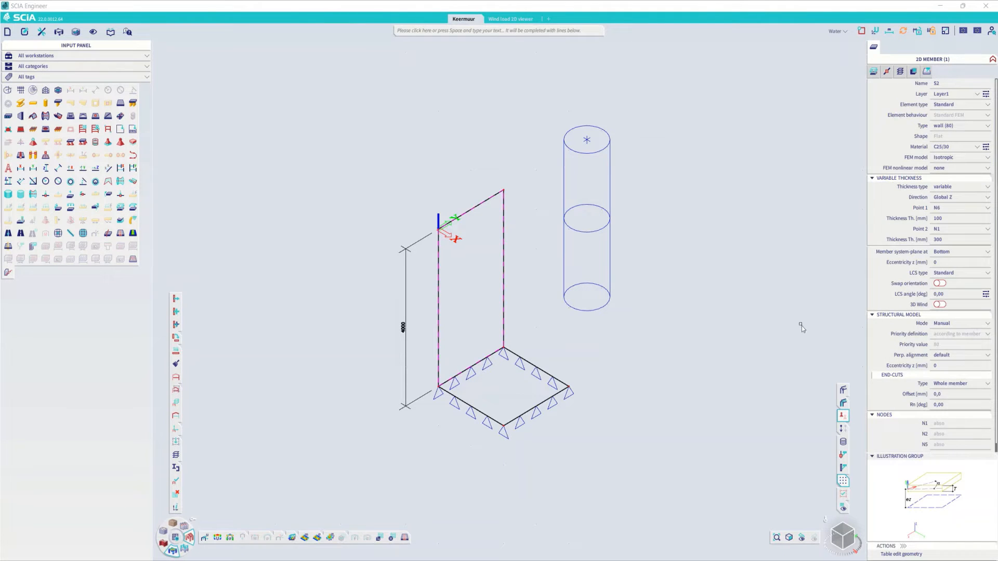
# - Display the Water surface load results on the vertical wall again using the refined mesh
pyautogui.click(292, 537)
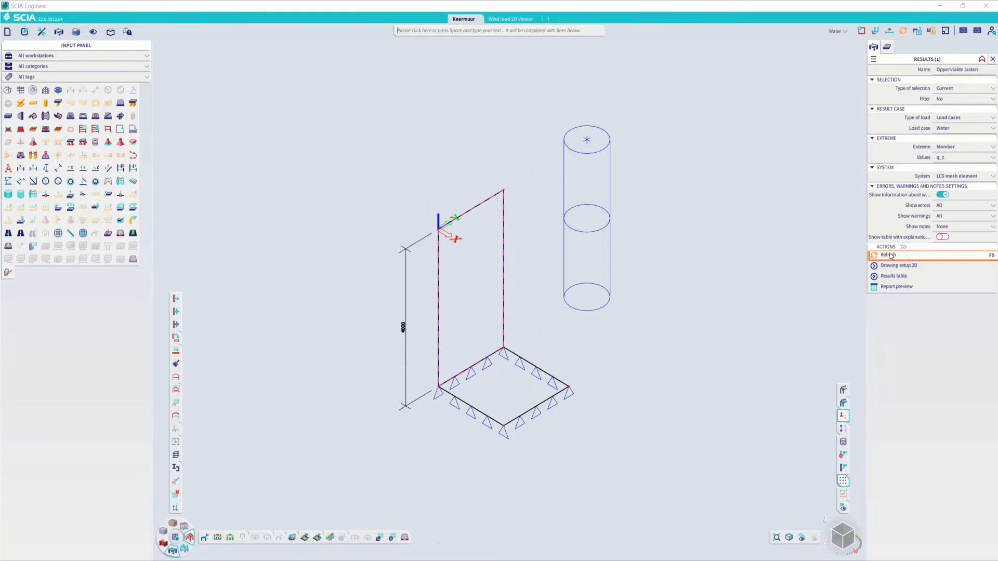
pyautogui.click(890, 255)
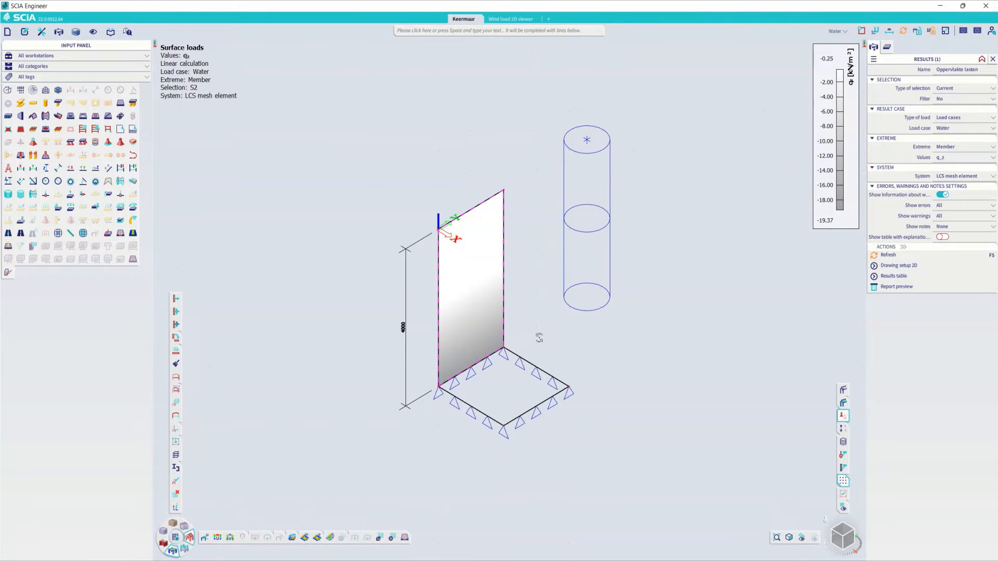
pyautogui.keyDown('ctrl'); pyautogui.moveTo(538, 338); pyautogui.dragTo(581, 355, button='right'); pyautogui.keyUp('ctrl')
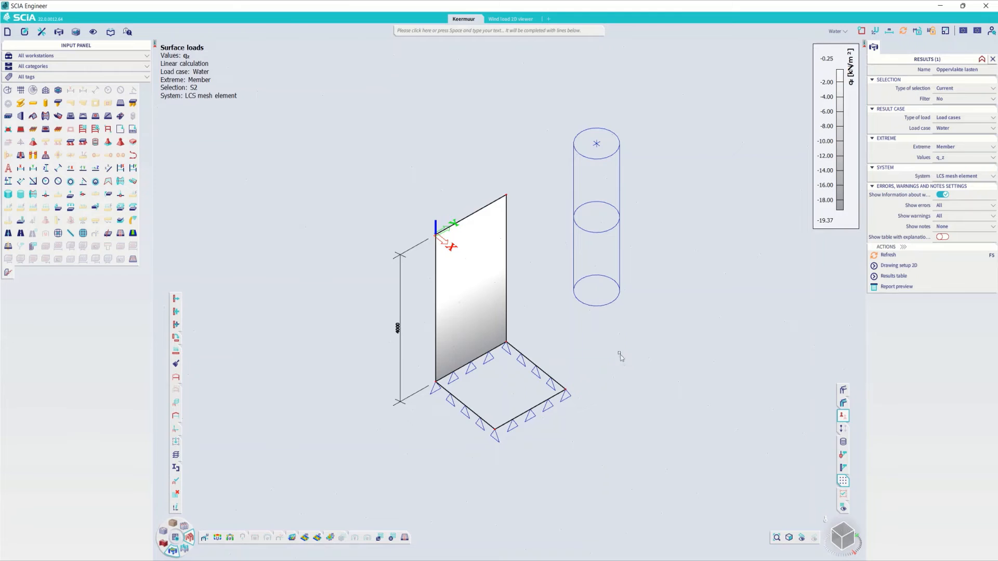
# - Switch to the Wind load 2D viewer project and view its building model from another side
pyautogui.click(508, 19)
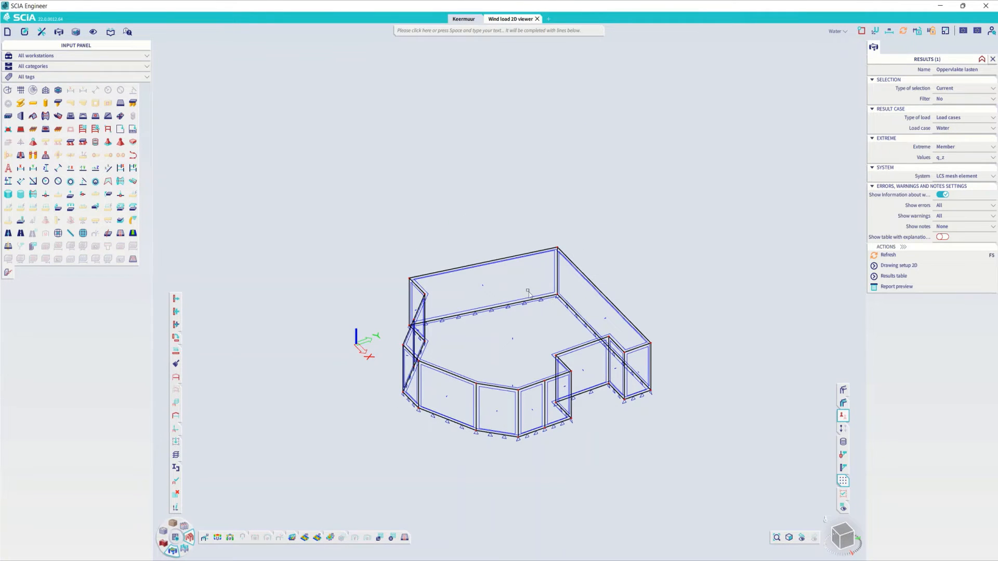
pyautogui.keyDown('ctrl'); pyautogui.moveTo(516, 287); pyautogui.dragTo(560, 307, button='right'); pyautogui.keyUp('ctrl')
pyautogui.scroll(2, 559, 310)
pyautogui.moveTo(566, 301); pyautogui.dragTo(589, 295, button='middle')
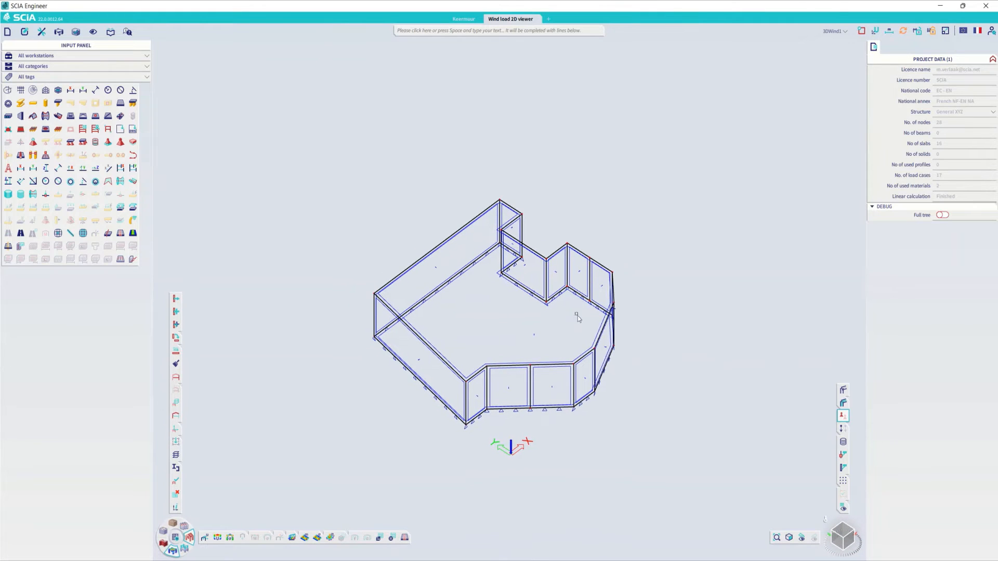
# - Examine the list of 3D wind load cases and the 3DWind1 loads on the building, then hide the loads again
pyautogui.click(837, 31)
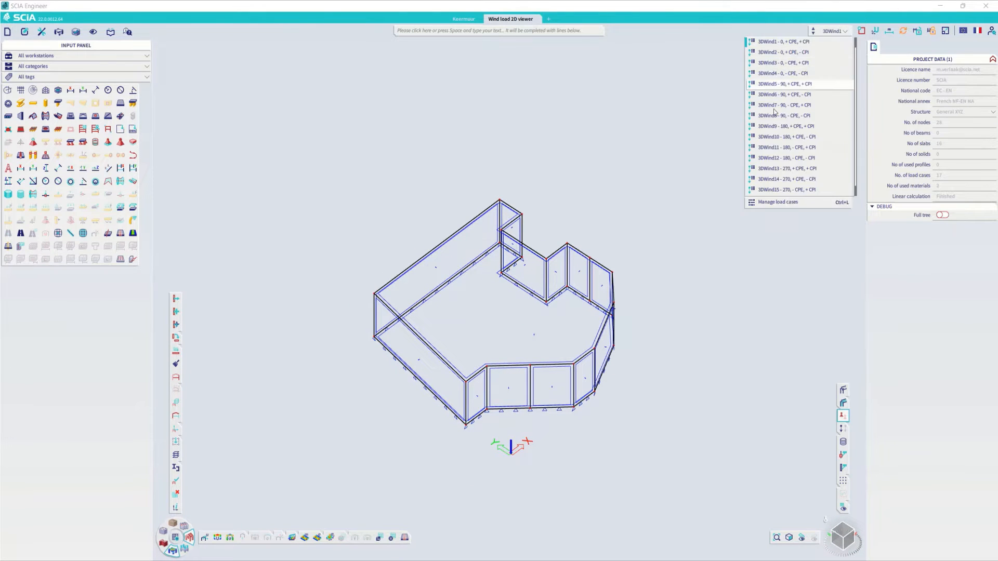
pyautogui.click(665, 101)
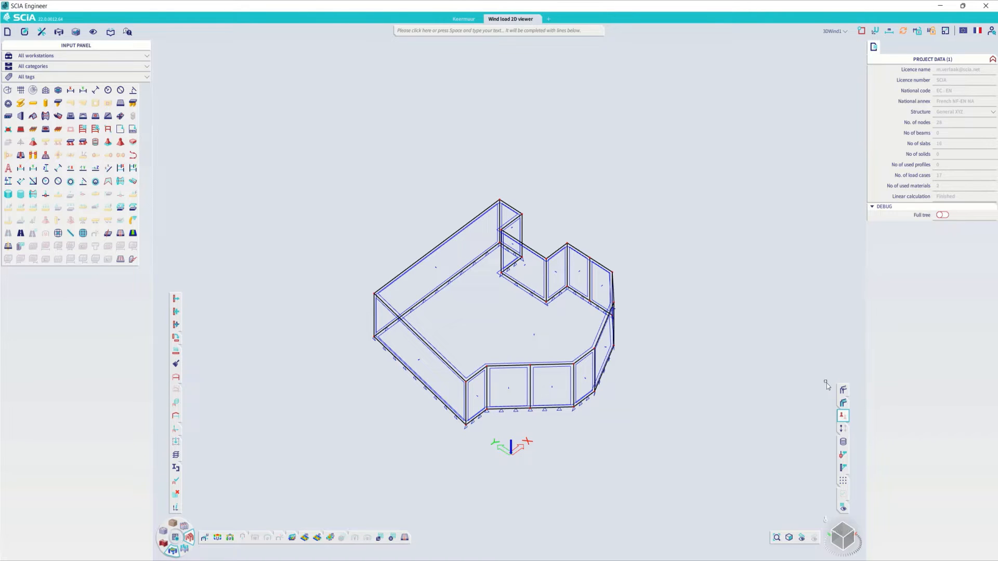
pyautogui.click(843, 428)
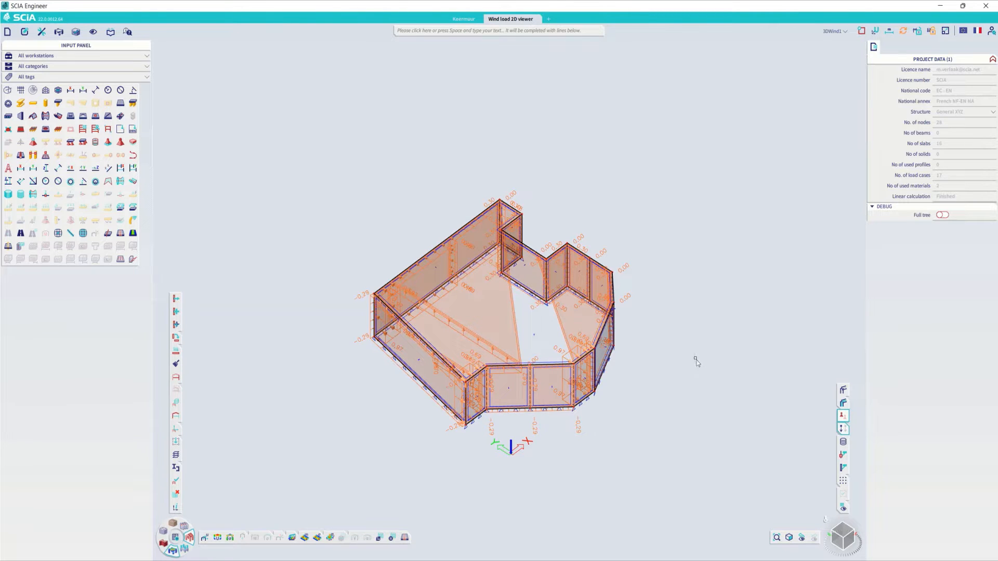
pyautogui.click(842, 428)
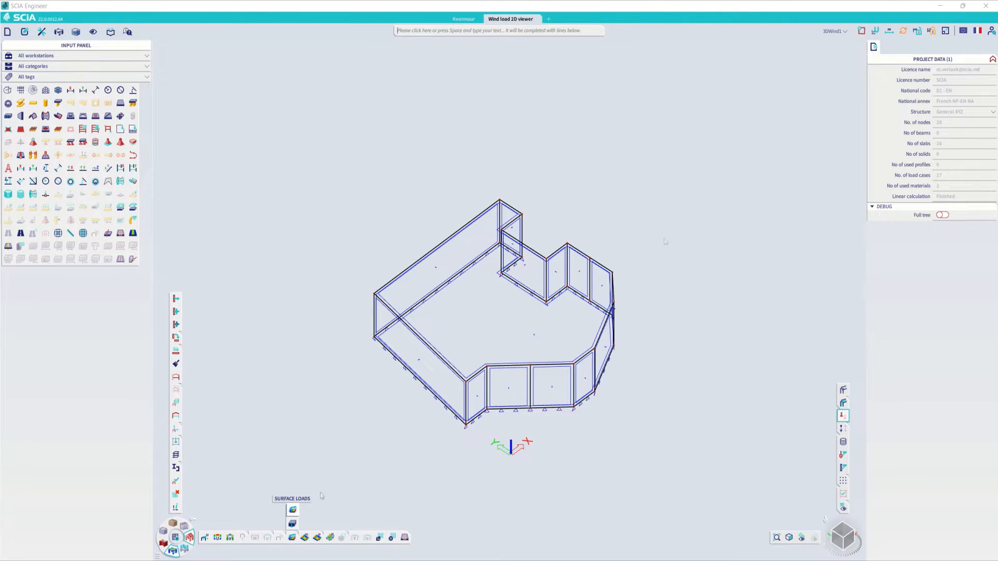
# - Display the q_z surface loads for load case 3DWind1 on the building, using the 3 colours diverging colour map
pyautogui.click(293, 510)
pyautogui.click(964, 128)
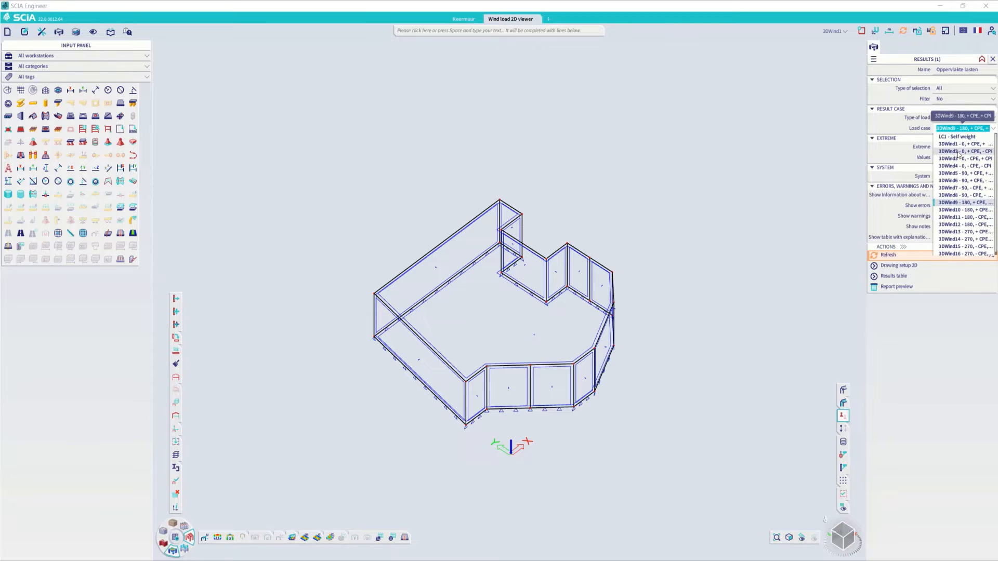
pyautogui.click(959, 144)
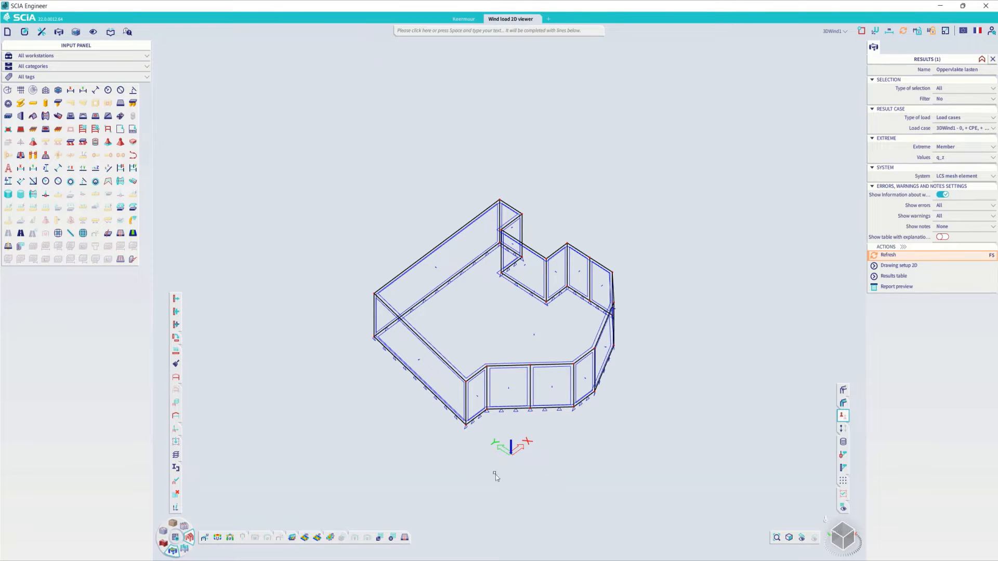
pyautogui.click(899, 265)
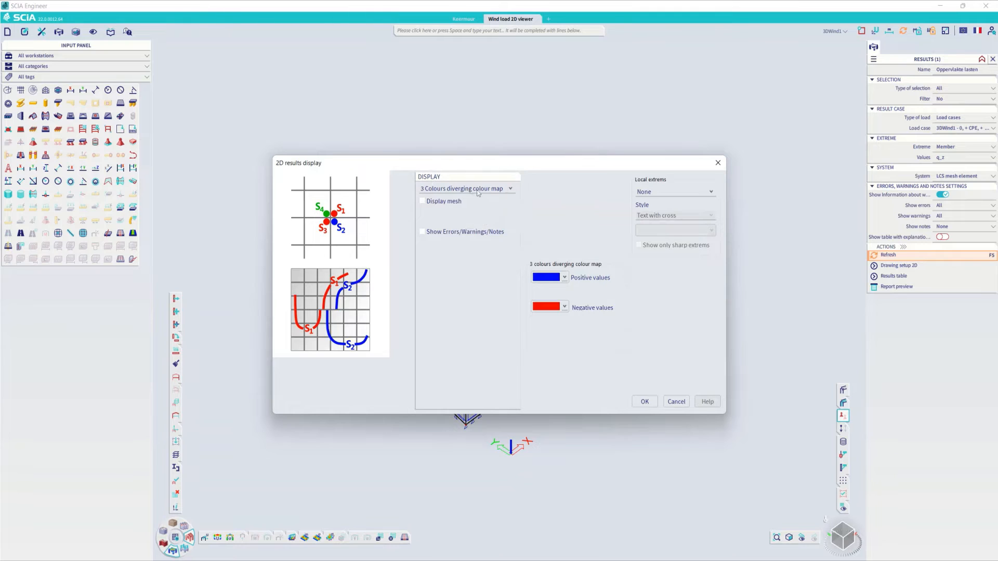
pyautogui.click(647, 402)
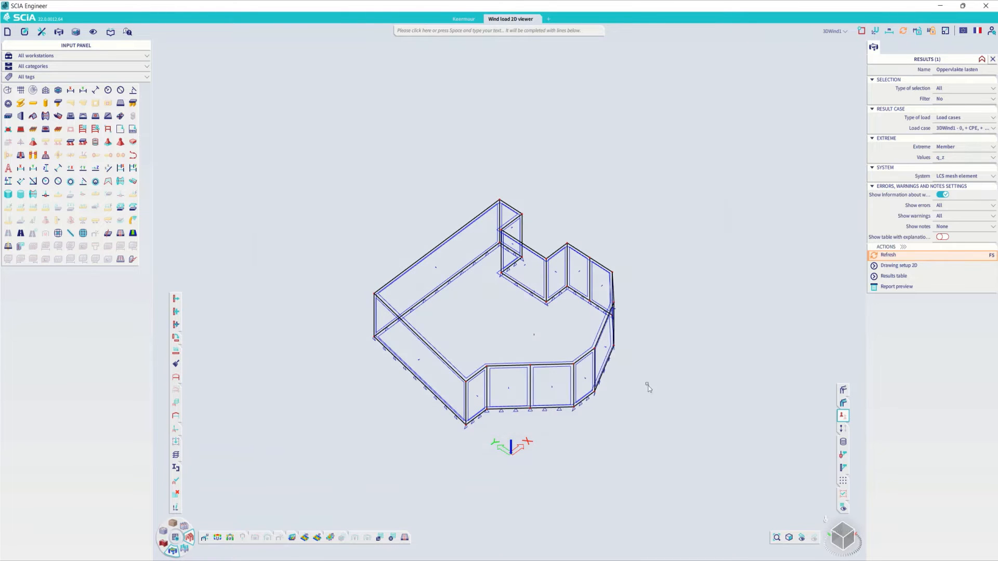
pyautogui.click(874, 254)
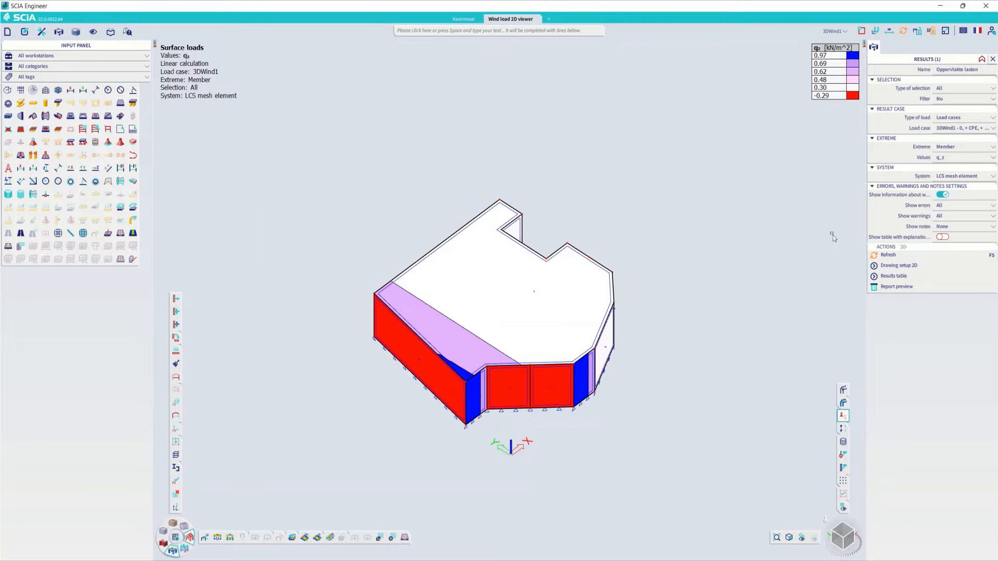
# - Display the surface loads for load case 3DWind5 and view the building from another side
pyautogui.click(960, 128)
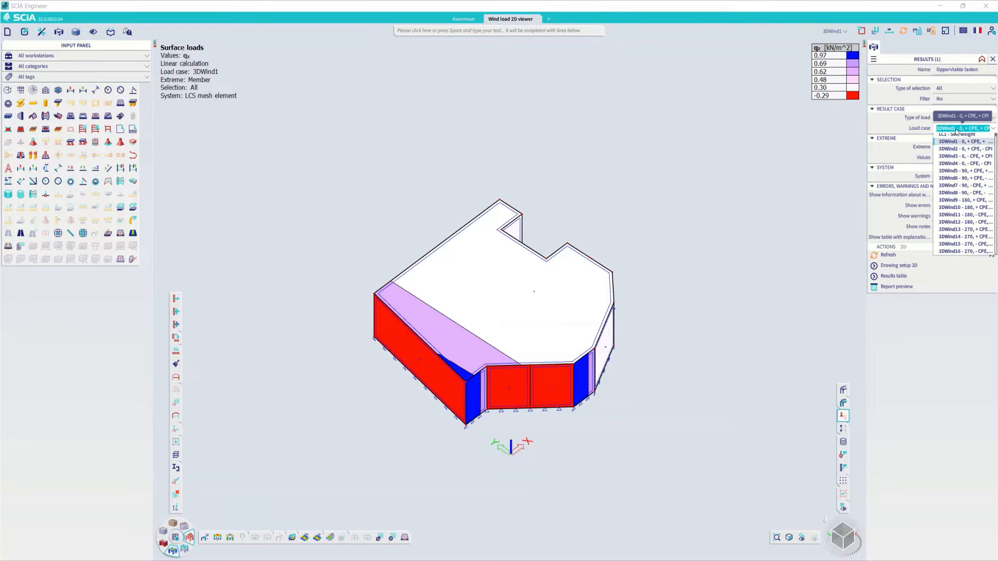
pyautogui.click(953, 172)
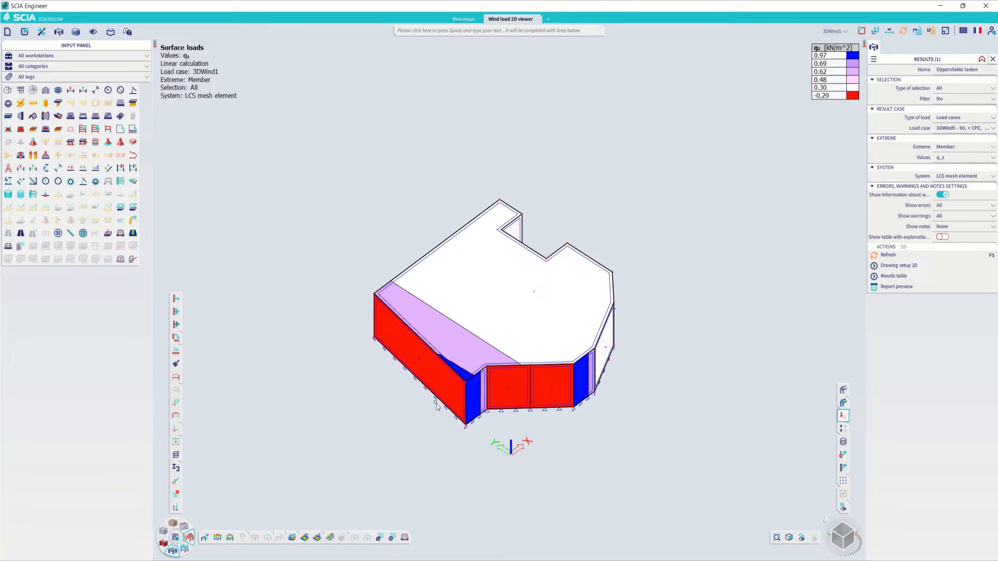
pyautogui.click(888, 254)
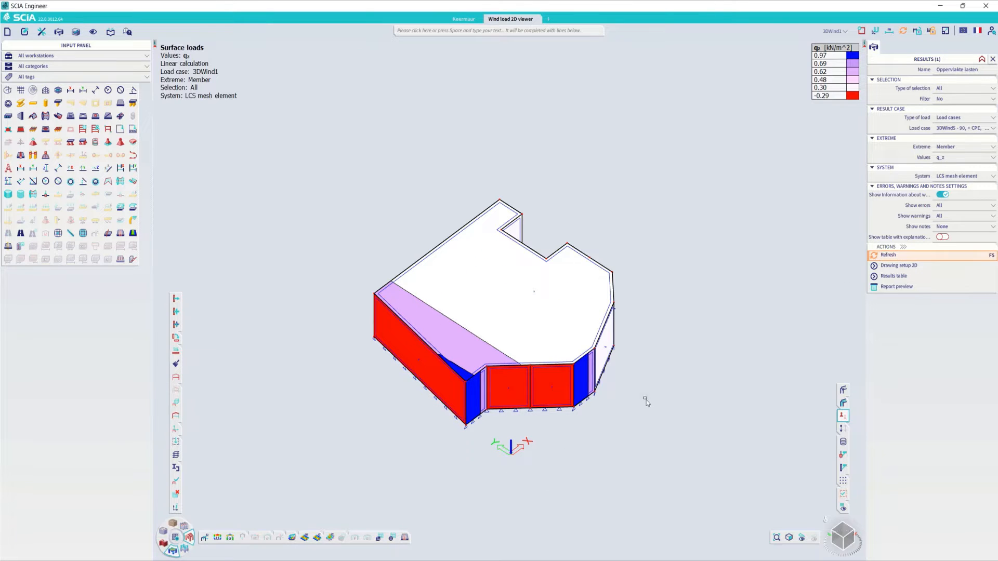
pyautogui.keyDown('ctrl'); pyautogui.moveTo(652, 404); pyautogui.dragTo(608, 404, button='right'); pyautogui.keyUp('ctrl')
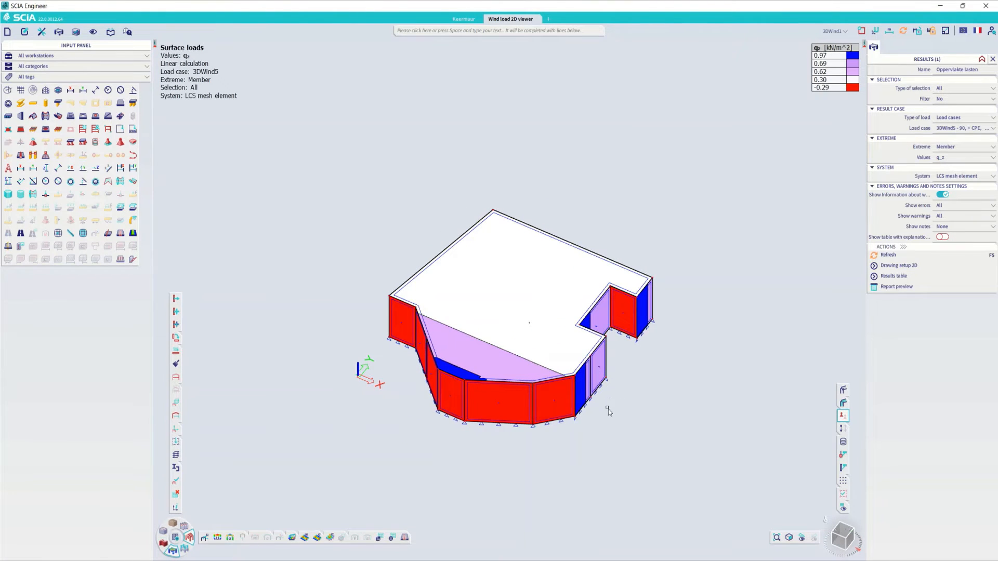
# - Set the positive values colour of the 2D results display to grey and refresh the surface loads
pyautogui.click(899, 265)
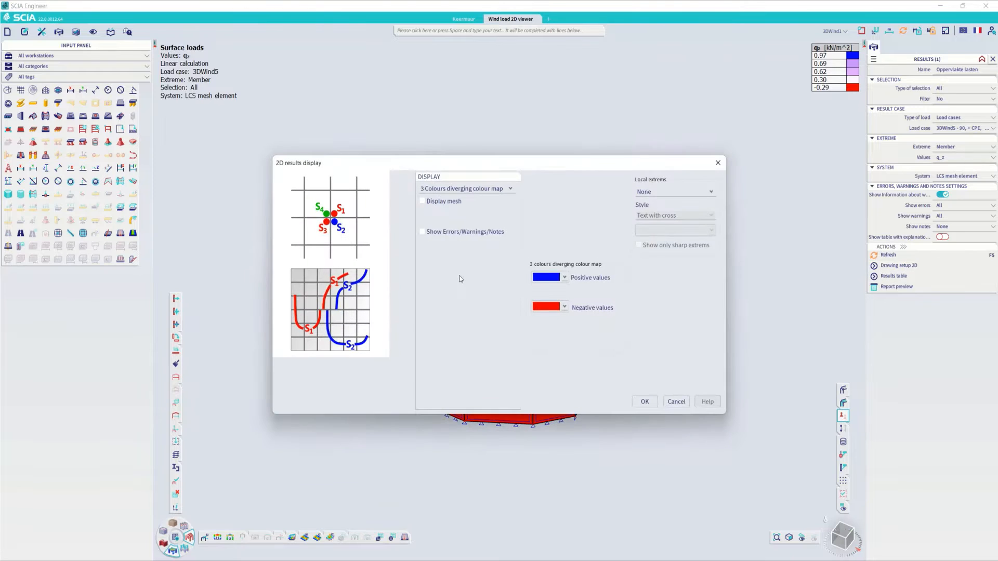
pyautogui.click(563, 277)
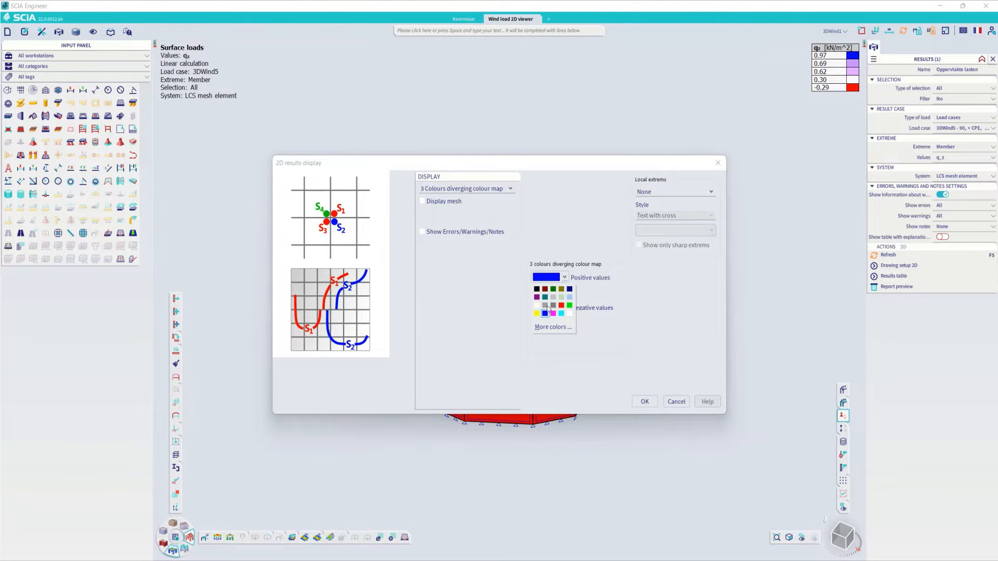
pyautogui.click(547, 307)
pyautogui.click(644, 401)
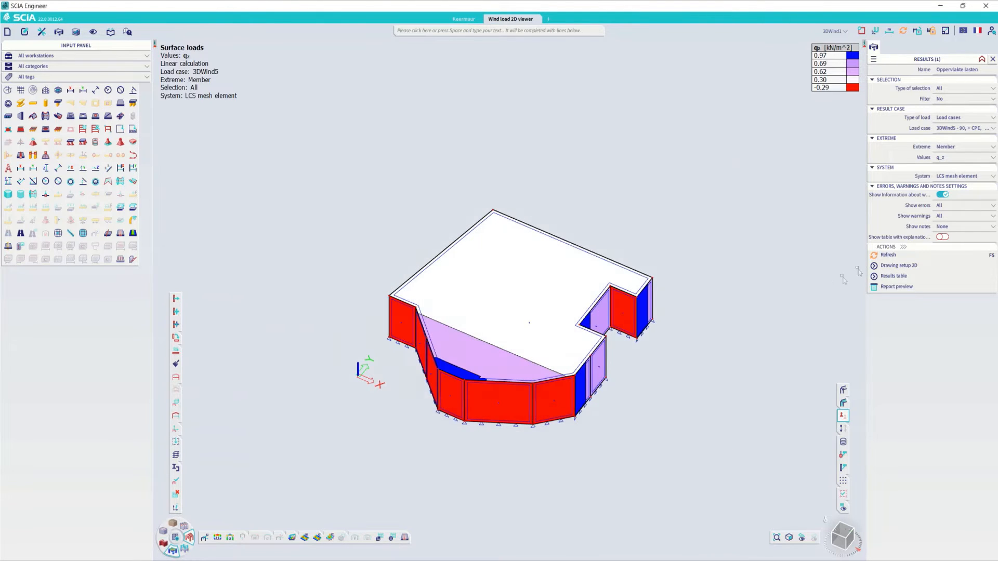
pyautogui.click(887, 255)
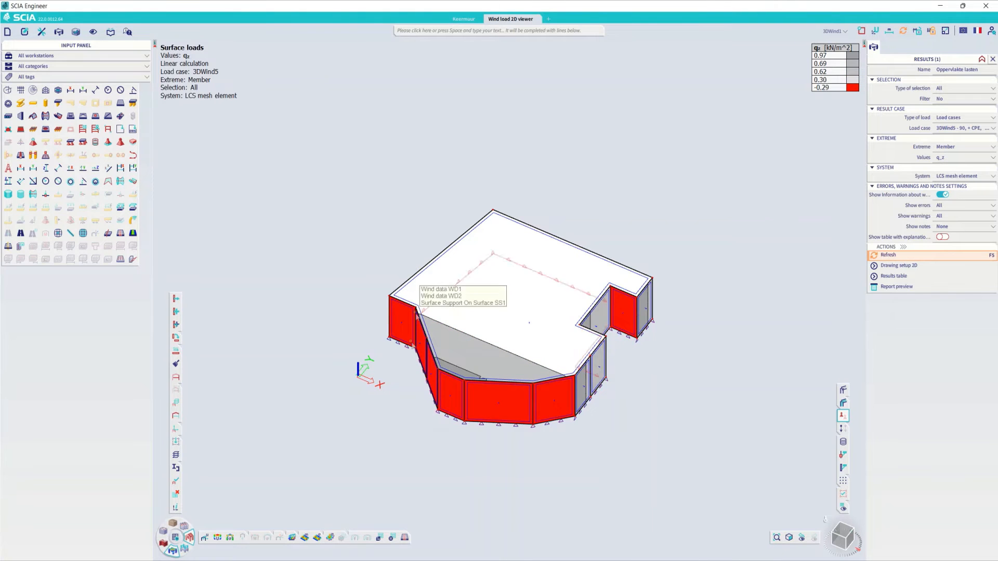
pyautogui.keyDown('ctrl'); pyautogui.moveTo(615, 430); pyautogui.dragTo(608, 428, button='right'); pyautogui.keyUp('ctrl')
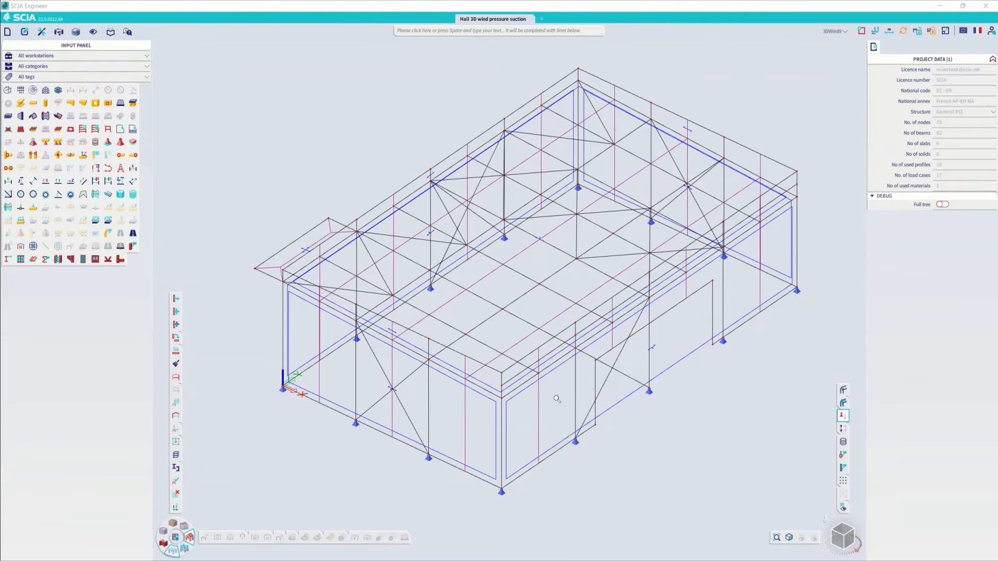
pyautogui.scroll(-3, 557, 399)
pyautogui.moveTo(556, 399)
pyautogui.keyDown('ctrl'); pyautogui.mouseDown(button='right')
pyautogui.moveTo(570, 393)
pyautogui.moveTo(558, 398)
pyautogui.mouseUp(button='right'); pyautogui.keyUp('ctrl')
# - Inspect the Hall 3D wind pressure suction model with rendered members and surfaces, then return to the wireframe display
pyautogui.click(843, 390)
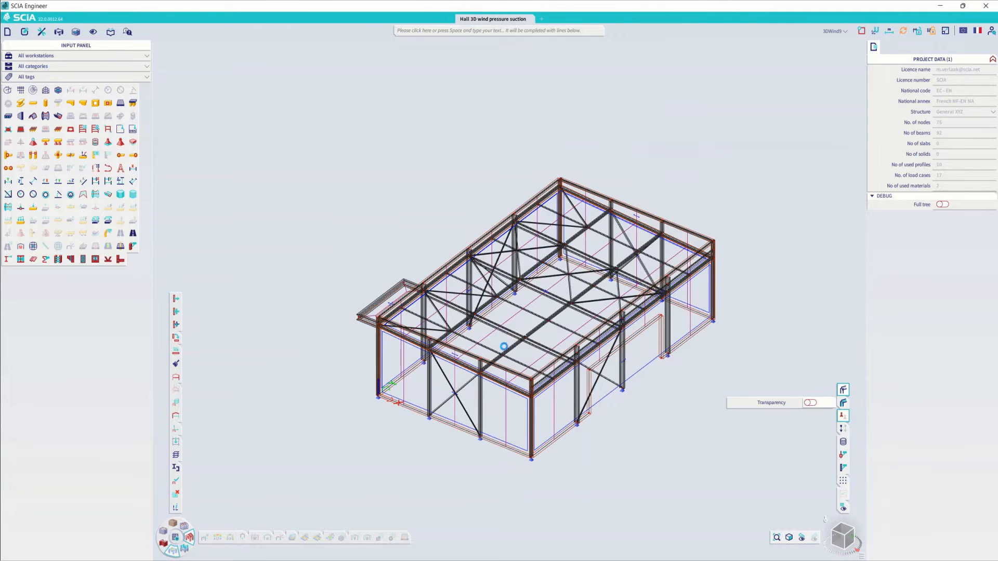
pyautogui.click(843, 403)
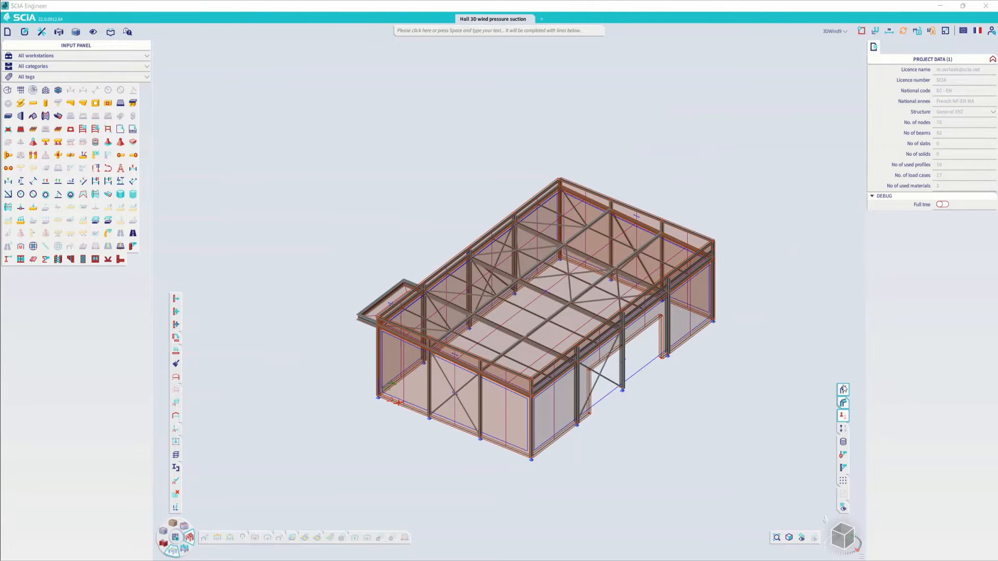
pyautogui.click(842, 390)
pyautogui.click(844, 401)
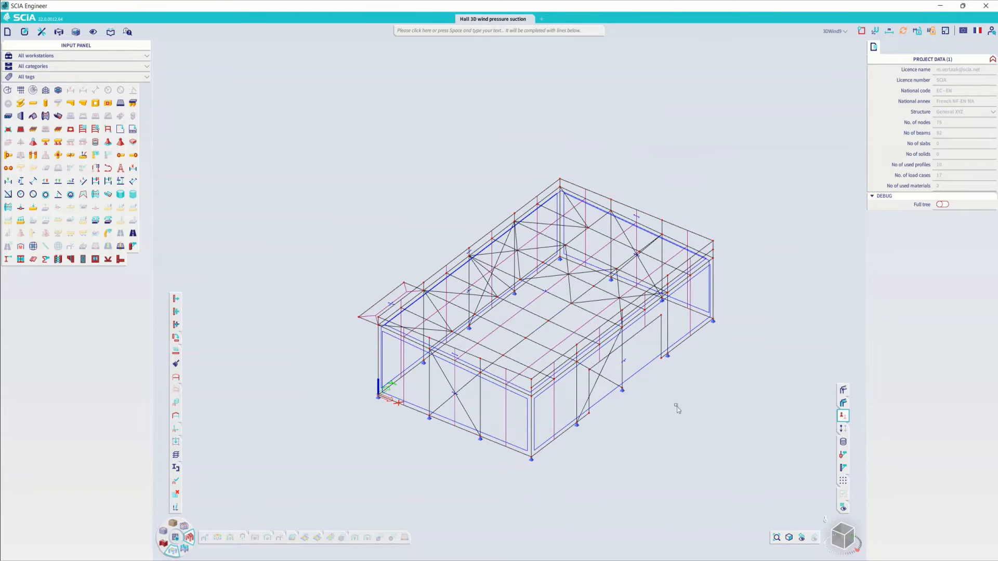
# - Check the 3D wind load cases of the hall and run the 3D wind generator
pyautogui.click(830, 33)
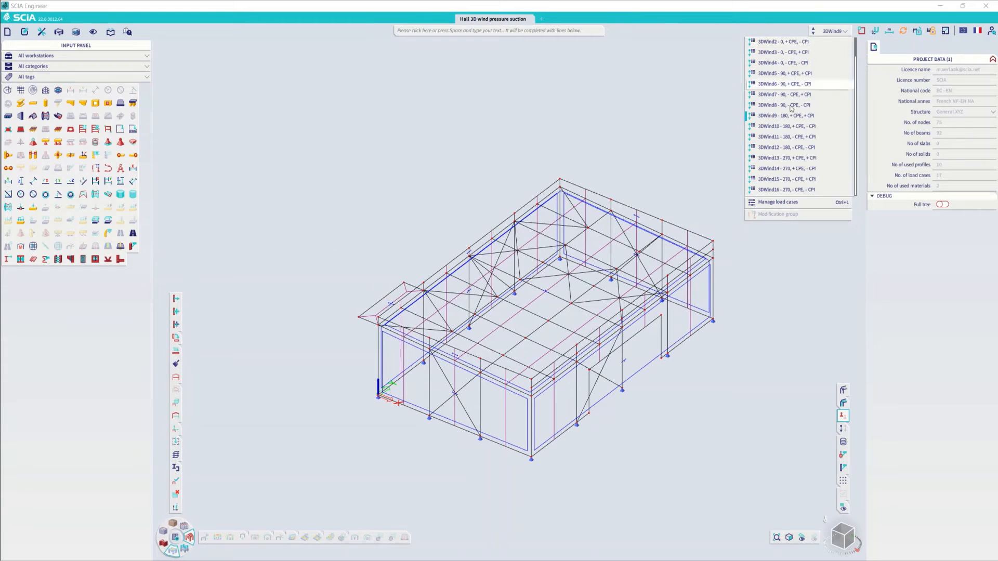
pyautogui.click(494, 31)
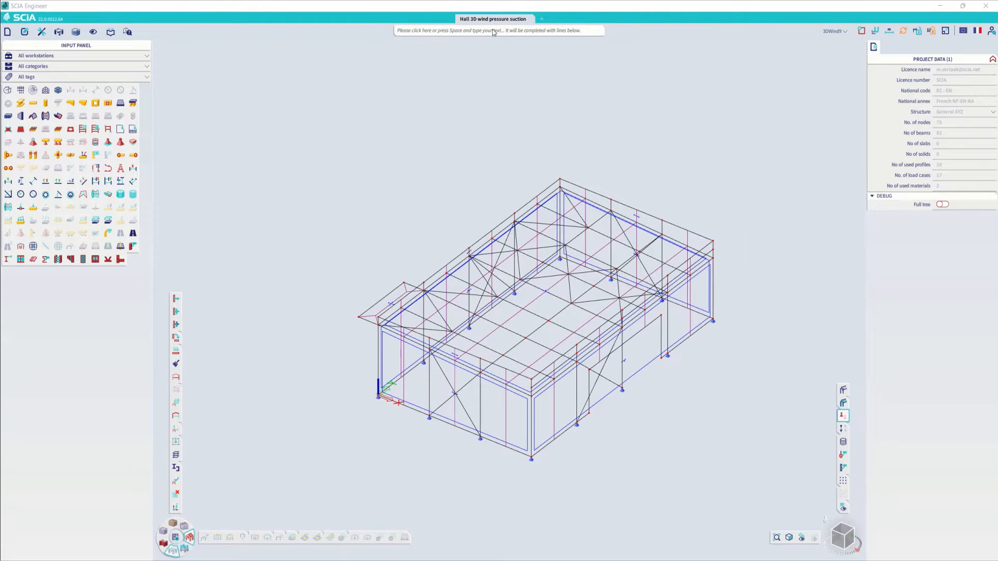
pyautogui.write('3D wind generator')
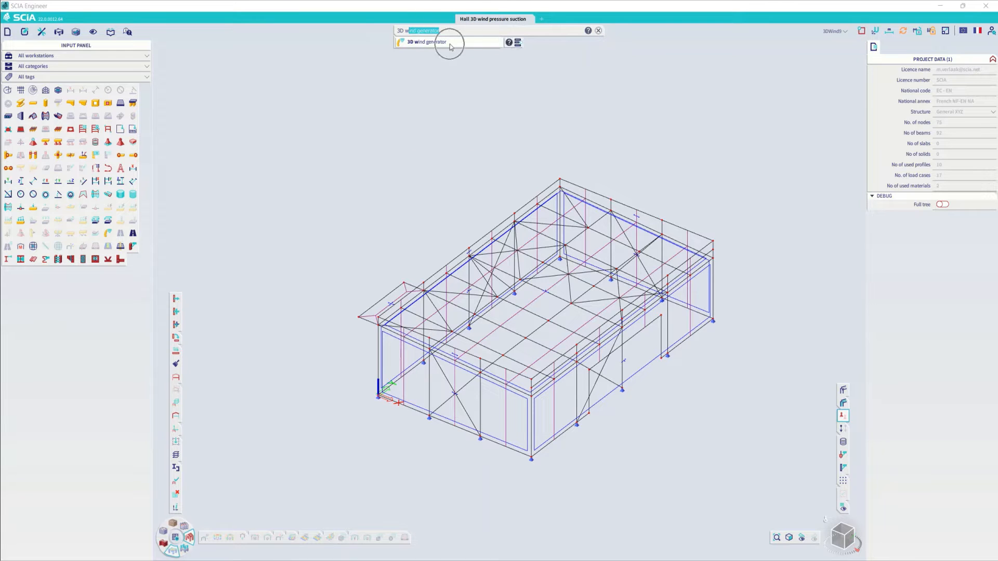
pyautogui.click(450, 43)
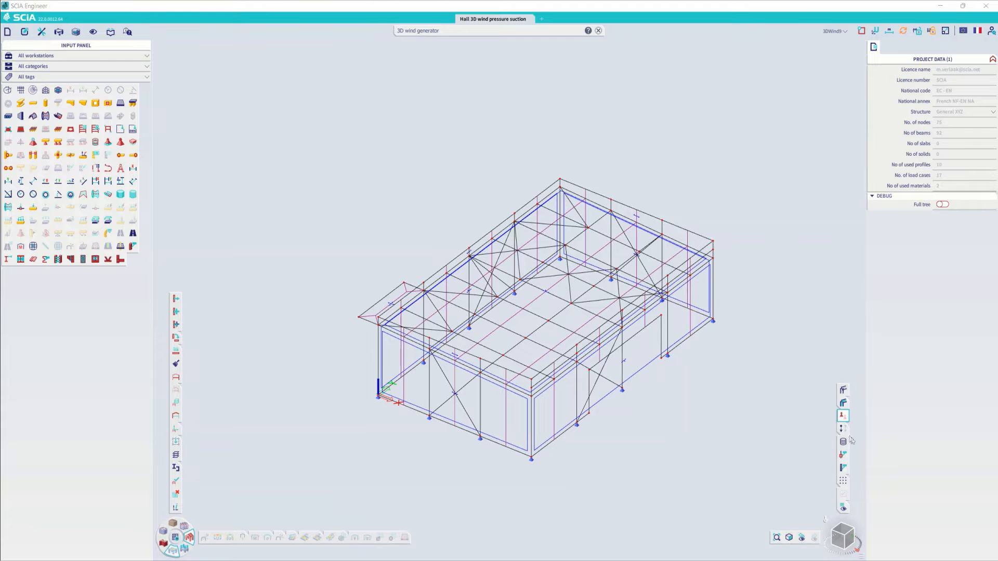
# - Show the 3DWind9 loads on the hall, inspect them up close and check the load case list
pyautogui.click(837, 425)
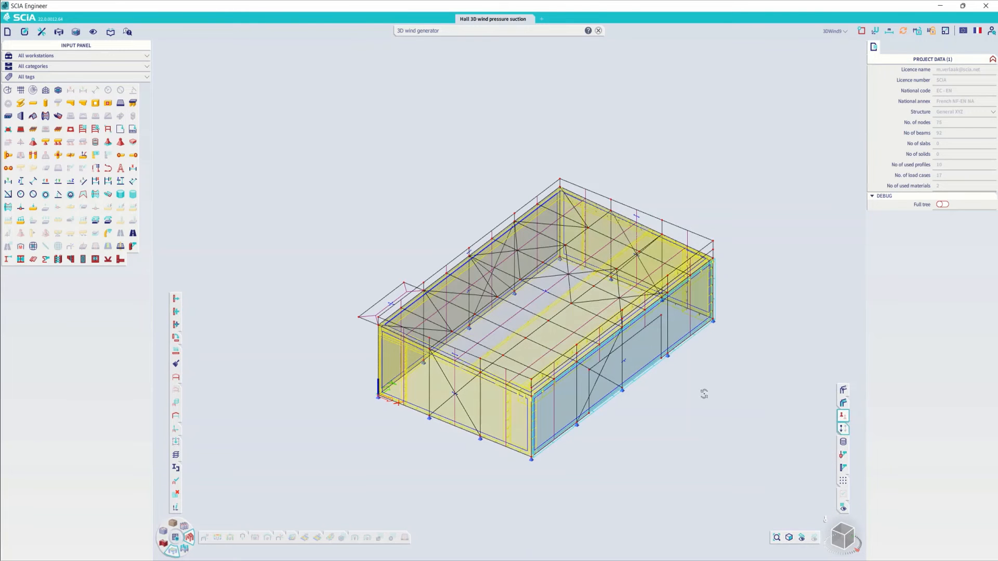
pyautogui.moveTo(703, 394); pyautogui.dragTo(695, 393, button='middle')
pyautogui.scroll(3, 583, 327)
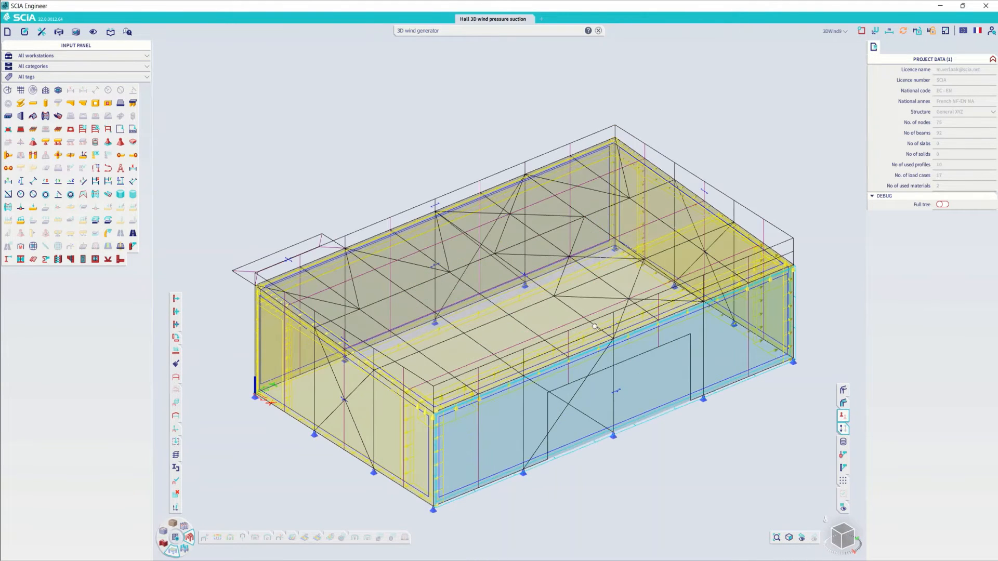
pyautogui.moveTo(595, 327); pyautogui.dragTo(638, 326, button='middle')
pyautogui.click(833, 31)
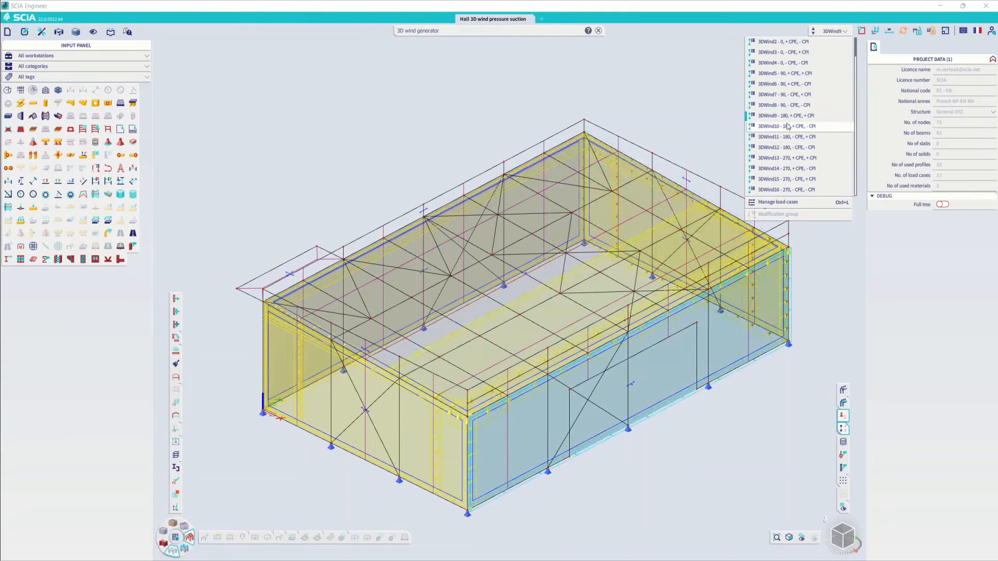
pyautogui.click(750, 432)
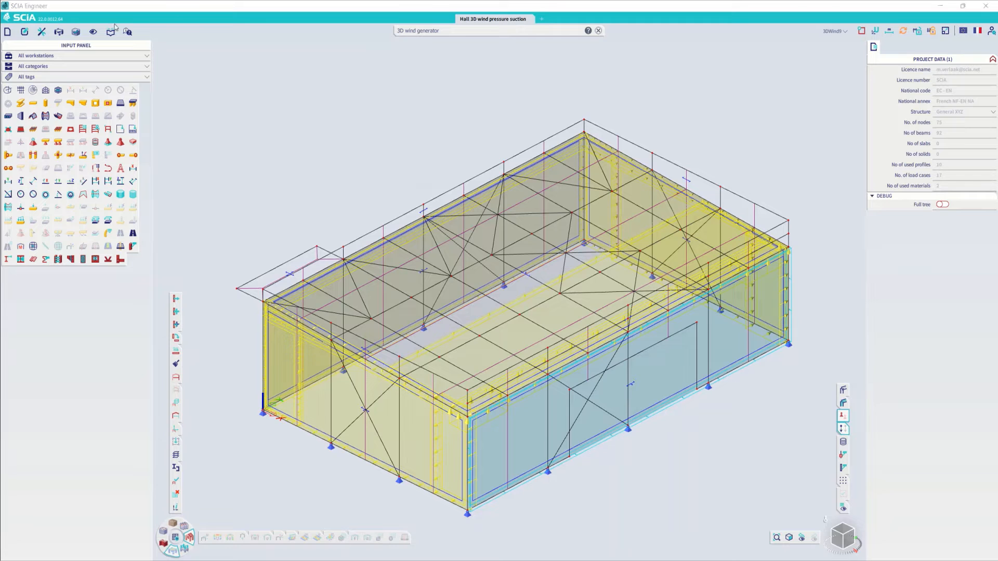
# - Check the wind load pressure and wind load suction colours in the palette settings
pyautogui.click(93, 32)
pyautogui.click(120, 144)
pyautogui.scroll(-4, 486, 311)
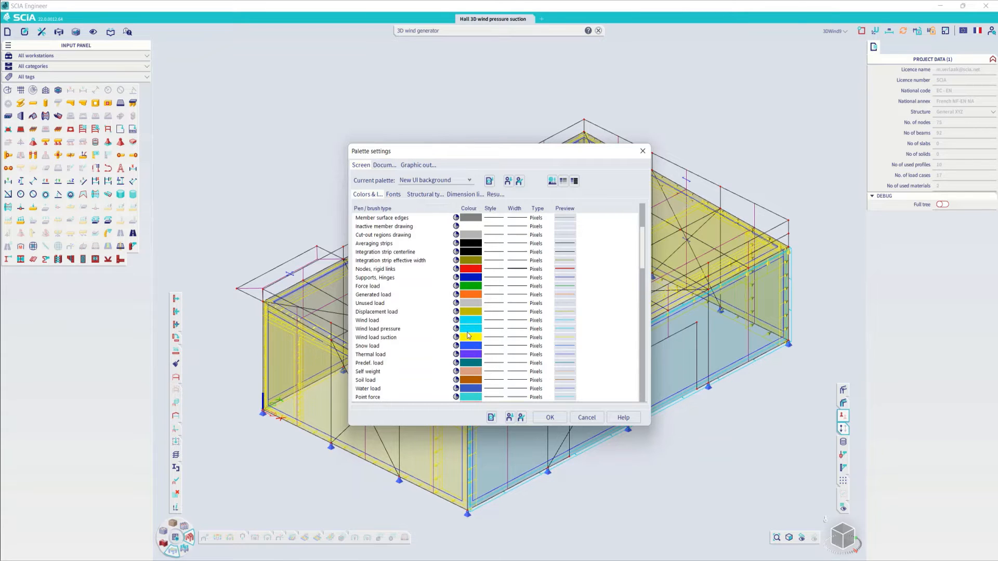
pyautogui.click(550, 417)
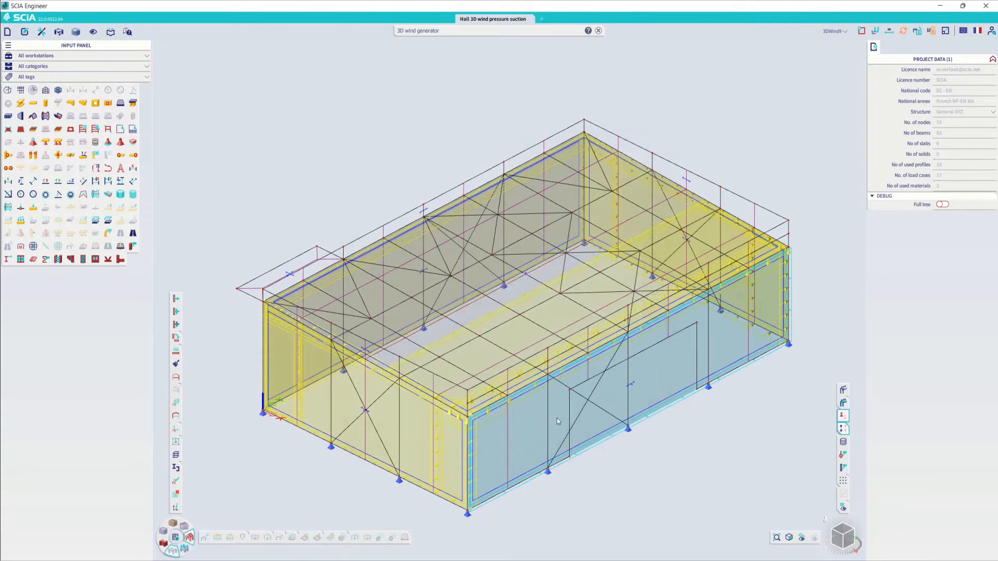
pyautogui.scroll(-2, 507, 368)
pyautogui.keyDown('ctrl'); pyautogui.moveTo(670, 424); pyautogui.dragTo(667, 417, button='right'); pyautogui.keyUp('ctrl')
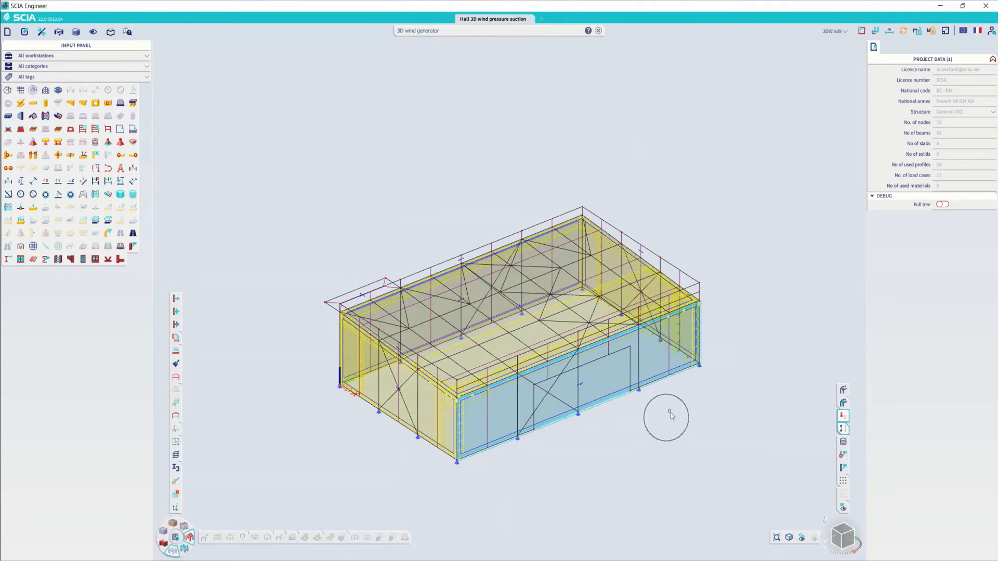
# - Turn on the wind data labels with only Peak Pressure shown, switching Cpi off
pyautogui.rightClick(719, 385)
pyautogui.click(750, 251)
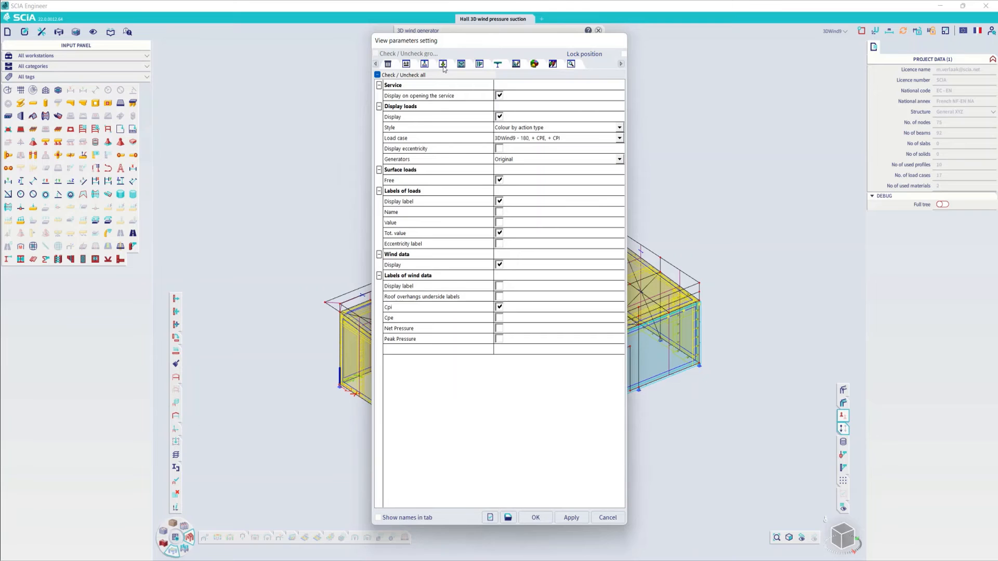
pyautogui.click(498, 286)
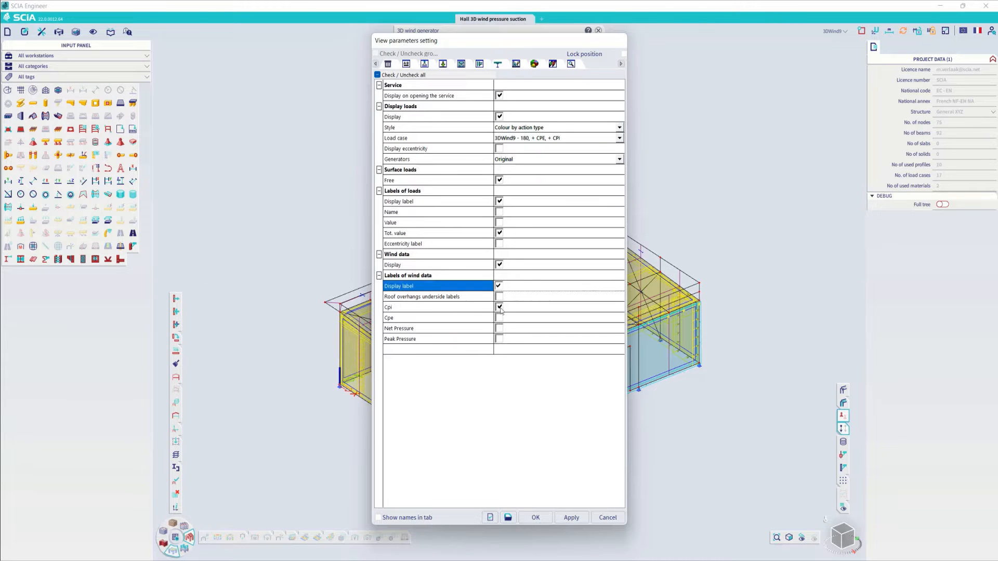
pyautogui.click(499, 307)
pyautogui.doubleClick(403, 329)
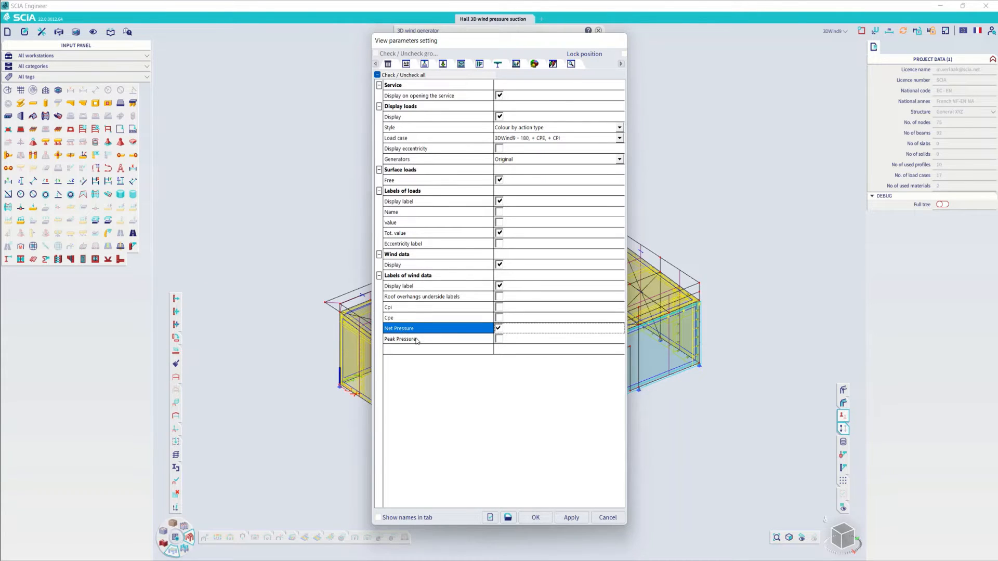
pyautogui.doubleClick(411, 340)
pyautogui.click(499, 329)
pyautogui.click(535, 518)
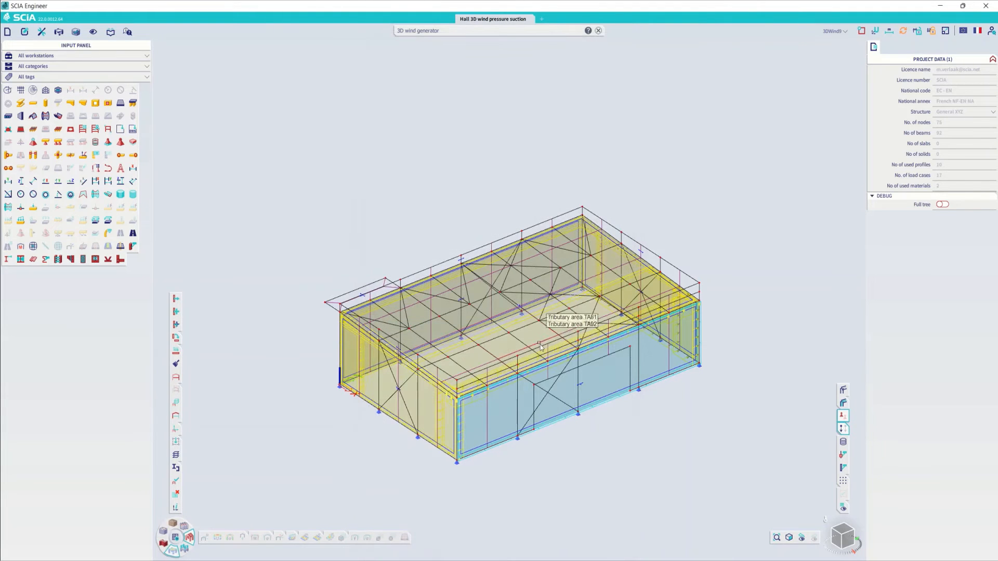
# - Run the linear analysis of the hall's 17 load cases and close the analysis report
pyautogui.click(175, 538)
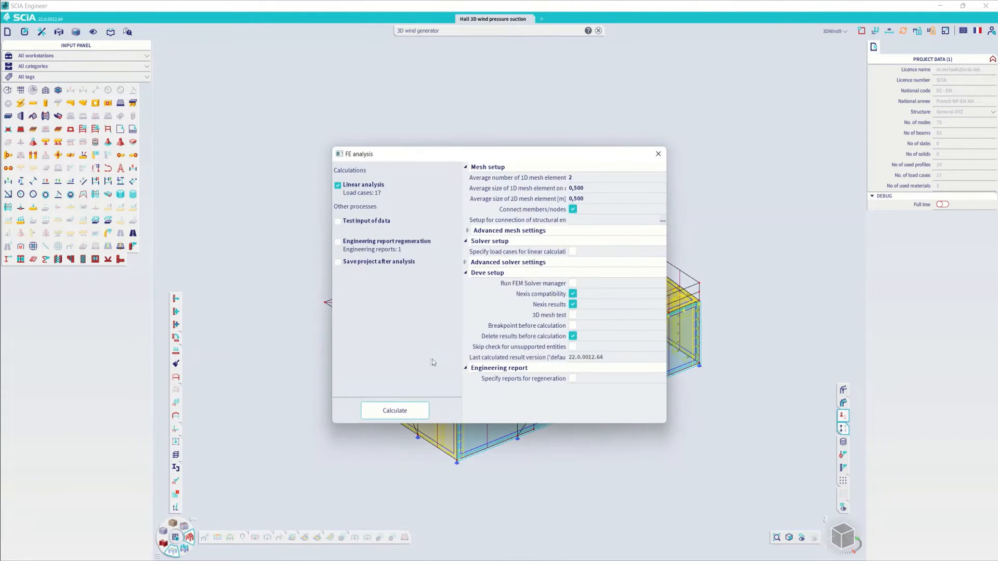
pyautogui.click(408, 410)
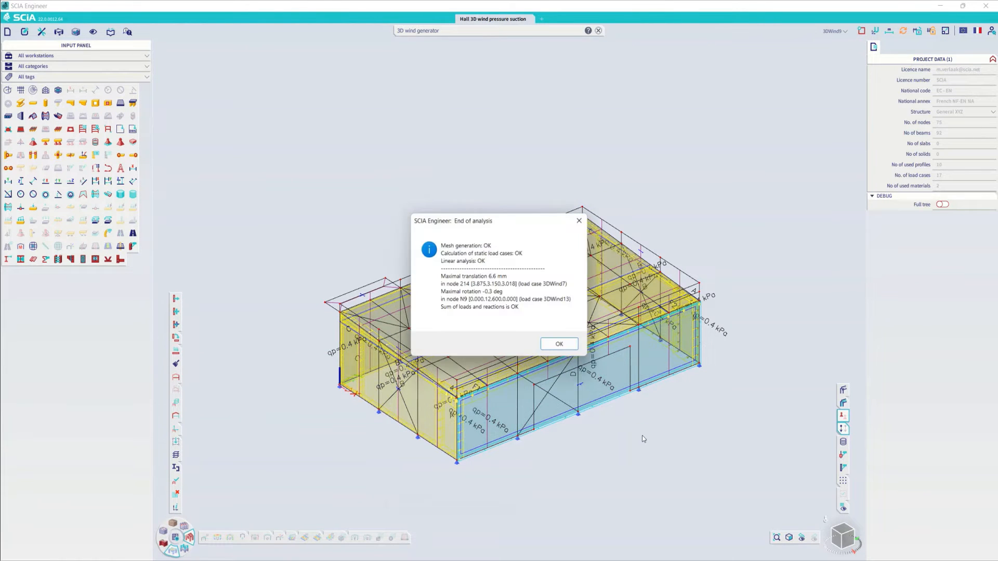
pyautogui.click(560, 345)
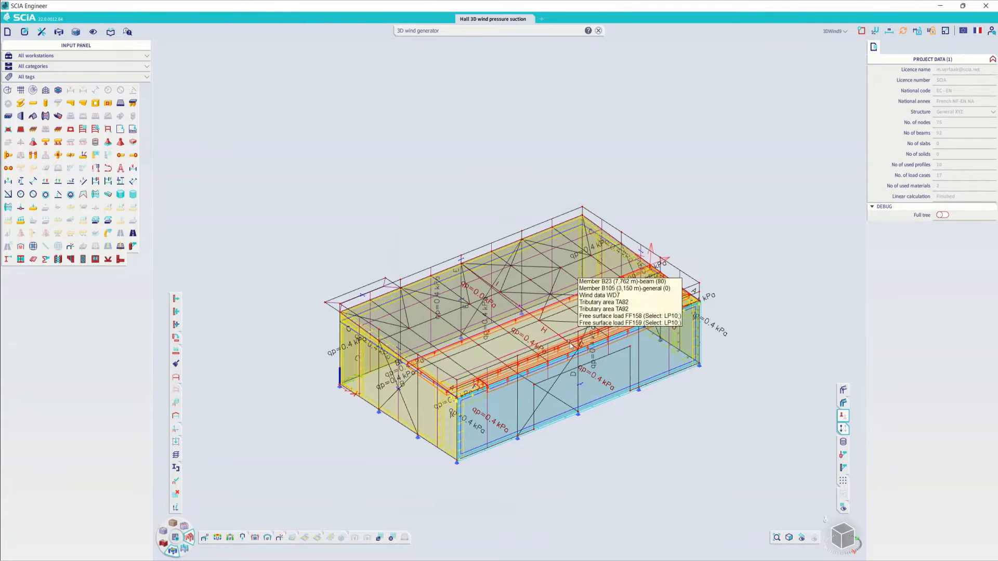
# - Show Net Pressure instead of Peak Pressure in the wind data labels and inspect the wind data of the hall's long front wall
pyautogui.rightClick(679, 407)
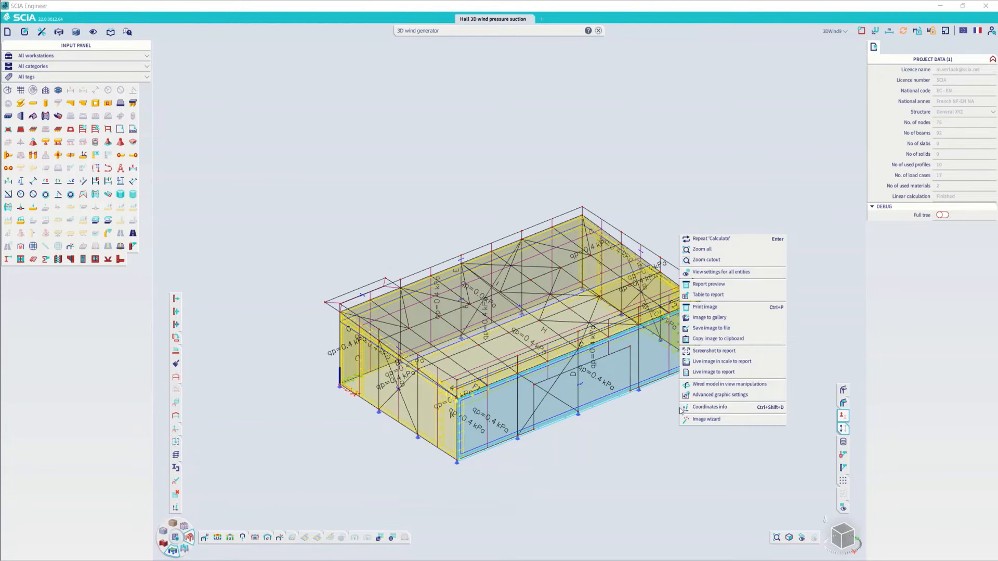
pyautogui.click(720, 271)
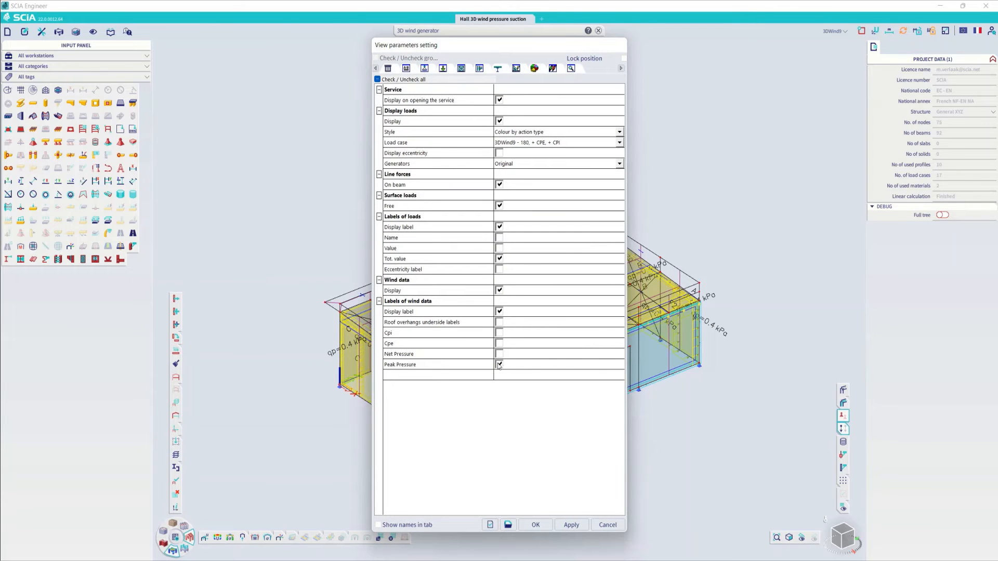
pyautogui.click(499, 355)
pyautogui.click(500, 365)
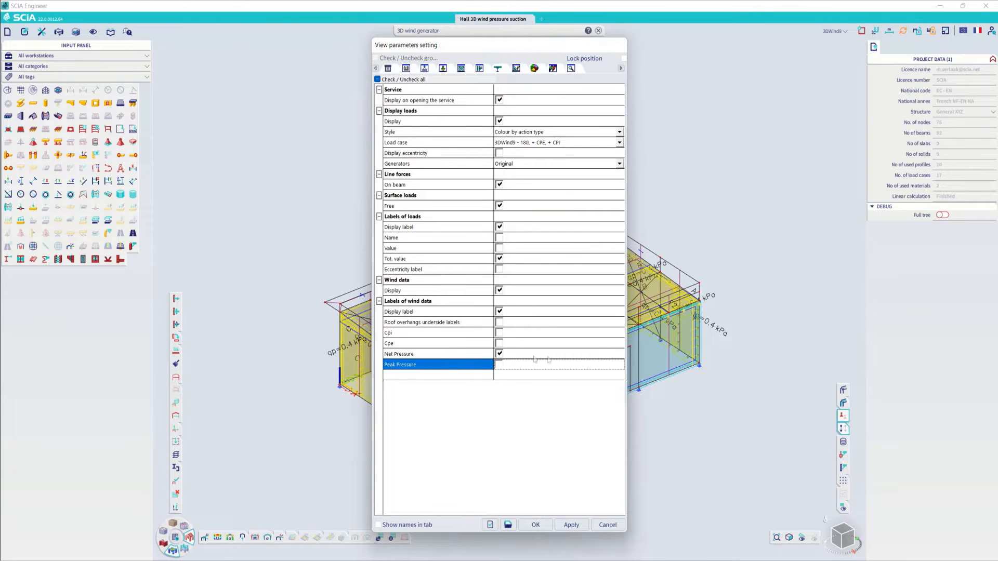
pyautogui.click(535, 525)
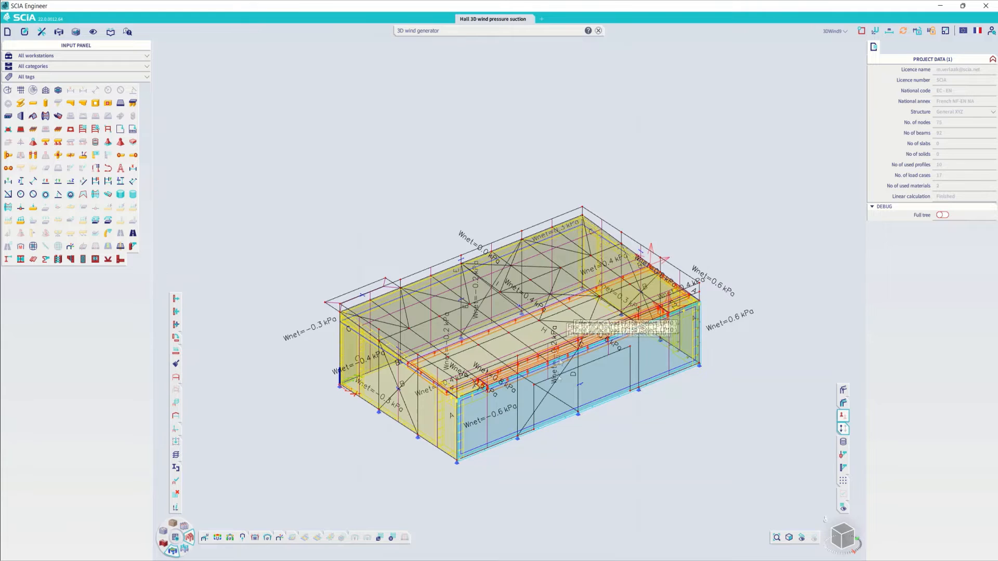
pyautogui.scroll(5, 558, 376)
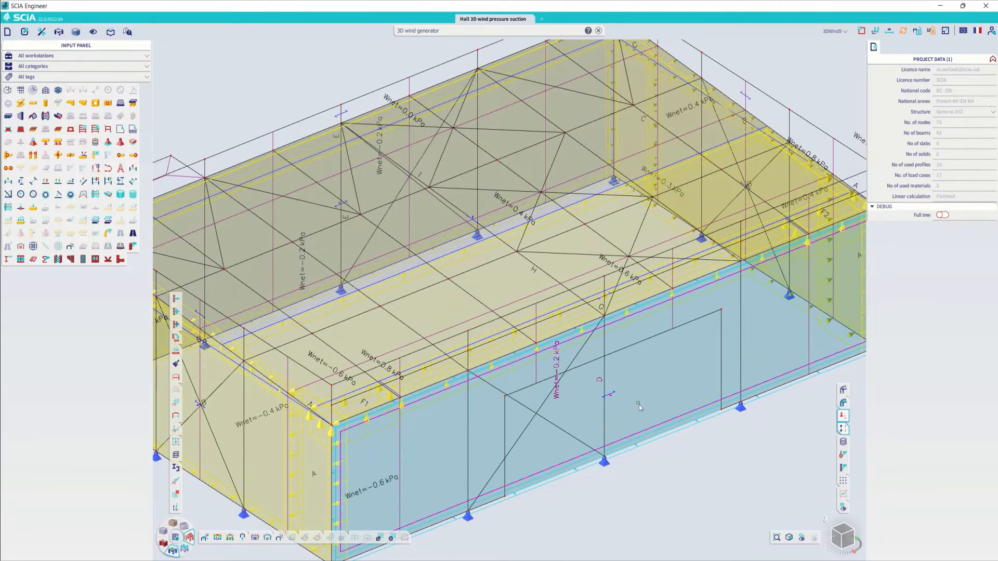
pyautogui.click(640, 407)
pyautogui.scroll(-3, 644, 447)
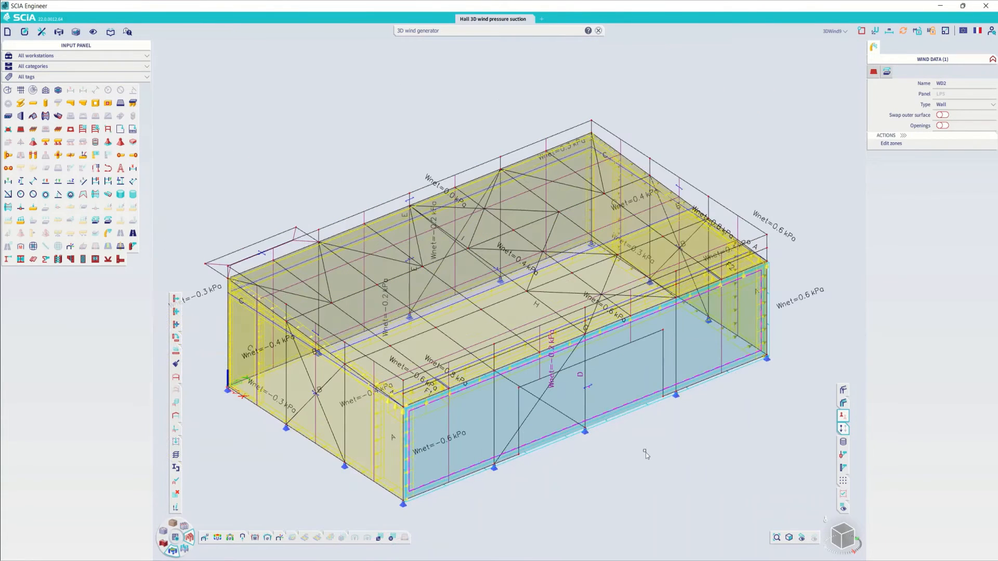
pyautogui.press('Escape')
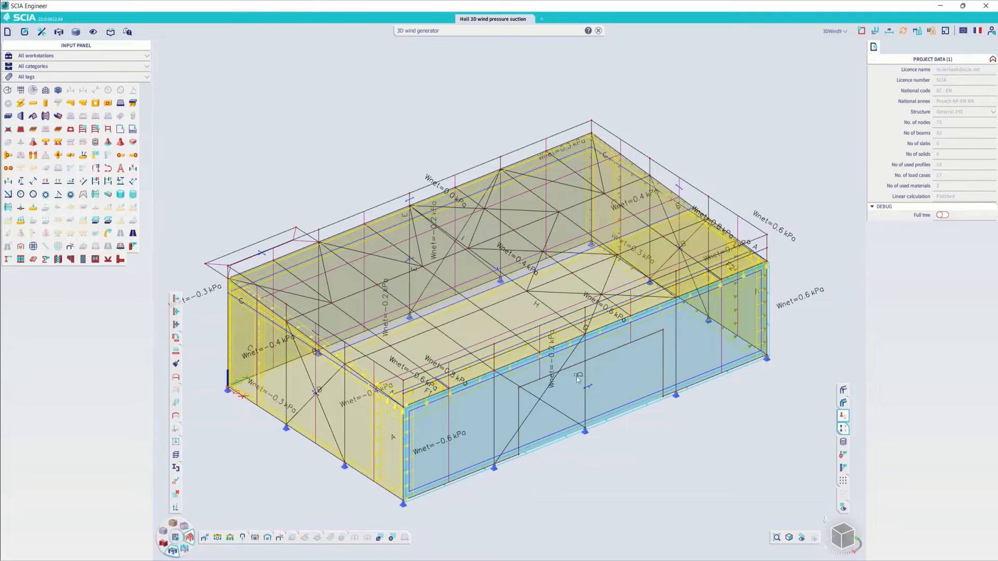
# - Measure the door opening in the long front wall between its upper and opposite lower corner with Coordinates info
pyautogui.click(176, 507)
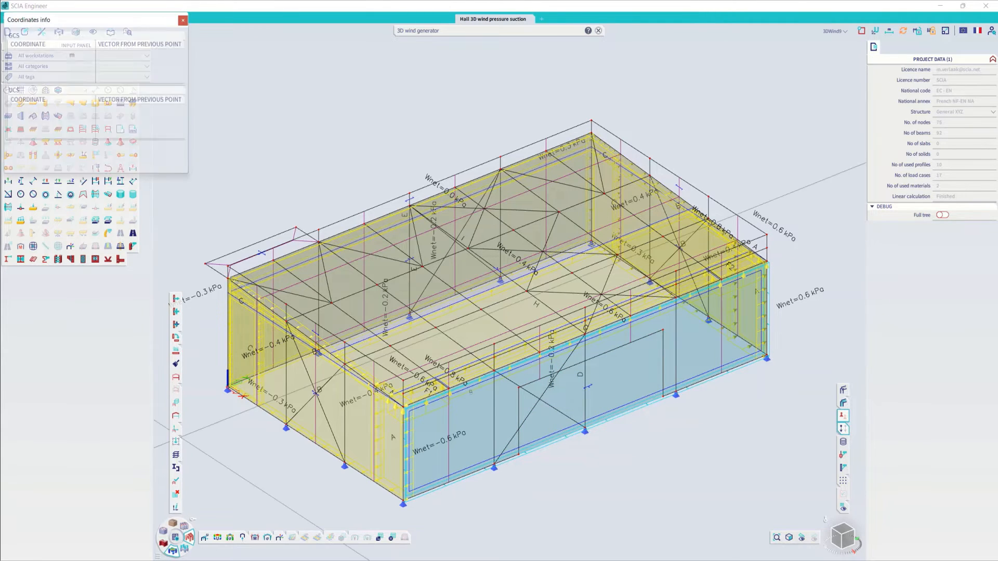
pyautogui.click(518, 387)
pyautogui.click(663, 396)
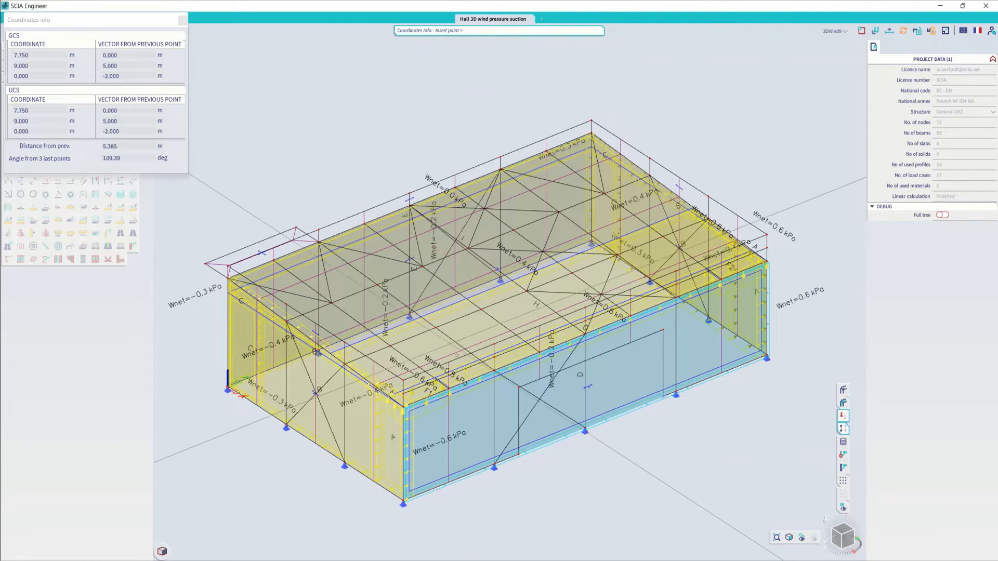
pyautogui.press('Escape')
# - Show Cpi instead of Net Pressure in the wind data labels
pyautogui.scroll(3, 599, 394)
pyautogui.scroll(3, 599, 394)
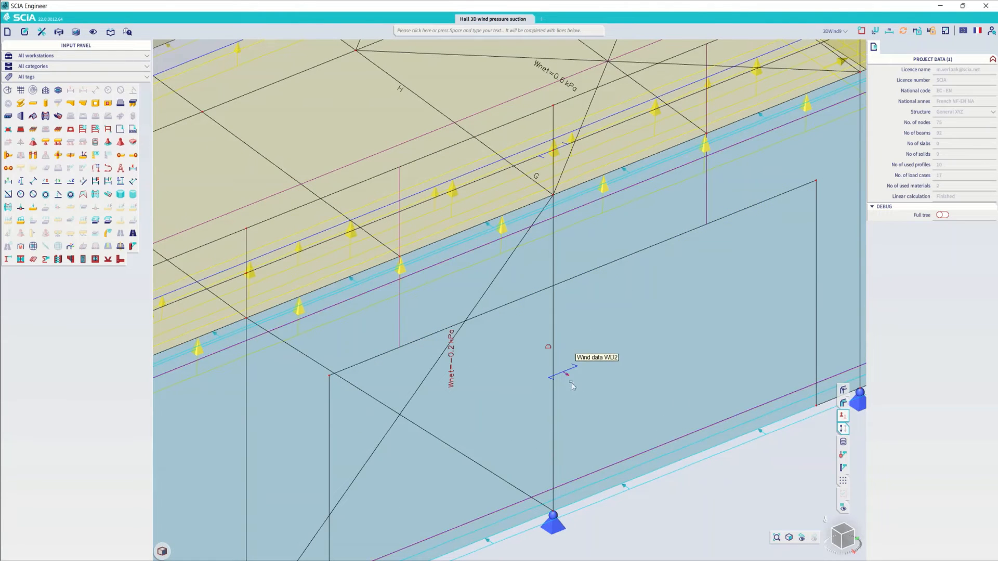
pyautogui.scroll(-3, 571, 385)
pyautogui.scroll(-3, 549, 379)
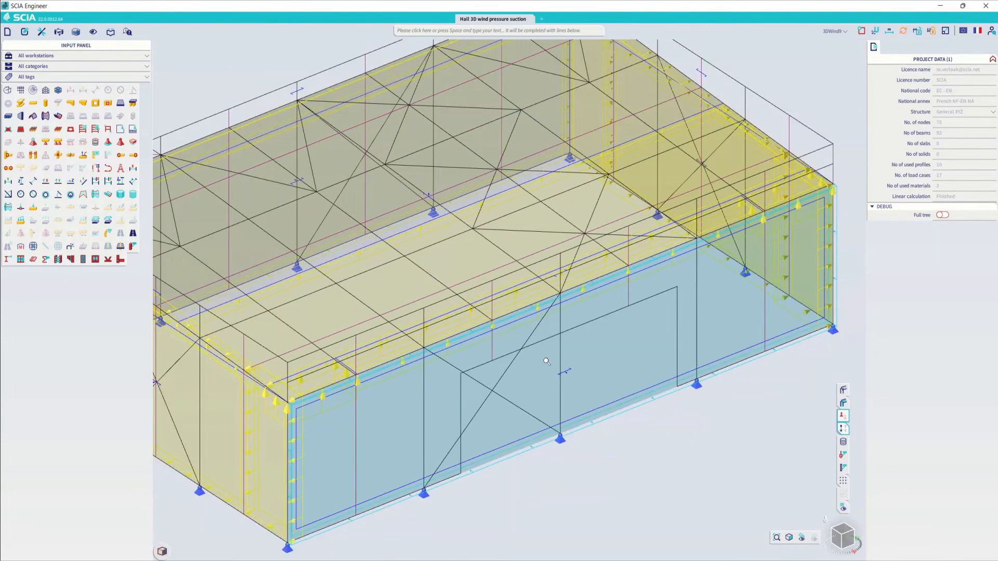
pyautogui.rightClick(648, 435)
pyautogui.click(701, 299)
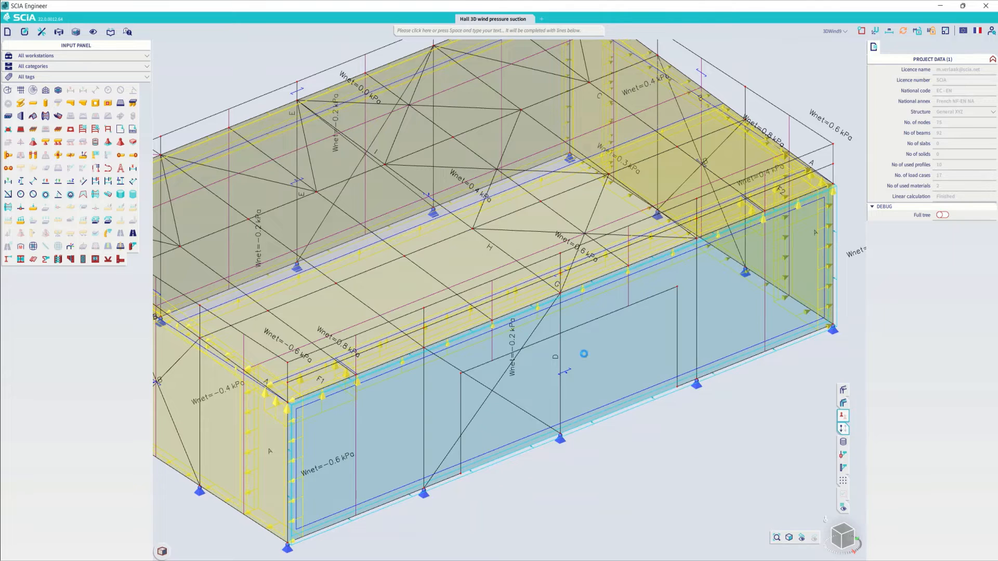
pyautogui.click(499, 327)
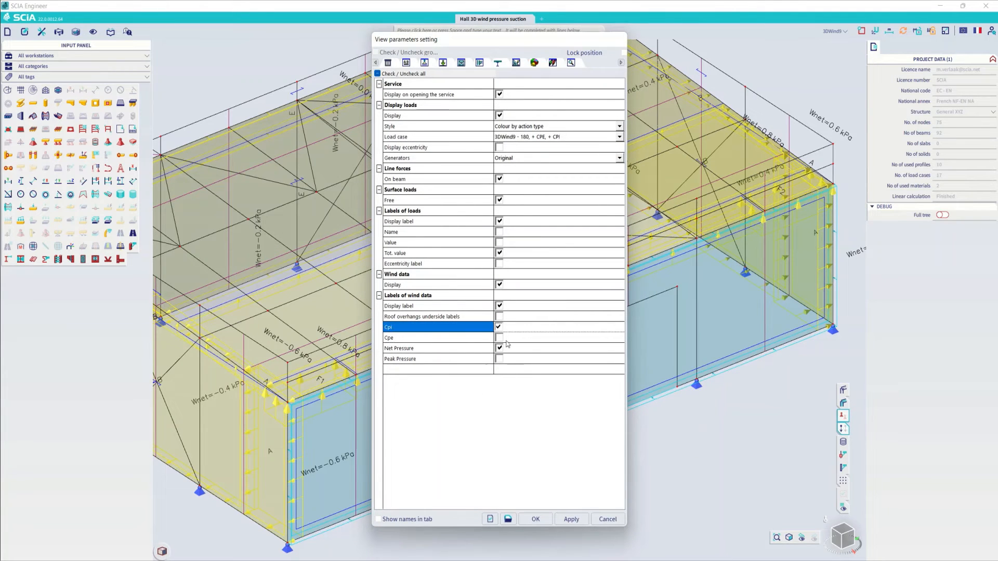
pyautogui.click(499, 347)
pyautogui.click(535, 519)
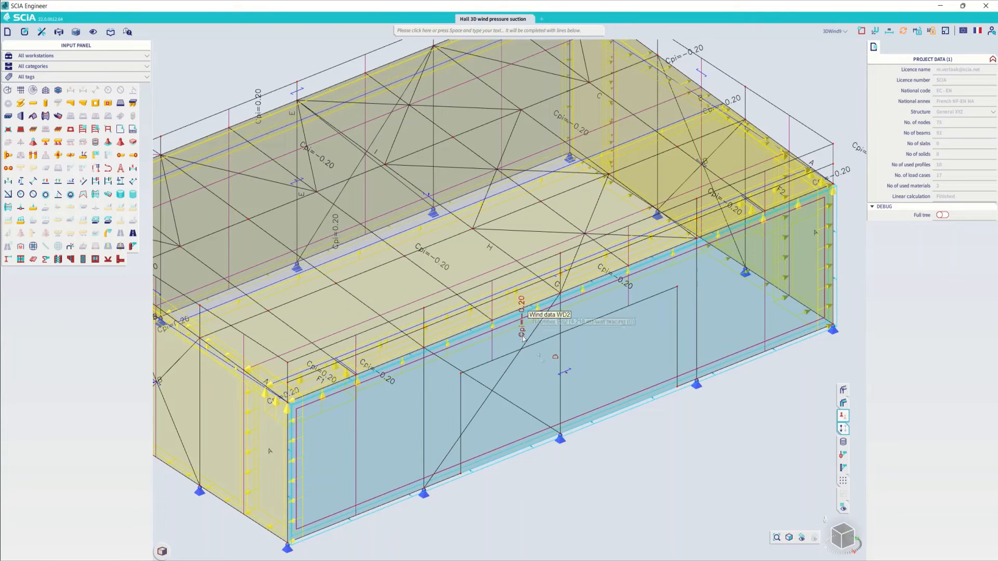
# - Activate openings in the wind data of the long front wall, with an area of openings of 10 m²
pyautogui.scroll(3, 568, 379)
pyautogui.click(575, 387)
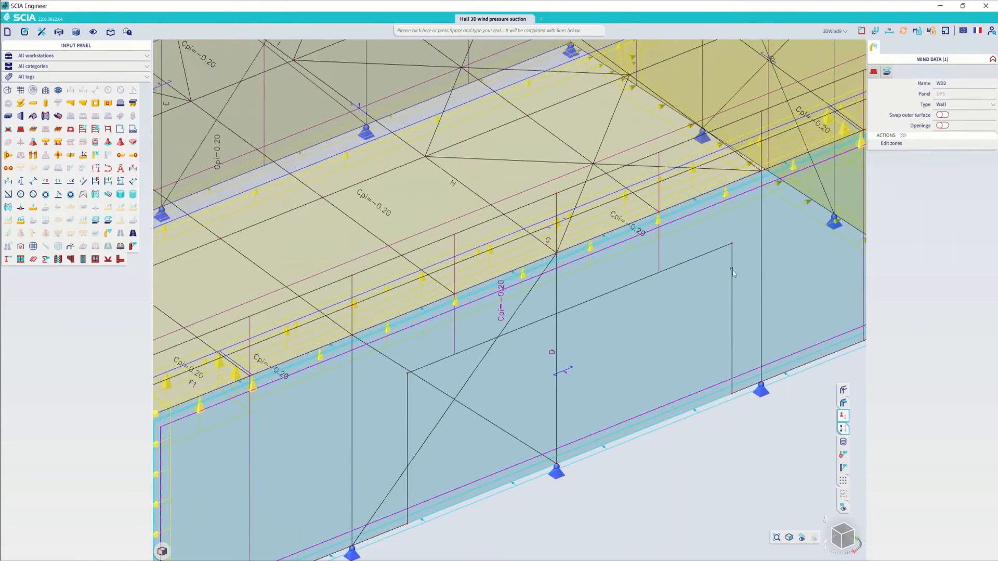
pyautogui.click(942, 125)
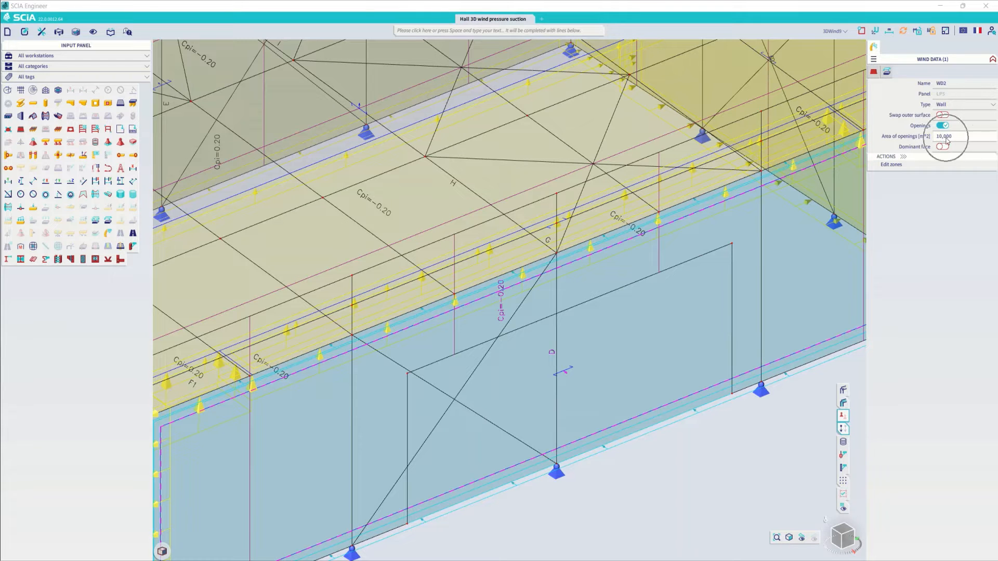
pyautogui.scroll(-3, 649, 470)
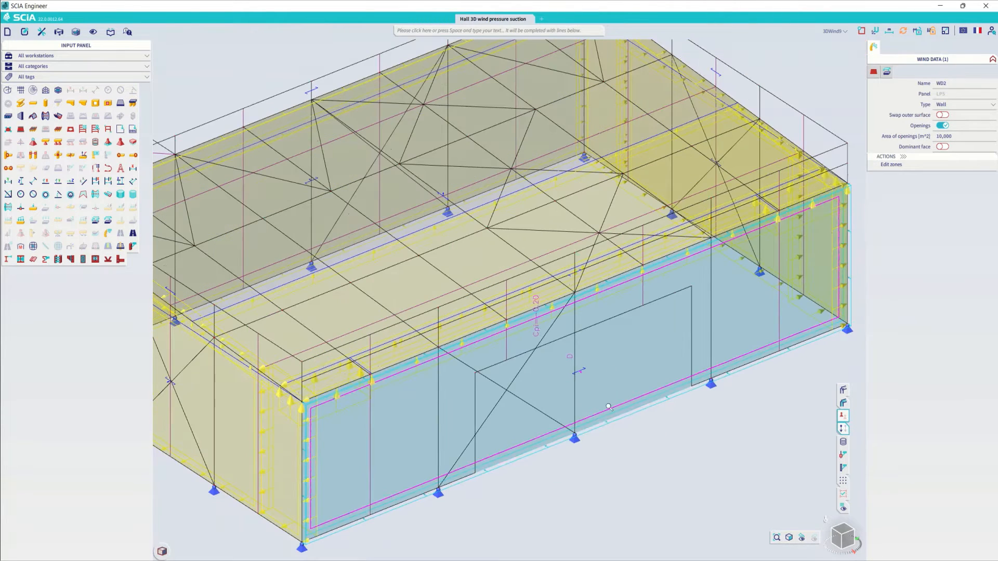
pyautogui.press('Escape')
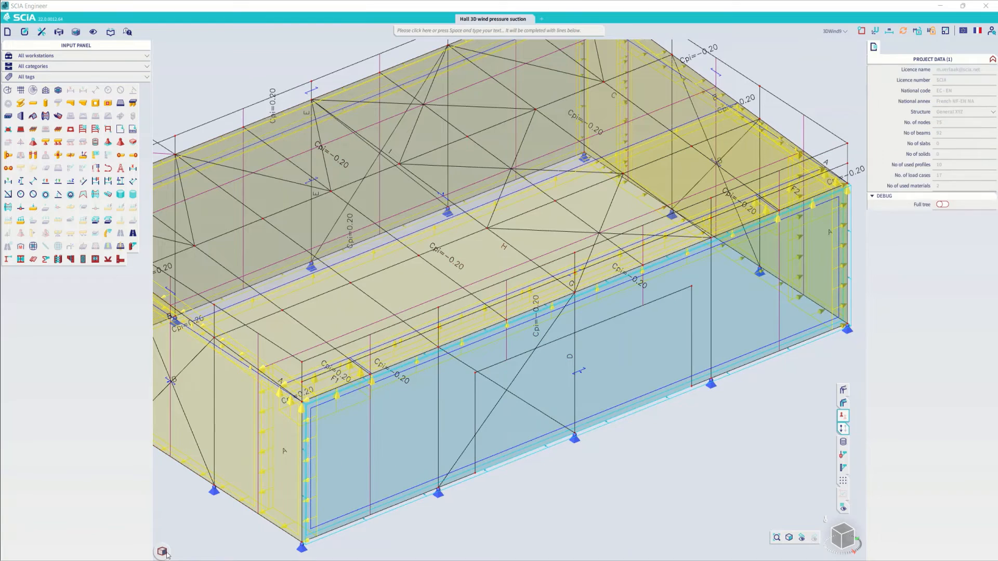
# - Recalculate the linear analysis of the hall and close the end-of-analysis report
pyautogui.click(176, 537)
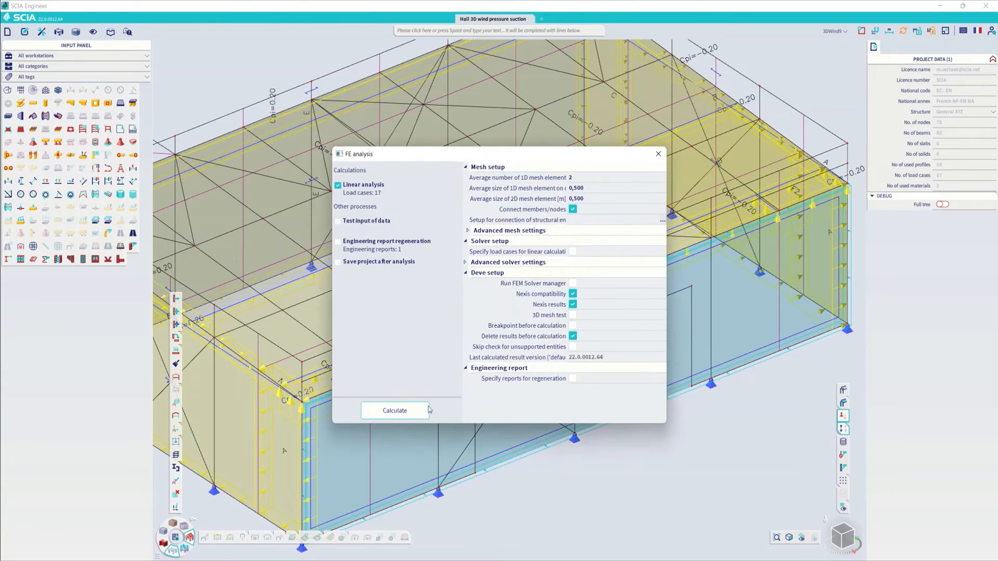
pyautogui.click(395, 410)
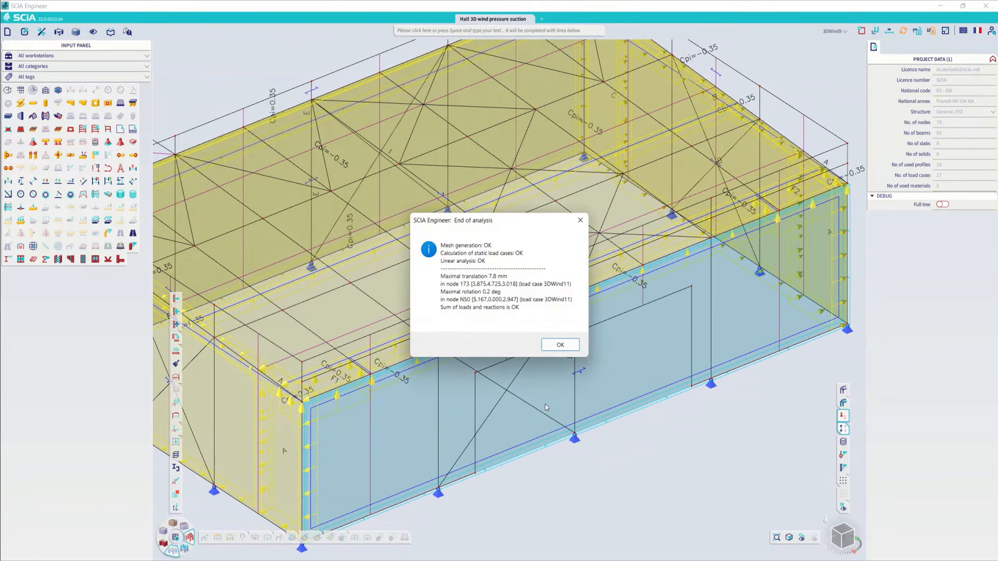
pyautogui.click(560, 345)
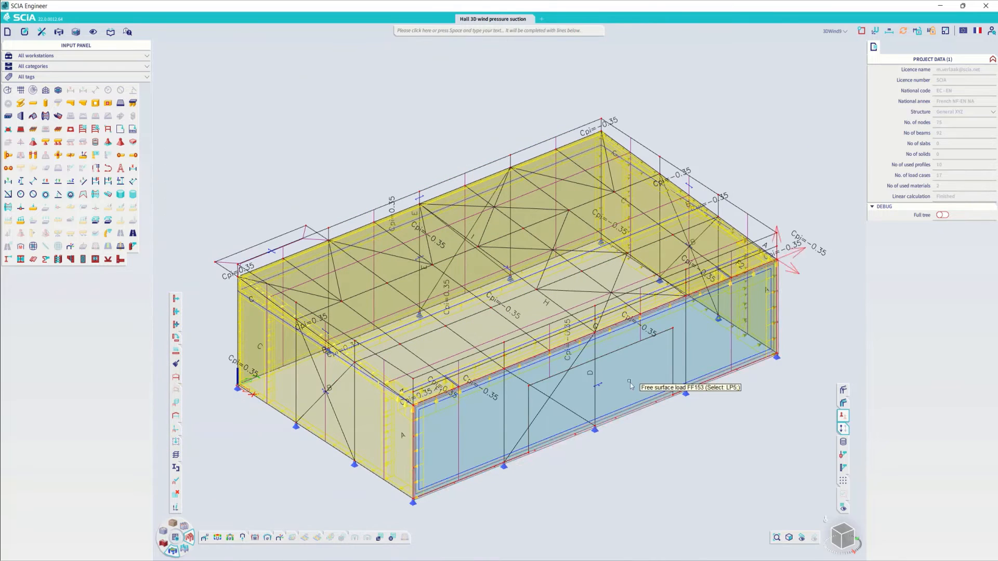
# - Enable 3D Wind on load panel LP11, which projects outward at the hall's corner
pyautogui.scroll(-2, 563, 195)
pyautogui.keyDown('ctrl'); pyautogui.moveTo(611, 383); pyautogui.dragTo(628, 388, button='right'); pyautogui.keyUp('ctrl')
pyautogui.scroll(5, 402, 305)
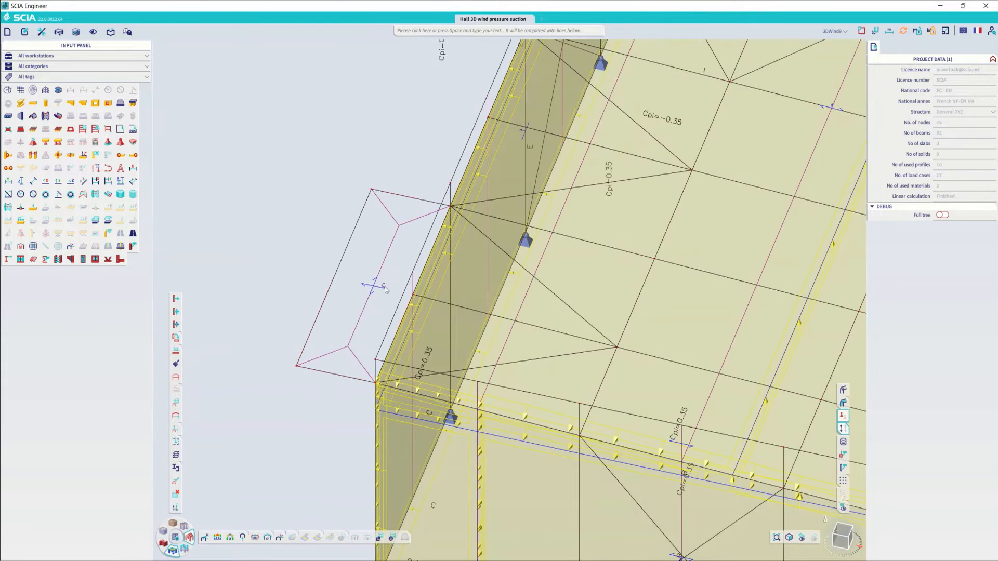
pyautogui.click(383, 289)
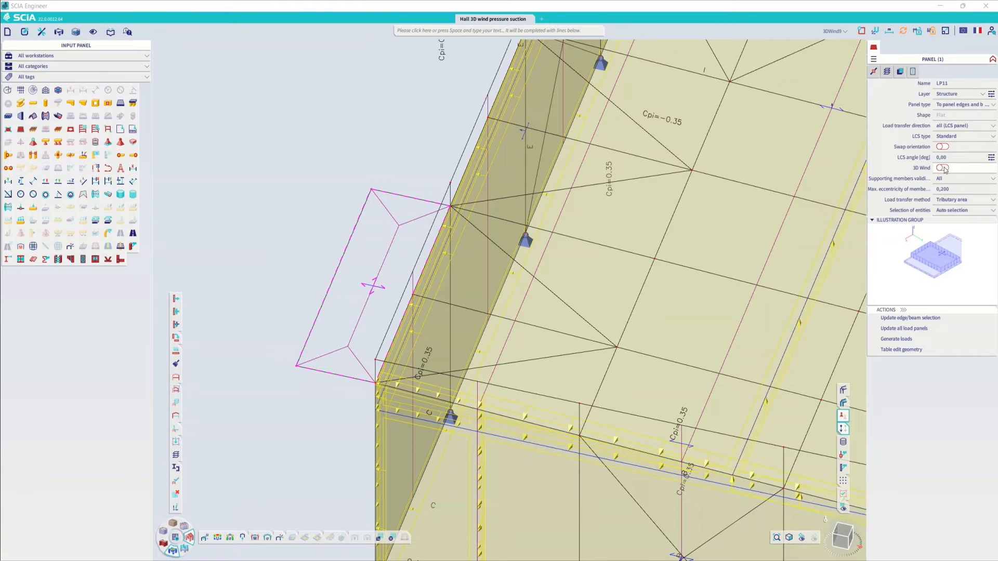
pyautogui.click(944, 169)
pyautogui.moveTo(378, 285)
pyautogui.keyDown('ctrl'); pyautogui.mouseDown(button='right')
pyautogui.moveTo(367, 313)
pyautogui.moveTo(361, 294)
pyautogui.mouseUp(button='right'); pyautogui.keyUp('ctrl')
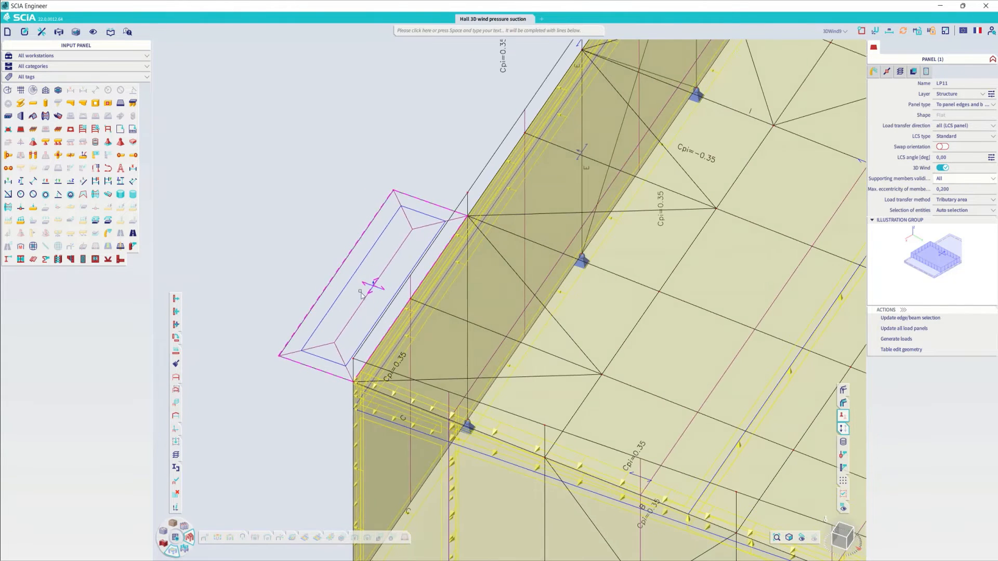
# - Set the wind data type of the projecting panel LP11 to Awnings and clear the selection
pyautogui.scroll(4, 361, 294)
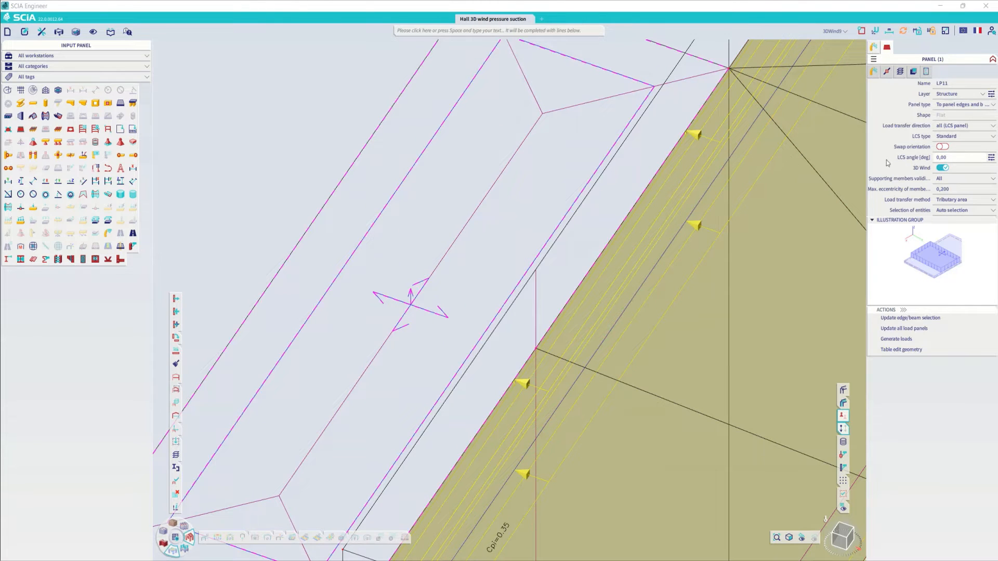
pyautogui.press('Escape')
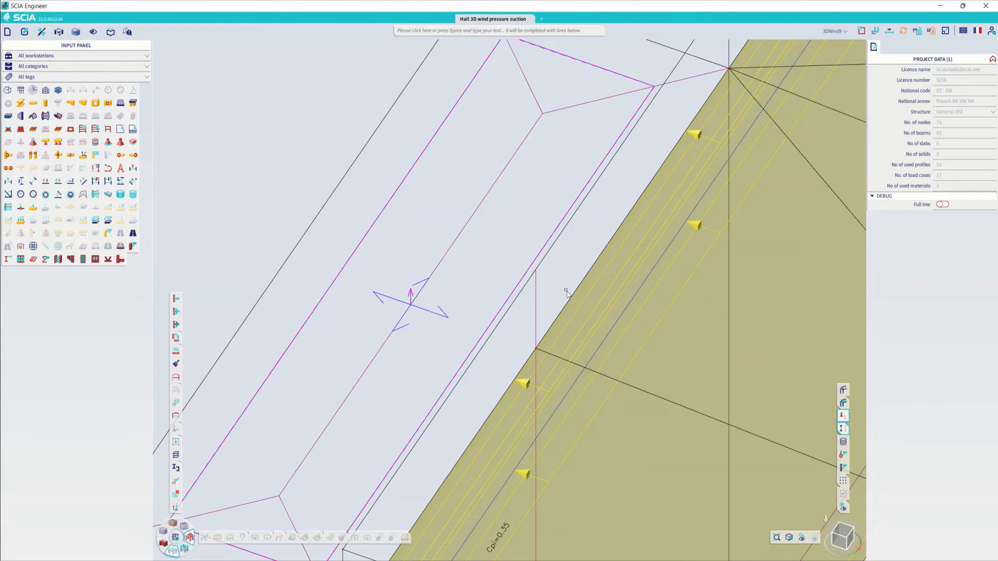
pyautogui.click(806, 169)
pyautogui.click(961, 105)
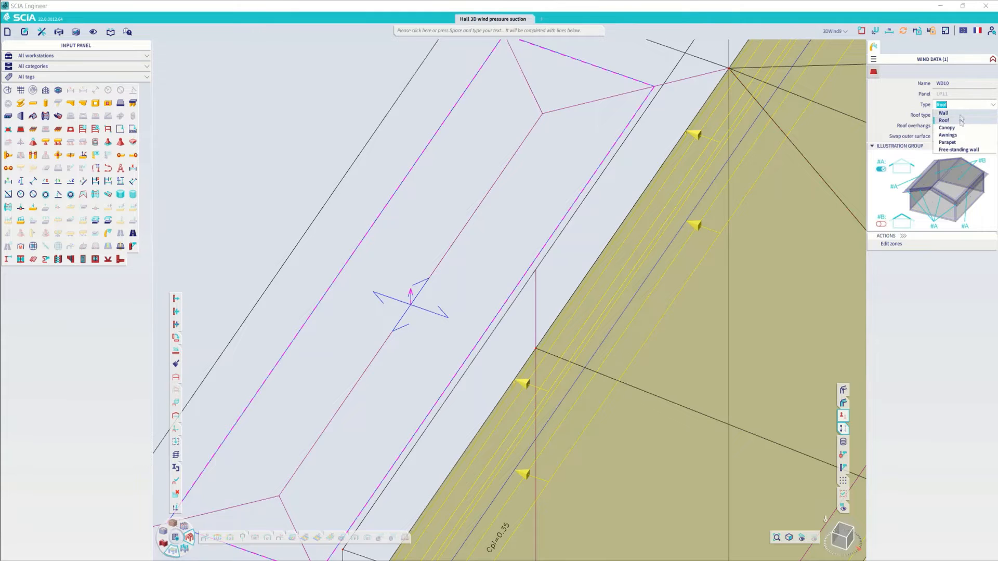
pyautogui.click(951, 135)
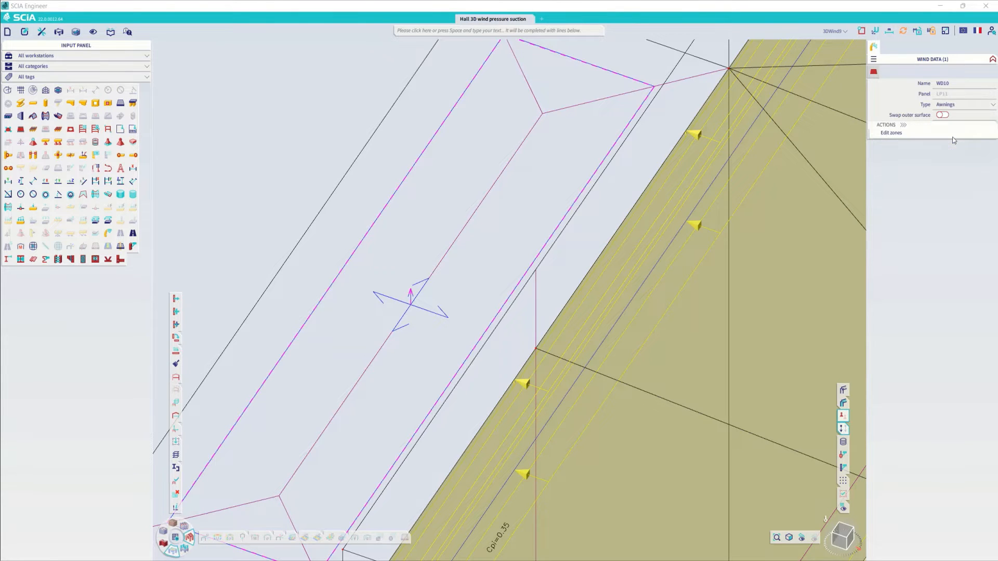
pyautogui.click(491, 244)
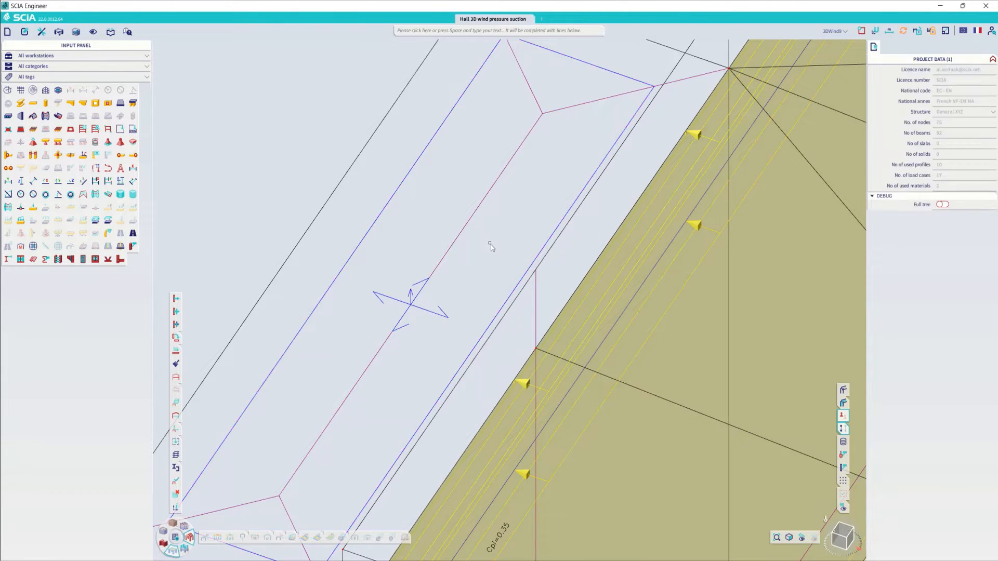
# - Check which national annexes are available, keeping French NF-EN NA
pyautogui.click(977, 31)
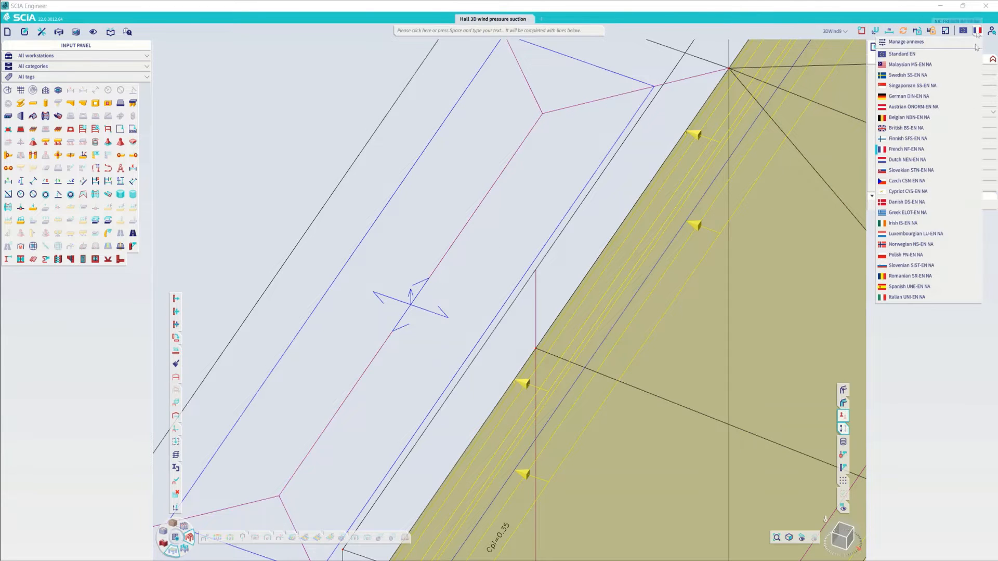
pyautogui.click(898, 97)
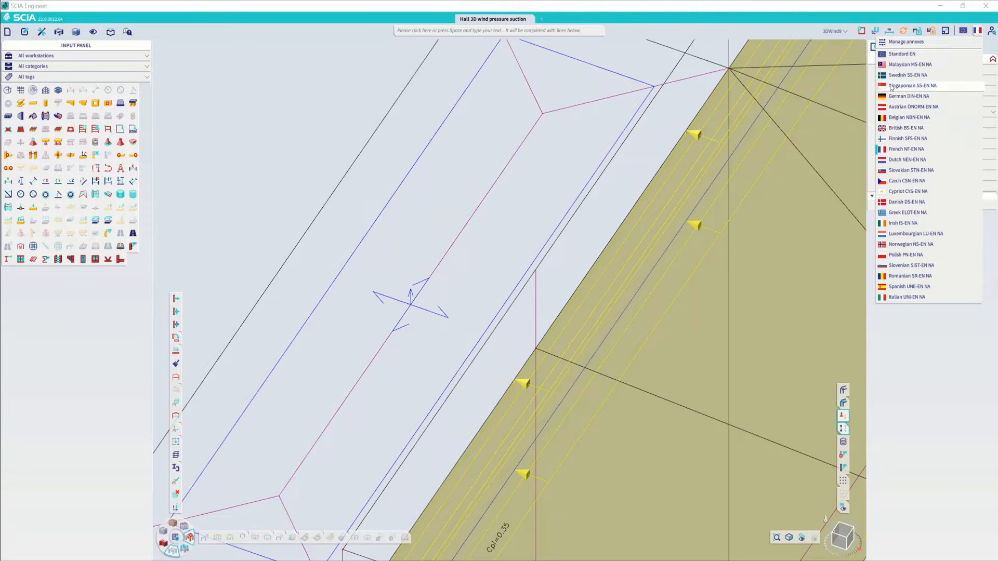
pyautogui.press('Escape')
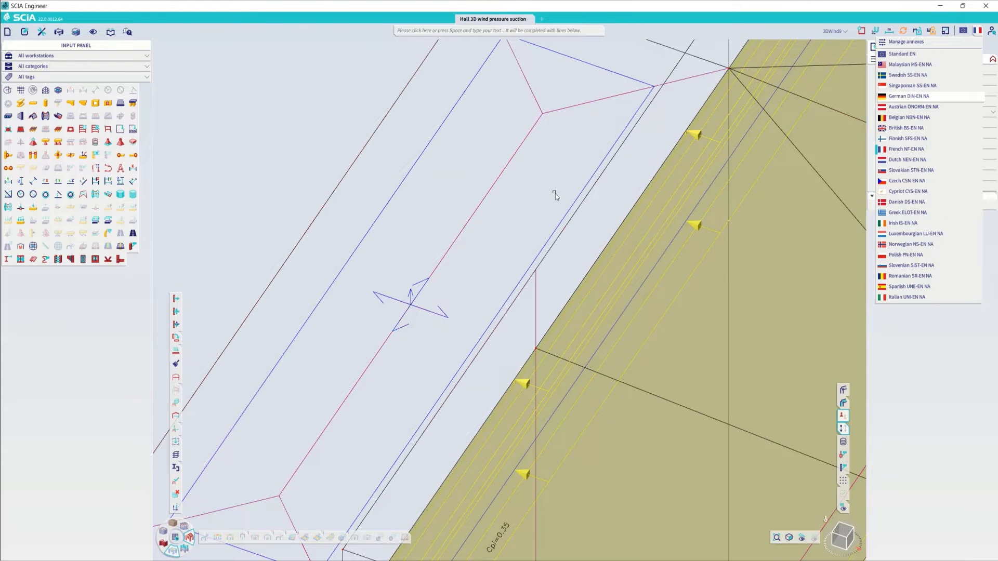
# - Find the 3D wind generator with the search term "generat" and run it for the listed 3DWind load cases
pyautogui.scroll(-3, 449, 235)
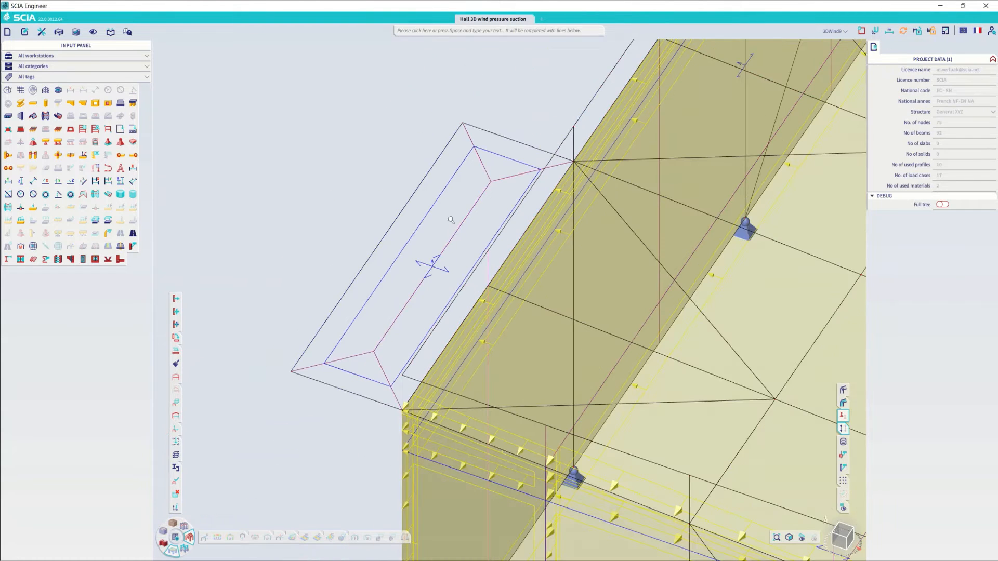
pyautogui.click(458, 30)
pyautogui.write('generat')
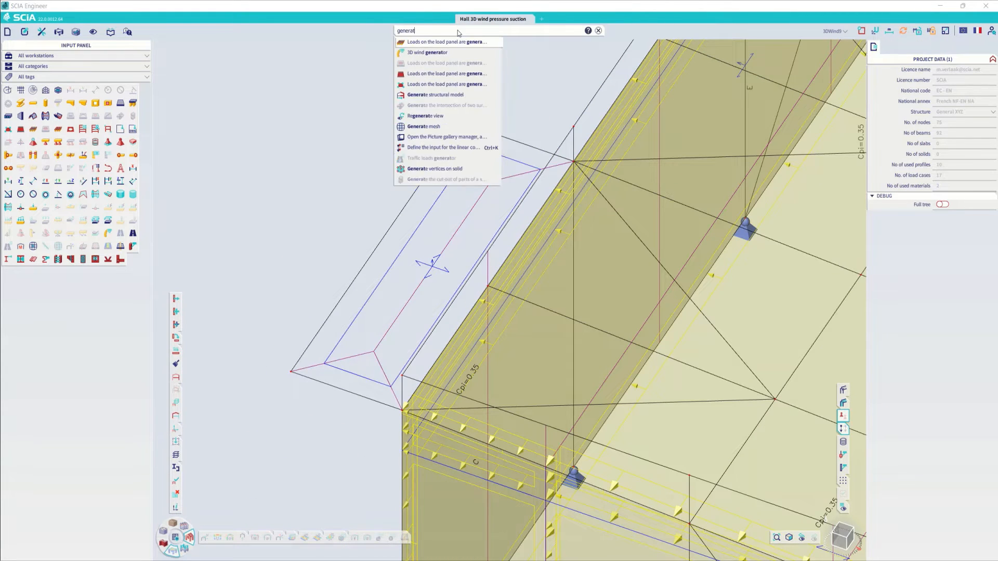
pyautogui.click(446, 52)
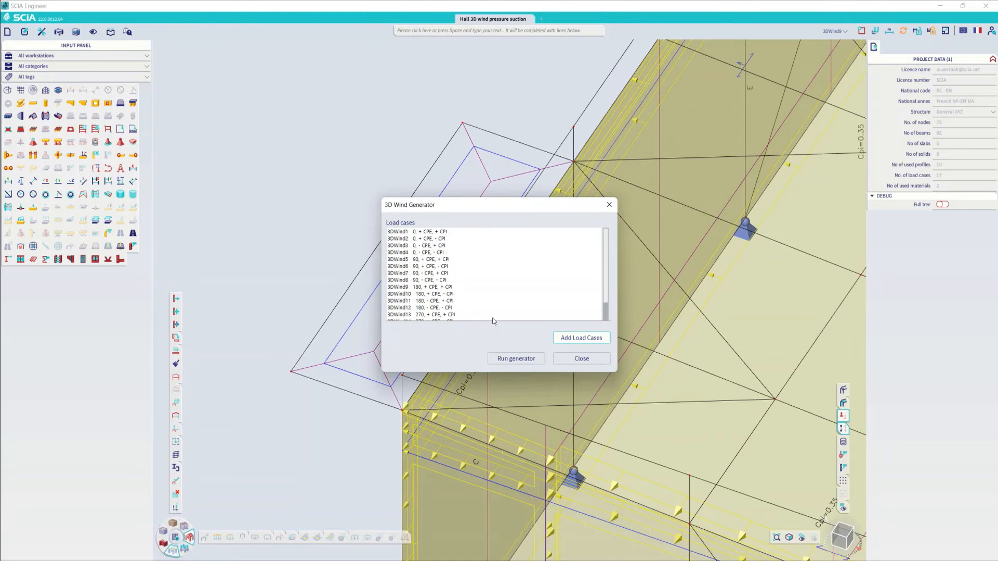
pyautogui.click(529, 364)
pyautogui.click(577, 324)
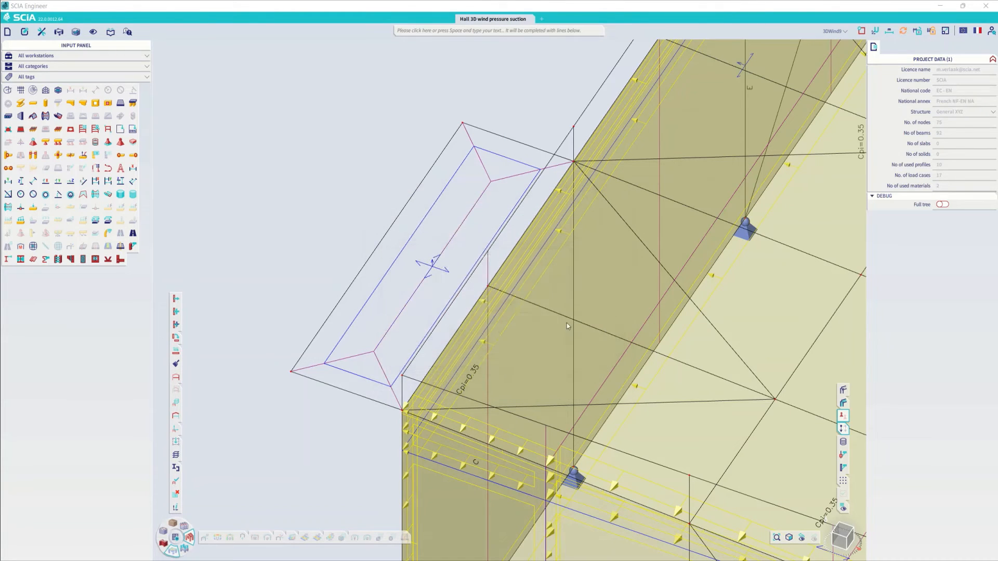
# - Show load case 3DWind1 and inspect the generated wind loads on the awning and the whole hall
pyautogui.click(536, 324)
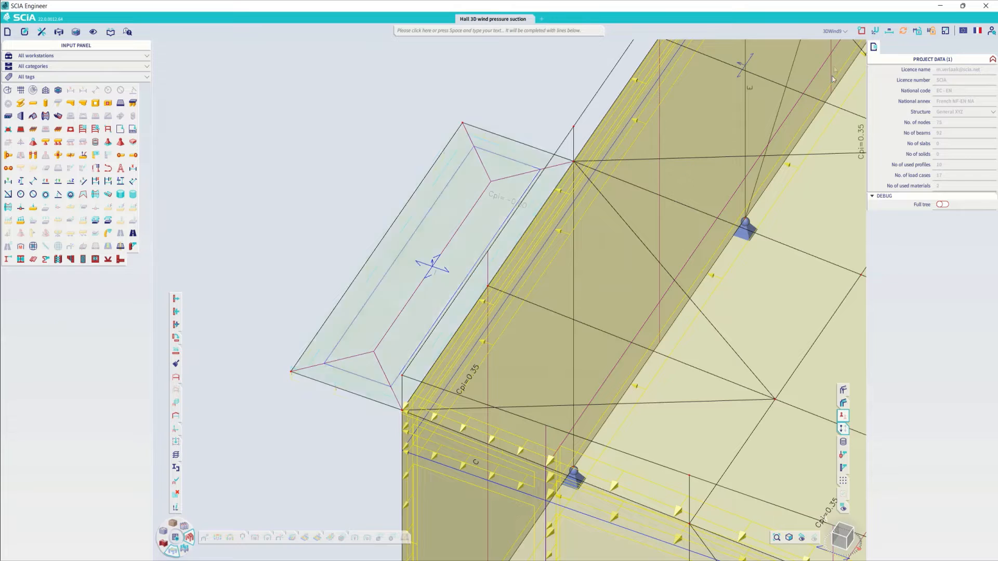
pyautogui.click(834, 31)
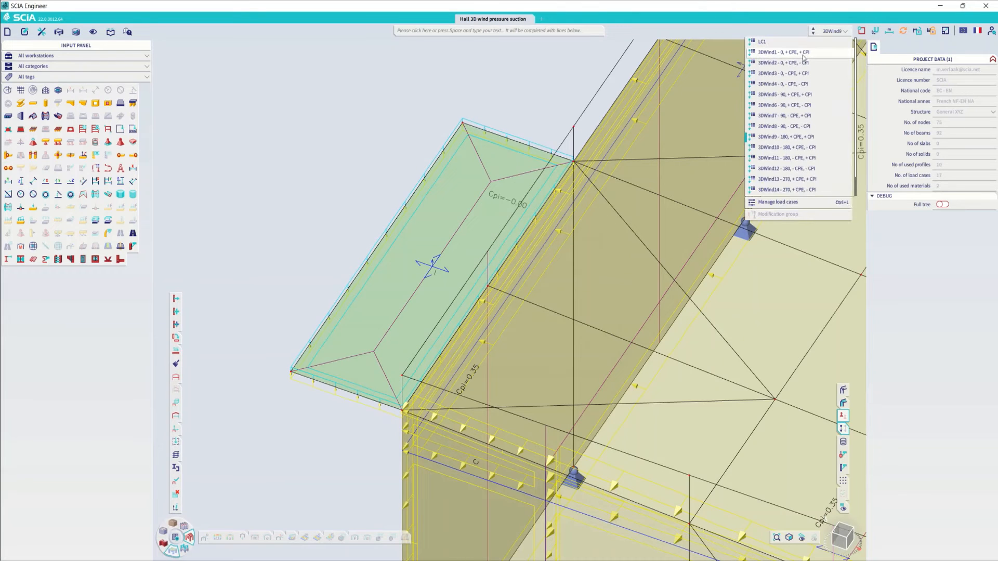
pyautogui.scroll(-1, 347, 379)
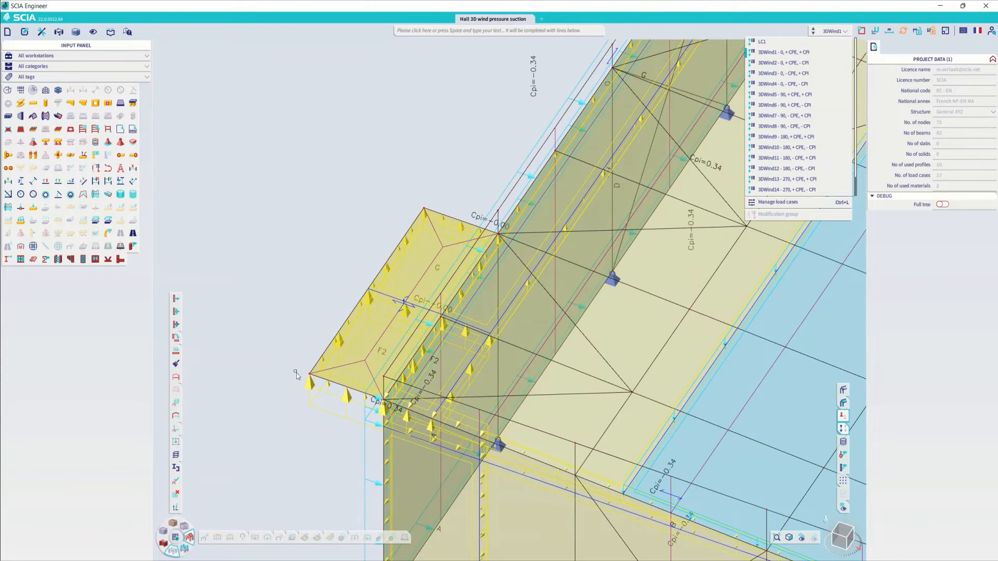
pyautogui.scroll(-3, 286, 261)
pyautogui.keyDown('ctrl'); pyautogui.moveTo(374, 349); pyautogui.dragTo(353, 332, button='right'); pyautogui.keyUp('ctrl')
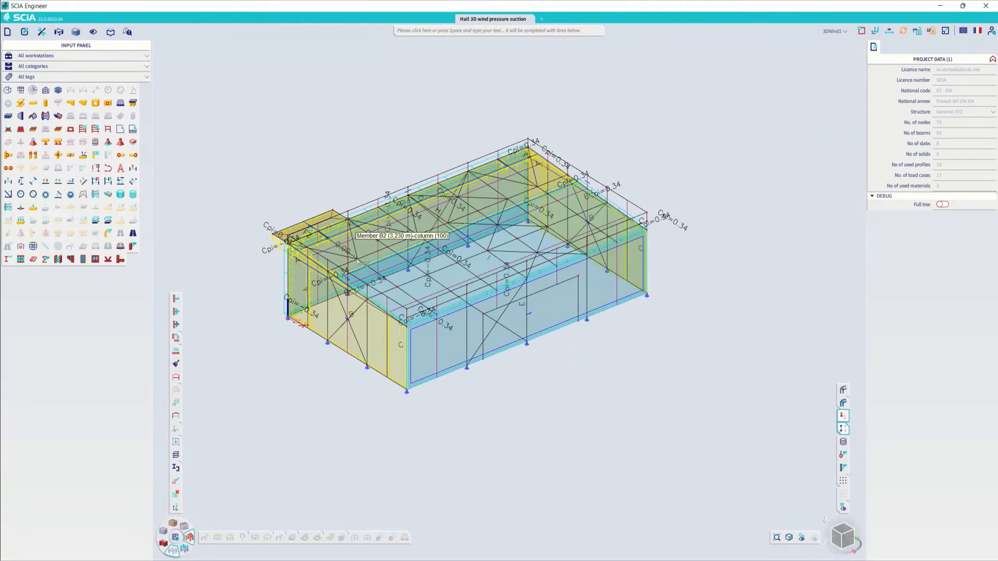
pyautogui.moveTo(349, 255); pyautogui.dragTo(417, 320, button='middle')
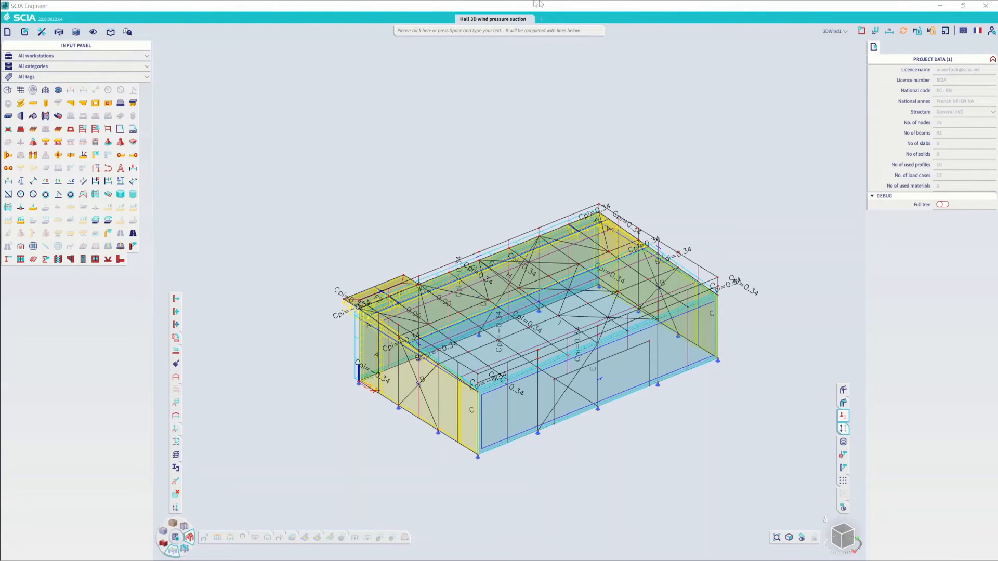
# - Close the hall project and open the project Canopy.esa
pyautogui.click(529, 19)
pyautogui.click(535, 319)
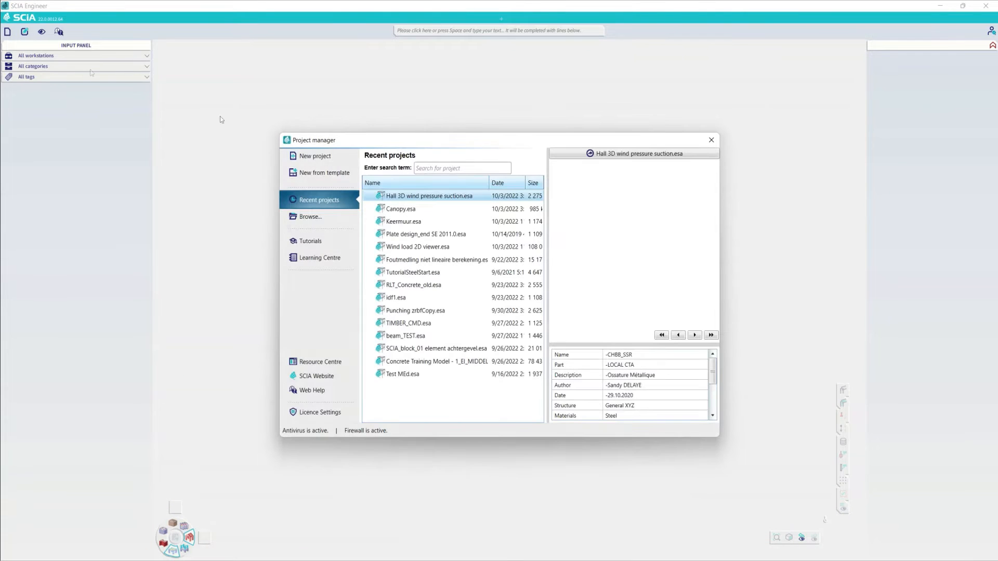
pyautogui.click(395, 209)
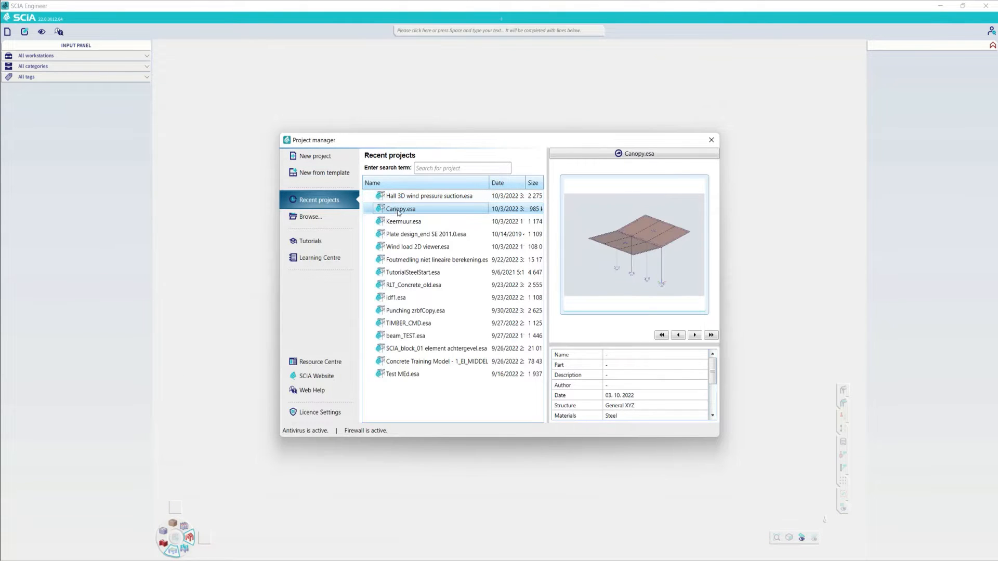
pyautogui.doubleClick(400, 210)
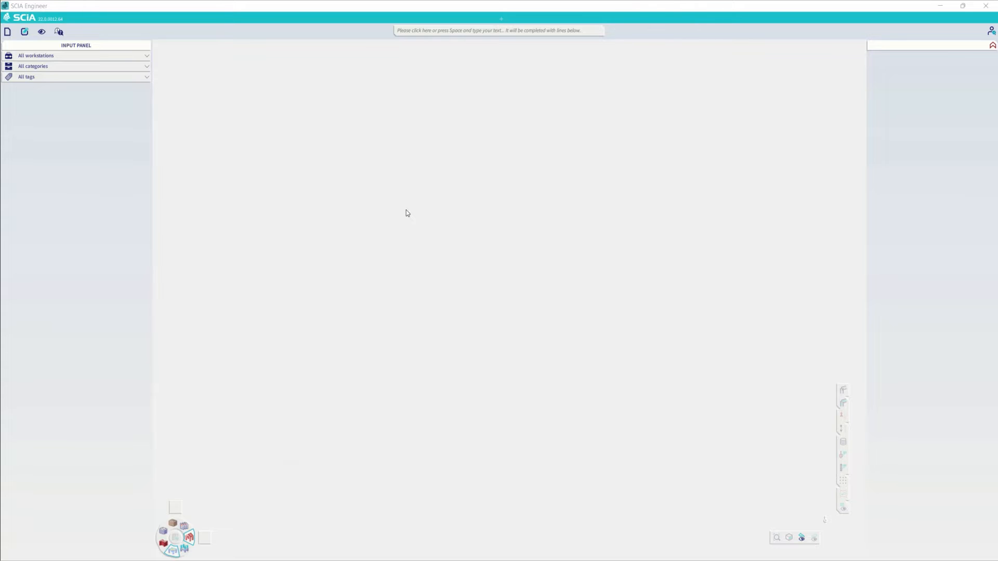
pyautogui.click(7, 31)
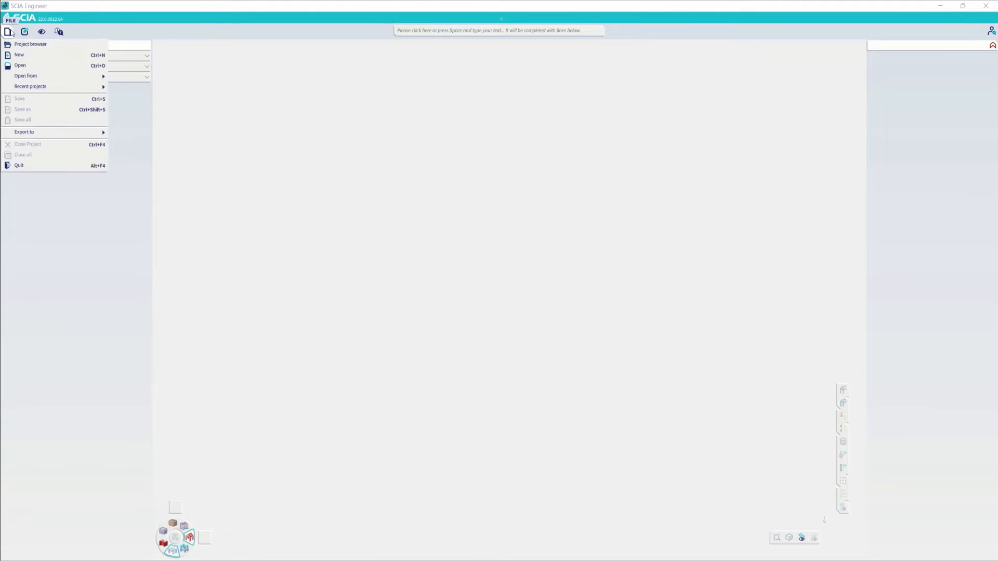
pyautogui.click(20, 66)
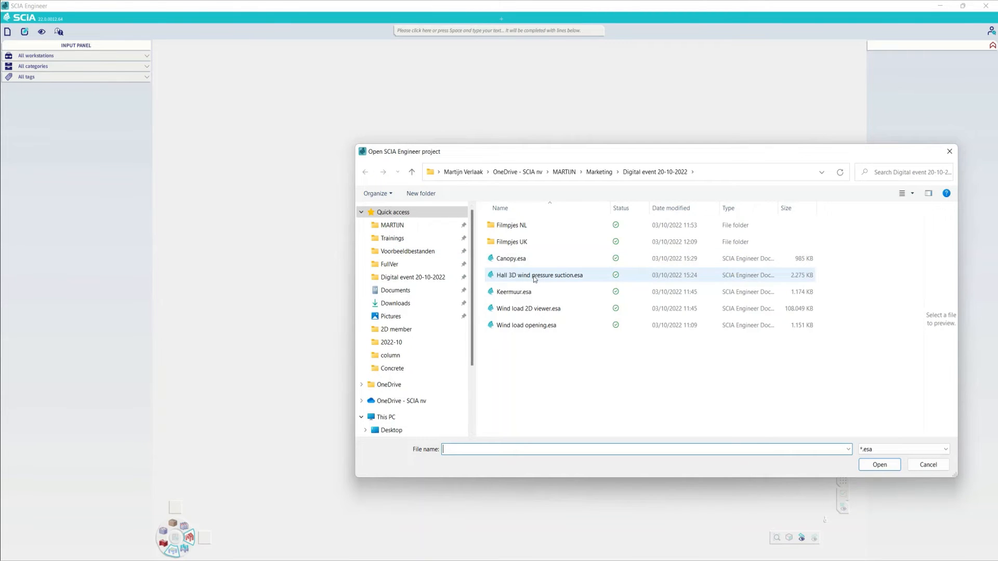
pyautogui.doubleClick(516, 259)
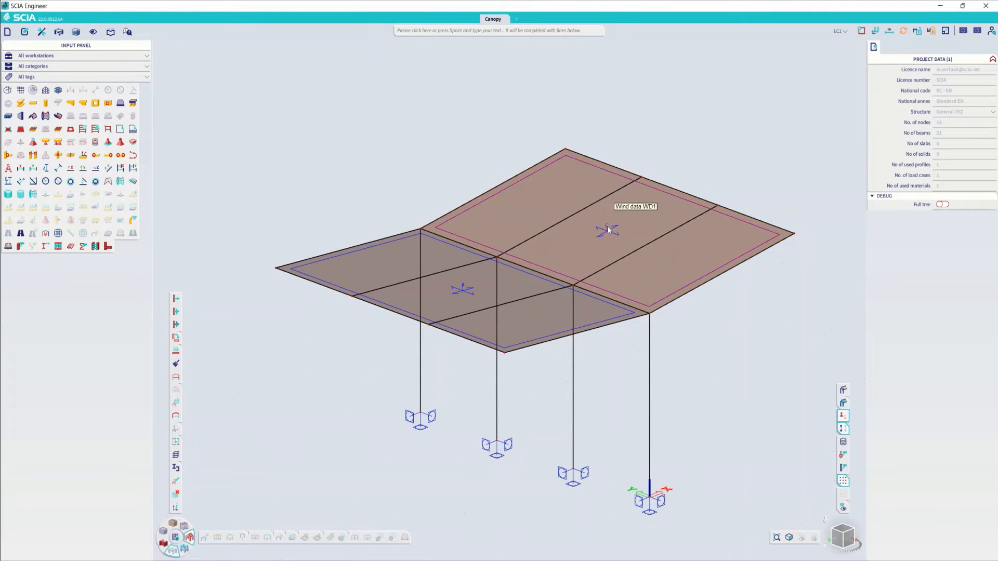
# - Check the available wind types and canopy types in wind data WD1, keeping Canopy and Duopitch, and clear the selection
pyautogui.click(634, 243)
pyautogui.click(947, 106)
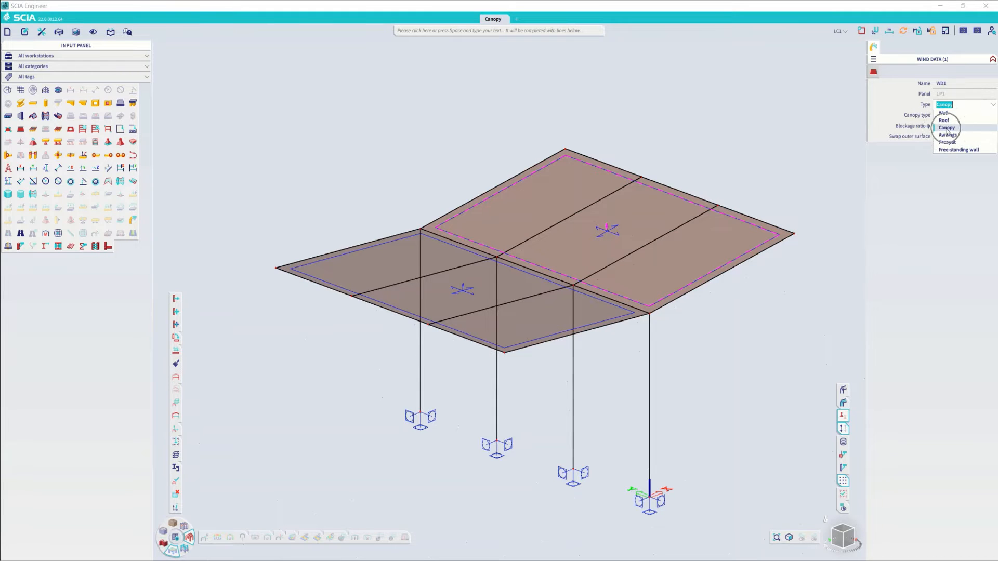
pyautogui.click(892, 121)
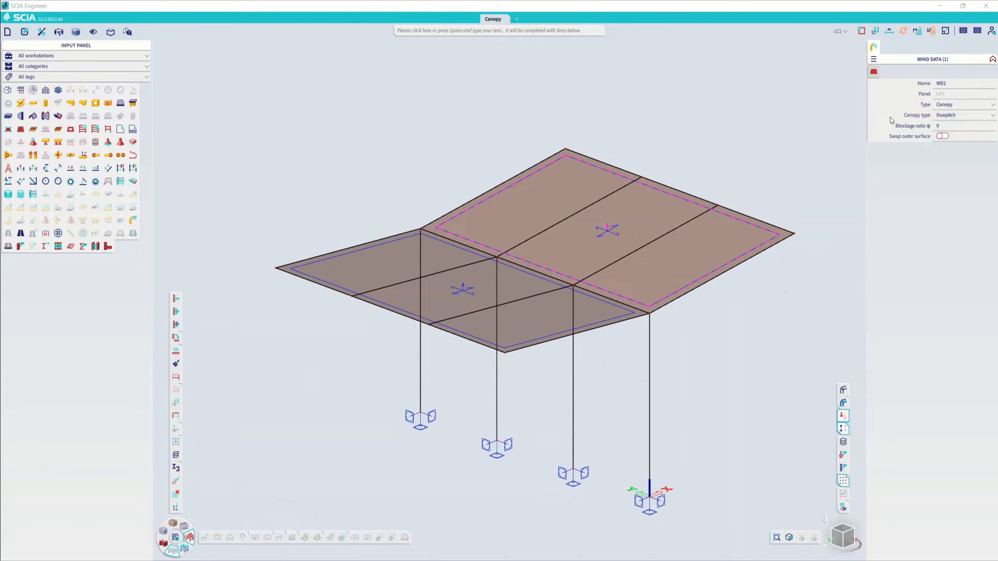
pyautogui.click(951, 114)
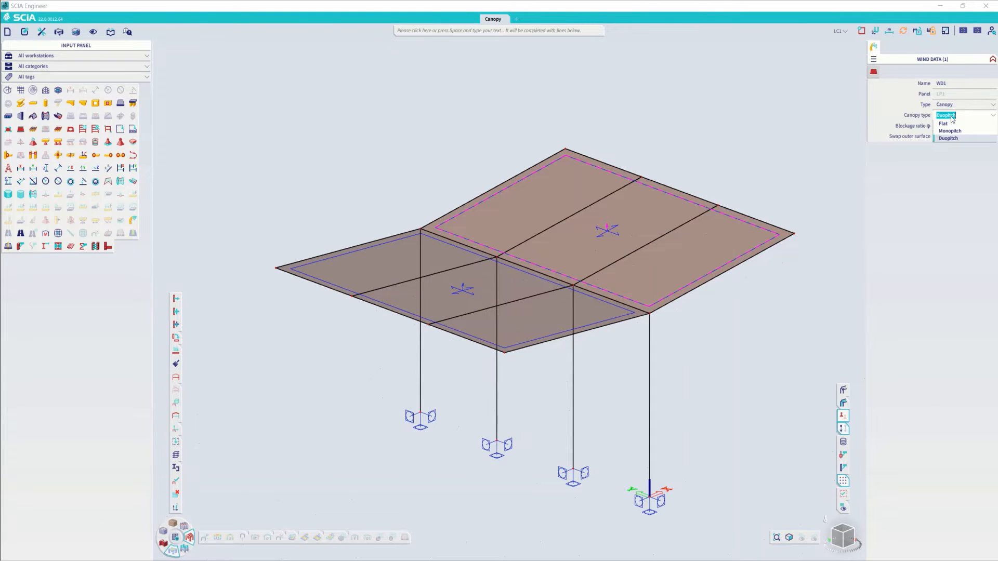
pyautogui.click(902, 111)
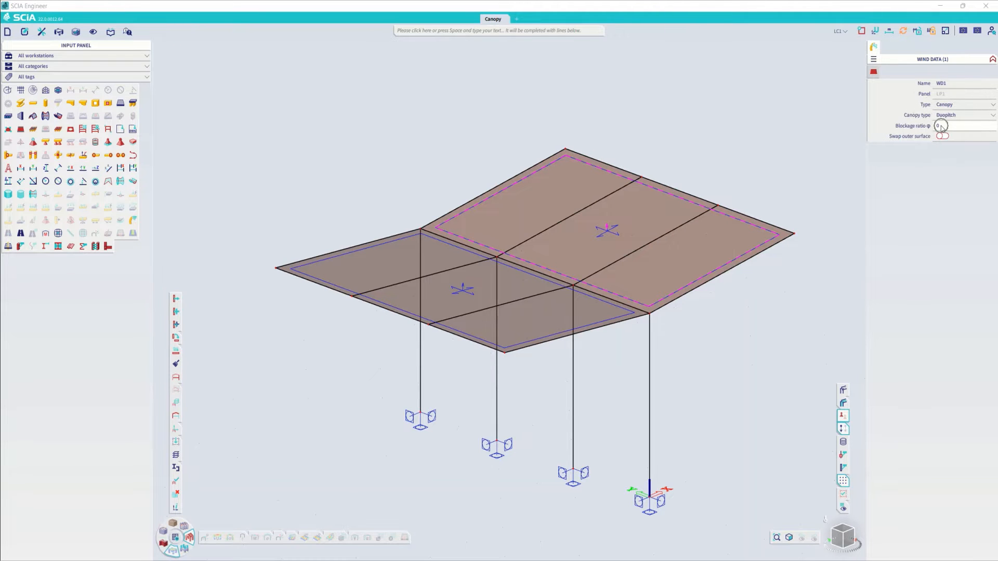
pyautogui.click(668, 160)
# - Find the 3D wind generator with the term "genera", add the default wind load cases for 0, 90, 180 and 270, and run it
pyautogui.scroll(-2, 470, 370)
pyautogui.keyDown('ctrl'); pyautogui.moveTo(470, 369); pyautogui.dragTo(475, 234, button='right'); pyautogui.keyUp('ctrl')
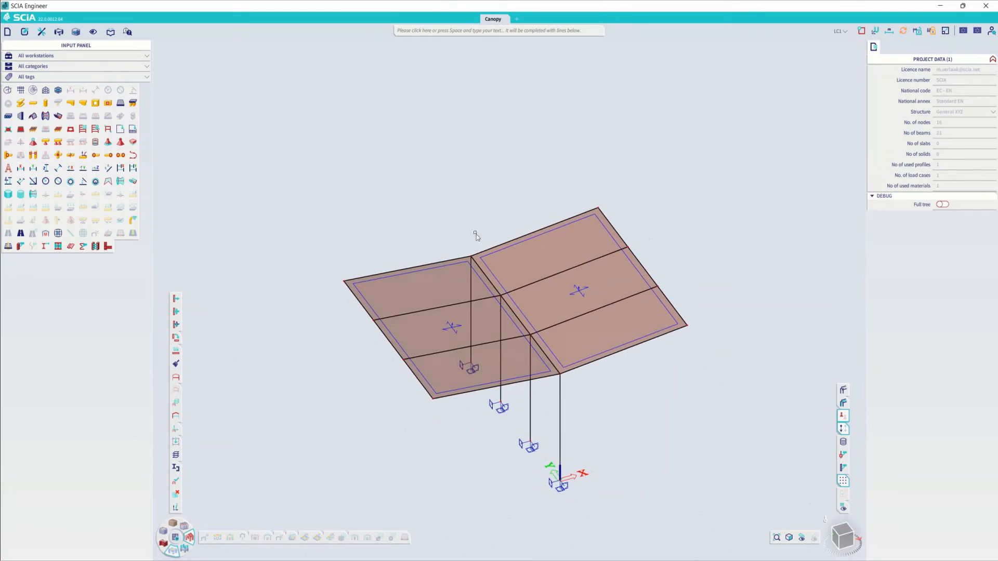
pyautogui.click(424, 30)
pyautogui.write('genera')
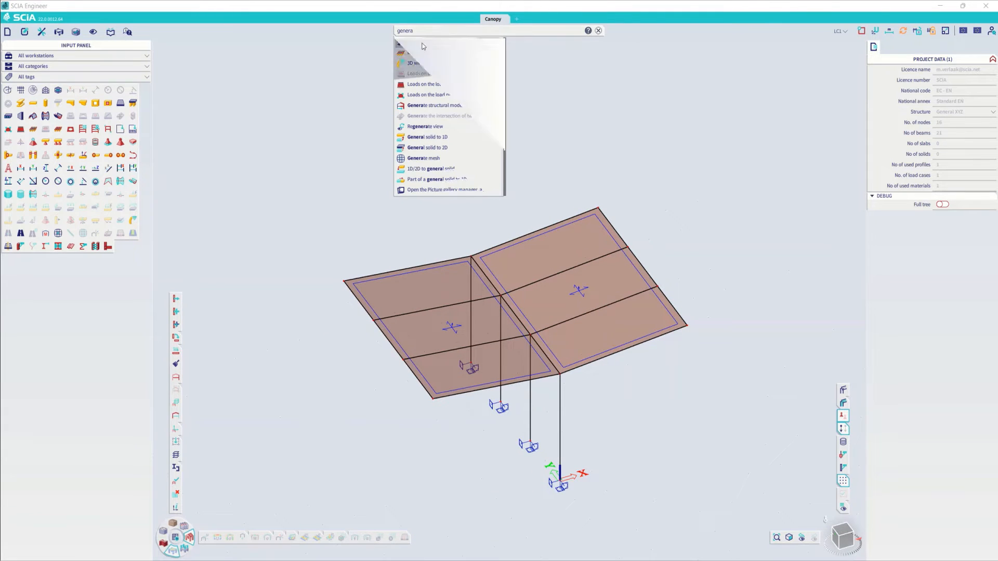
pyautogui.click(425, 63)
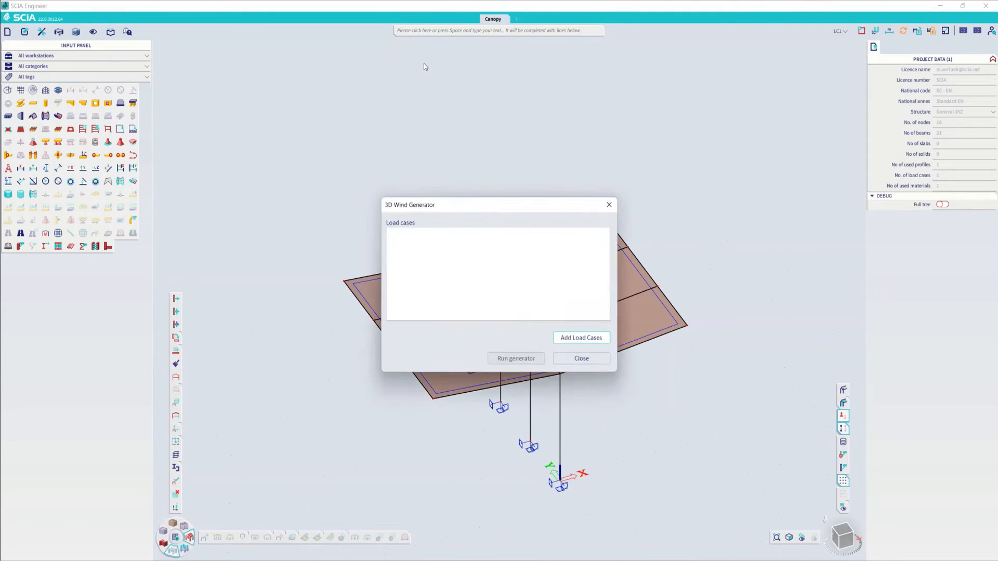
pyautogui.click(568, 336)
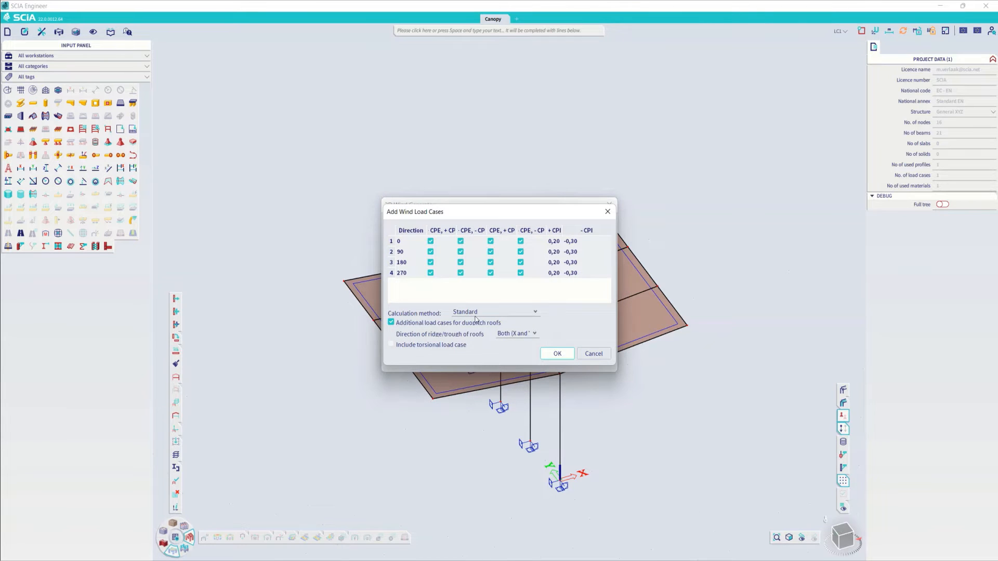
pyautogui.click(557, 353)
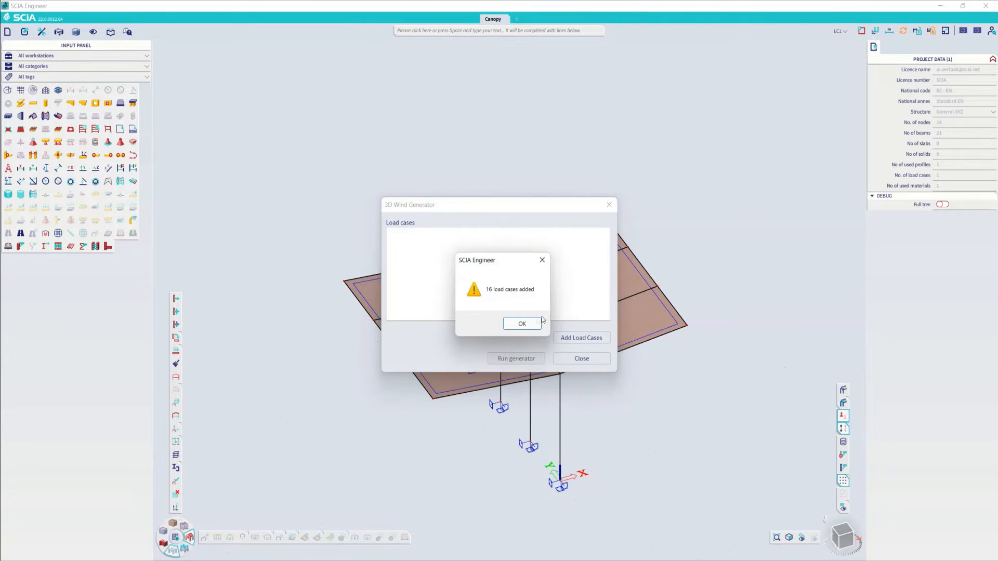
pyautogui.click(519, 323)
pyautogui.click(516, 358)
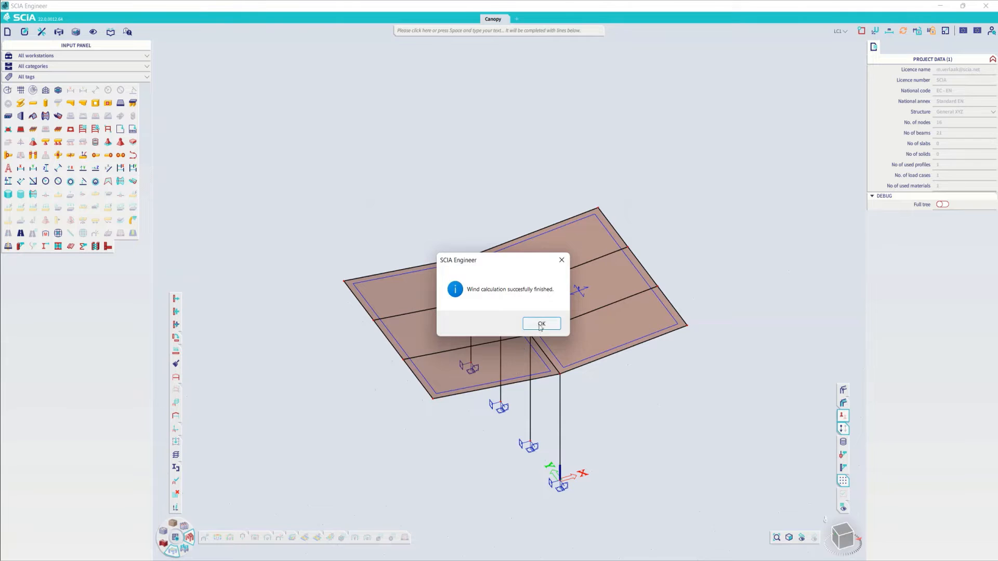
pyautogui.click(536, 325)
# - Inspect the canopy wind loads for load cases 3DWind1, 3DWind5, 3DWind9 and 3DWind11
pyautogui.click(840, 31)
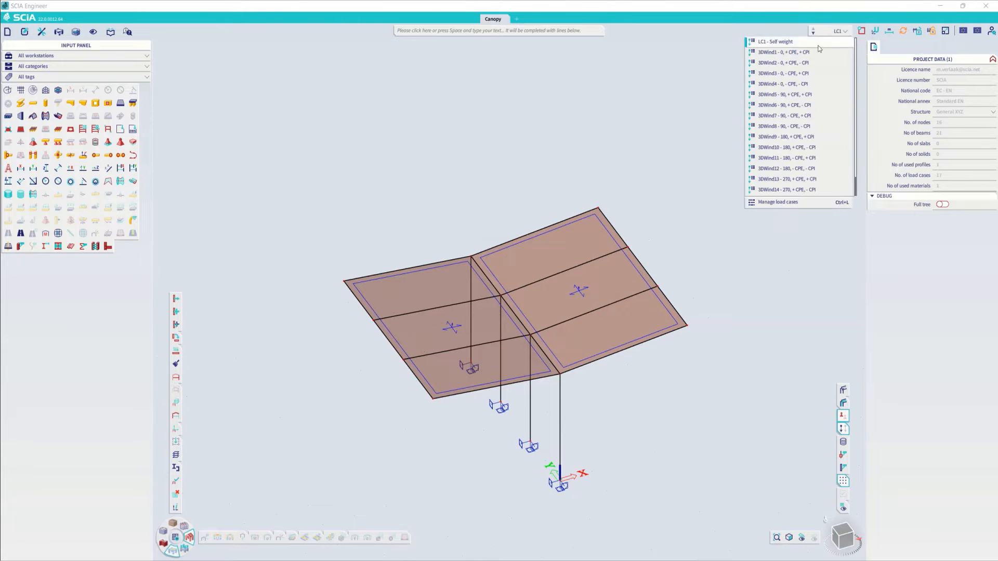
pyautogui.click(788, 52)
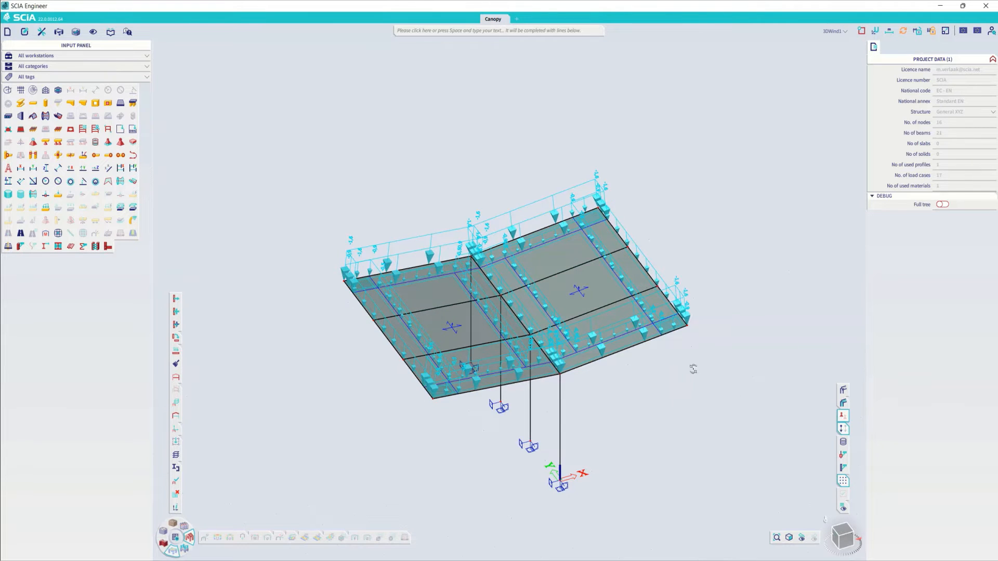
pyautogui.keyDown('ctrl'); pyautogui.moveTo(692, 367); pyautogui.dragTo(699, 364, button='right'); pyautogui.keyUp('ctrl')
pyautogui.click(835, 31)
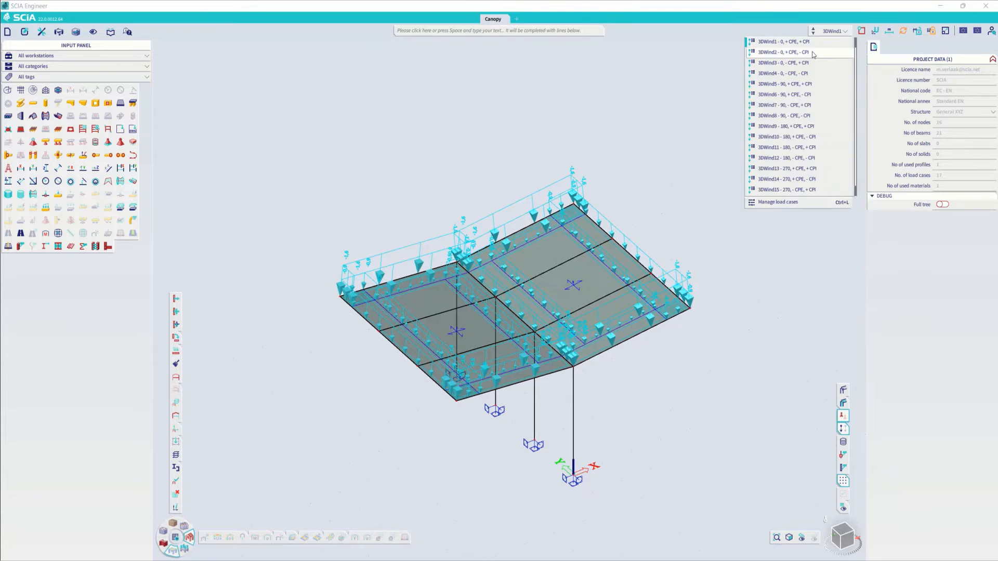
pyautogui.click(796, 85)
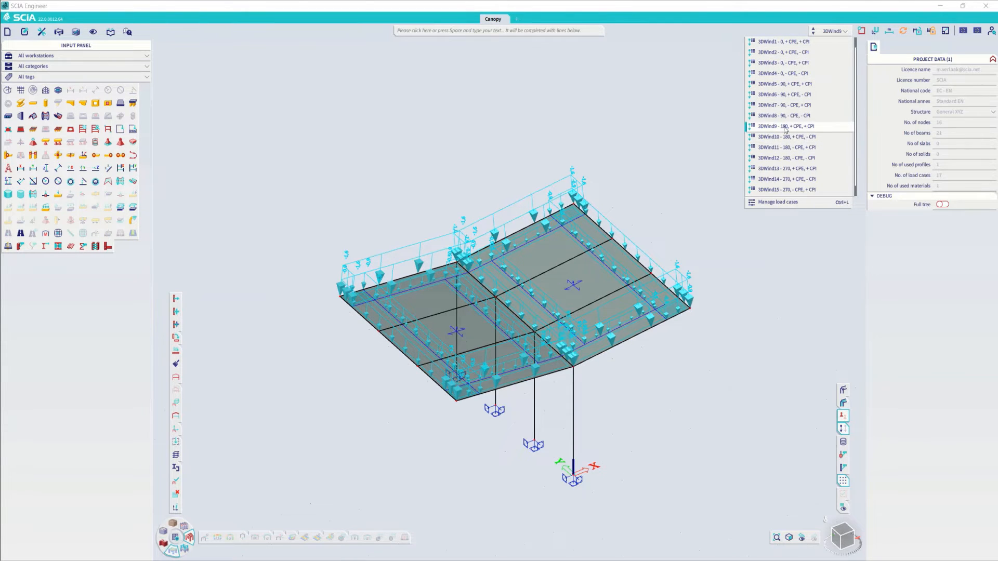
pyautogui.click(783, 148)
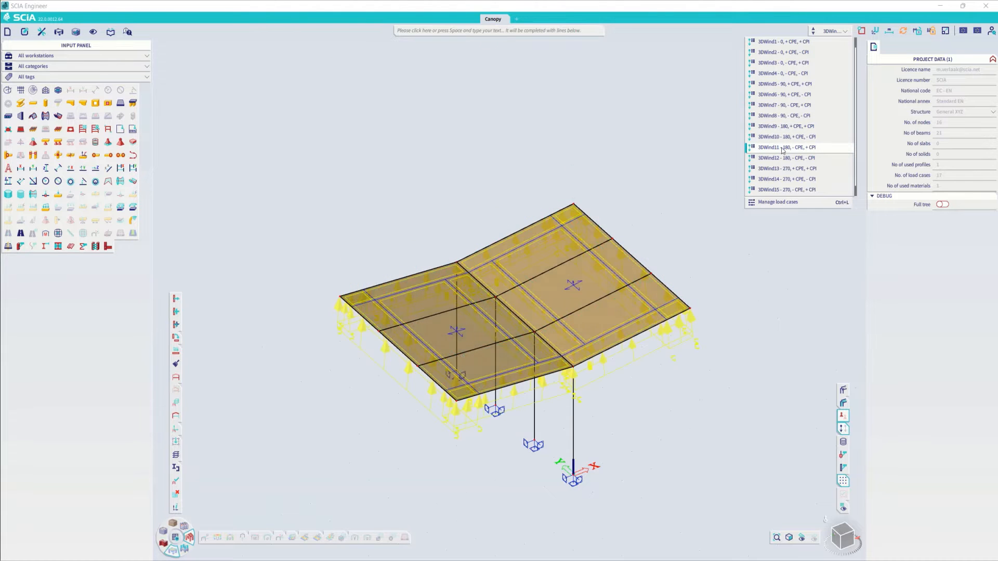
pyautogui.click(744, 400)
pyautogui.moveTo(732, 380)
pyautogui.keyDown('ctrl'); pyautogui.mouseDown(button='right')
pyautogui.moveTo(720, 361)
pyautogui.moveTo(728, 376)
pyautogui.mouseUp(button='right'); pyautogui.keyUp('ctrl')
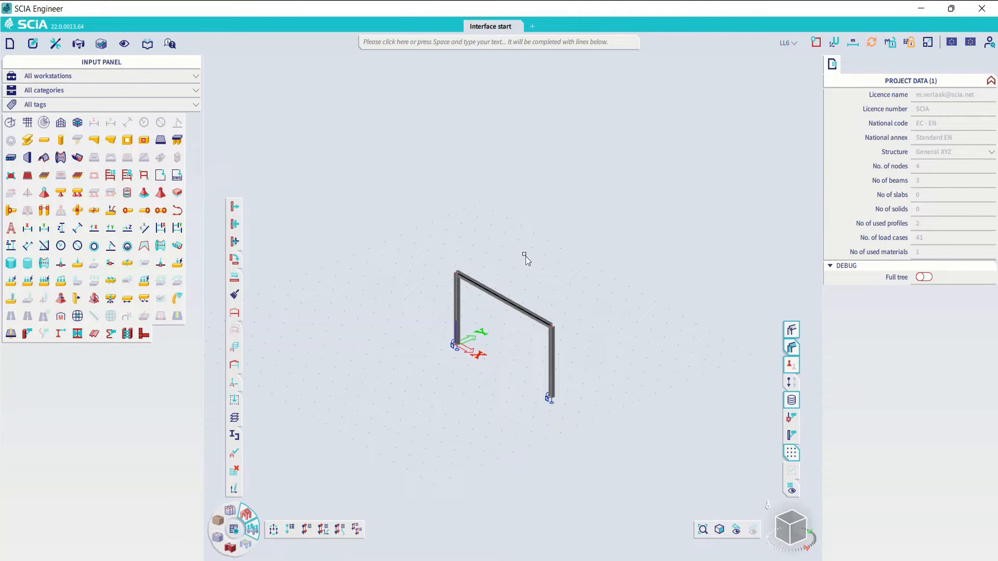
# - Copy the whole portal frame with its additional data twice along the Y direction at 5 m spacing
pyautogui.moveTo(386, 209)
pyautogui.mouseDown()
pyautogui.moveTo(560, 364)
pyautogui.moveTo(590, 441)
pyautogui.mouseUp()
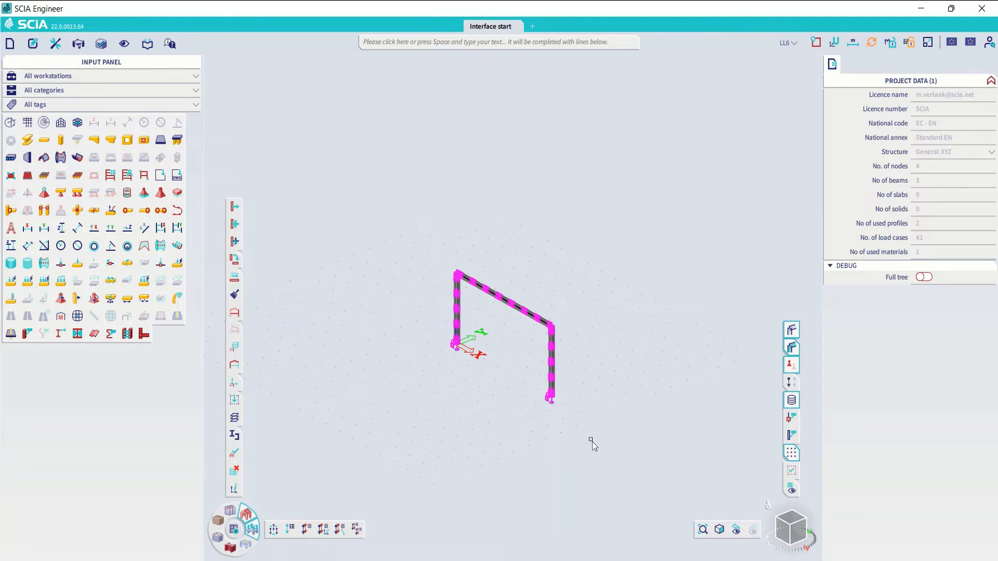
pyautogui.hotkey('ctrl', 'c')
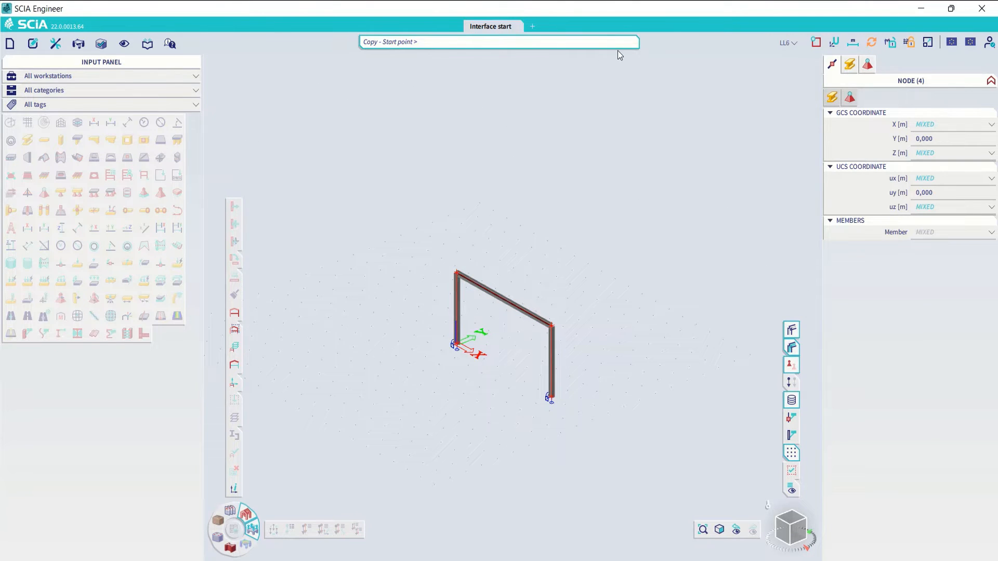
pyautogui.click(574, 403)
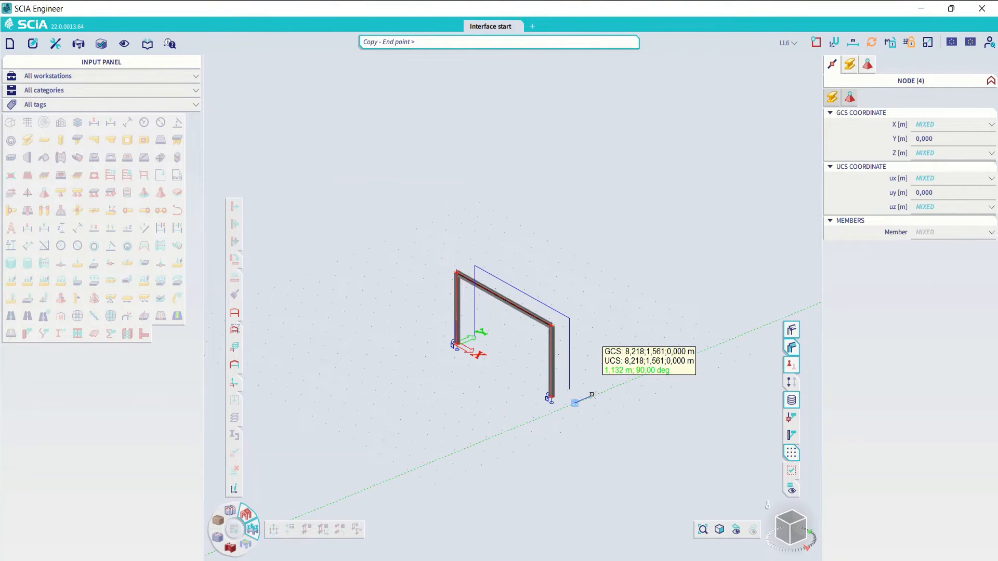
pyautogui.click(592, 395)
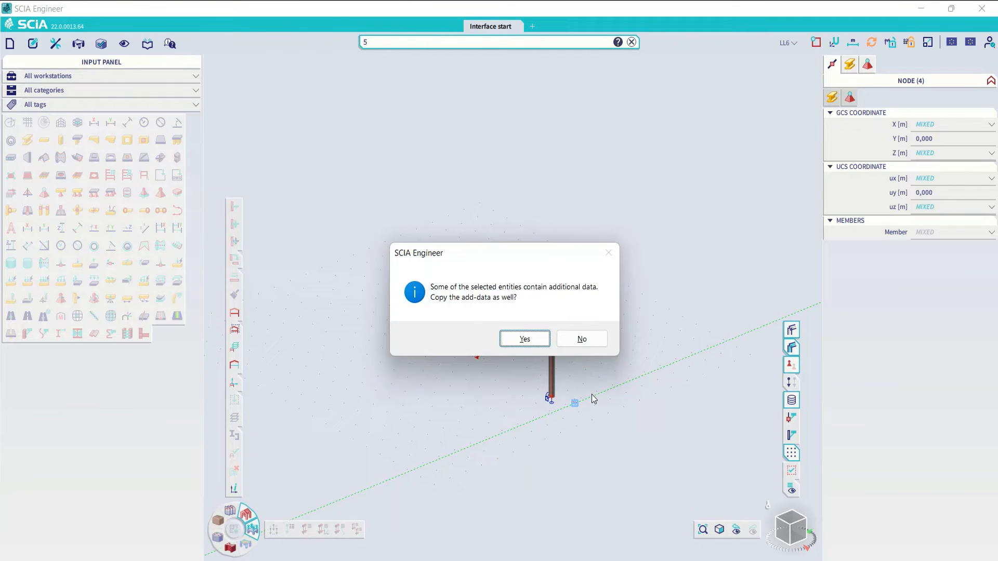
pyautogui.click(524, 341)
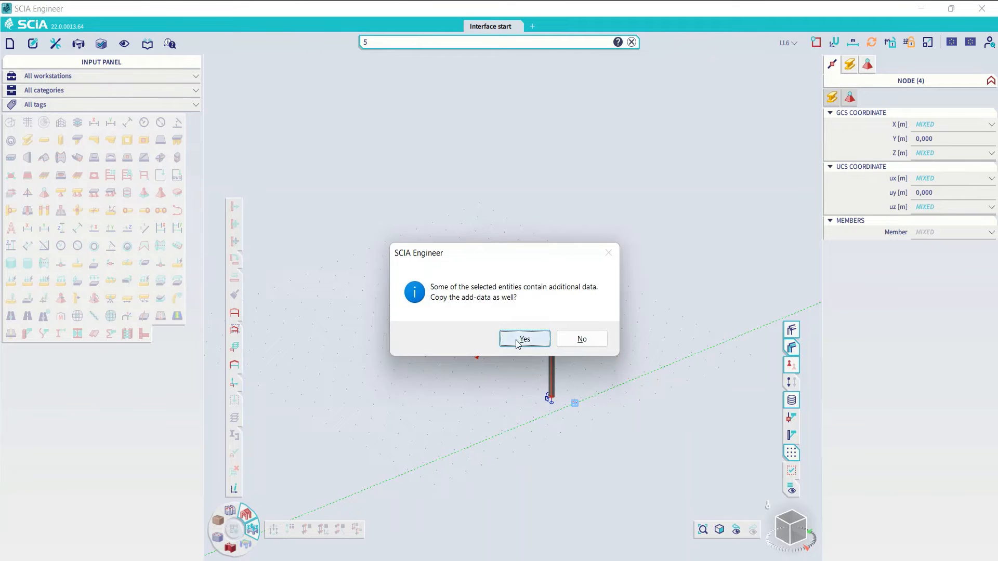
pyautogui.click(690, 355)
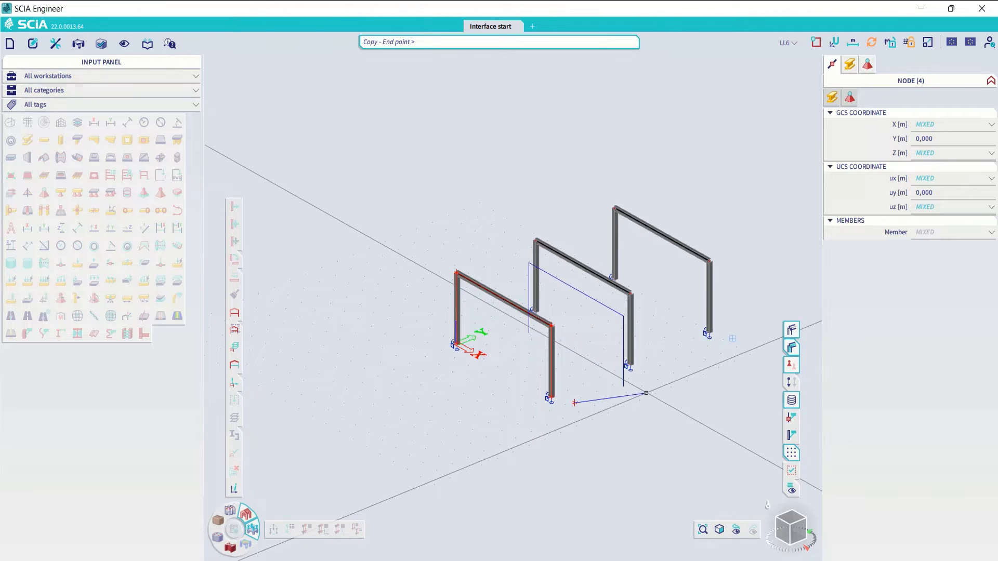
pyautogui.press('Escape')
pyautogui.press('Escape')
pyautogui.scroll(-3, 445, 419)
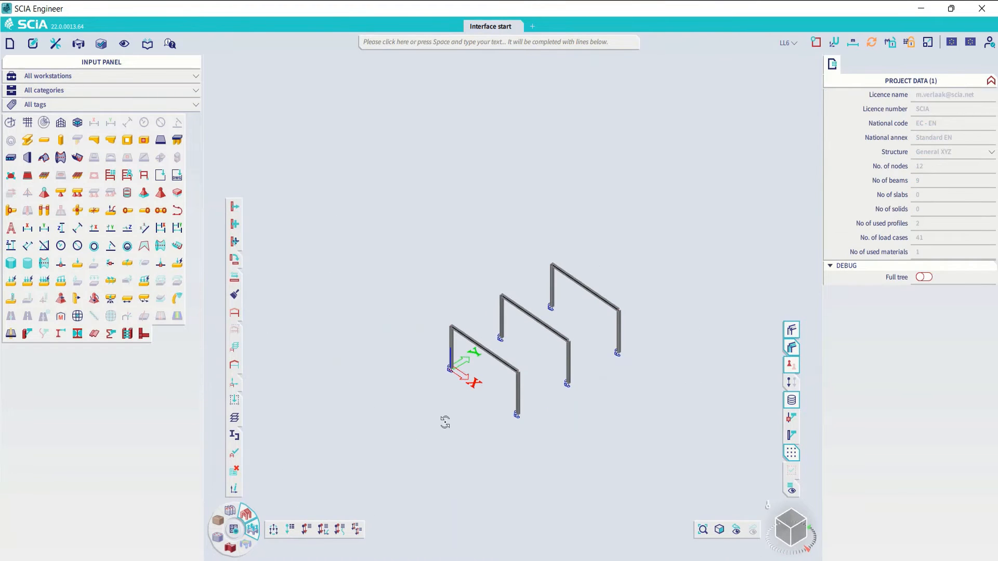
# - Look up the command for repeating the last Copy with the search term "Repea"
pyautogui.click(421, 45)
pyautogui.write('Repea')
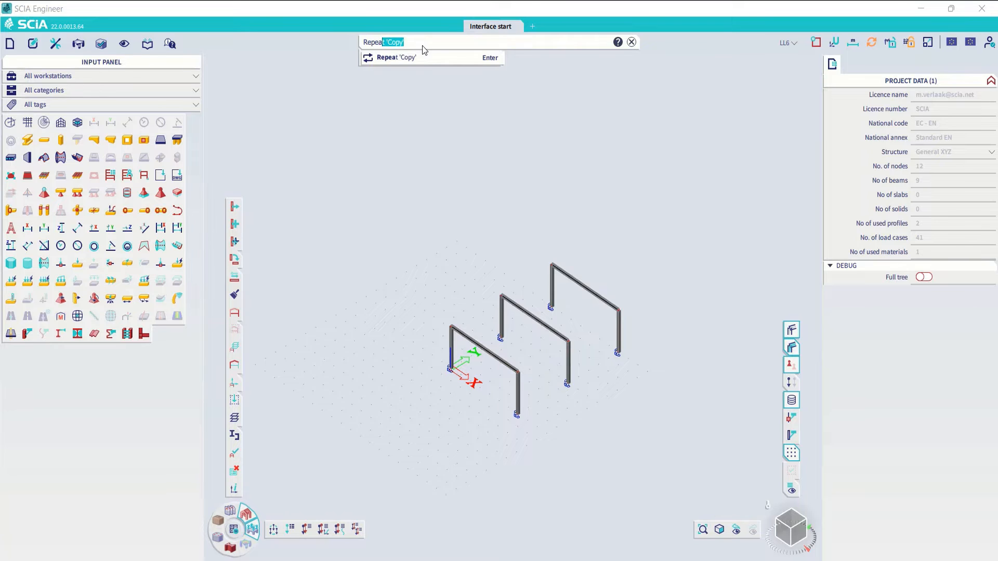
pyautogui.click(493, 65)
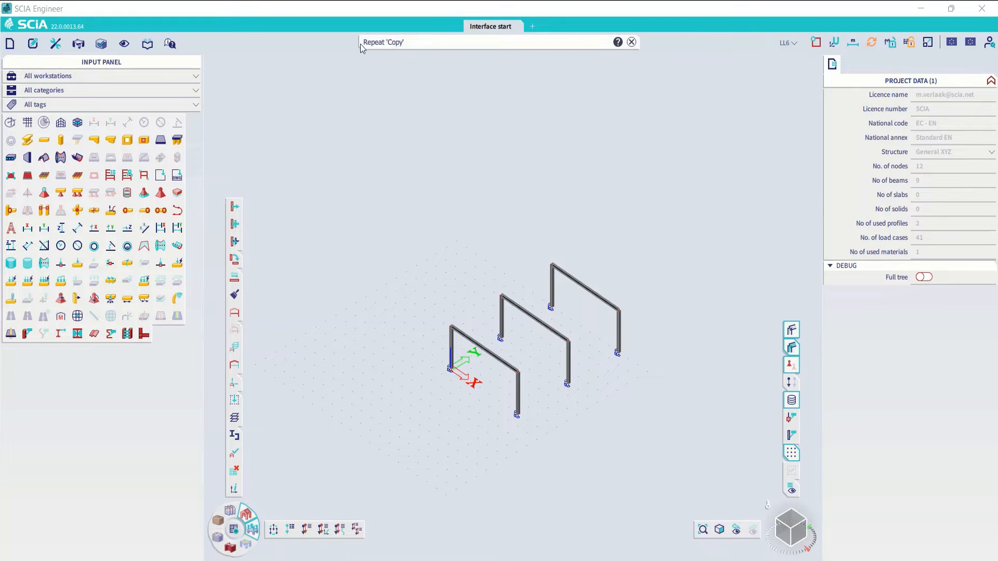
# - Find the Break in defined points command with the term "Break" and split the front frame's roof beam at its midpoint
pyautogui.click(412, 43)
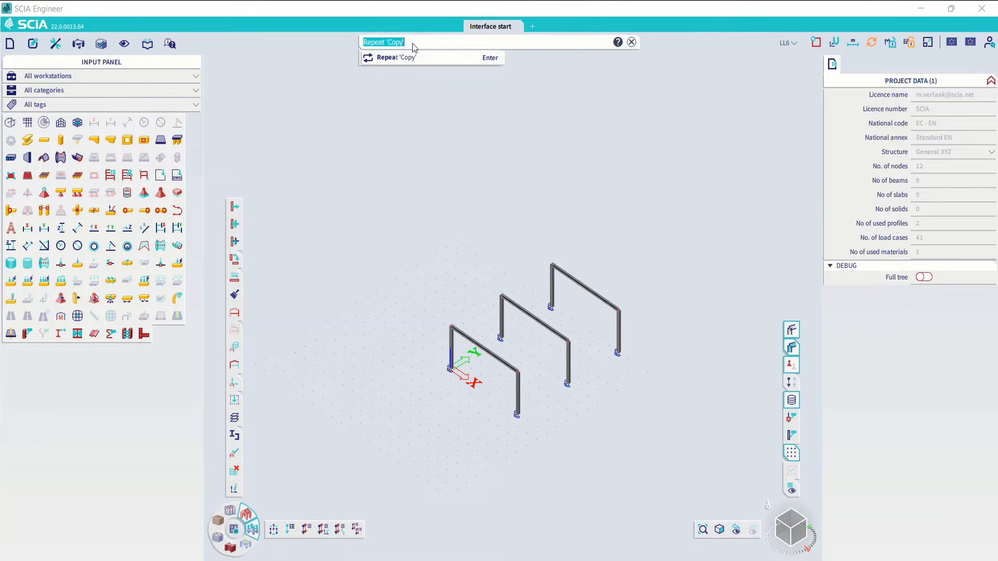
pyautogui.write('Break in defined points')
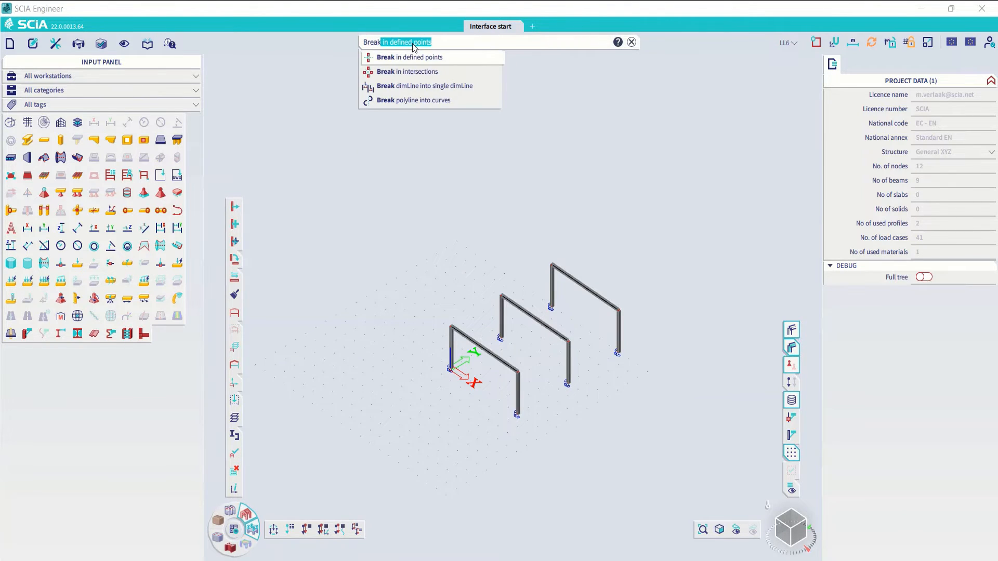
pyautogui.click(410, 57)
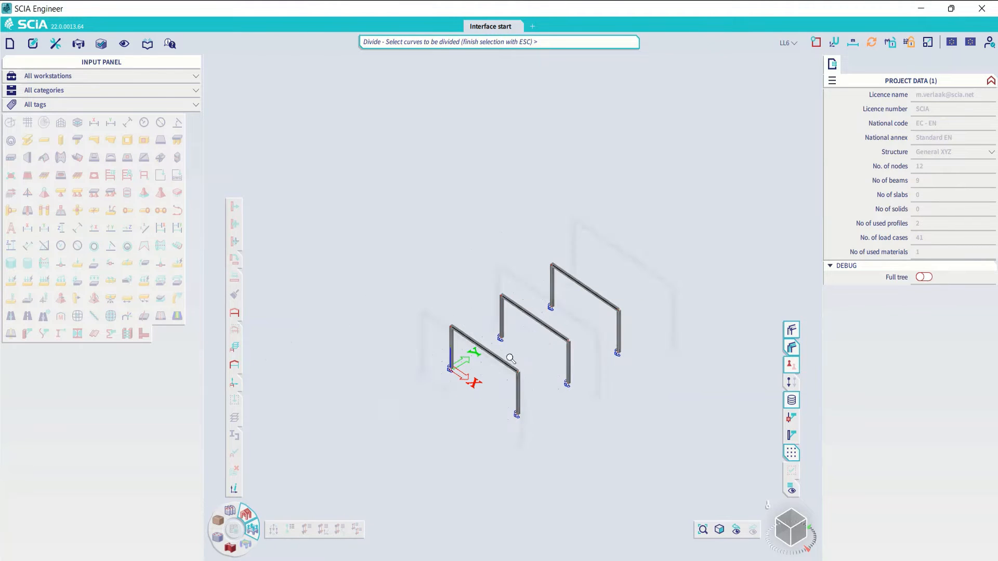
pyautogui.click(471, 345)
pyautogui.press('Escape')
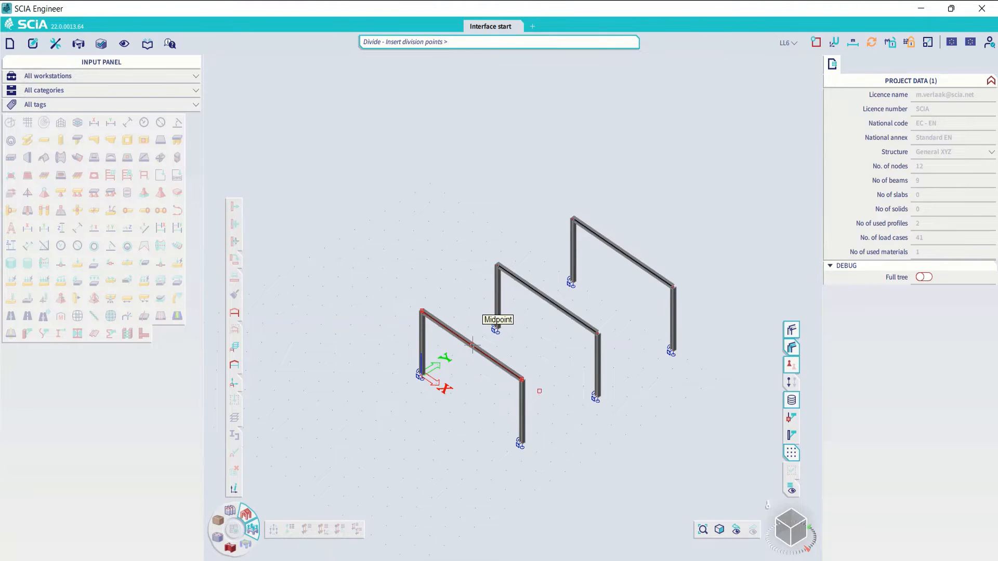
pyautogui.click(472, 345)
pyautogui.press('Escape')
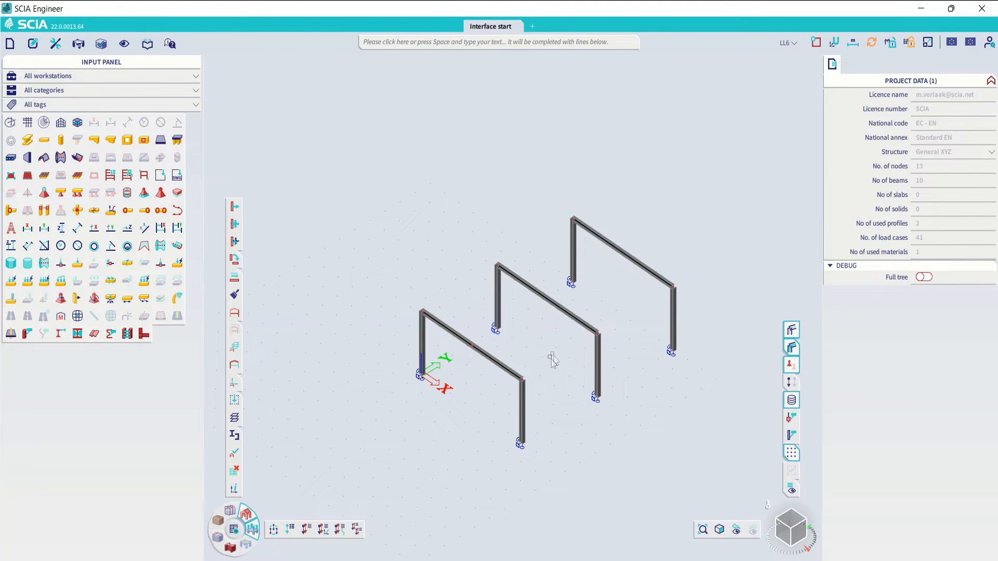
# - Repeat the last command to split the middle frame's roof beam at its midpoint
pyautogui.press('space')
pyautogui.press('space')
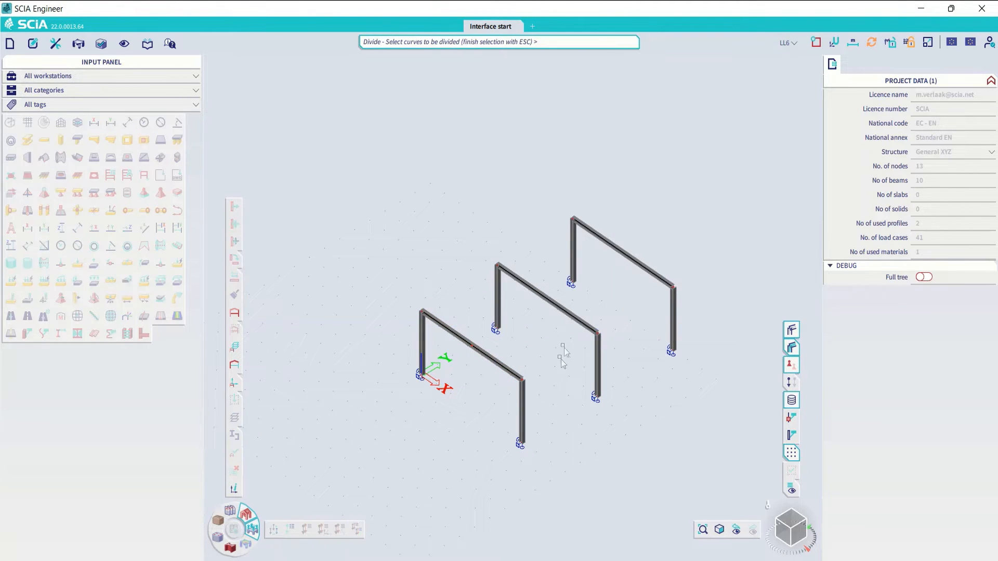
pyautogui.click(574, 318)
pyautogui.press('Escape')
pyautogui.click(548, 300)
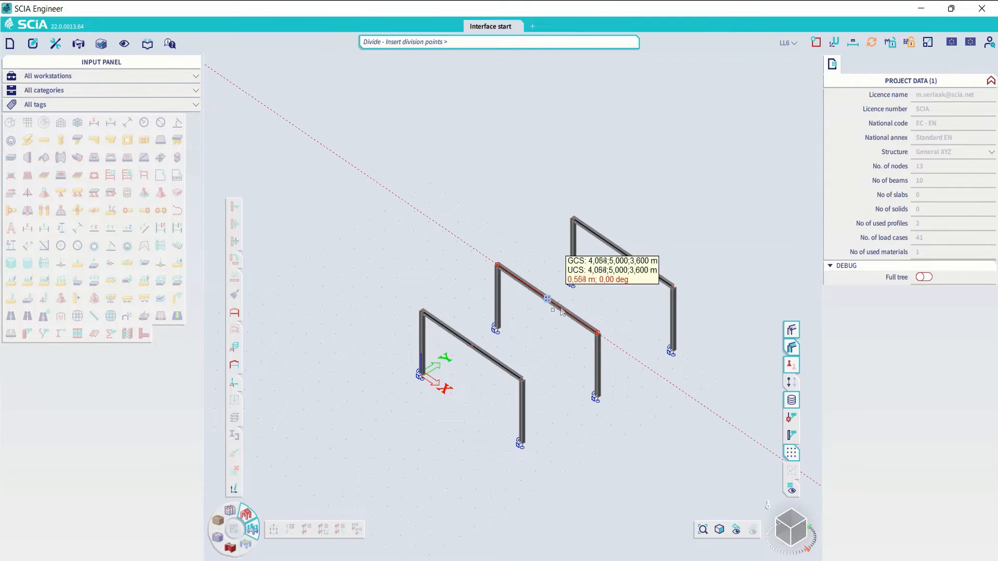
pyautogui.press('Escape')
# - Repeat the break command once more to split the rear frame's roof beam at its midpoint
pyautogui.press('space')
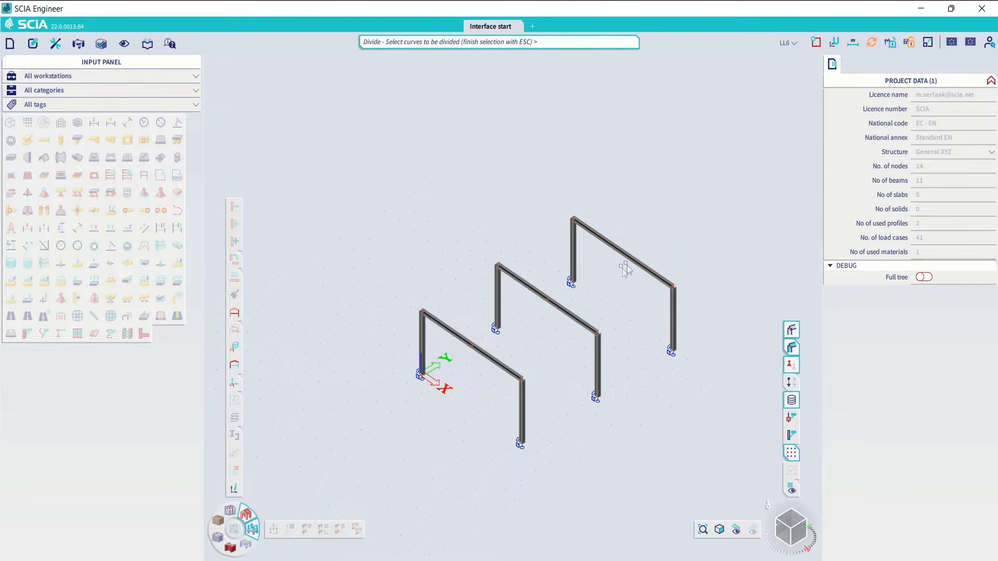
pyautogui.click(621, 252)
pyautogui.press('Escape')
pyautogui.click(623, 253)
pyautogui.press('Escape')
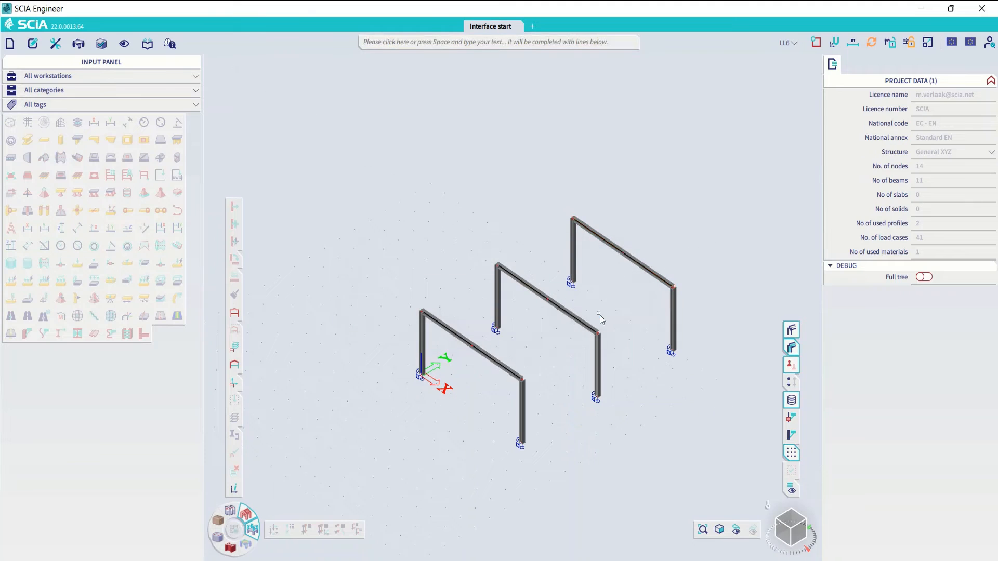
pyautogui.moveTo(610, 306); pyautogui.dragTo(584, 307, button='middle')
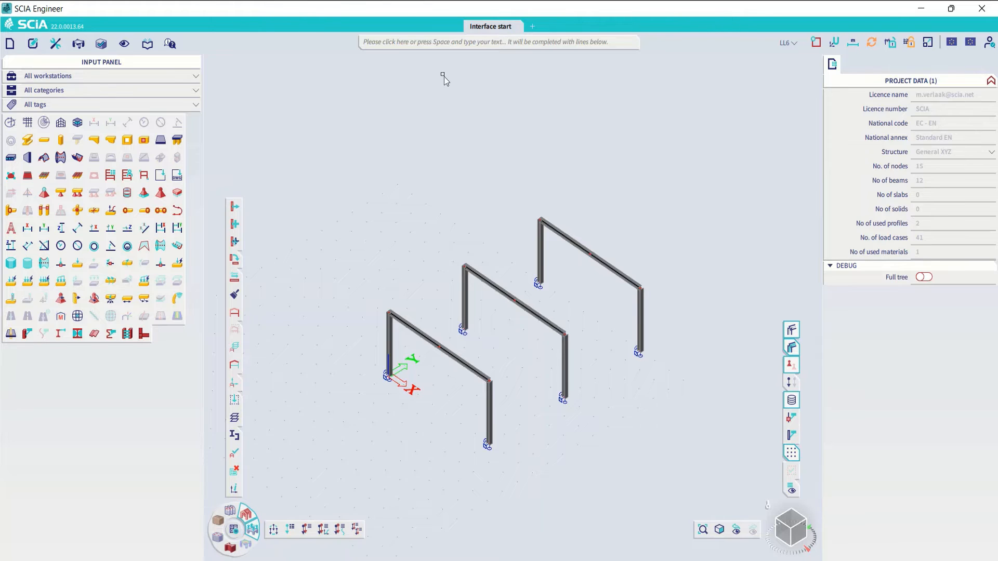
# - Step through the load case list and make LL the active load case
pyautogui.click(782, 46)
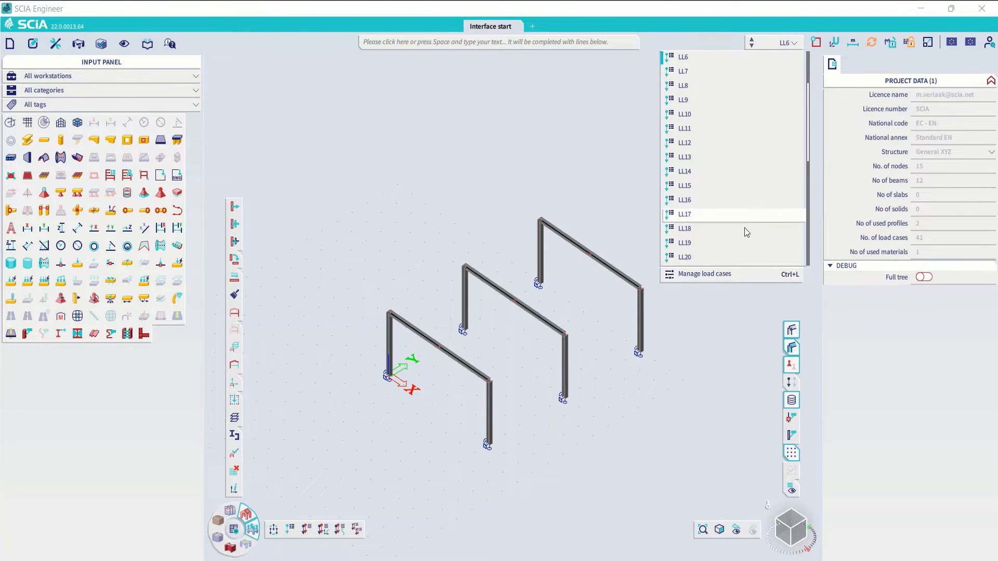
pyautogui.scroll(2, 726, 129)
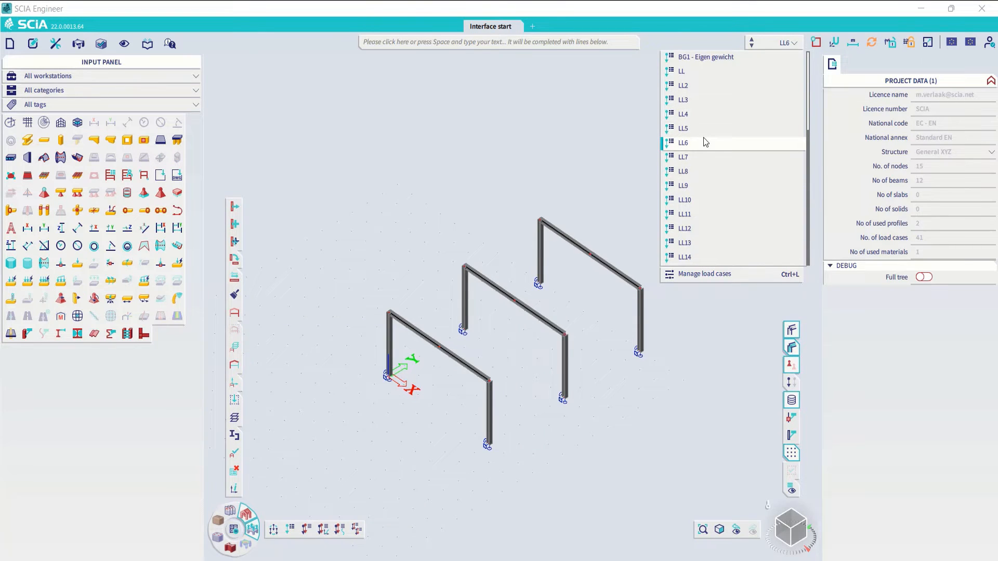
pyautogui.press('Down')
pyautogui.press('Down')
pyautogui.press('Down')
pyautogui.press('Down')
pyautogui.press('Down')
pyautogui.press('Down')
pyautogui.press('Down')
pyautogui.press('Up')
pyautogui.press('Up')
pyautogui.press('Up')
pyautogui.press('Up')
pyautogui.press('Up')
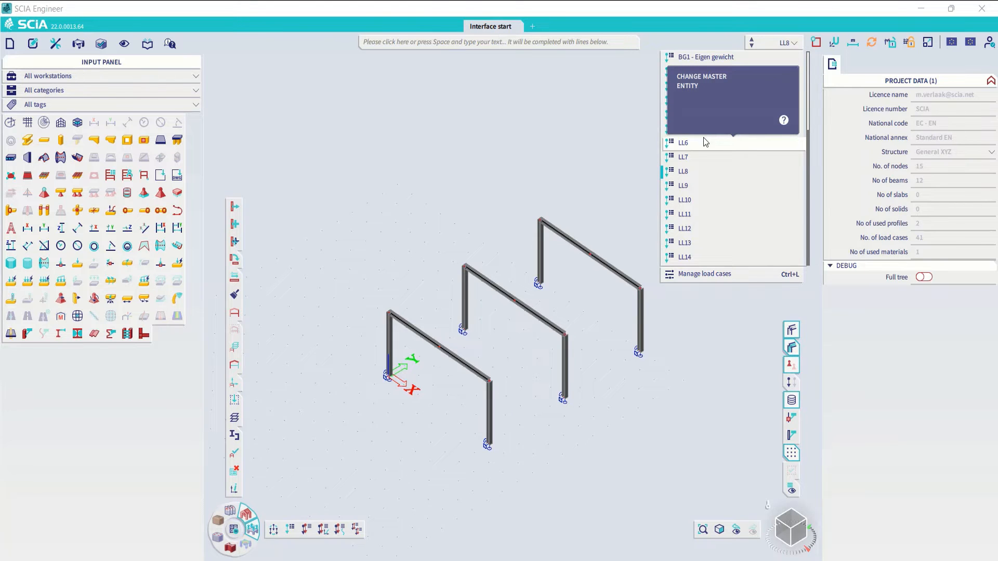
pyautogui.press('Up')
pyautogui.press('Up')
pyautogui.press('Up')
pyautogui.press('Up')
pyautogui.press('Up')
pyautogui.press('Up')
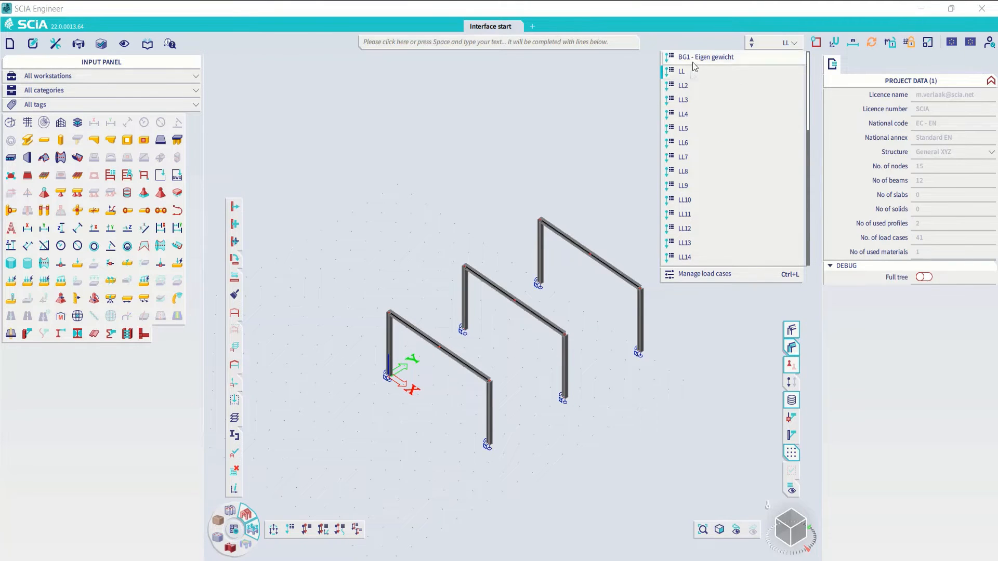
pyautogui.click(675, 71)
# - Add uniform line loads of -2 kN/m in the Z direction to the split roof beams of all three frames
pyautogui.rightClick(671, 260)
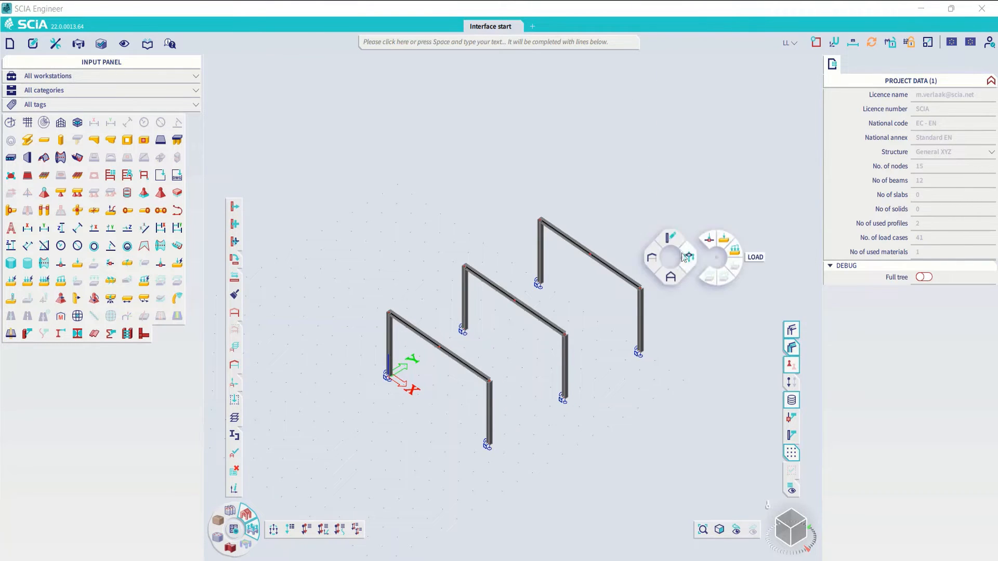
pyautogui.click(735, 254)
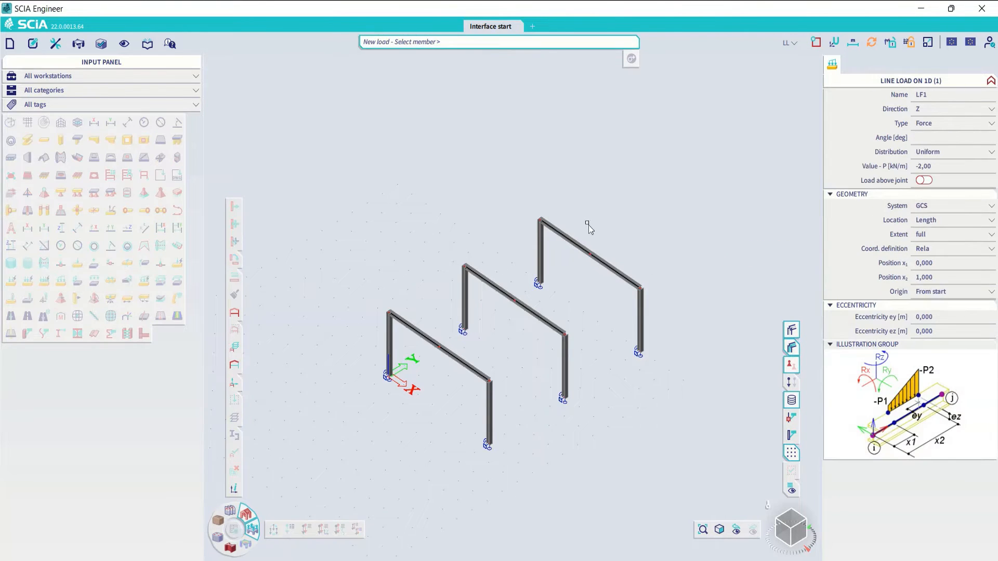
pyautogui.moveTo(519, 283); pyautogui.dragTo(497, 306)
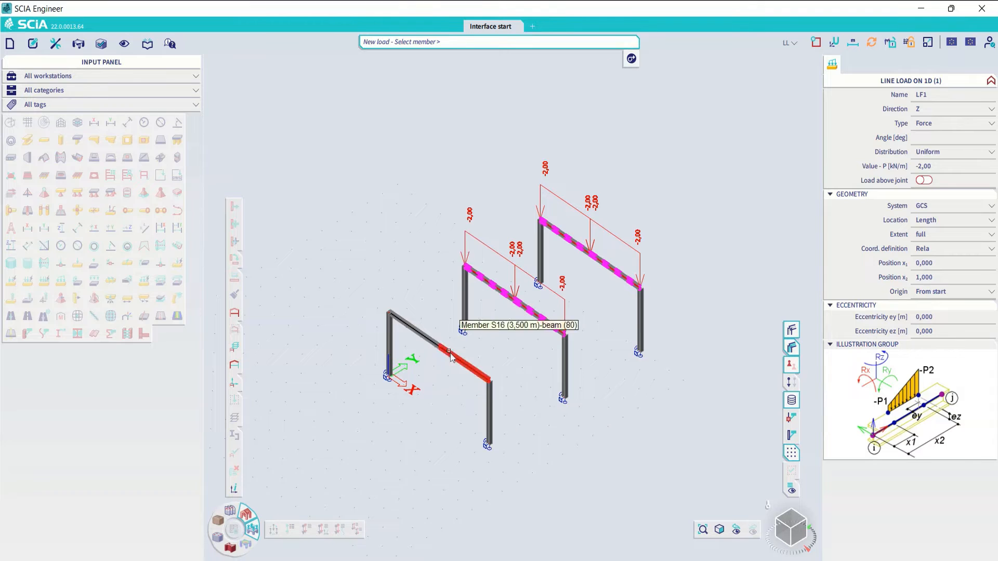
pyautogui.moveTo(450, 336); pyautogui.dragTo(436, 357)
pyautogui.press('Escape')
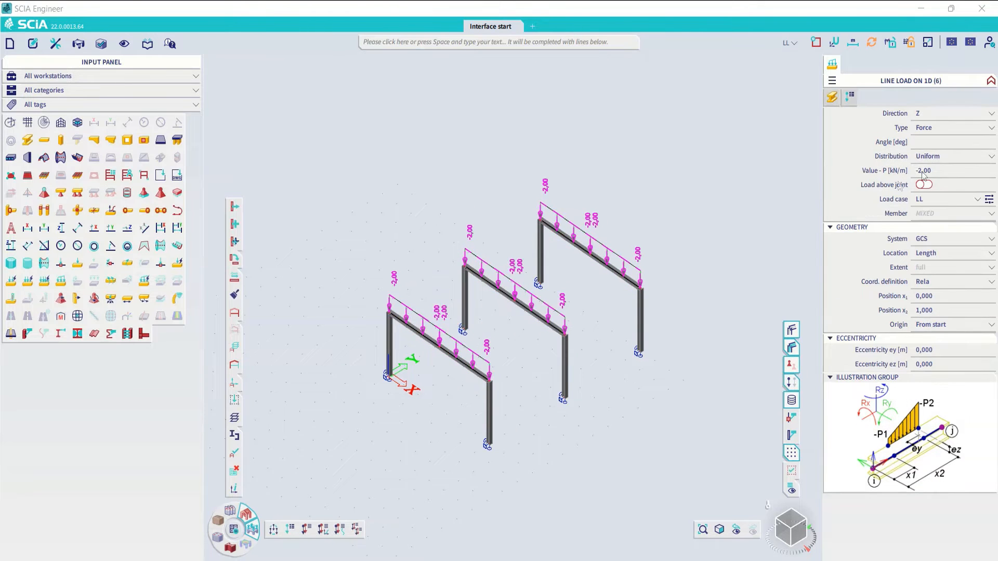
# - Set the value of the six new line loads to -1 kN/m and clear the selection
pyautogui.click(941, 172)
pyautogui.write('-1')
pyautogui.press('Return')
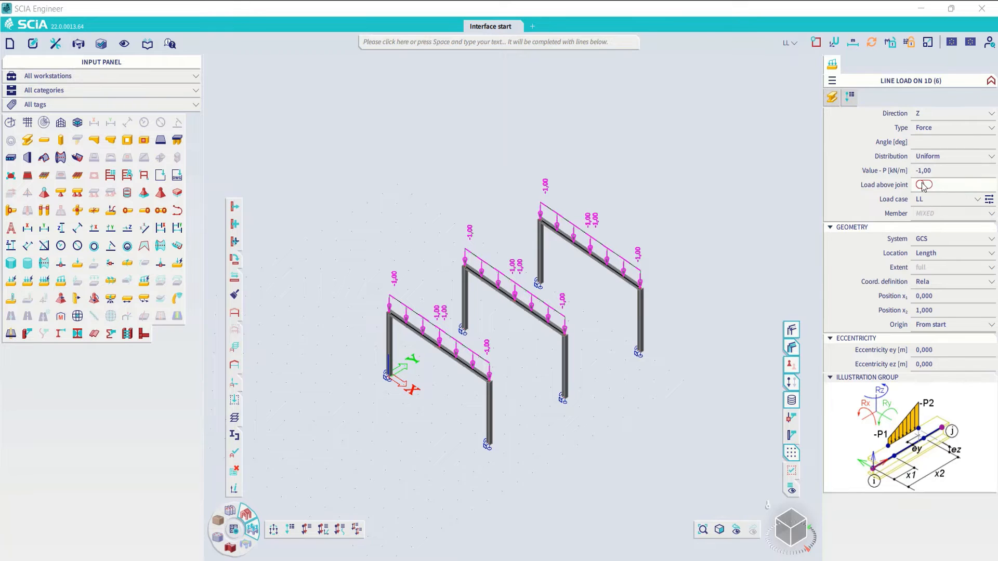
pyautogui.press('Escape')
# - Make LL2 the active load case and add uniform -2 kN/m line loads to the roof beams of all three frames
pyautogui.click(789, 43)
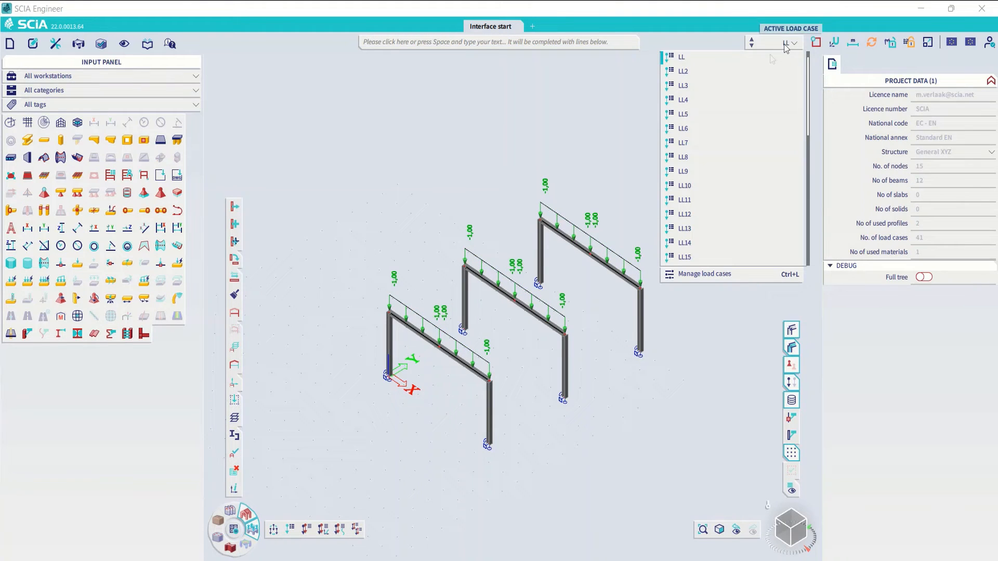
pyautogui.click(748, 73)
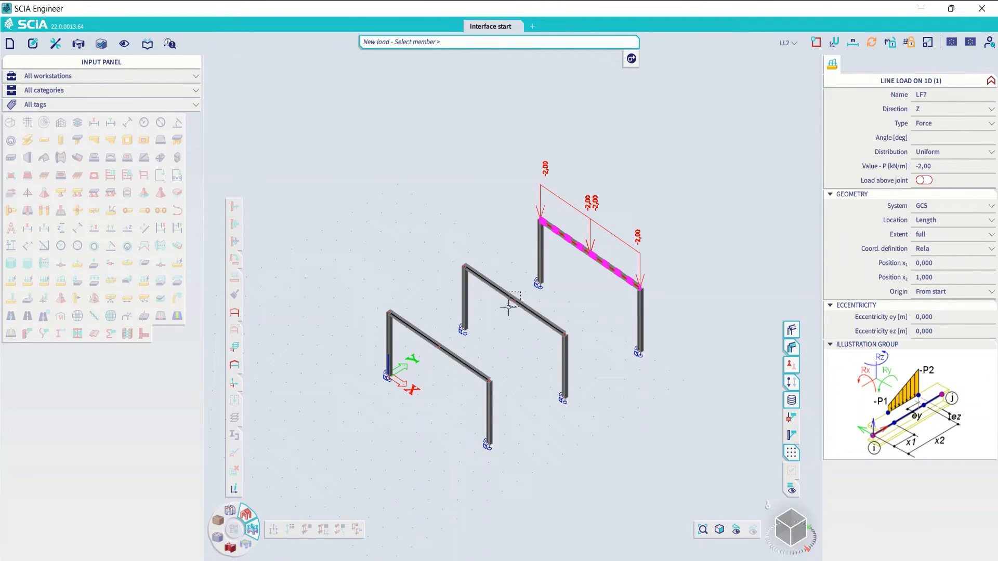
pyautogui.click(509, 307)
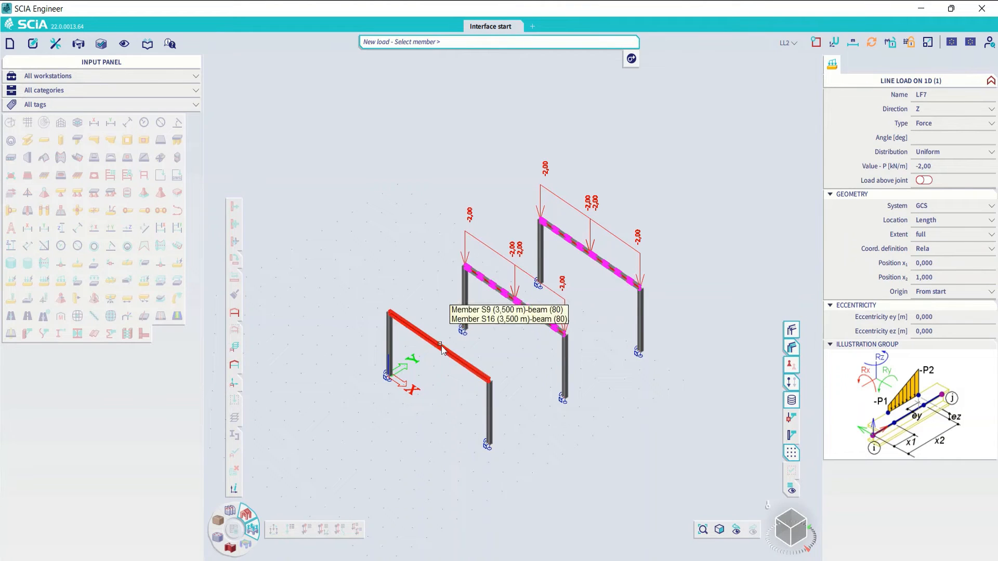
pyautogui.click(439, 345)
pyautogui.press('Escape')
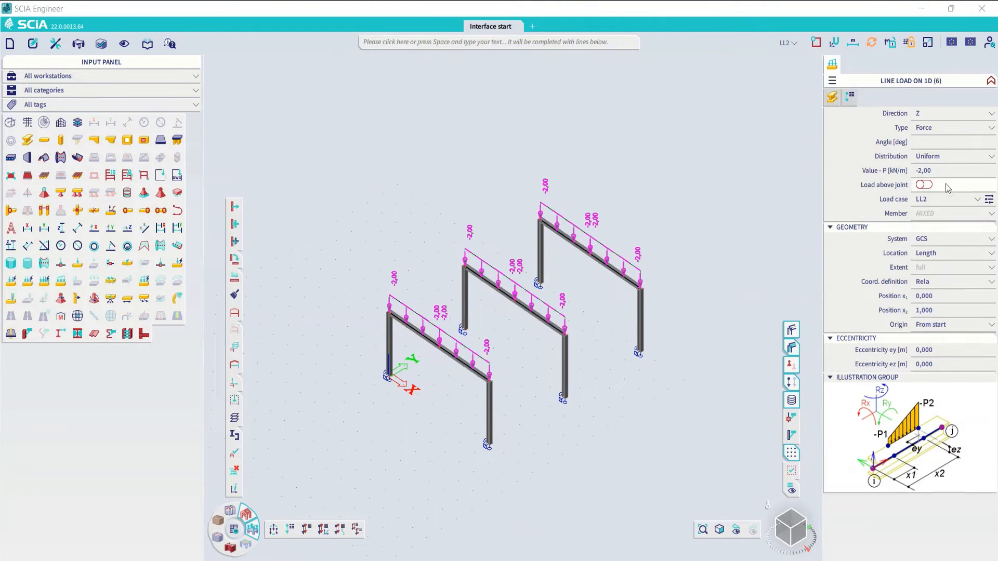
# - Make LL3 the active load case and add uniform line loads to all roof beams, with their value set to -3 kN/m
pyautogui.click(789, 43)
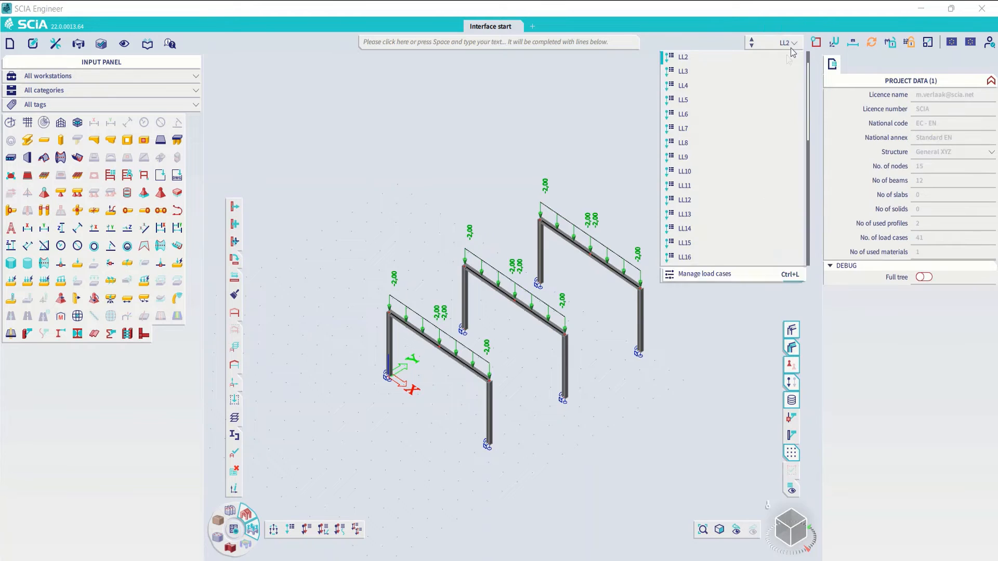
pyautogui.click(749, 72)
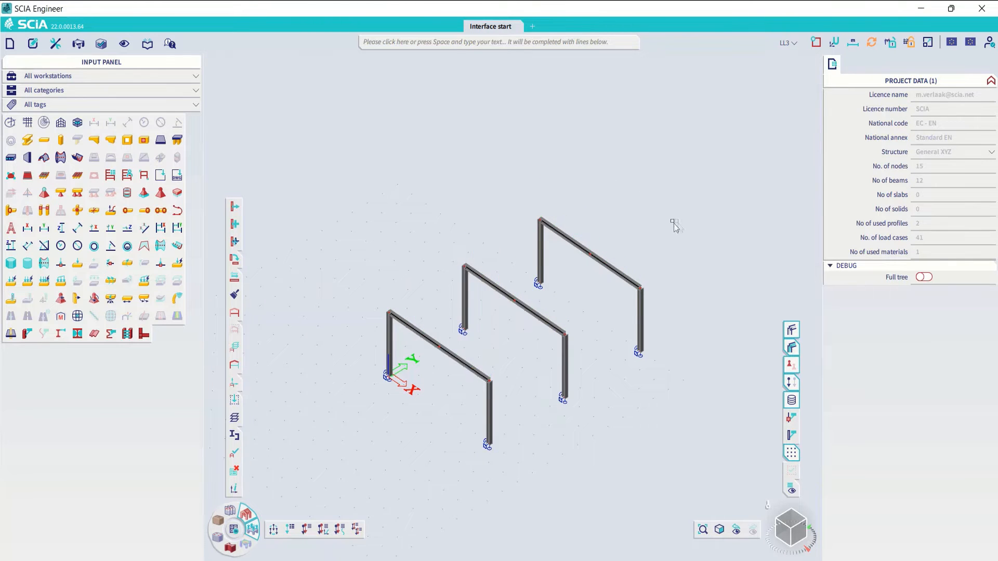
pyautogui.rightClick(696, 231)
pyautogui.moveTo(617, 235); pyautogui.dragTo(578, 272)
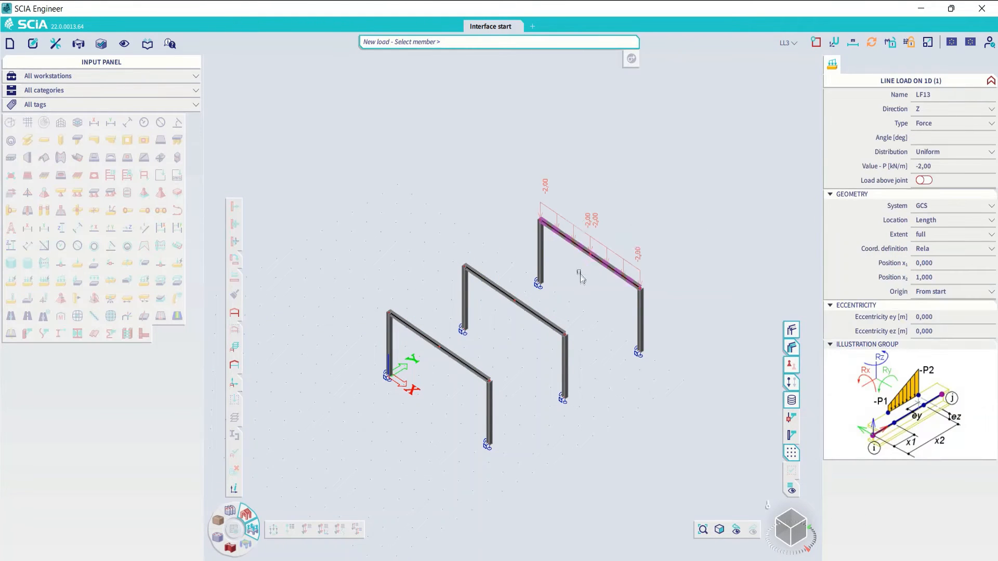
pyautogui.moveTo(518, 293); pyautogui.dragTo(511, 321)
pyautogui.moveTo(450, 341); pyautogui.dragTo(425, 364)
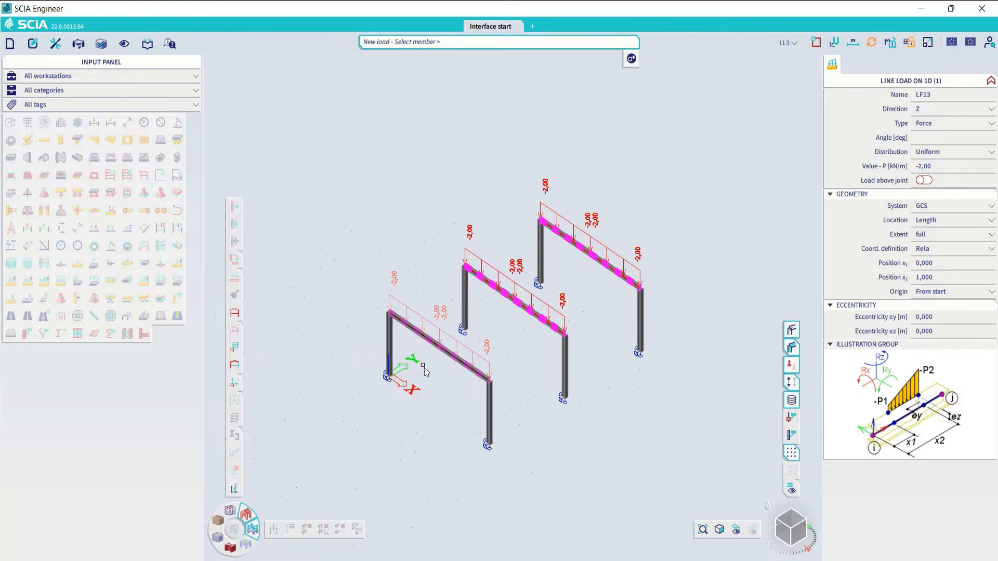
pyautogui.press('Escape')
pyautogui.click(936, 173)
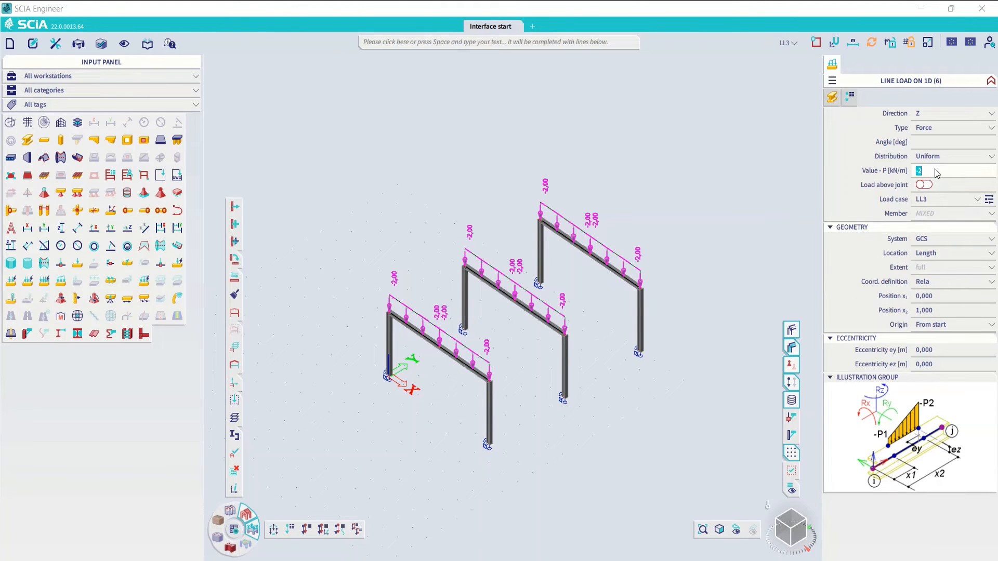
pyautogui.press('Return')
# - Make LL4 the active load case and repeat the line load command to add uniform -2 kN/m loads to all roof beams
pyautogui.click(789, 43)
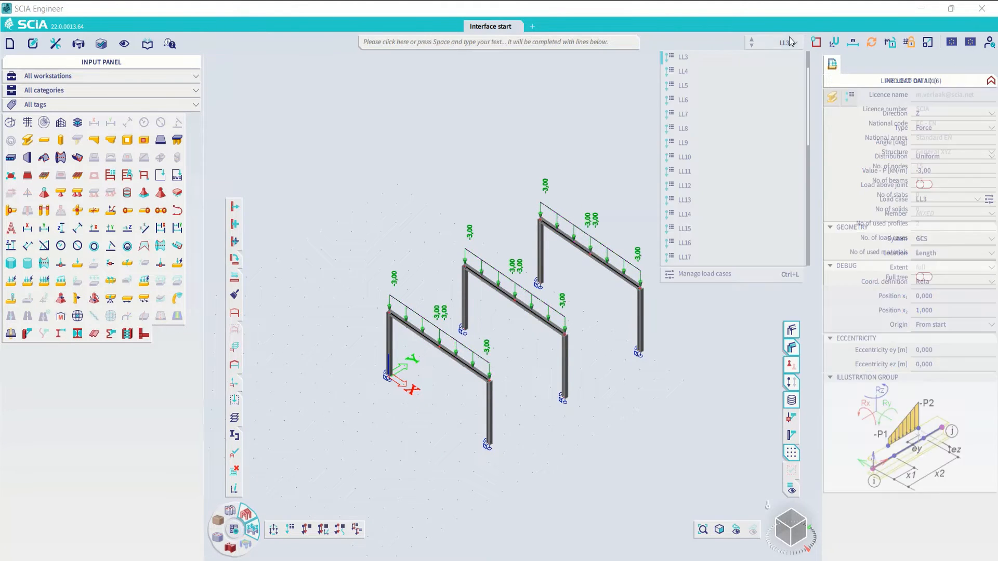
pyautogui.click(682, 71)
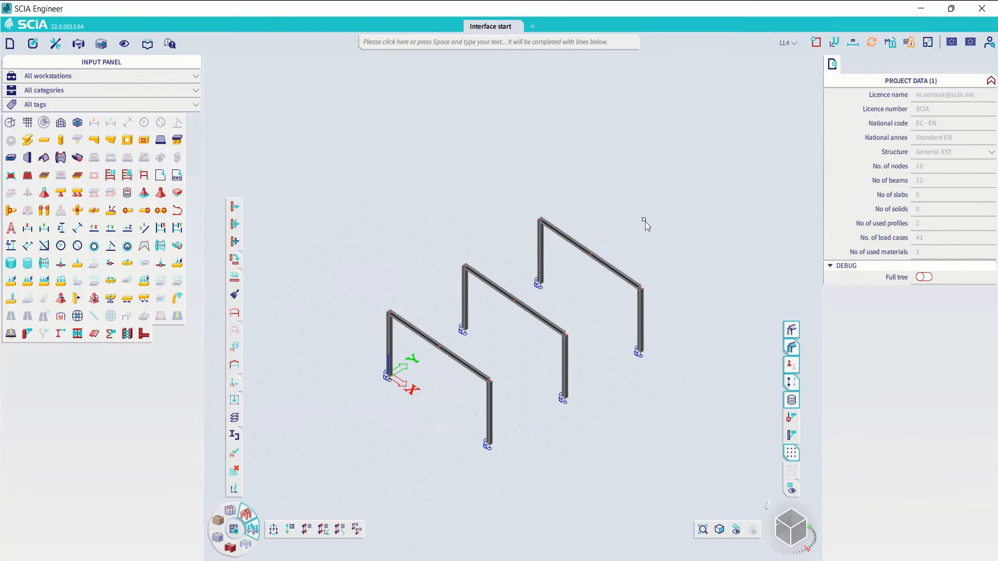
pyautogui.press('Return')
pyautogui.moveTo(604, 233); pyautogui.dragTo(586, 266)
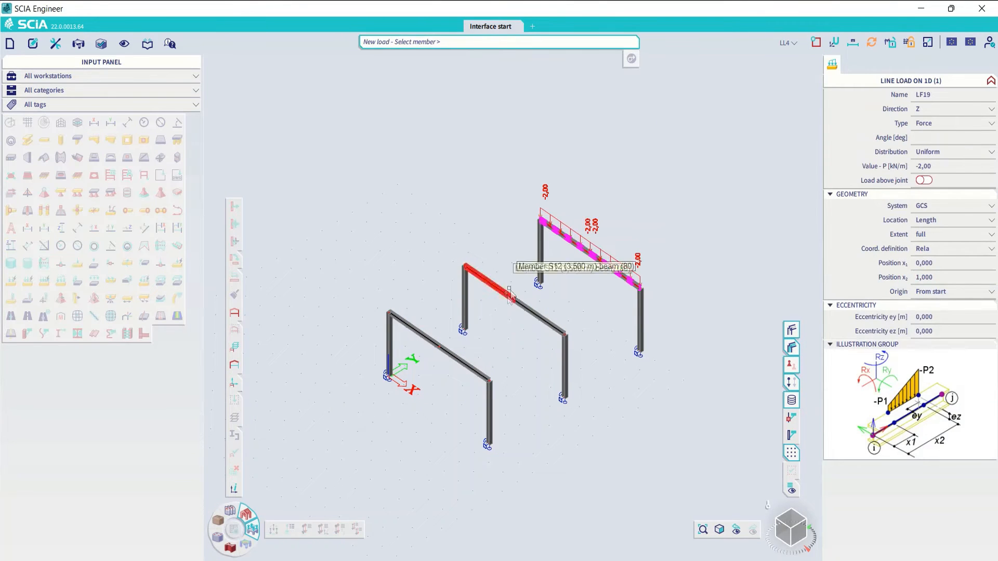
pyautogui.moveTo(521, 287); pyautogui.dragTo(435, 356)
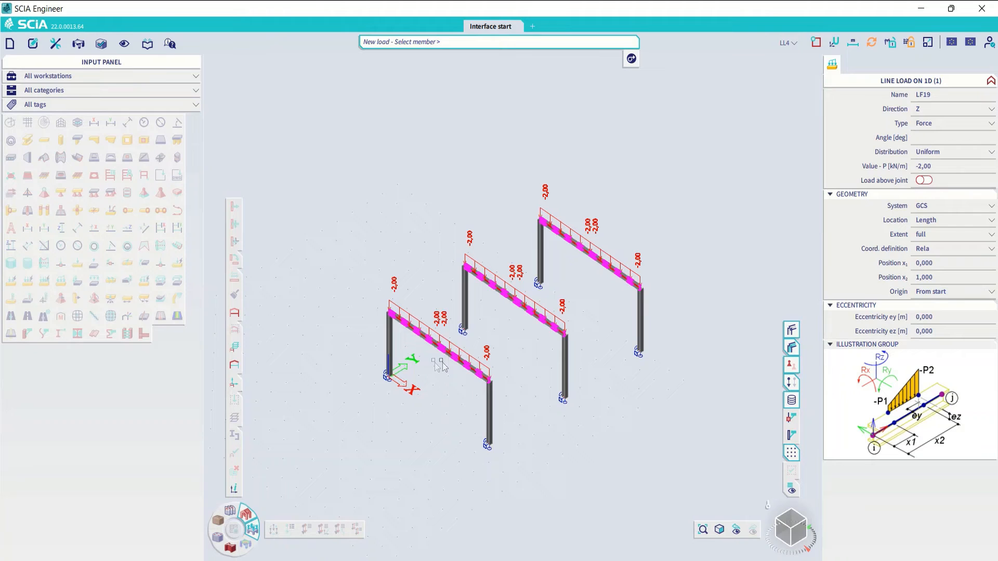
# - Set the value of the new LL4 line loads on the three frames to -5 kN/m and end the command
pyautogui.click(935, 170)
pyautogui.write('-5')
pyautogui.press('Return')
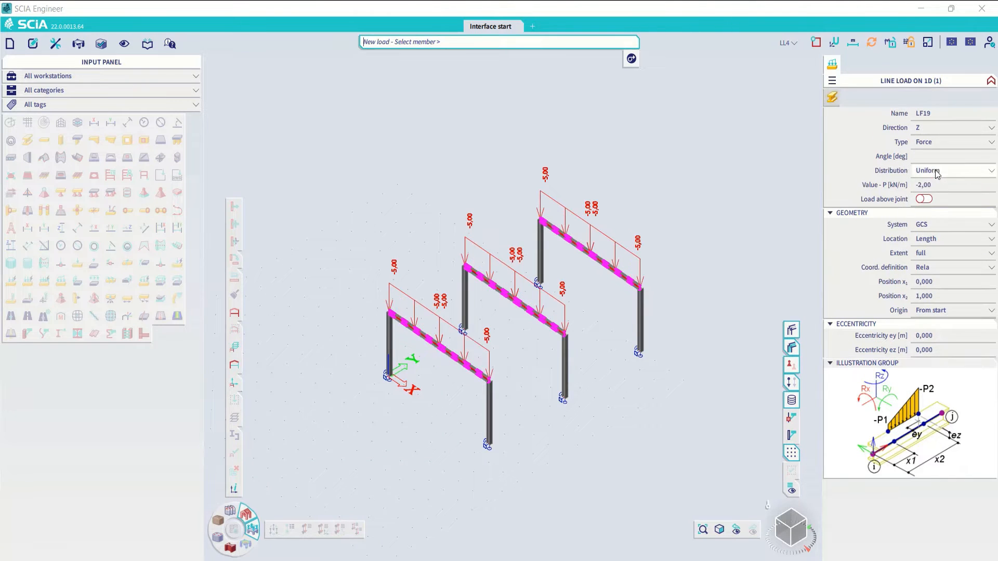
pyautogui.press('Escape')
# - Step the active load case back and forth through LL2 to LL6 to examine the loads on the frames
pyautogui.click(794, 43)
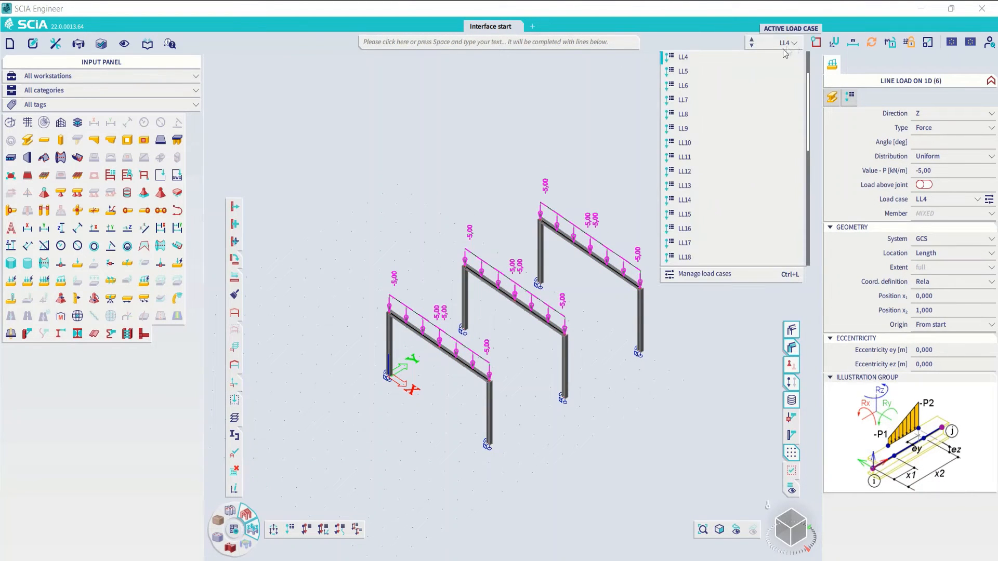
pyautogui.scroll(4, 778, 59)
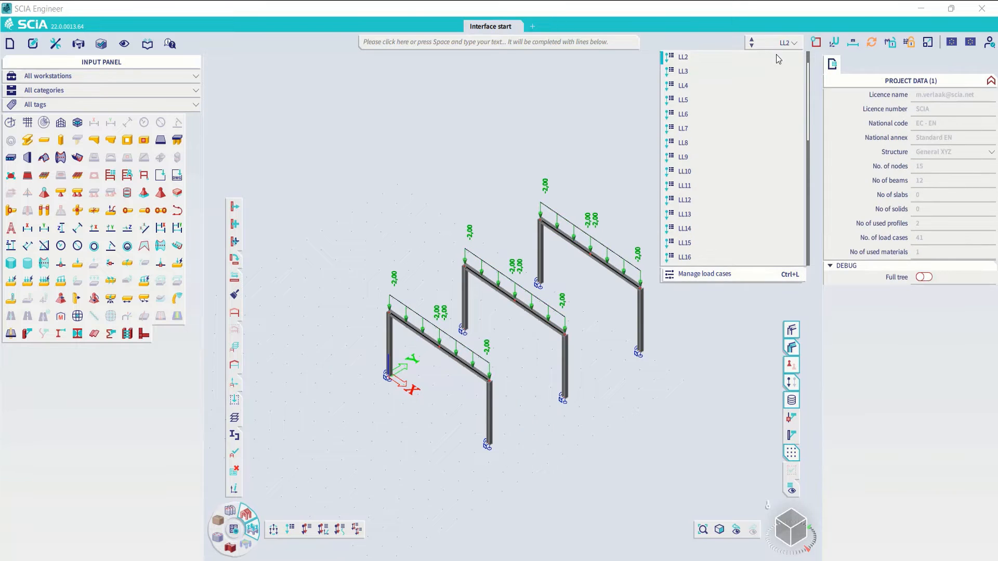
pyautogui.scroll(-3, 778, 59)
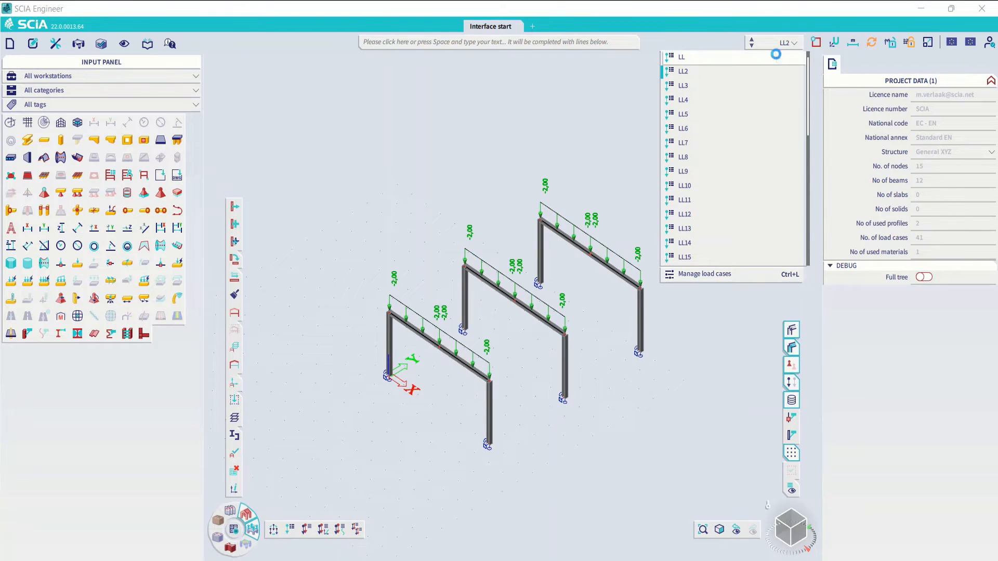
pyautogui.scroll(2, 778, 59)
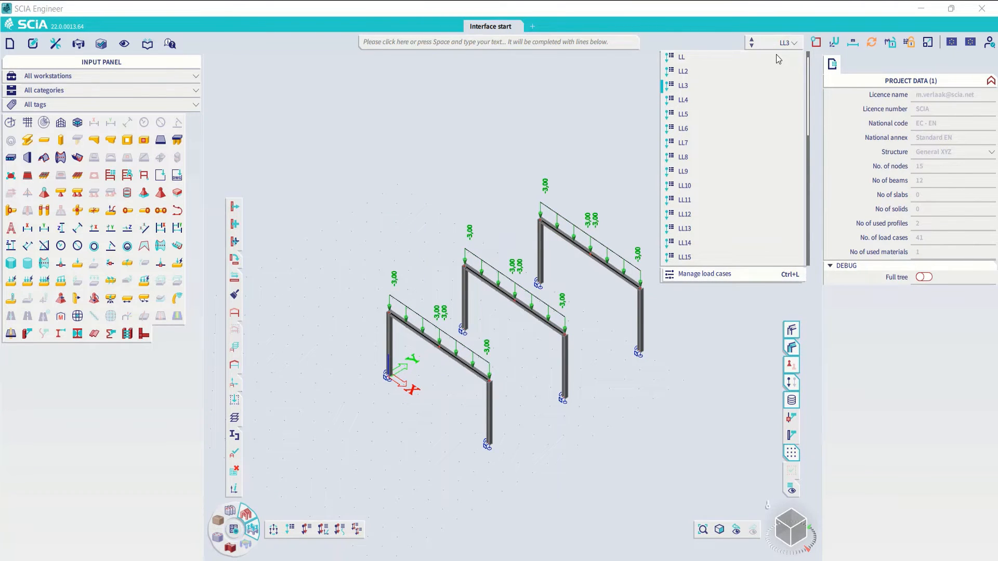
pyautogui.scroll(-2, 778, 59)
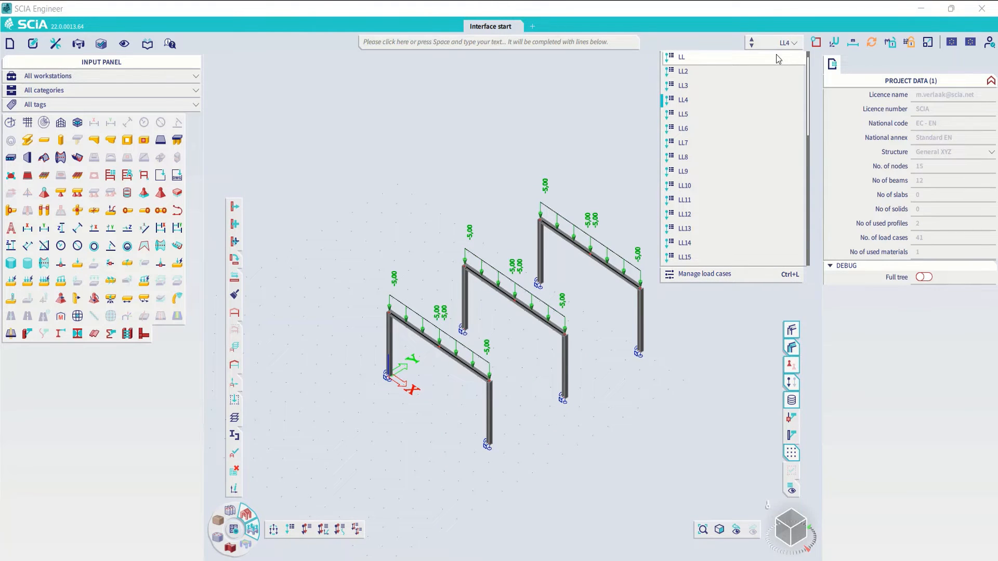
pyautogui.scroll(-1, 778, 58)
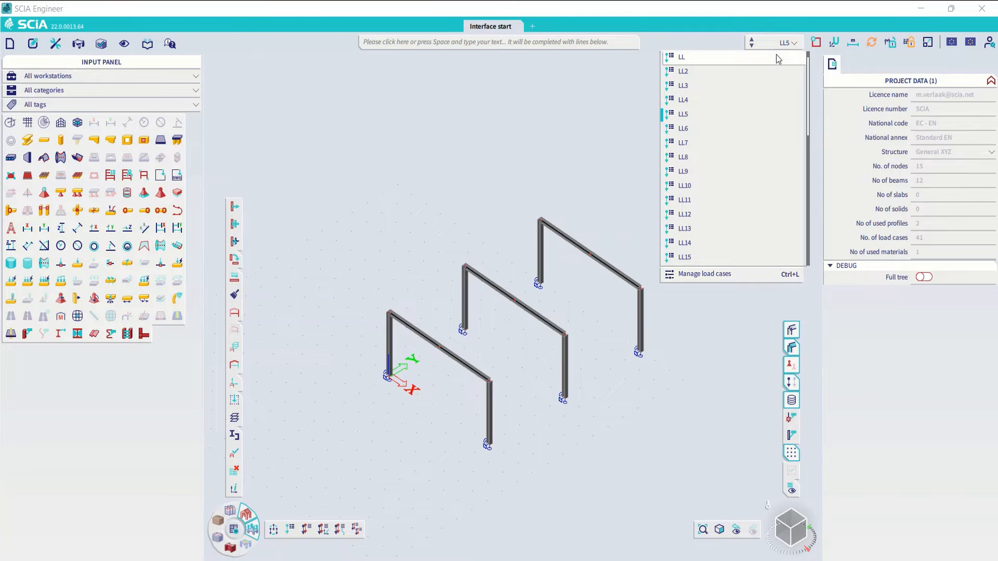
pyautogui.scroll(-1, 778, 58)
# - Browse the long list of load cases and make LL34 the active load case
pyautogui.scroll(-8, 790, 139)
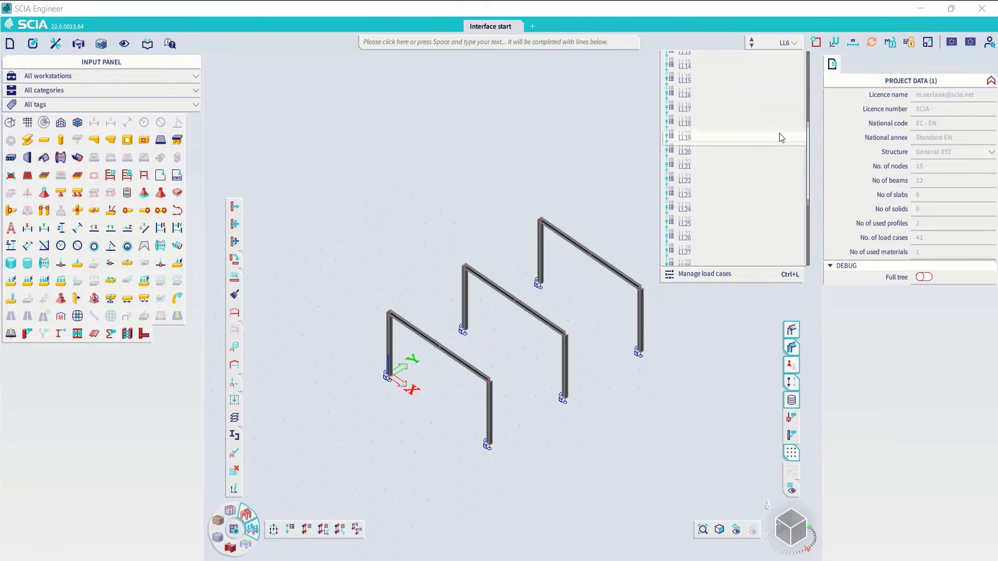
pyautogui.scroll(1, 752, 177)
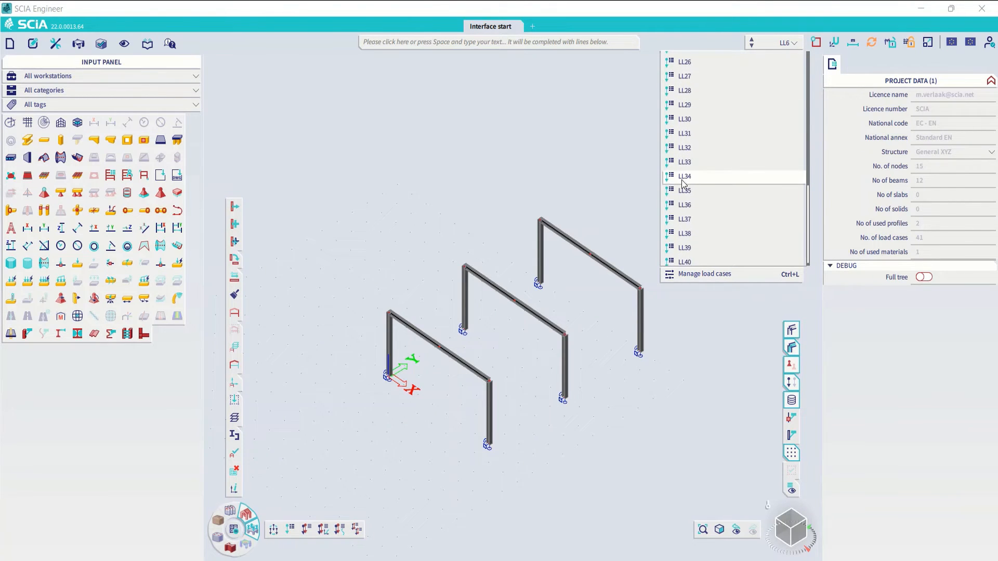
pyautogui.click(684, 177)
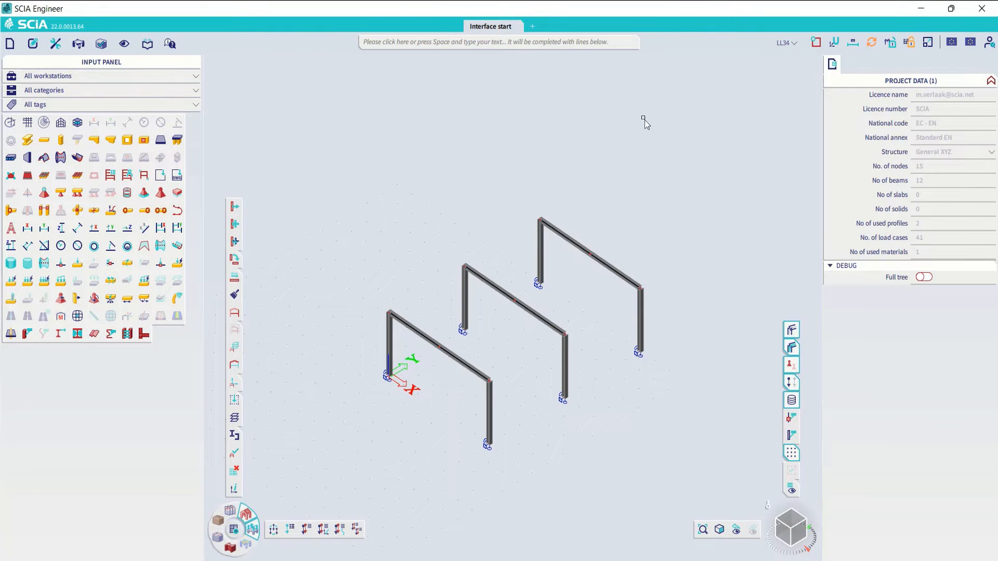
pyautogui.click(786, 43)
pyautogui.scroll(8, 757, 116)
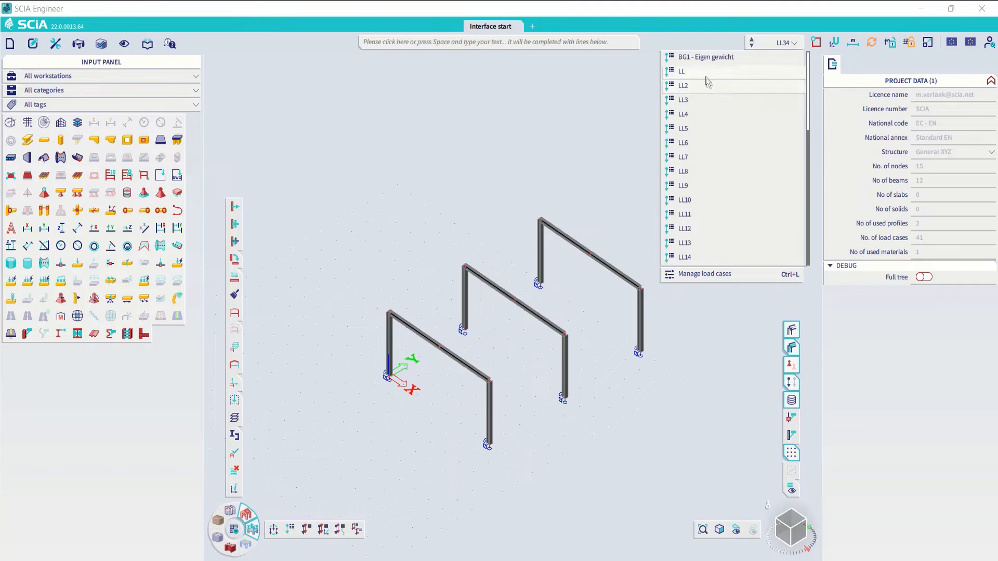
pyautogui.scroll(-8, 711, 116)
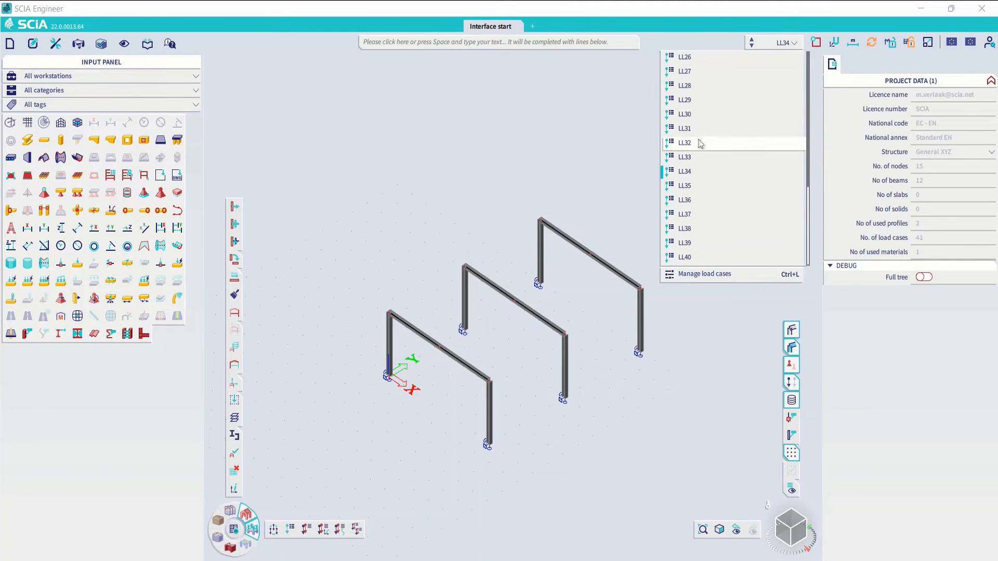
pyautogui.click(694, 176)
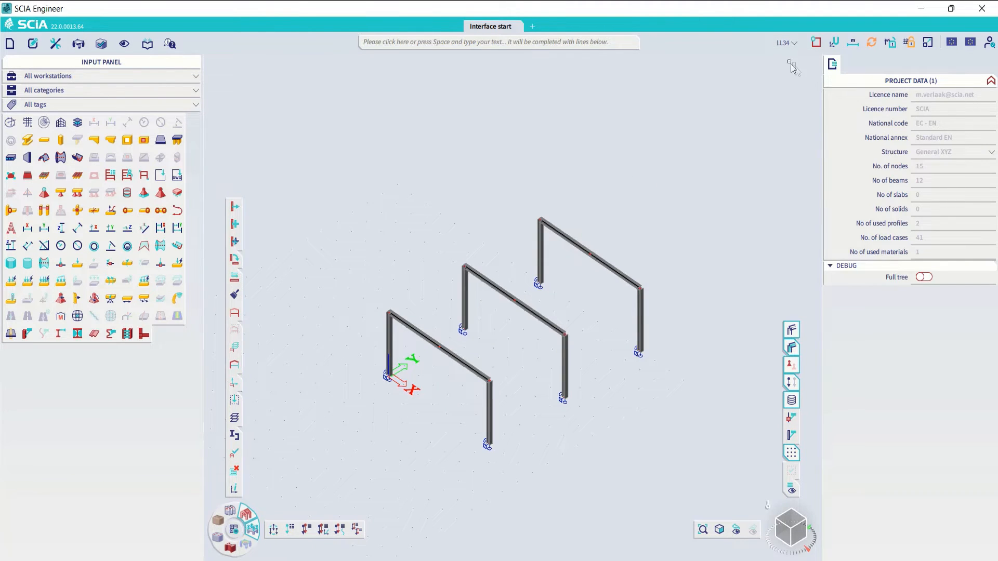
# - Make LL21 the active load case and close the load case list
pyautogui.click(788, 44)
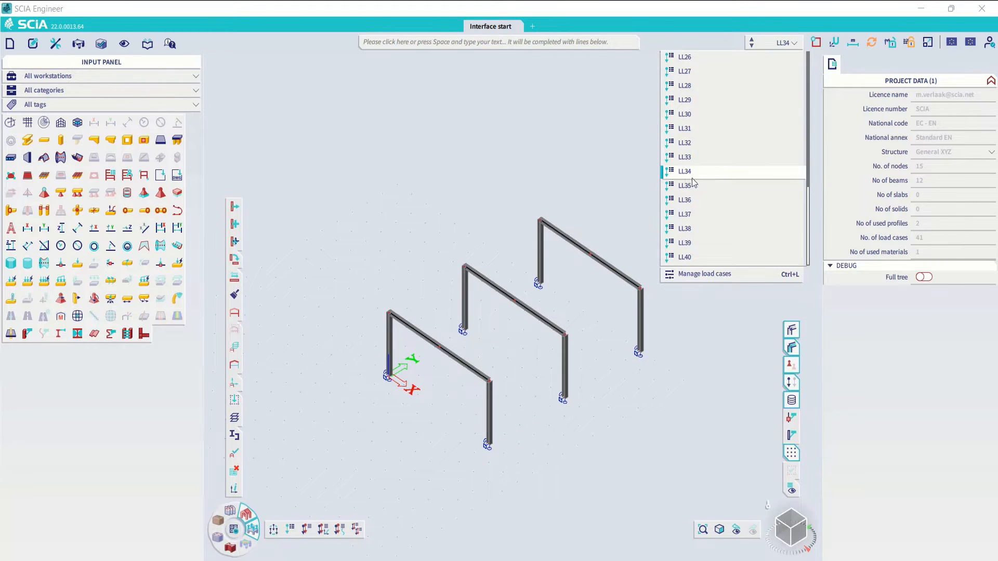
pyautogui.scroll(3, 711, 180)
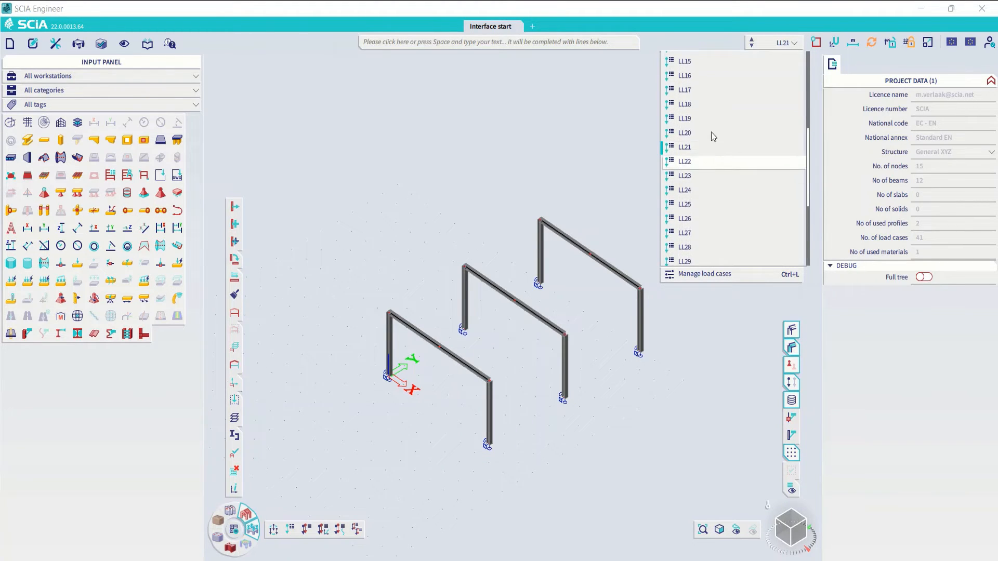
pyautogui.click(704, 132)
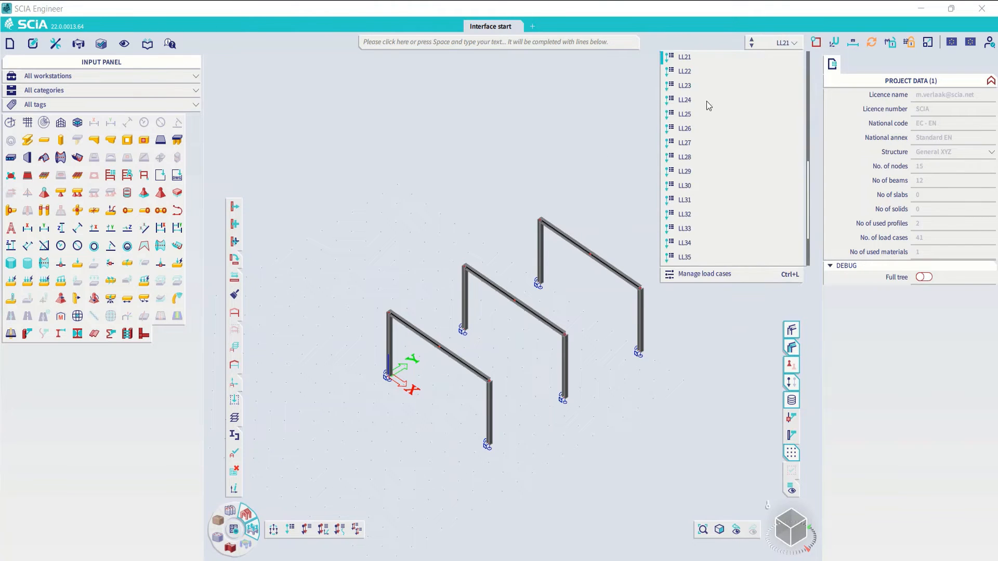
pyautogui.moveTo(791, 43)
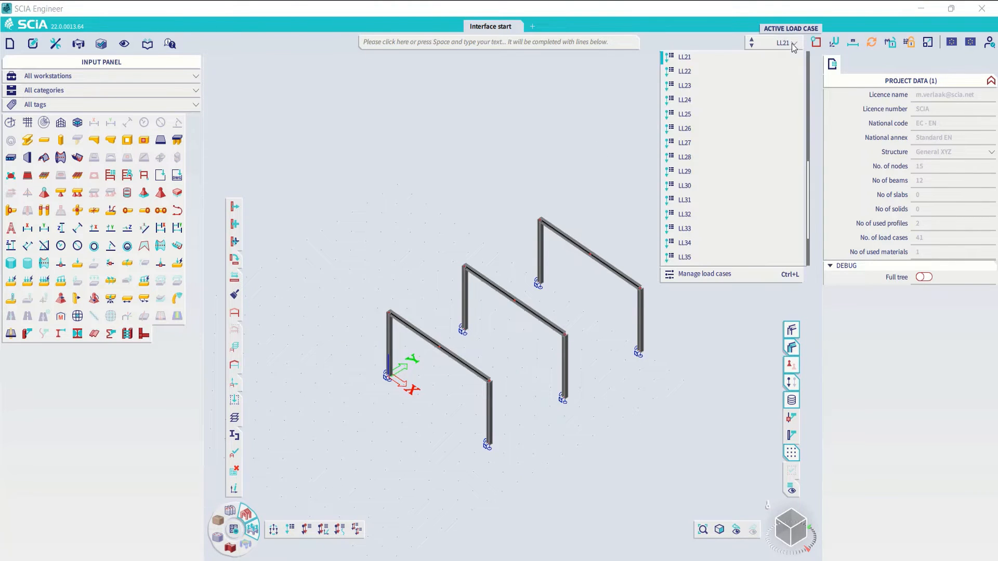
pyautogui.scroll(-1, 733, 148)
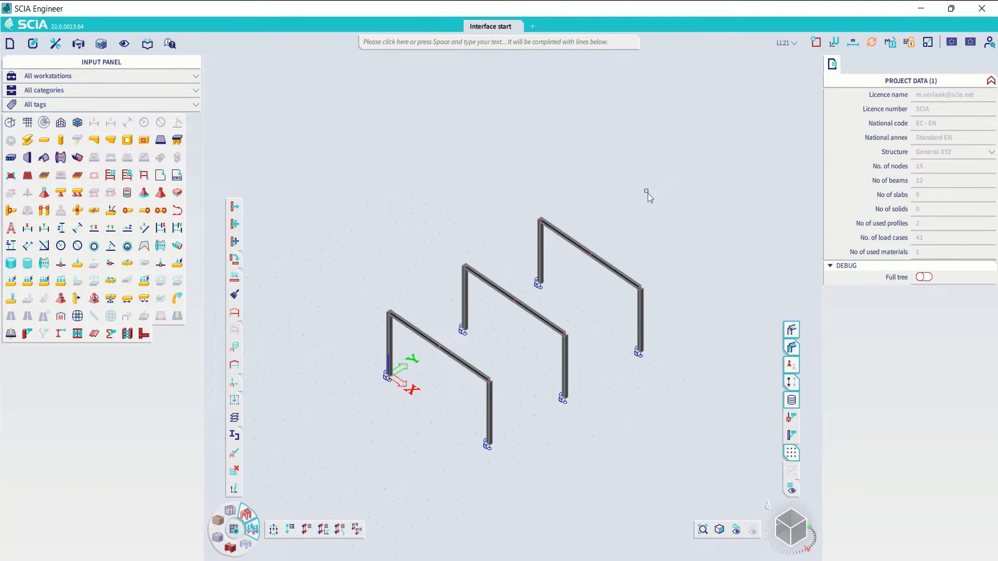
# - Try to run the linear analysis for all load cases, dismissing the instability warning and its animation
pyautogui.click(234, 528)
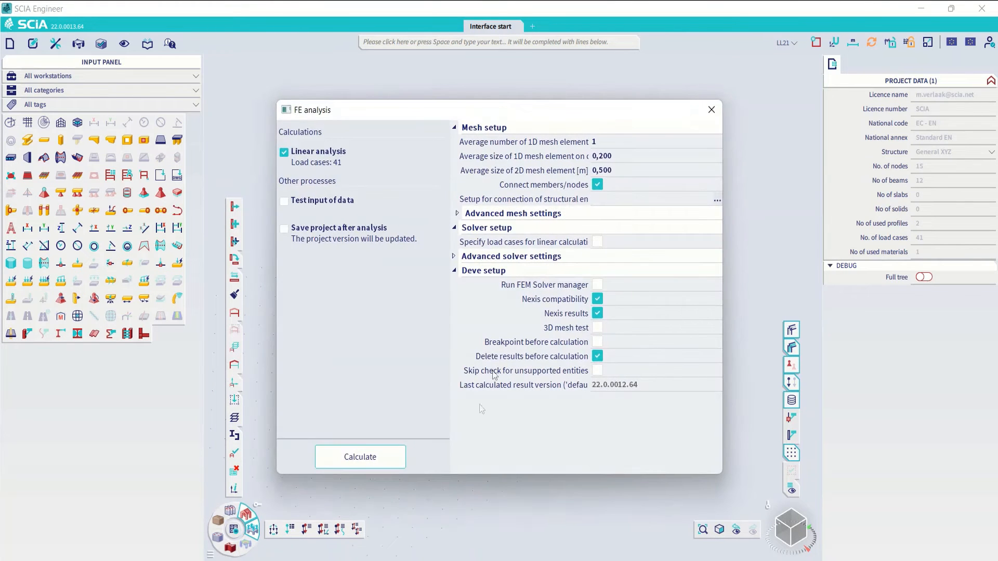
pyautogui.click(360, 456)
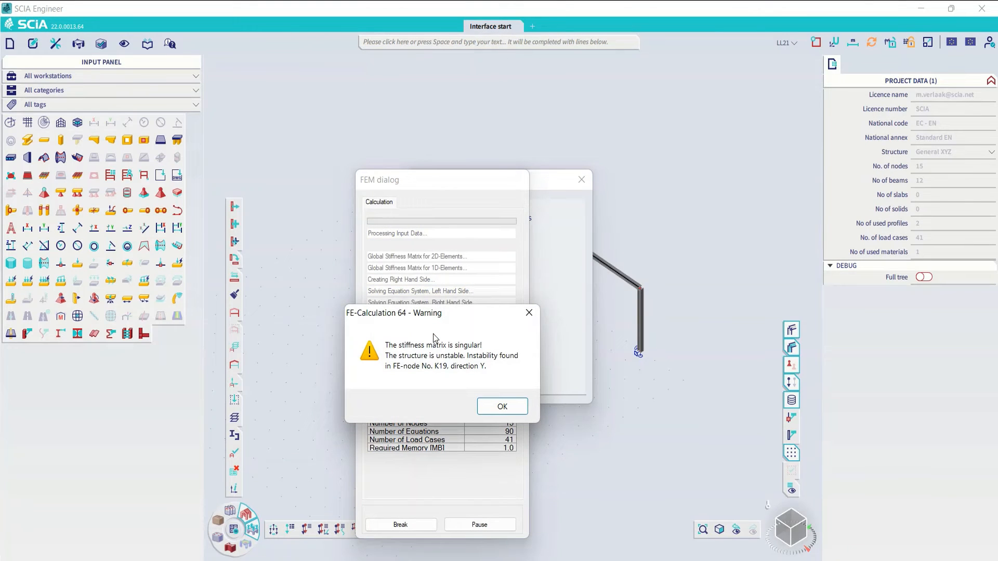
pyautogui.click(501, 407)
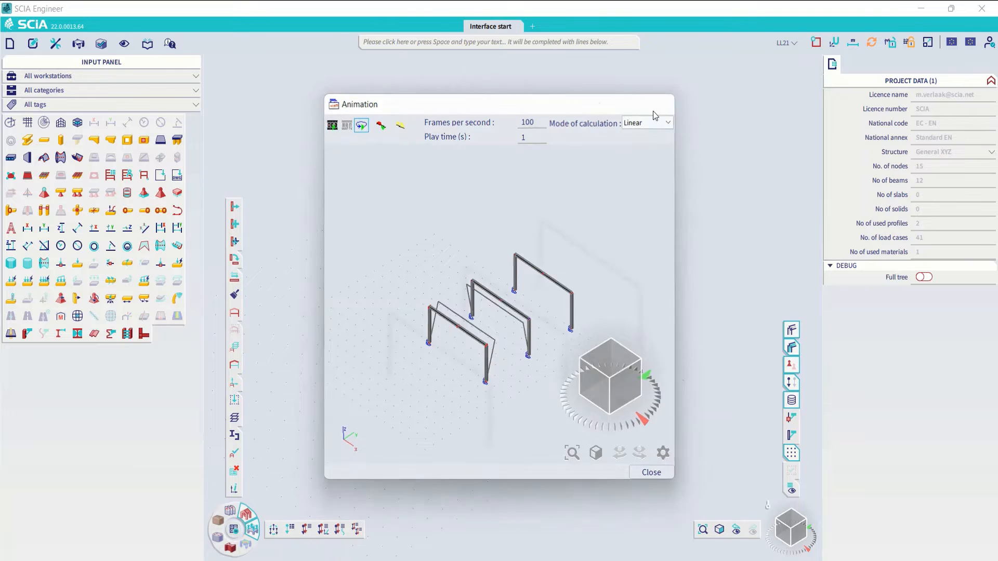
pyautogui.click(659, 103)
# - Select the six column base supports of the three frames, set their constraint to Fixed and clear the selection
pyautogui.click(567, 349)
pyautogui.moveTo(345, 350); pyautogui.dragTo(430, 441)
pyautogui.keyDown('ctrl'); pyautogui.moveTo(431, 442); pyautogui.dragTo(463, 397, button='right'); pyautogui.keyUp('ctrl')
pyautogui.moveTo(344, 317); pyautogui.dragTo(635, 442)
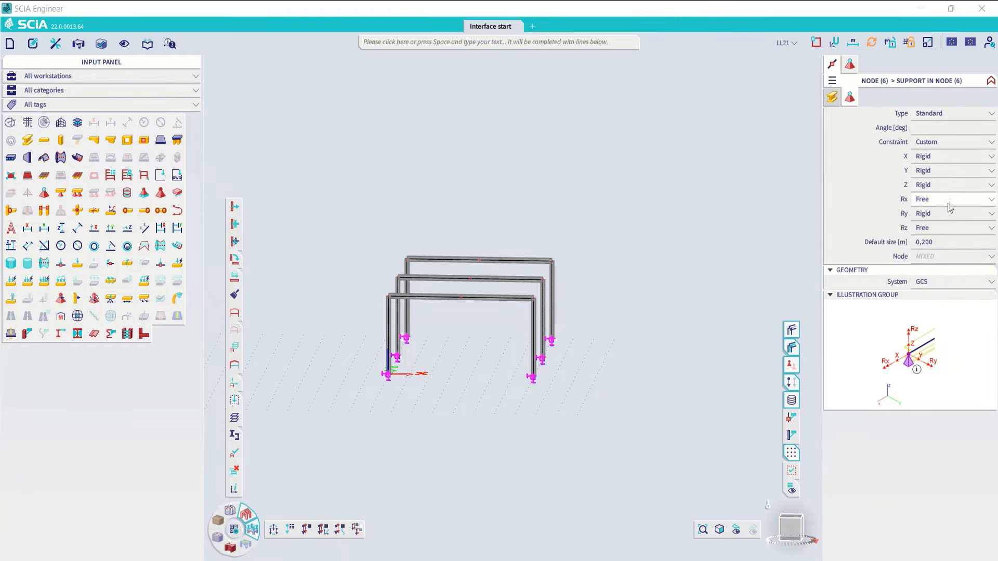
pyautogui.click(987, 142)
pyautogui.click(941, 155)
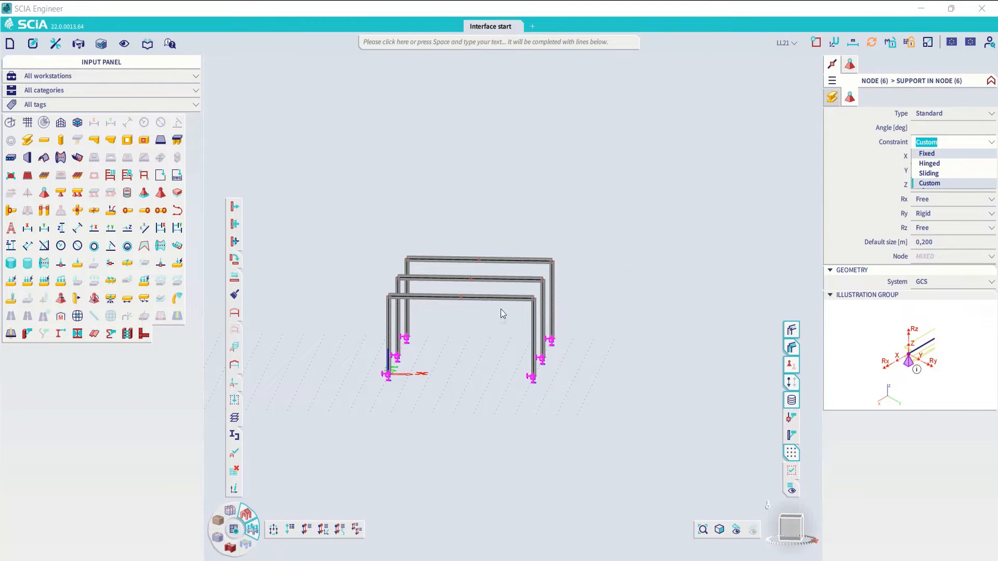
pyautogui.press('Escape')
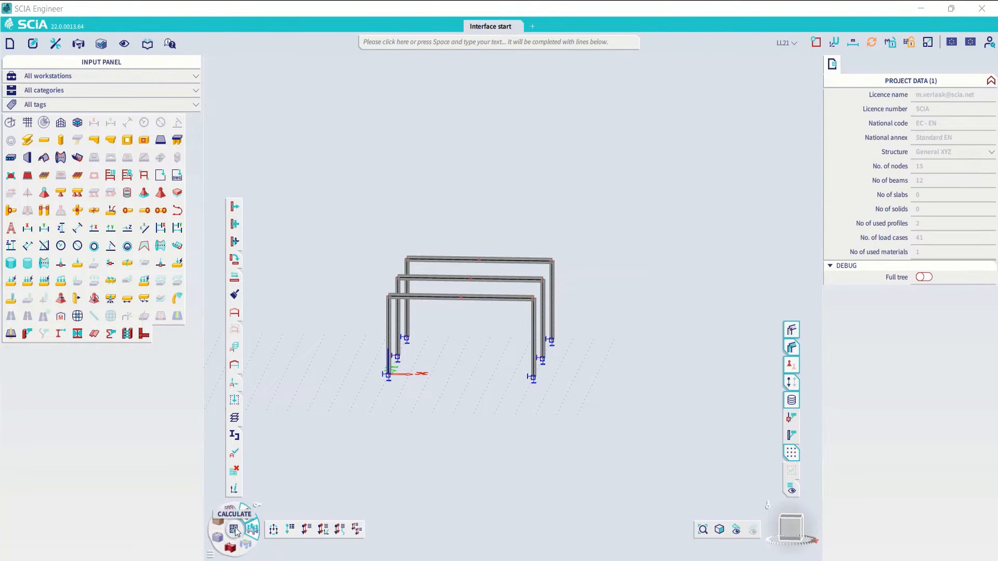
# - Run the linear analysis with the fixed supports and close the end-of-analysis report
pyautogui.click(234, 530)
pyautogui.click(360, 465)
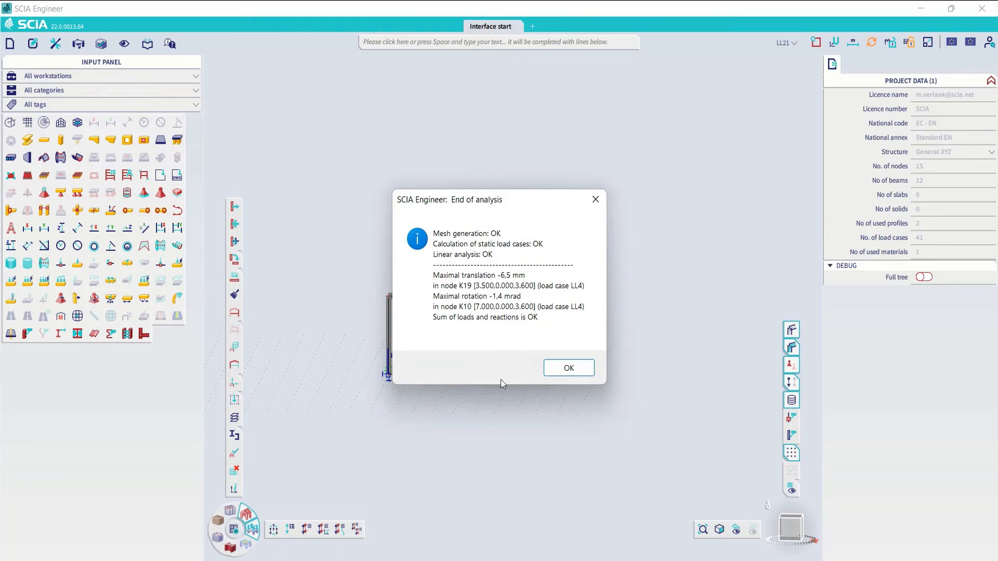
pyautogui.click(565, 370)
# - Display the 3D displacement results U_total for load case LL3 on the deformed structure of all three frames
pyautogui.keyDown('ctrl'); pyautogui.moveTo(597, 353); pyautogui.dragTo(329, 502, button='right'); pyautogui.keyUp('ctrl')
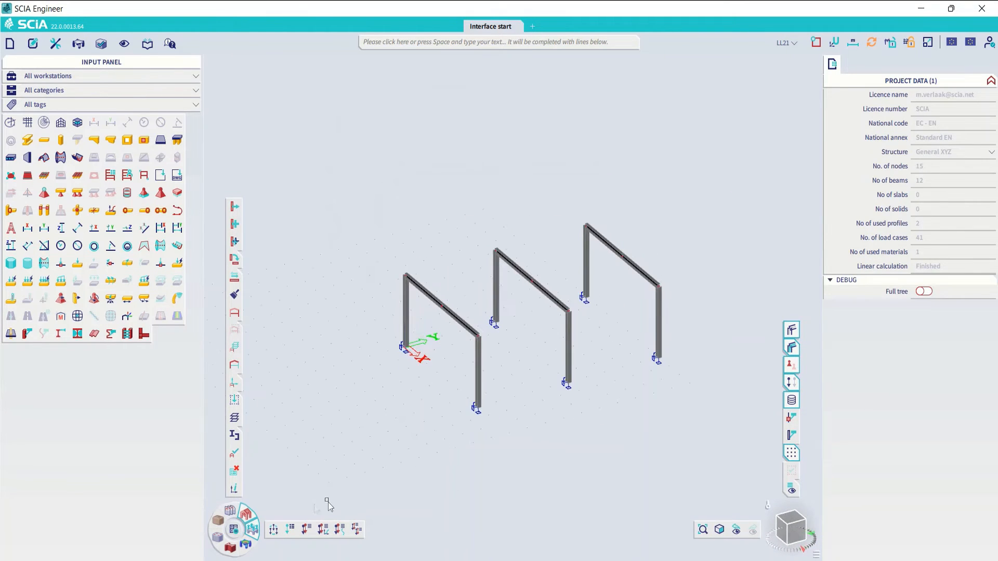
pyautogui.click(246, 544)
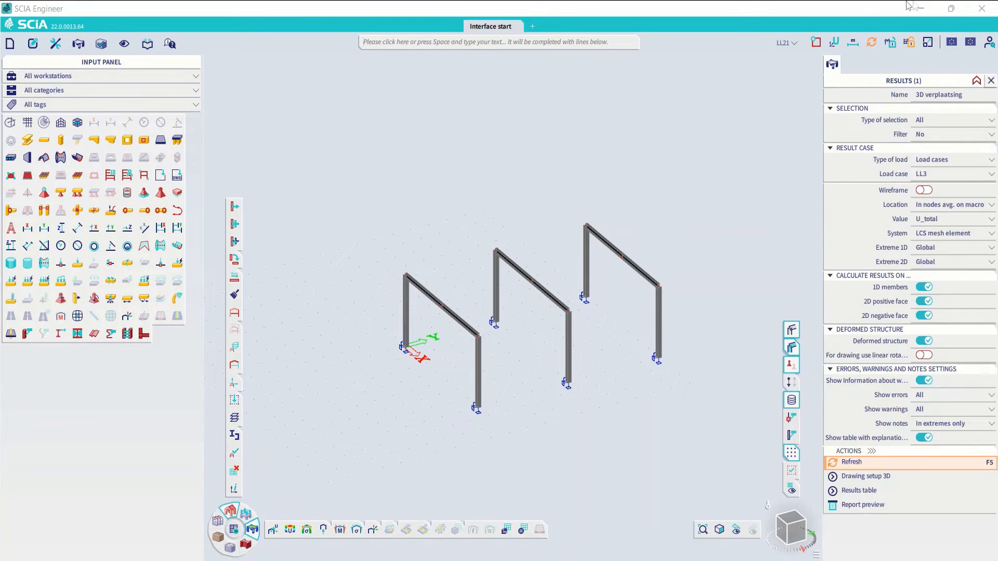
pyautogui.click(852, 462)
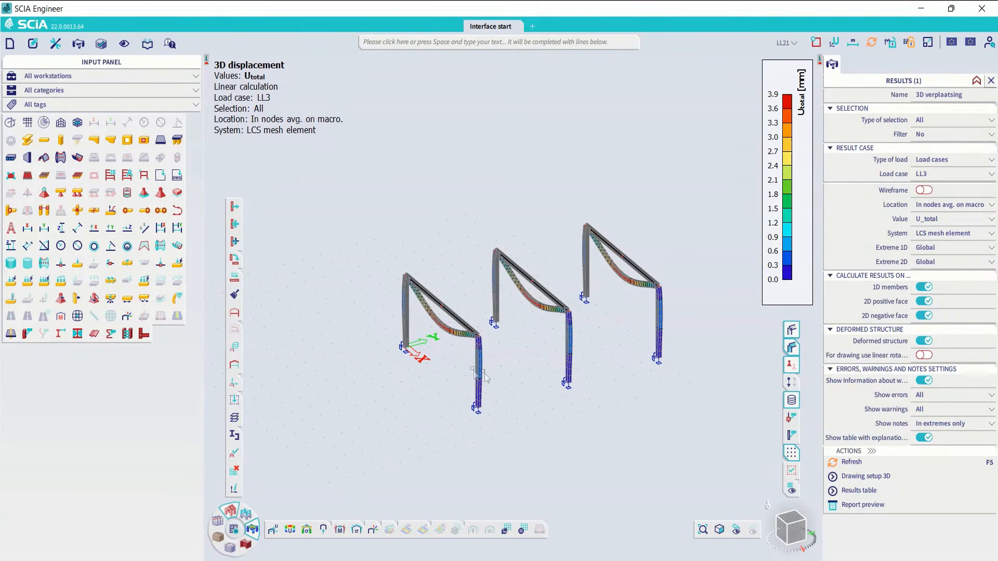
pyautogui.moveTo(833, 67)
pyautogui.press('ctrl')
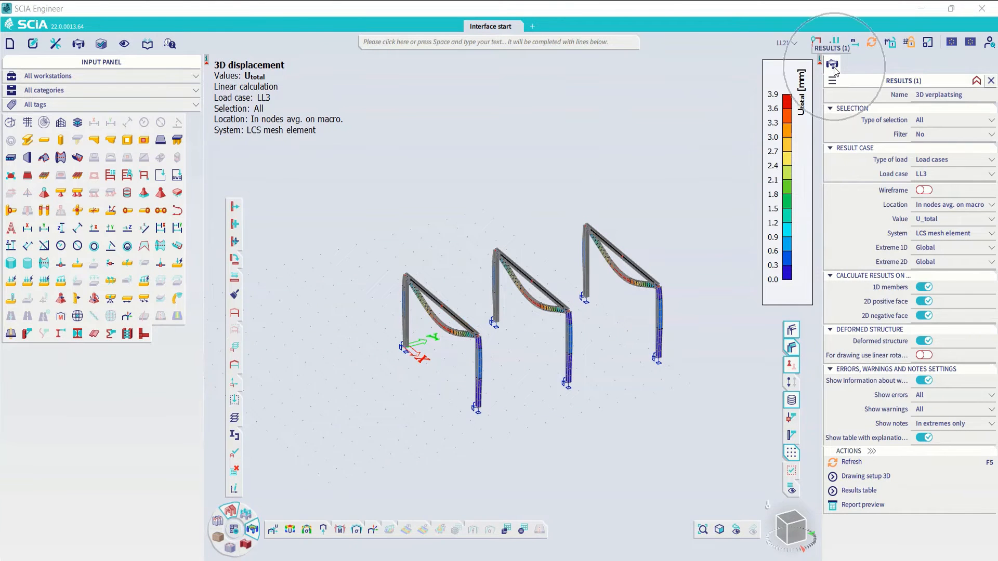
pyautogui.scroll(2, 615, 311)
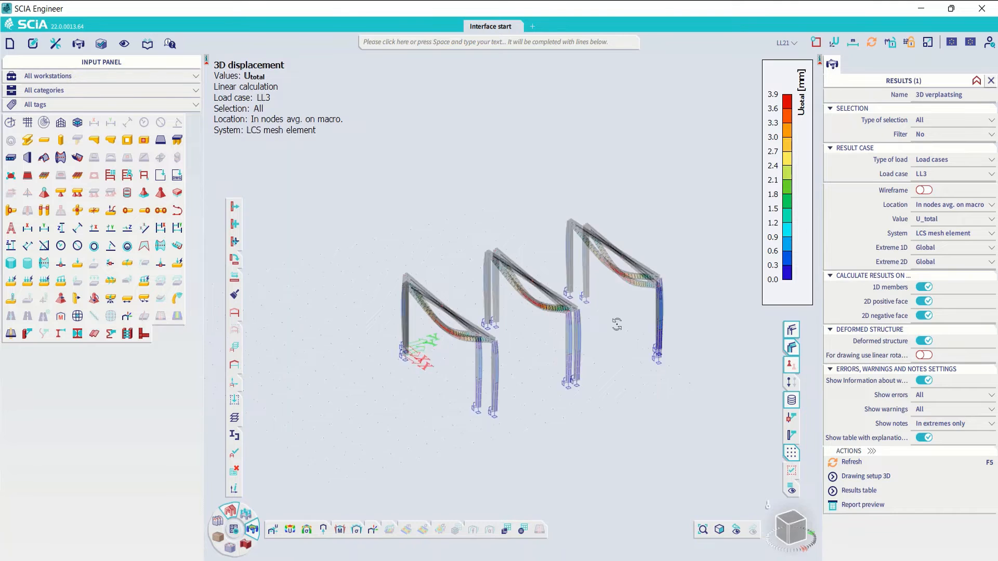
pyautogui.scroll(2, 609, 326)
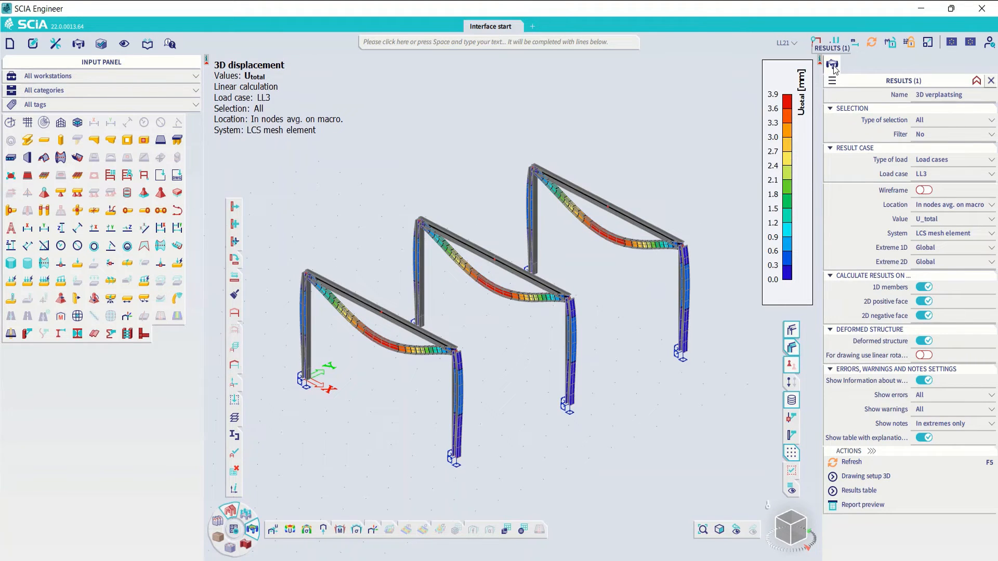
# - Close the displacement results, then reopen and refresh the 3D displacement U_total for load case LL3
pyautogui.click(848, 64)
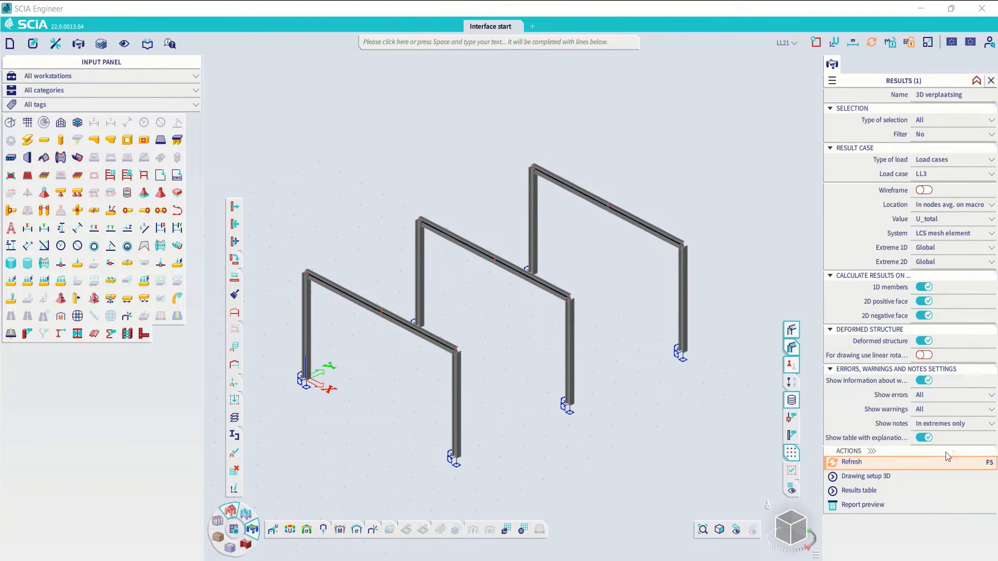
pyautogui.click(873, 463)
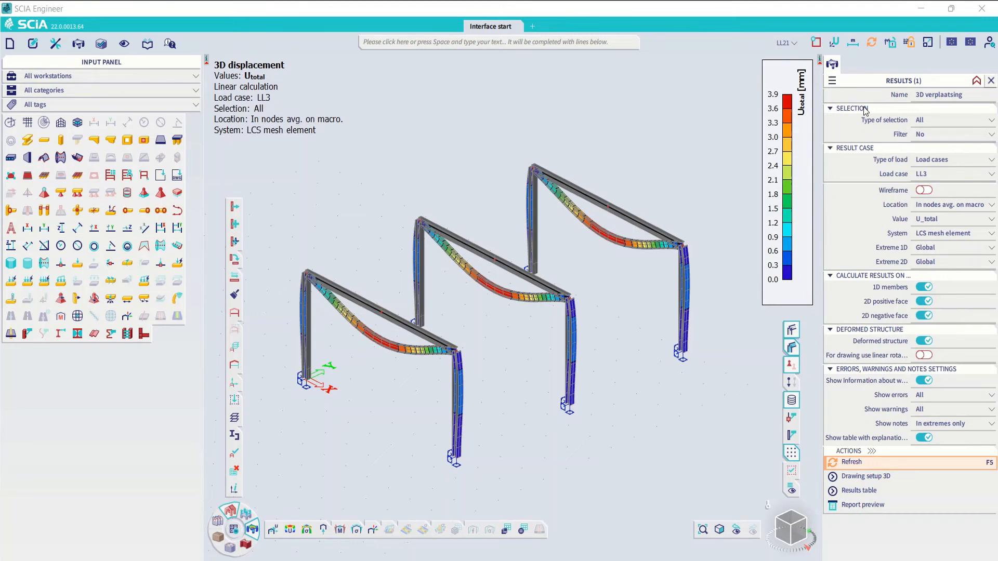
pyautogui.click(990, 82)
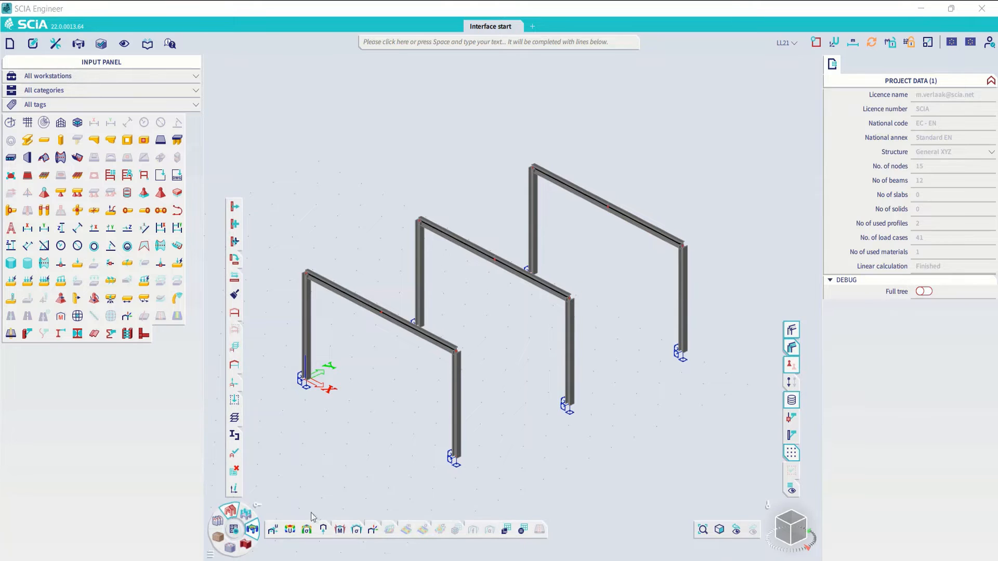
pyautogui.click(290, 529)
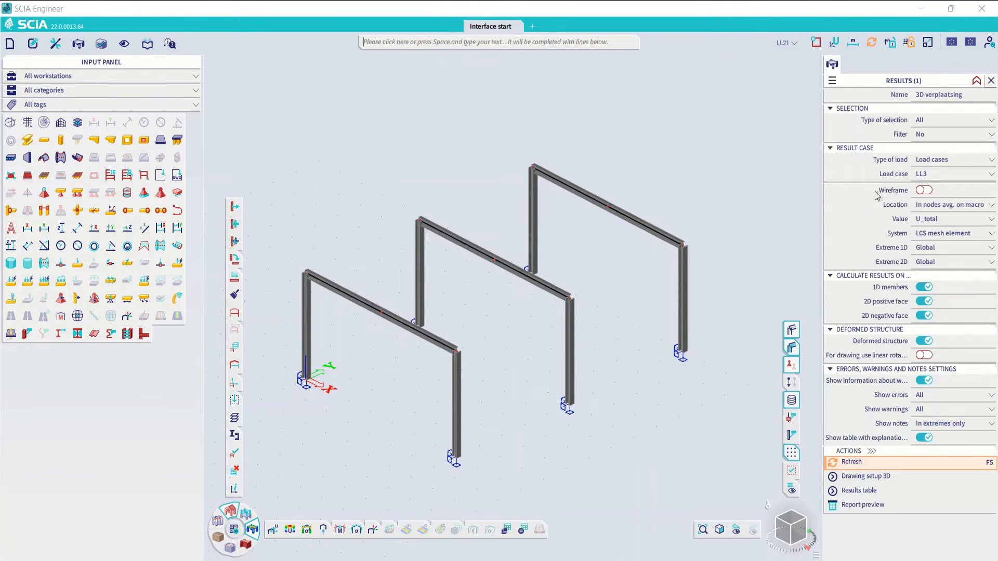
pyautogui.click(876, 465)
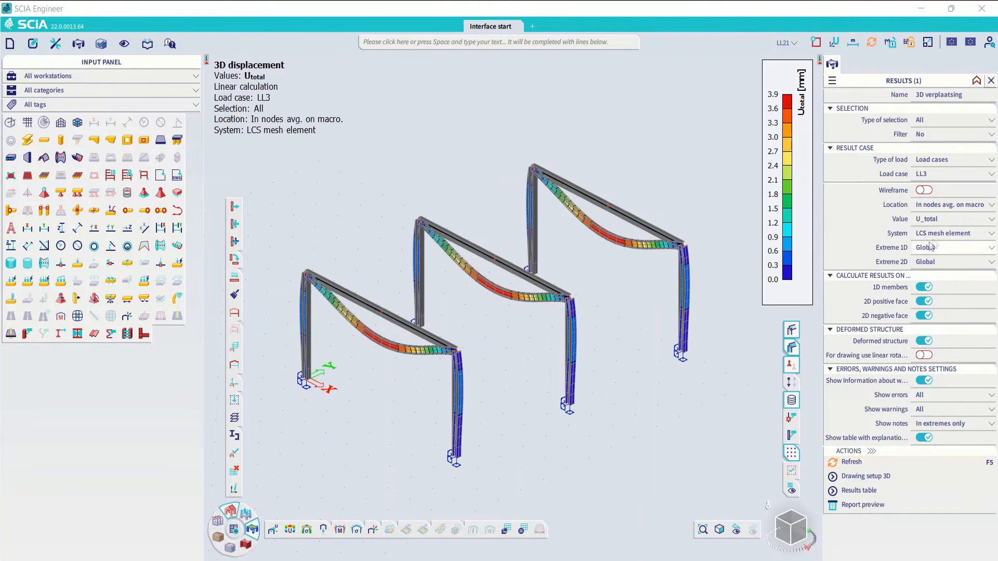
# - Switch the 3D displacement results to load case BG1 - Eigen gewicht and enable the wireframe display
pyautogui.click(939, 177)
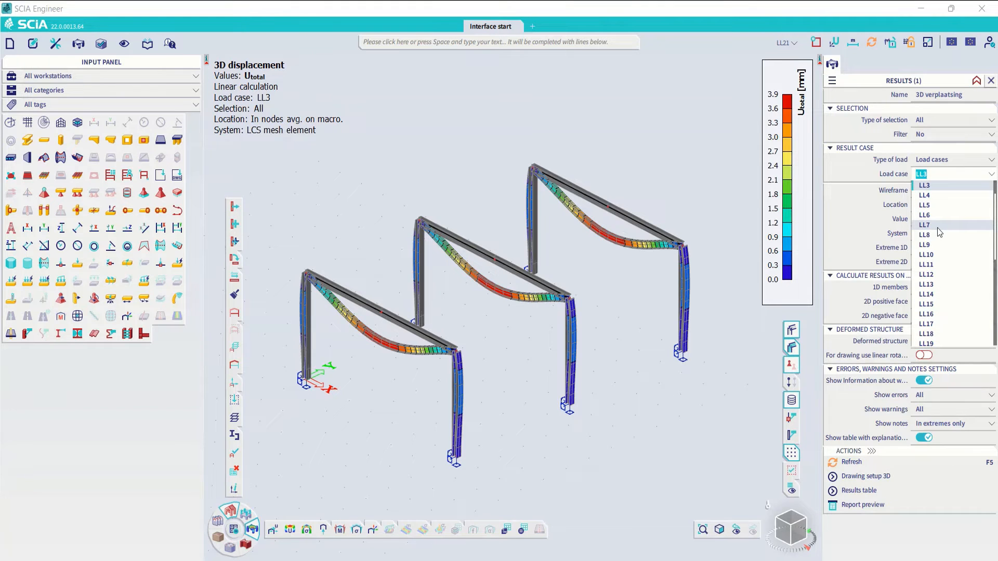
pyautogui.click(941, 225)
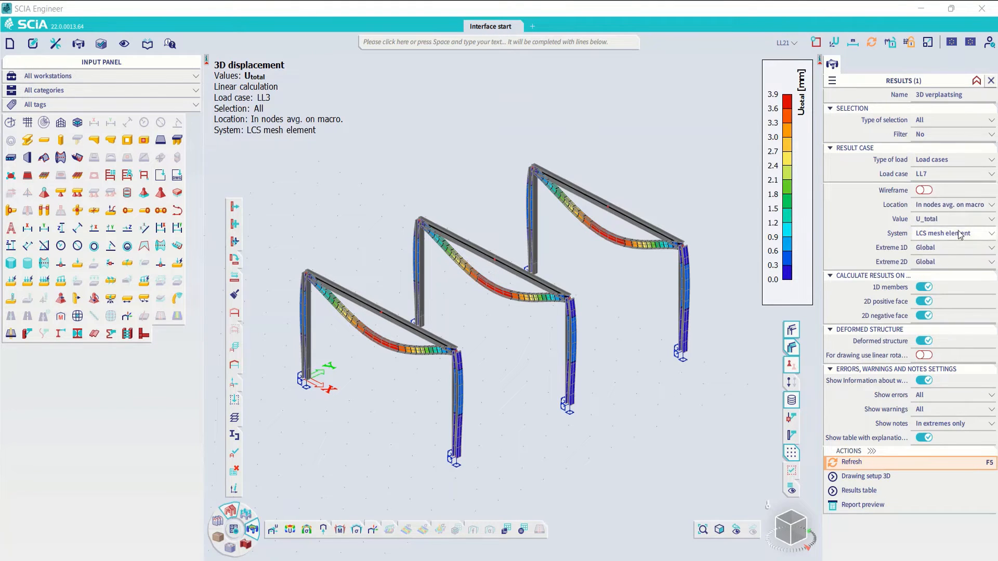
pyautogui.click(943, 176)
pyautogui.scroll(3, 940, 208)
pyautogui.click(934, 183)
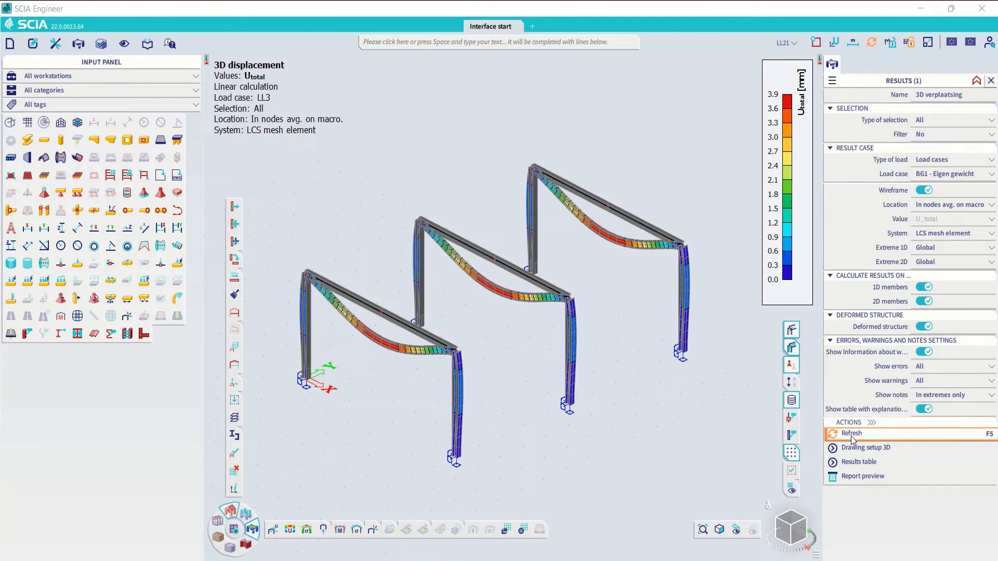
# - Find the Refresh results command by searching for "Refre" and refresh the displacement results for load case BG1
pyautogui.click(990, 439)
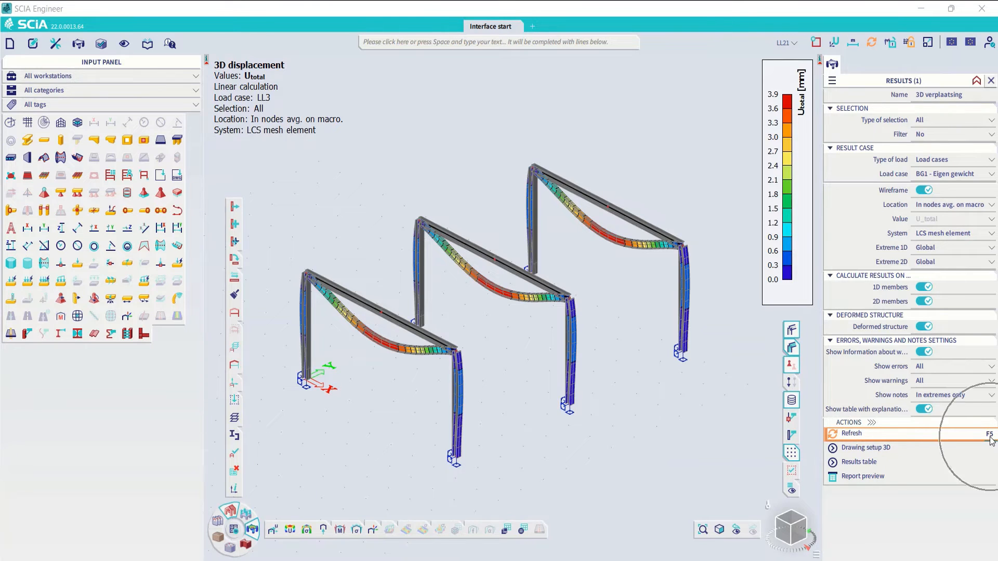
pyautogui.click(449, 43)
pyautogui.write('Refre')
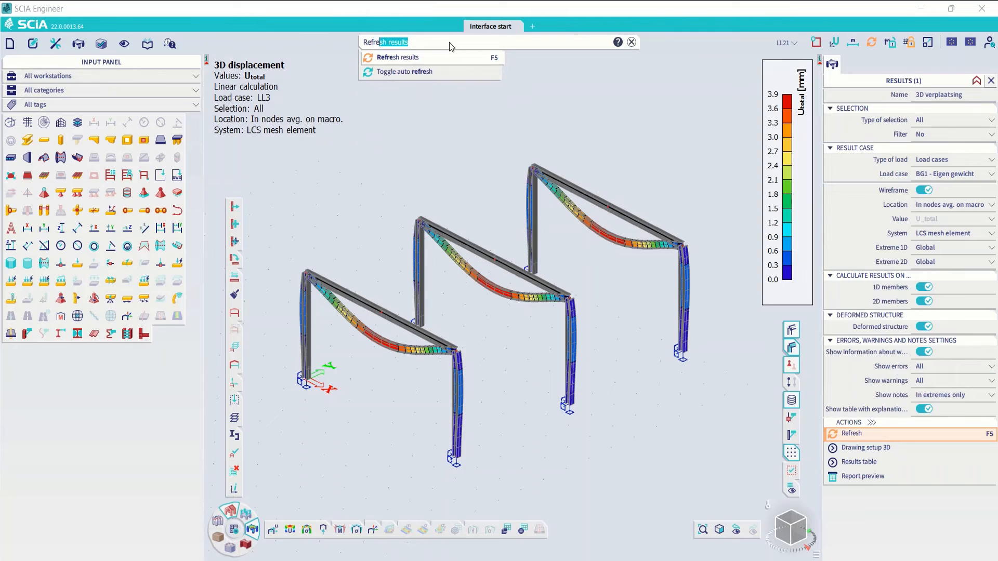
pyautogui.click(561, 100)
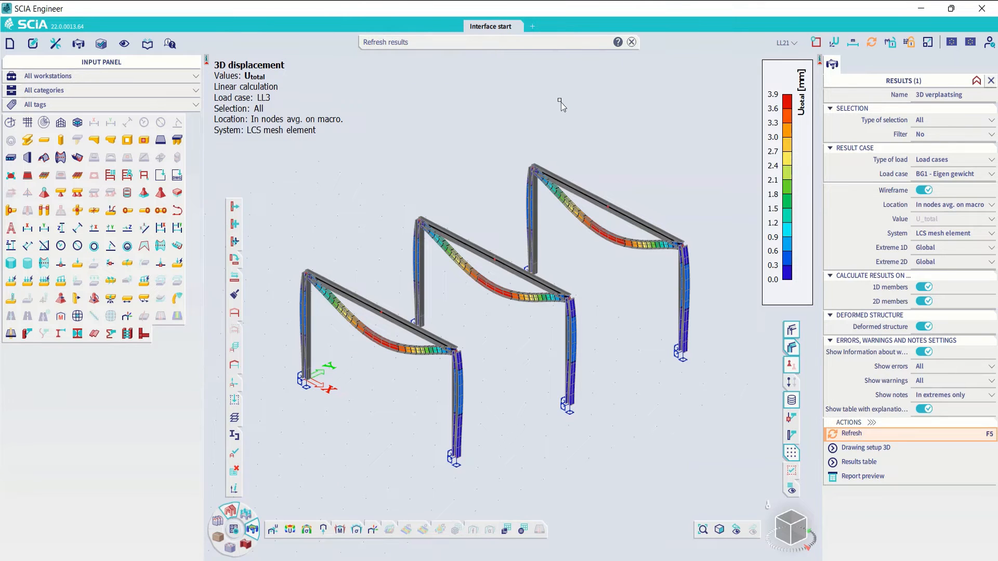
pyautogui.press('F5')
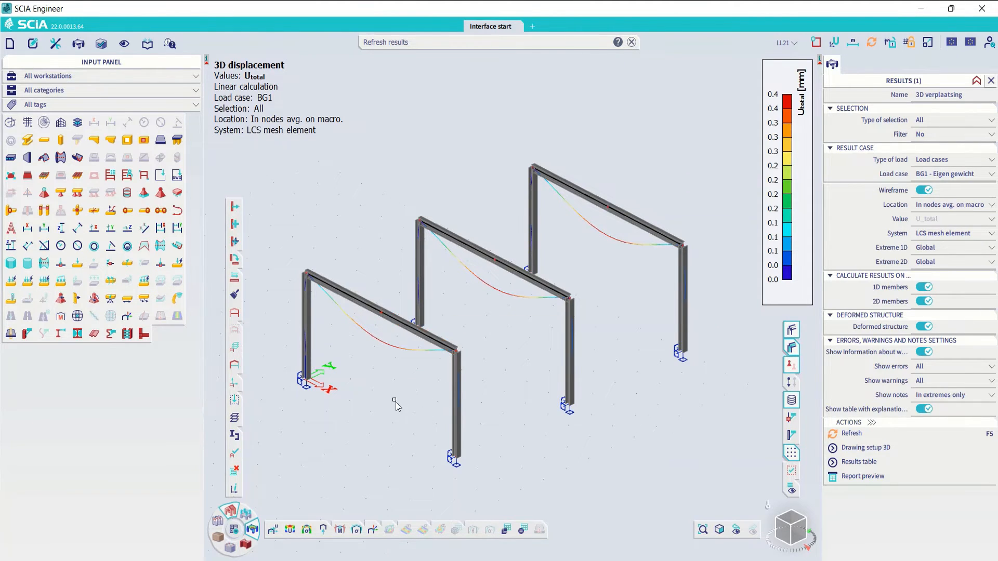
# - Select the midspan beam nodes of all three frames and set their Z coordinate to 4 m
pyautogui.keyDown('ctrl'); pyautogui.moveTo(412, 379); pyautogui.dragTo(424, 375, button='right'); pyautogui.keyUp('ctrl')
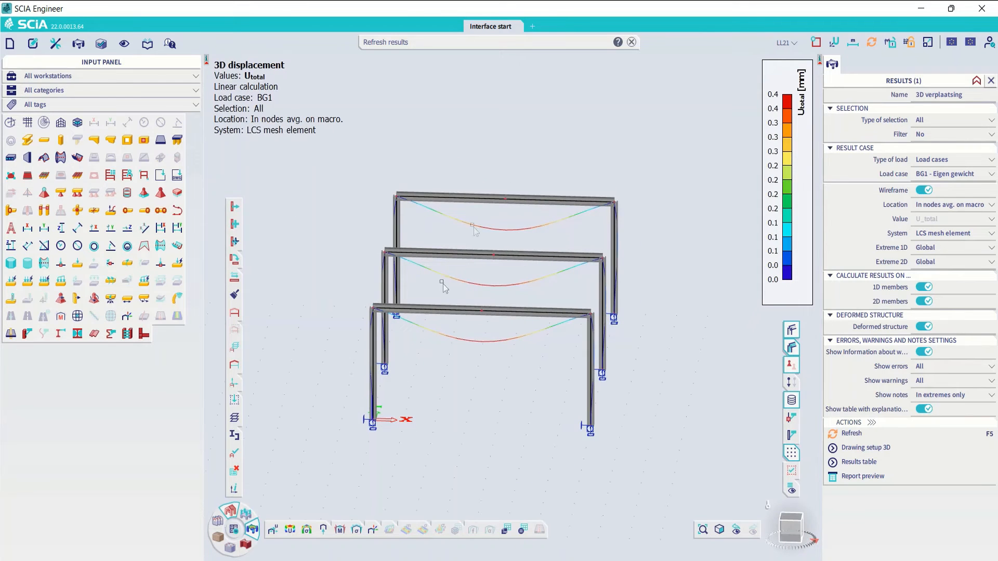
pyautogui.click(230, 549)
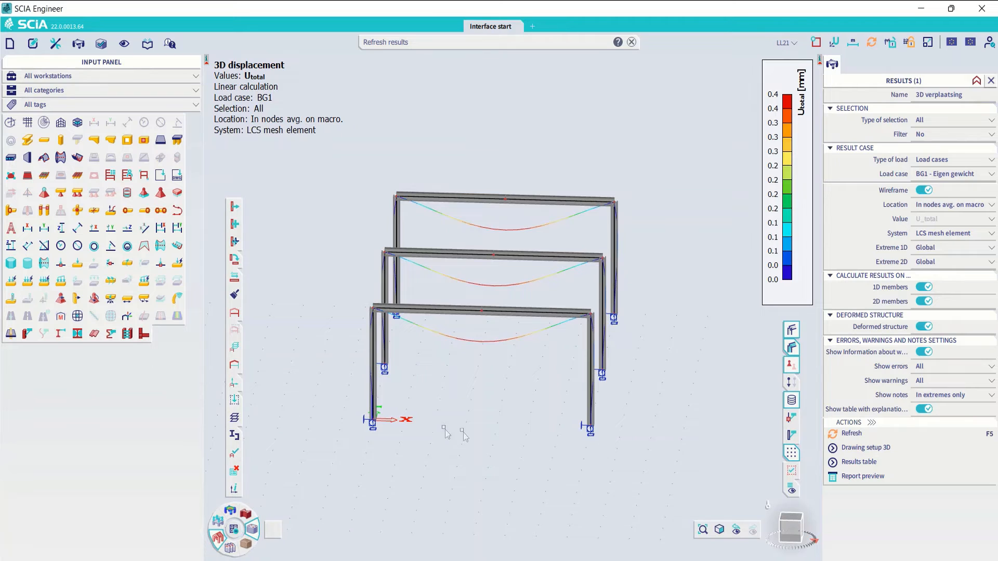
pyautogui.moveTo(460, 136); pyautogui.dragTo(526, 371)
pyautogui.click(944, 154)
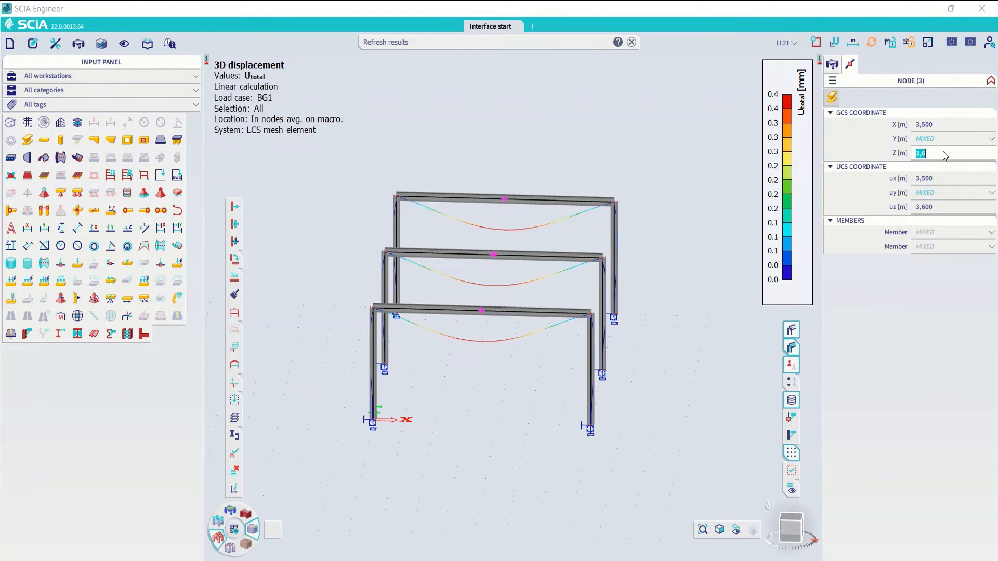
pyautogui.write('4')
pyautogui.press('Return')
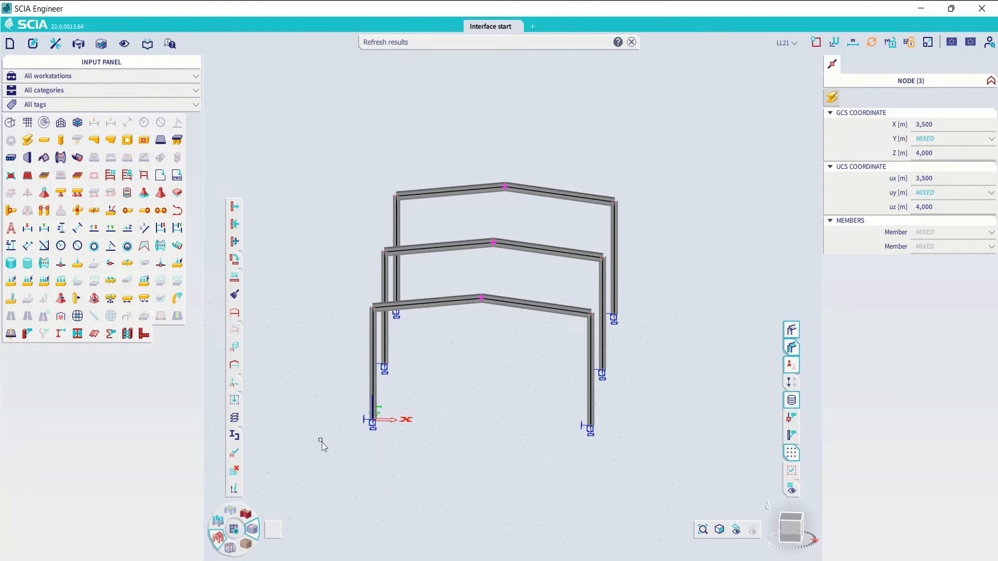
# - Clear the node selection, rerun the linear analysis on the pitched frames and close the end-of-analysis report
pyautogui.click(219, 526)
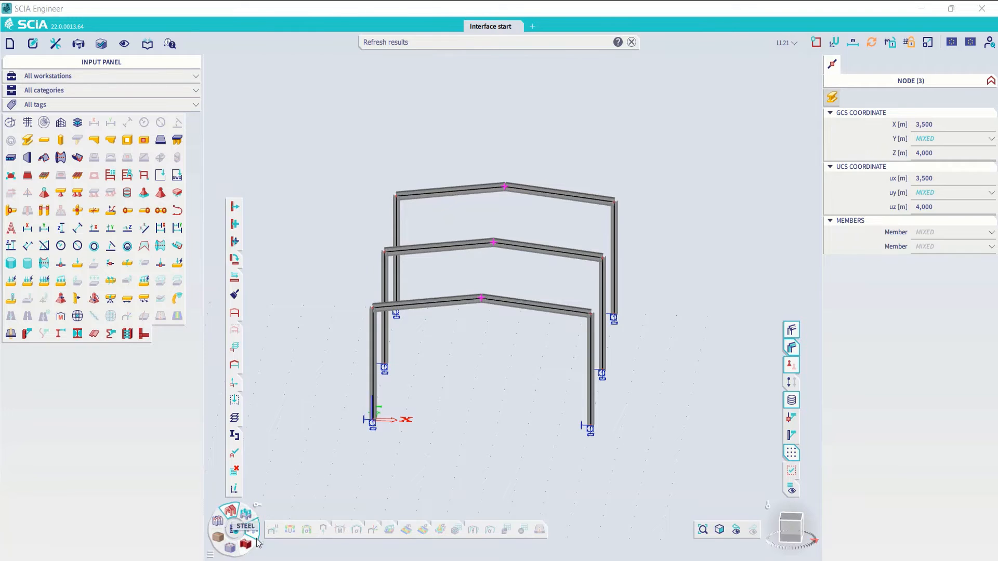
pyautogui.click(228, 550)
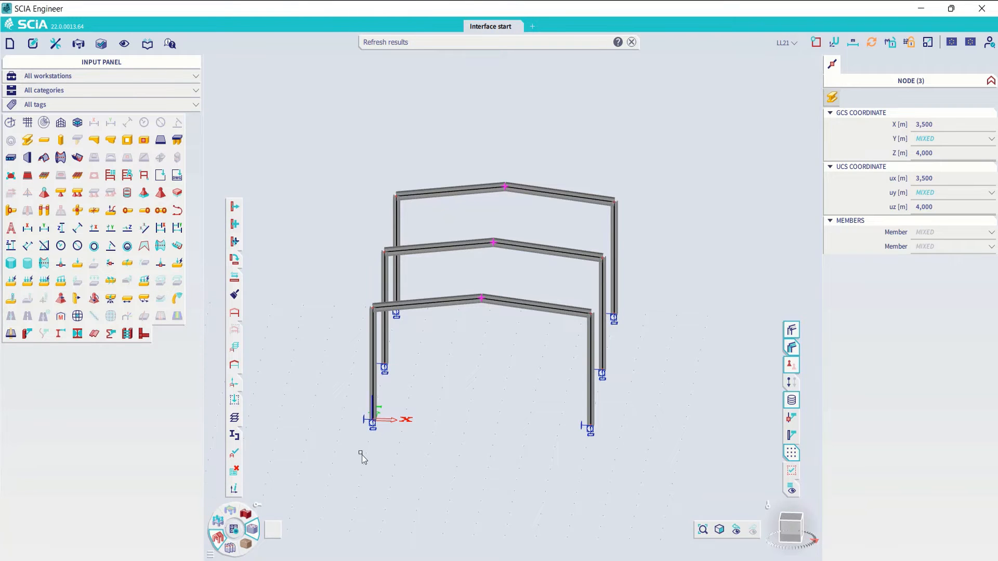
pyautogui.click(234, 529)
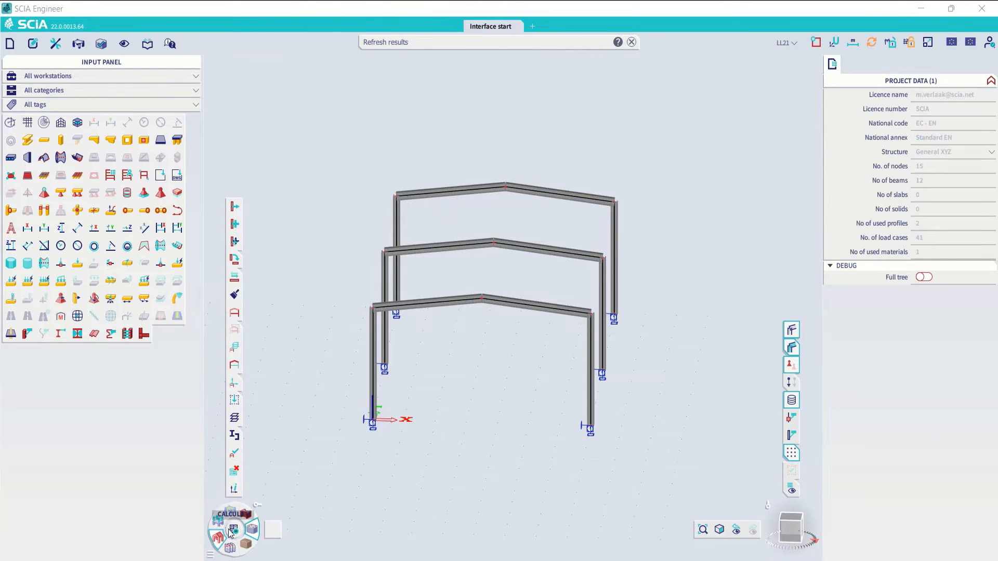
pyautogui.click(375, 457)
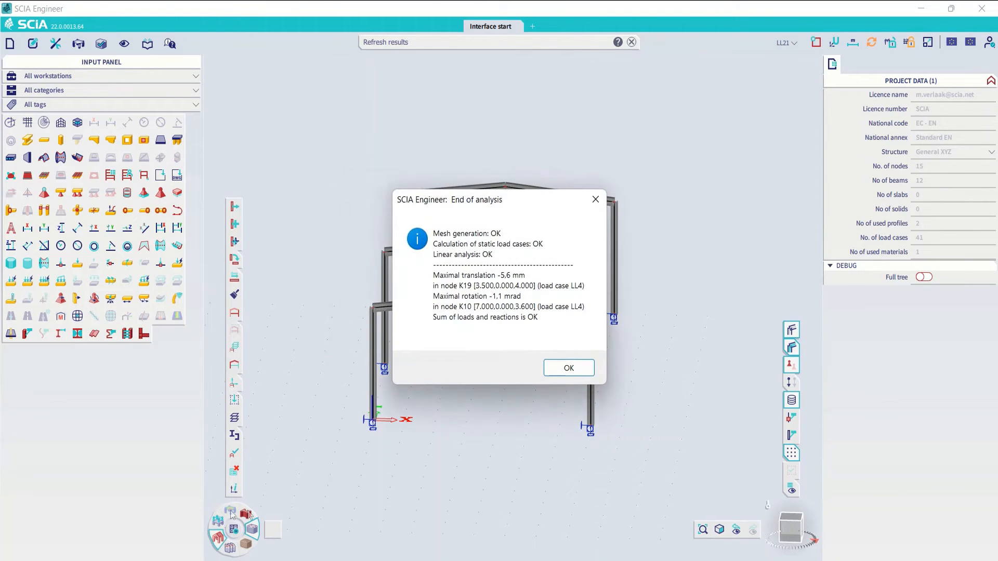
pyautogui.click(557, 367)
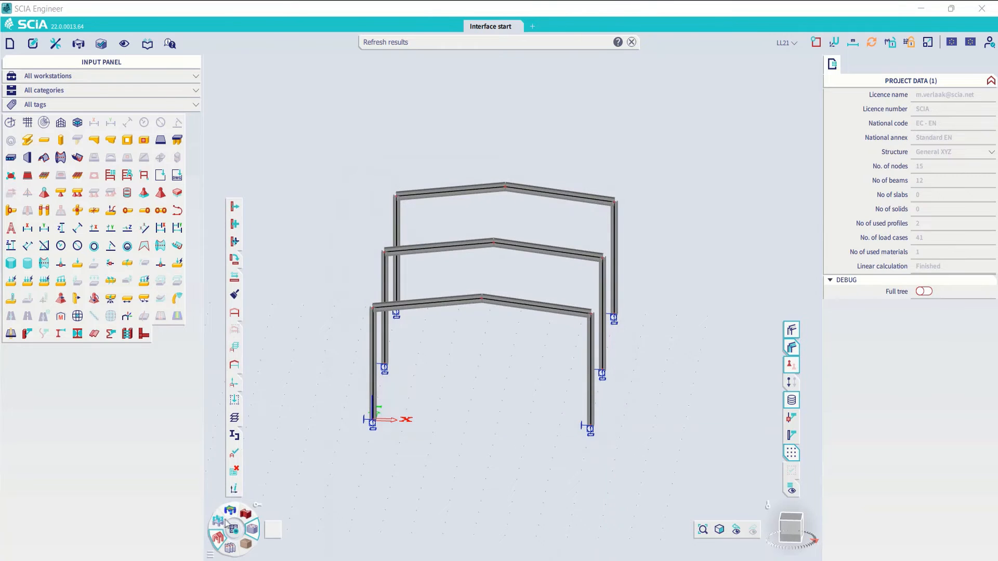
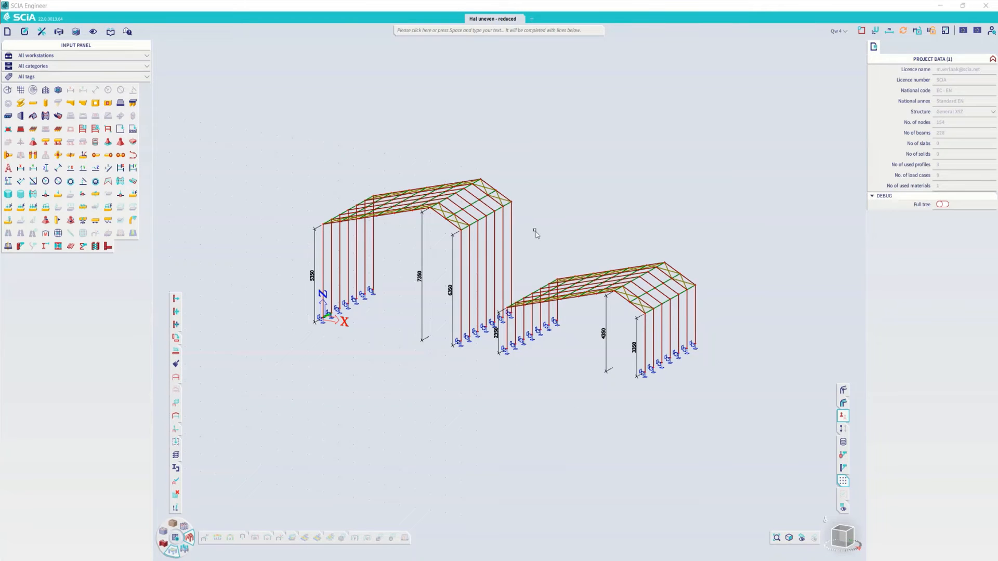
# - Open the input table for the structure of the two halls
pyautogui.scroll(3, 535, 242)
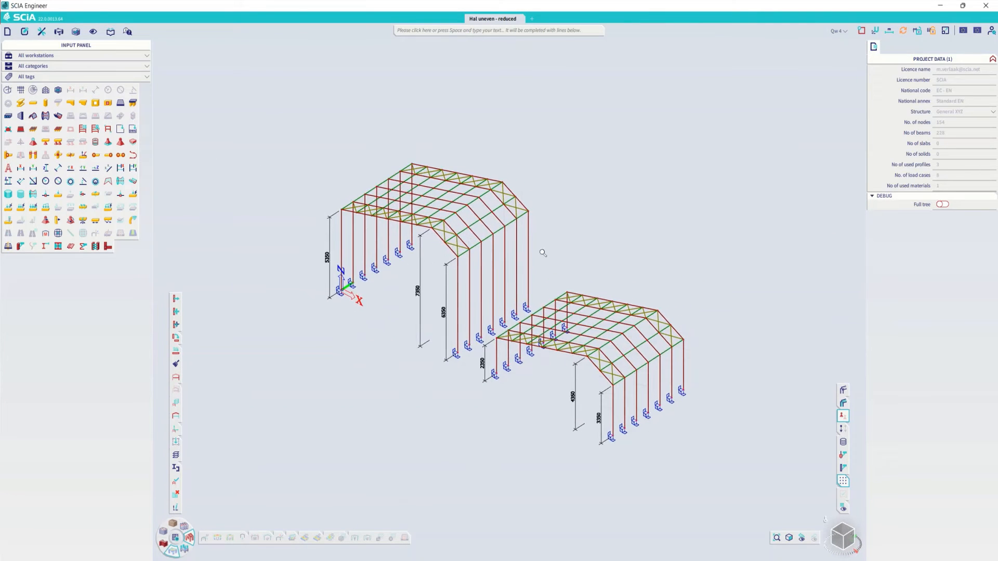
pyautogui.moveTo(542, 253); pyautogui.dragTo(546, 232, button='middle')
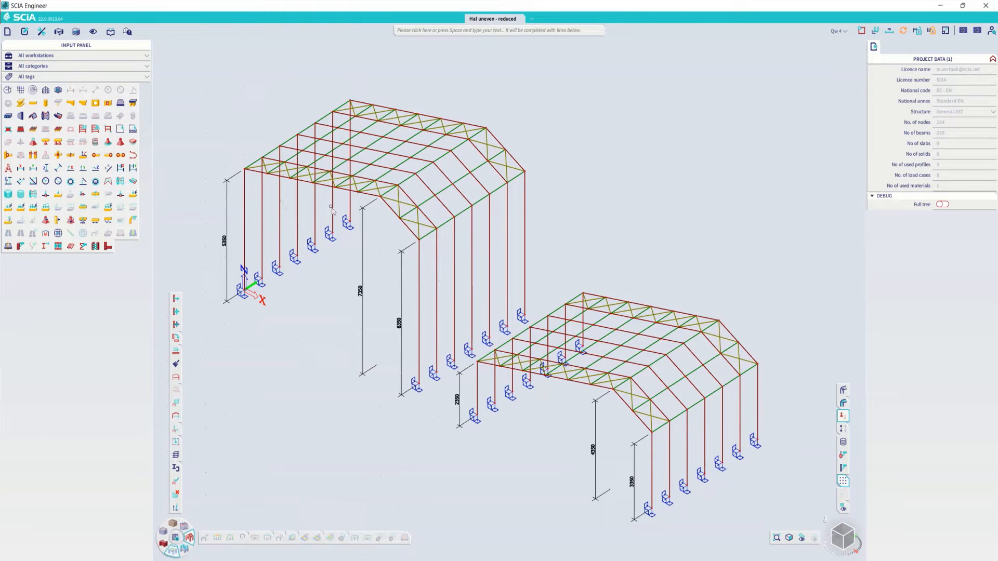
pyautogui.click(41, 31)
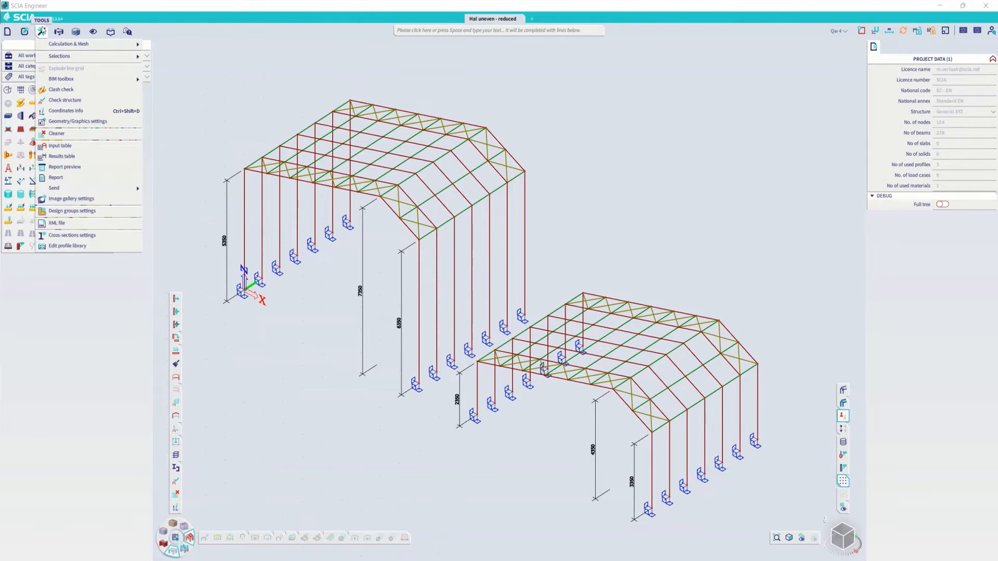
pyautogui.click(63, 145)
pyautogui.moveTo(153, 218); pyautogui.dragTo(499, 189)
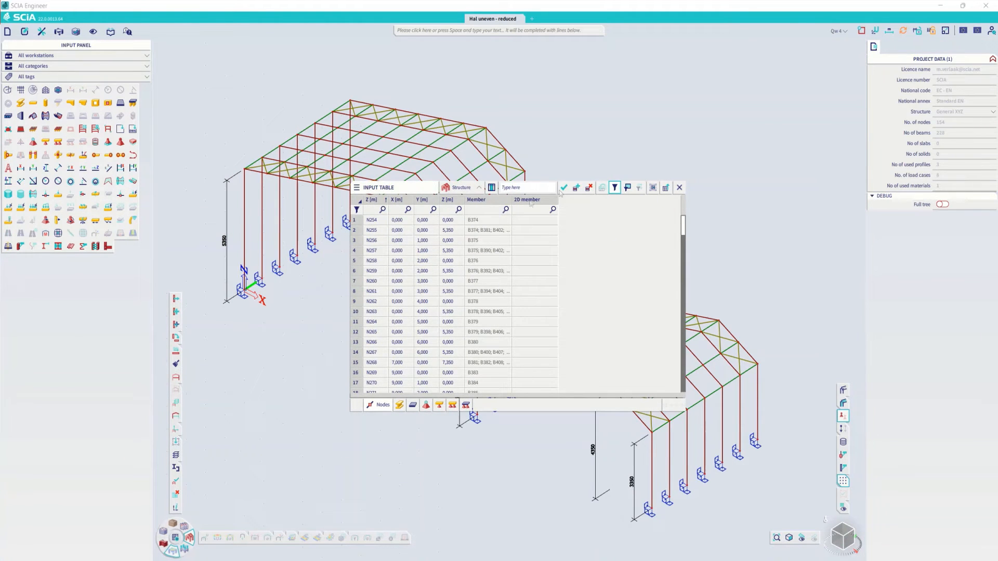
# - Look through the 1D members and 2D members tables and return to the nodes table
pyautogui.click(399, 405)
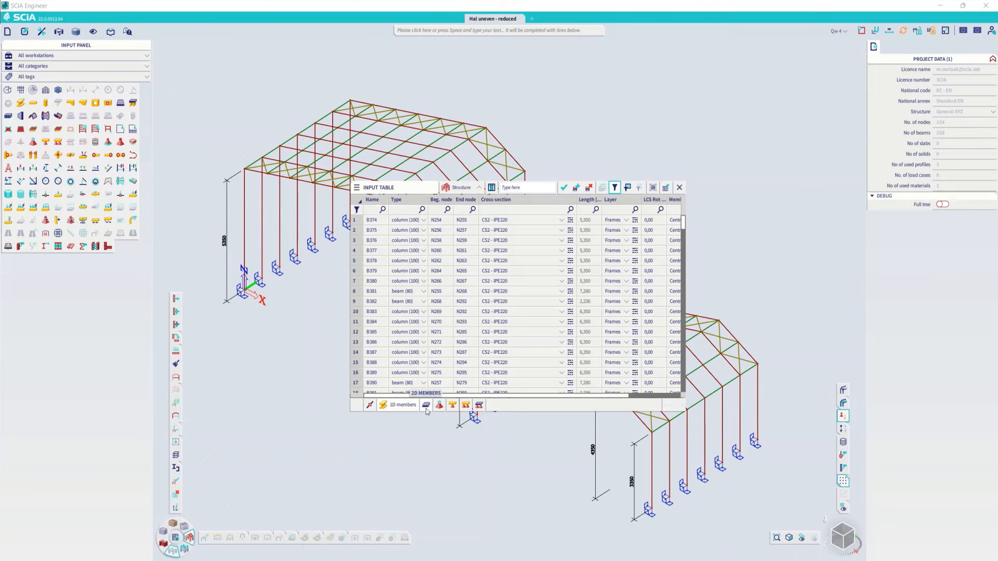
pyautogui.click(425, 406)
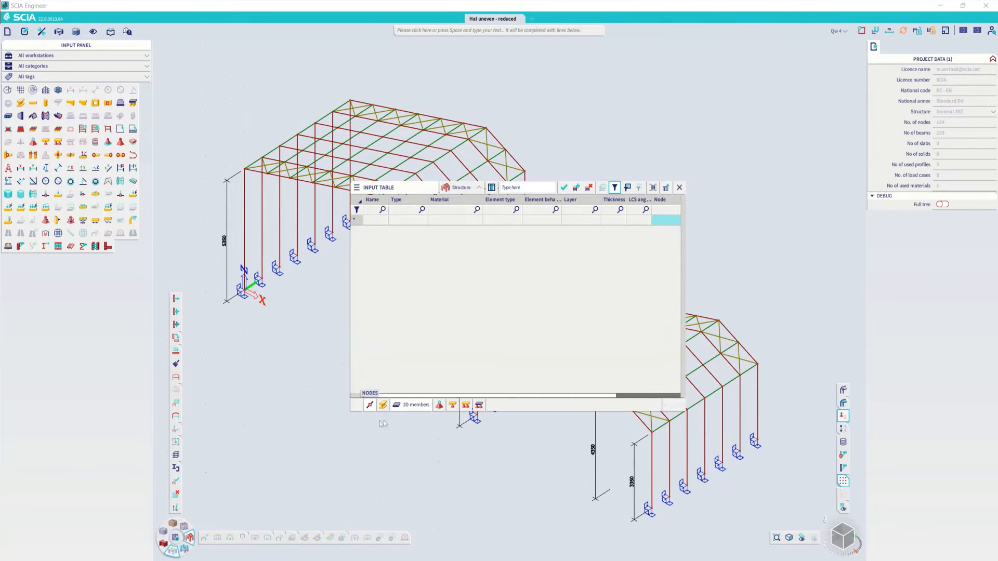
pyautogui.click(370, 405)
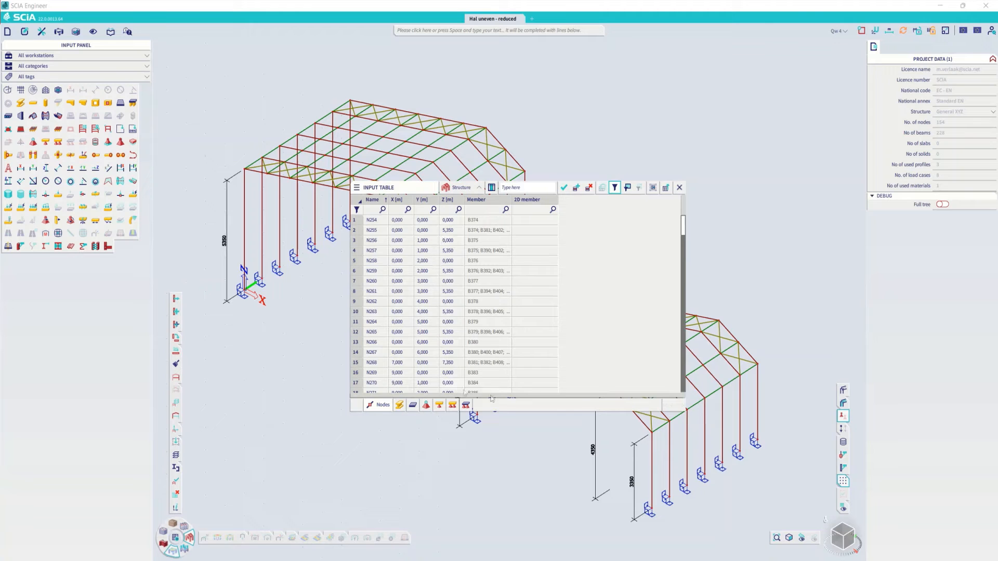
# - Dock the input table below the 3D view and fit the two halls in the remaining model area
pyautogui.moveTo(421, 192); pyautogui.dragTo(383, 327)
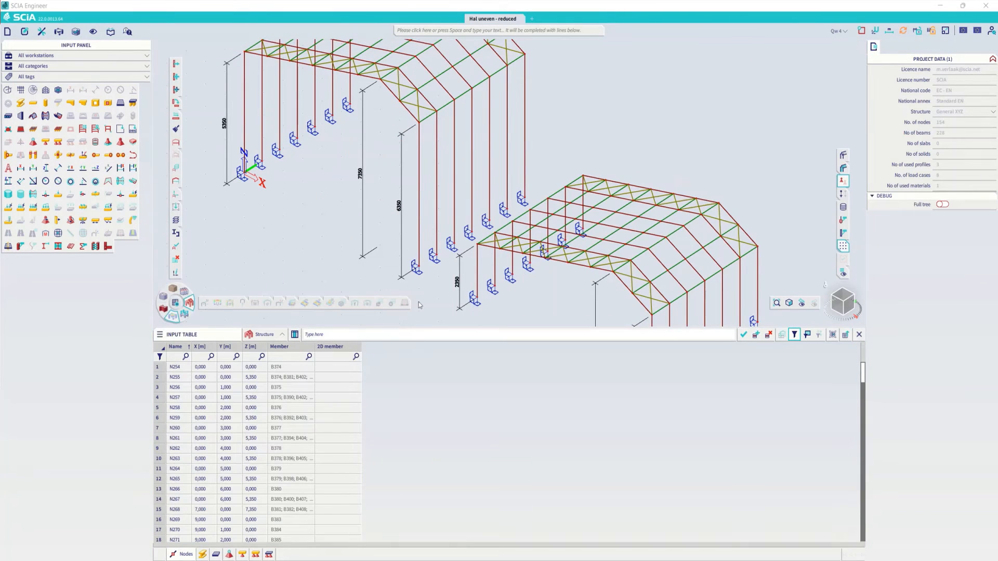
pyautogui.click(363, 231)
pyautogui.scroll(-2, 444, 253)
pyautogui.press('Escape')
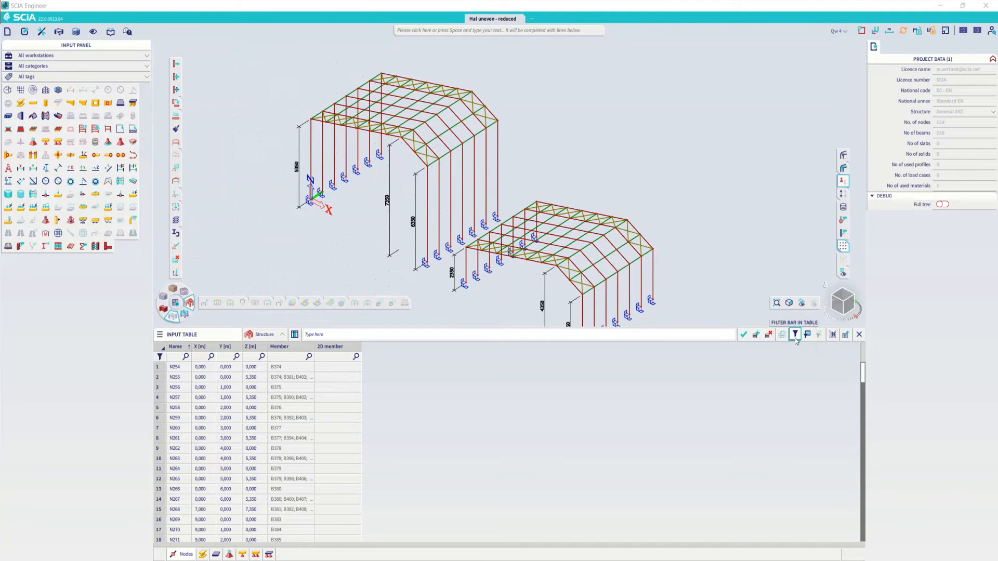
# - Filter the nodes table on Z = 0 and select all the filtered base nodes of both halls
pyautogui.moveTo(796, 339)
pyautogui.click(794, 335)
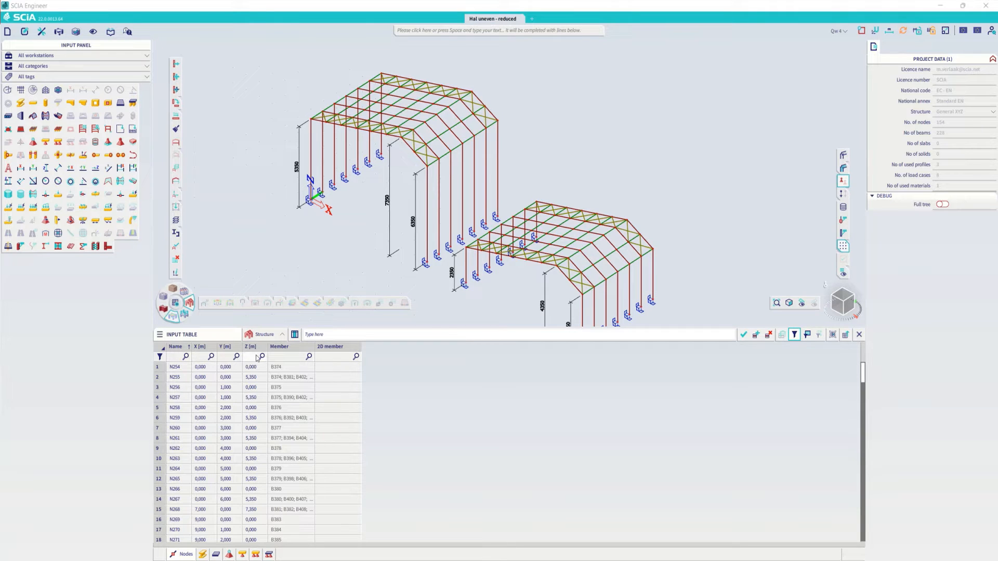
pyautogui.write('=0')
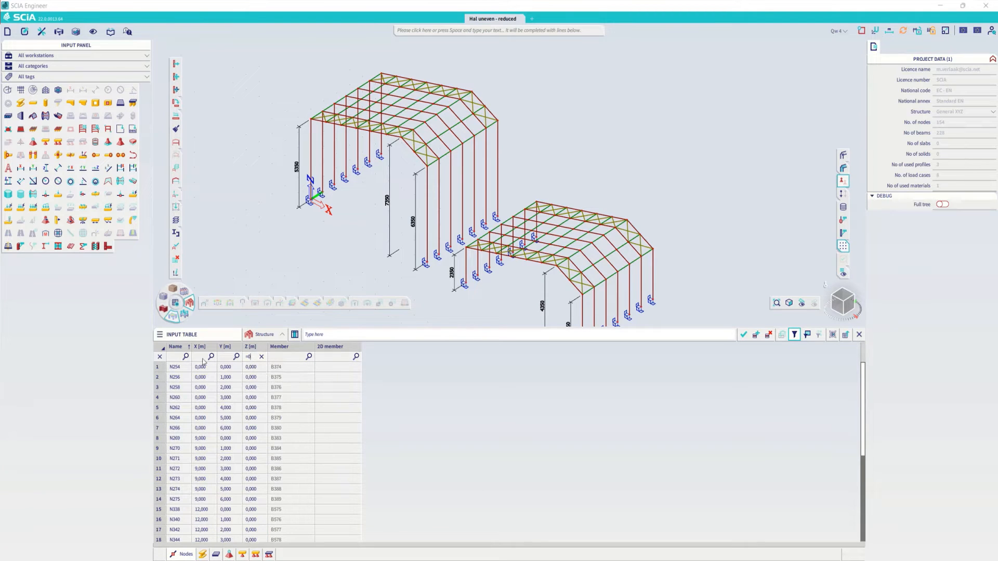
pyautogui.click(174, 367)
pyautogui.scroll(-5, 187, 422)
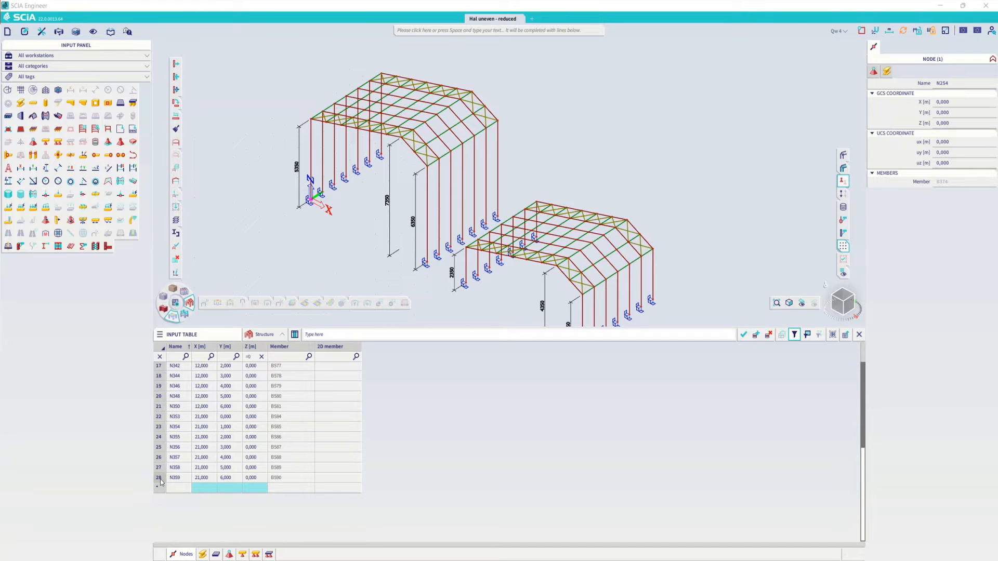
pyautogui.keyDown('shift'); pyautogui.click(160, 479); pyautogui.keyUp('shift')
pyautogui.scroll(-3, 534, 184)
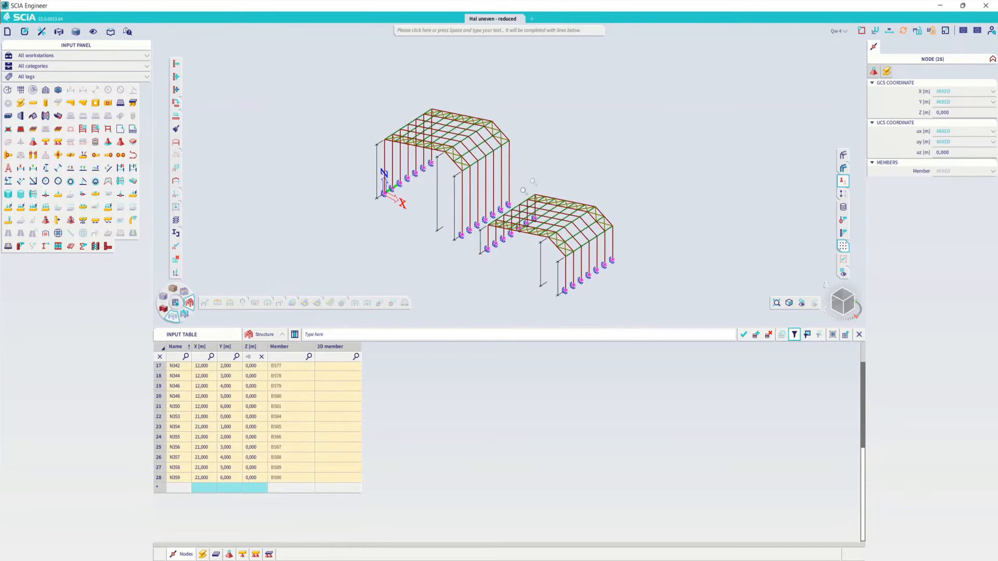
pyautogui.moveTo(534, 185)
pyautogui.keyDown('ctrl'); pyautogui.mouseDown(button='right')
pyautogui.moveTo(521, 200)
pyautogui.moveTo(525, 190)
pyautogui.mouseUp(button='right'); pyautogui.keyUp('ctrl')
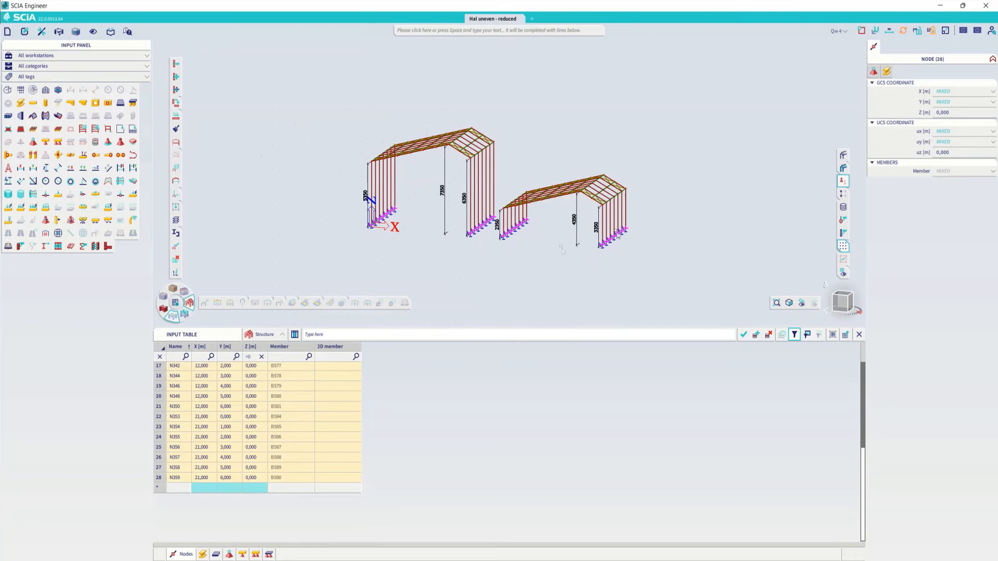
# - Set the UCS uz coordinate of the selected base nodes to -1 m and return it to 0 m
pyautogui.click(947, 153)
pyautogui.write('-1')
pyautogui.press('Return')
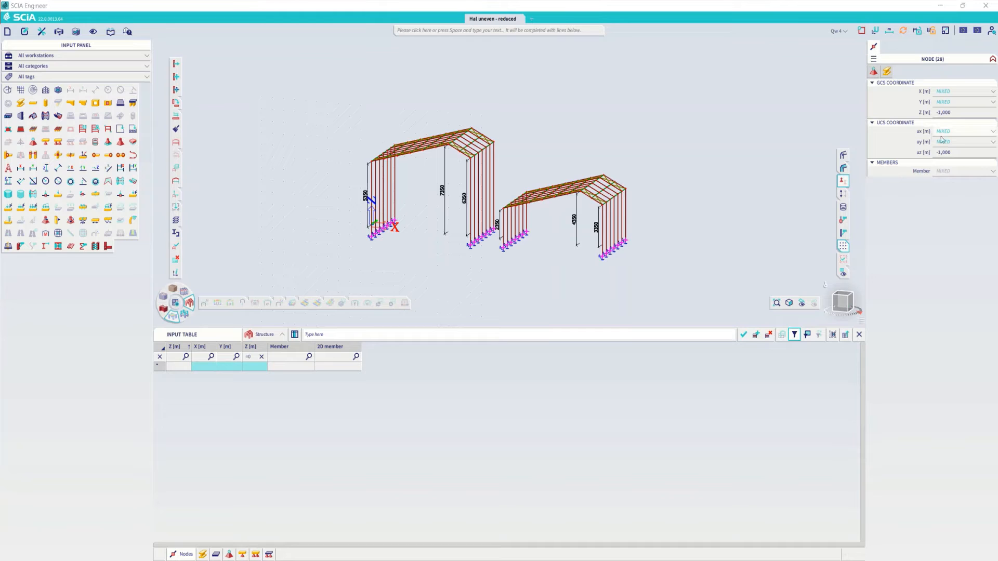
pyautogui.click(955, 153)
pyautogui.write('0')
pyautogui.press('Return')
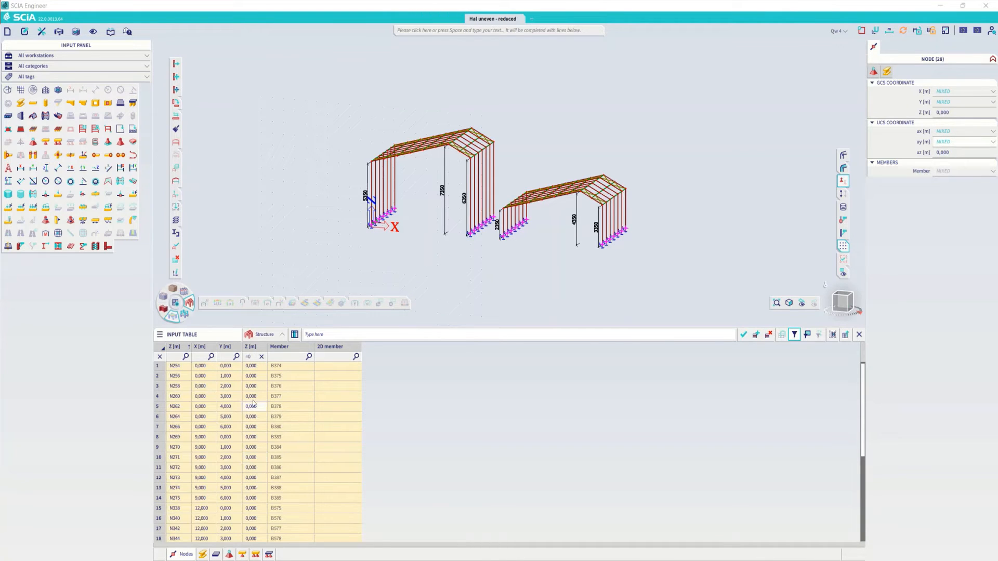
# - Filter the nodes table on Z greater than 4.5 m and select all the filtered roof nodes
pyautogui.click(249, 357)
pyautogui.write('>4,5')
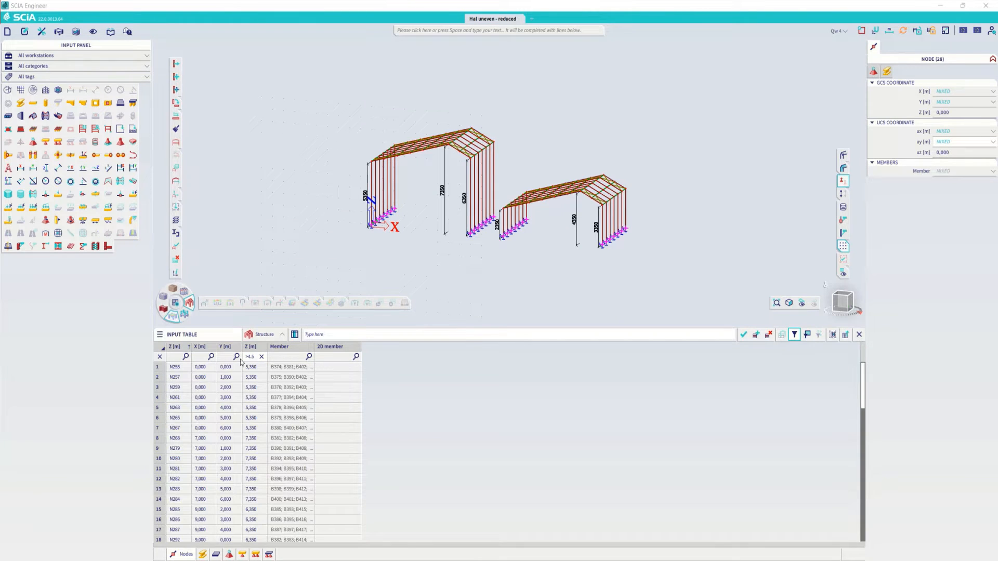
pyautogui.click(158, 366)
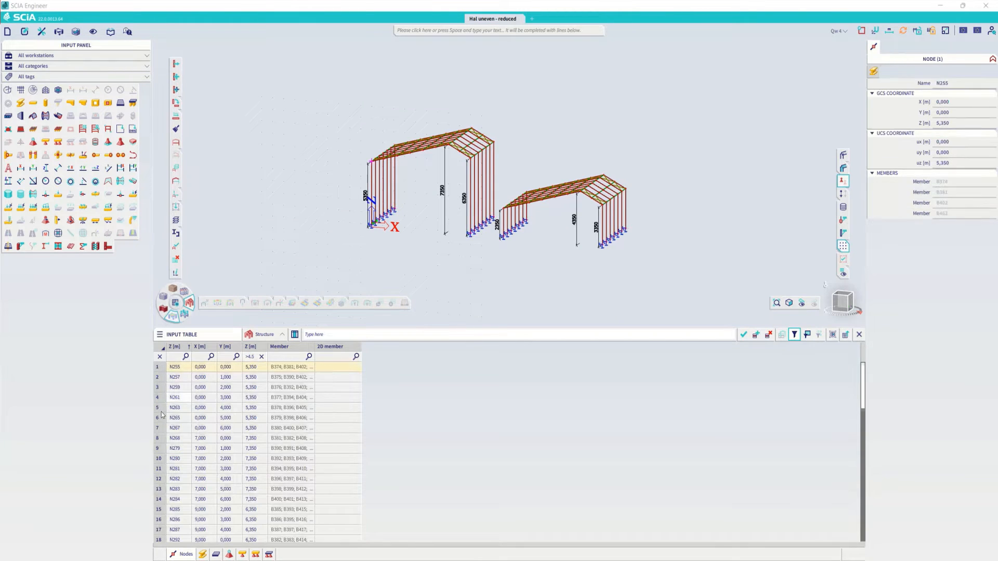
pyautogui.scroll(-15, 162, 458)
pyautogui.keyDown('shift'); pyautogui.click(159, 477); pyautogui.keyUp('shift')
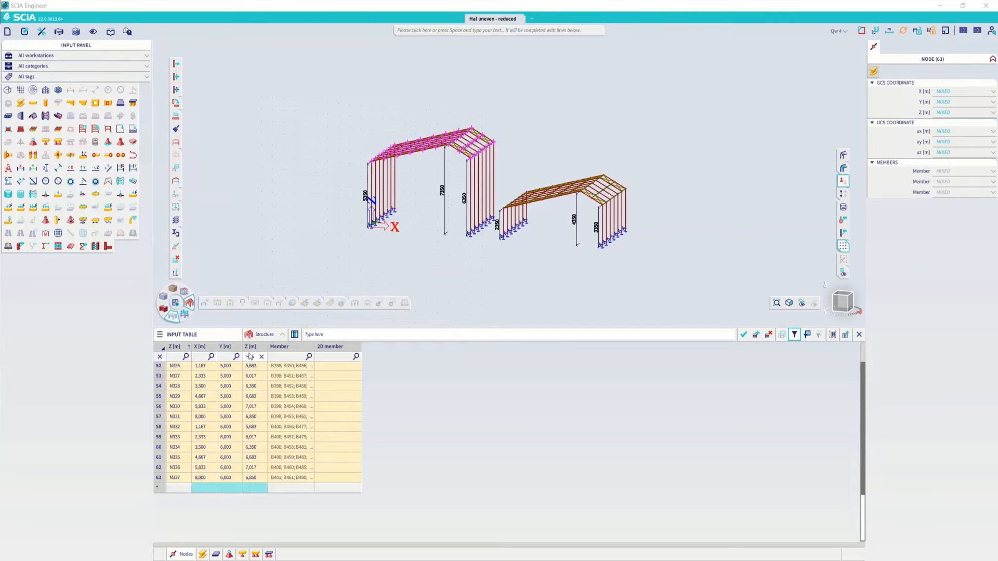
# - Change the Z filter to less than 4.5 m and select all the filtered nodes
pyautogui.click(249, 357)
pyautogui.write('<')
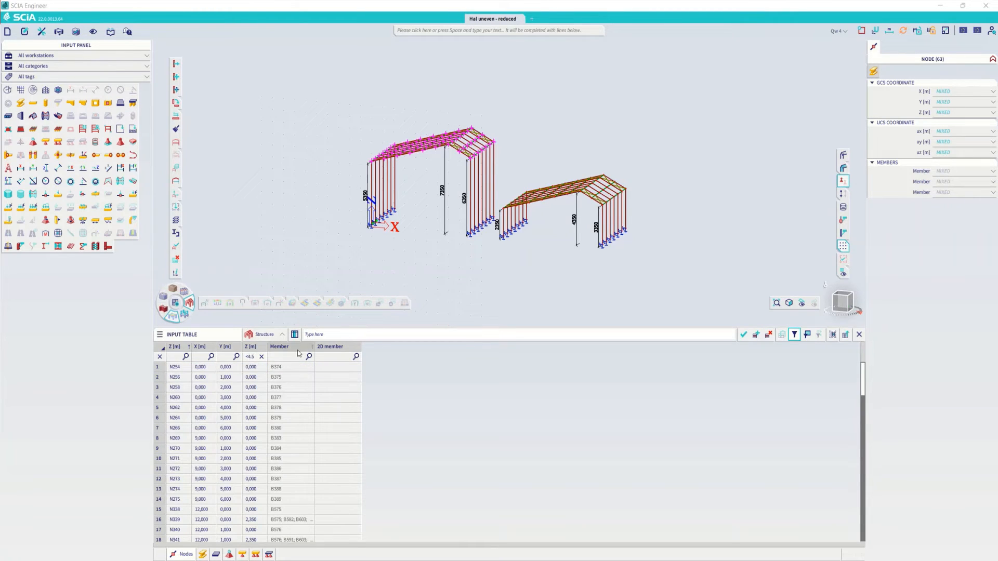
pyautogui.click(158, 367)
pyautogui.scroll(-20, 160, 458)
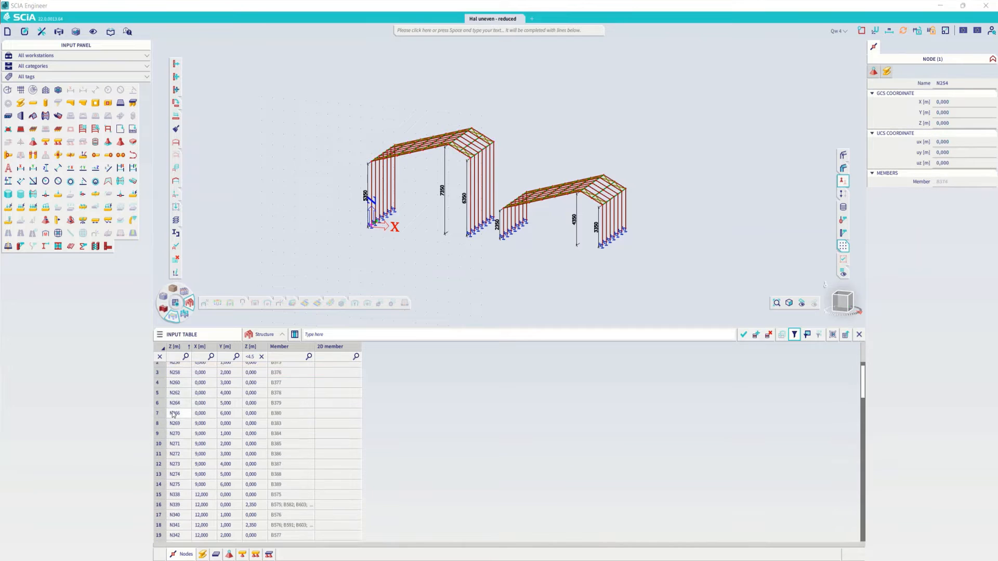
pyautogui.keyDown('shift'); pyautogui.click(163, 479); pyautogui.keyUp('shift')
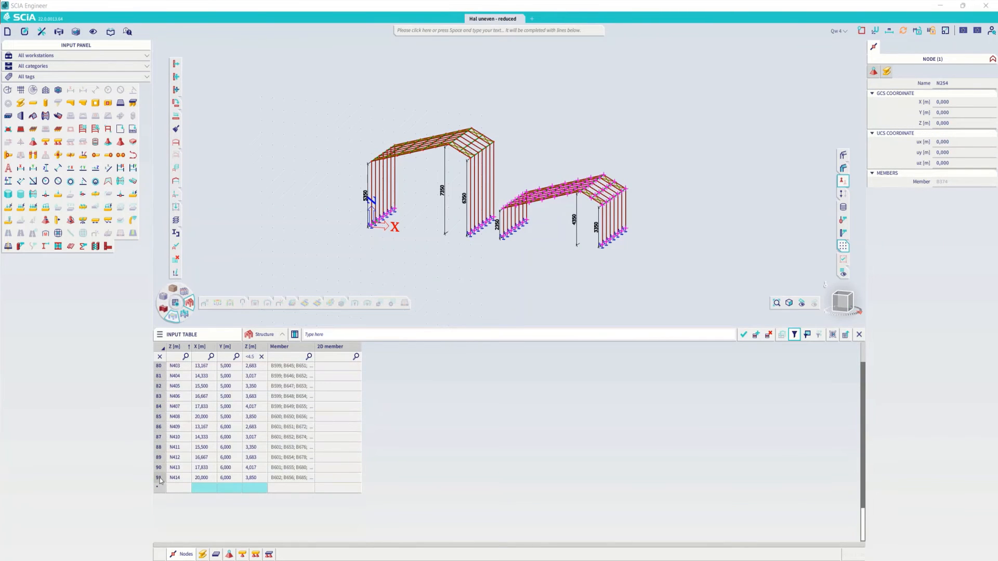
pyautogui.keyDown('ctrl'); pyautogui.moveTo(526, 248); pyautogui.dragTo(550, 247, button='right'); pyautogui.keyUp('ctrl')
pyautogui.scroll(3, 502, 193)
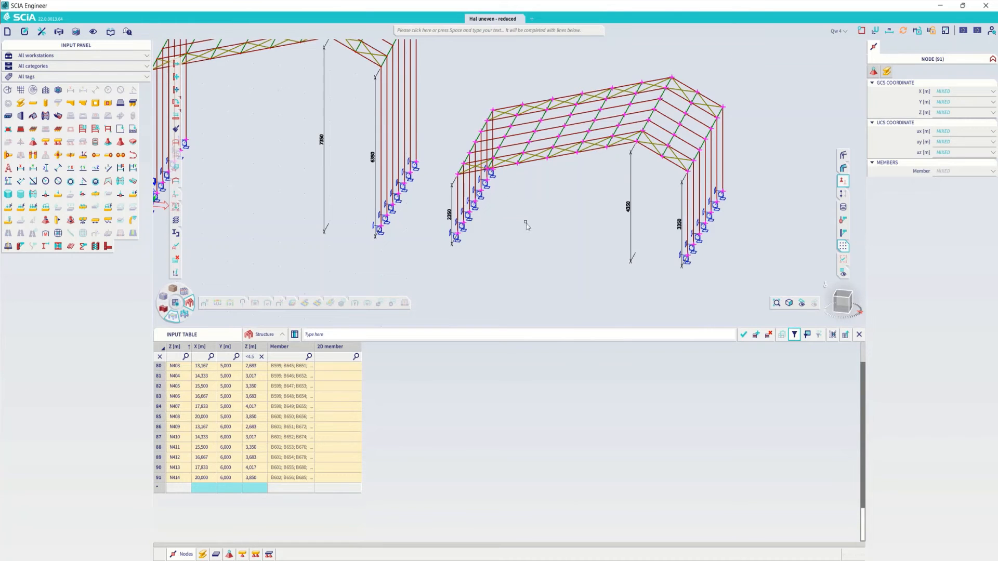
# - Filter the nodes table on the Z range (0;4.5) and select all the roof nodes of the lower hall
pyautogui.click(250, 357)
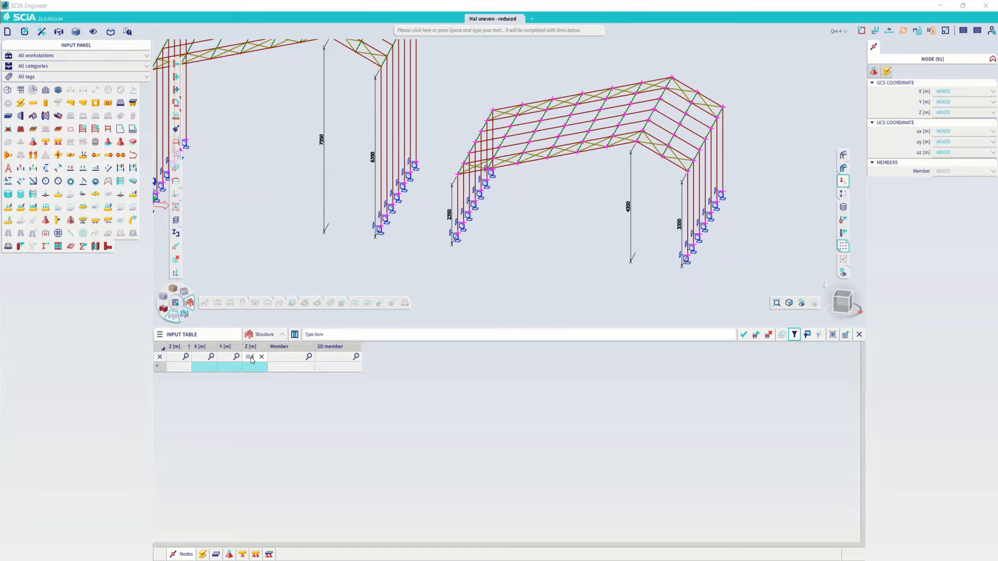
pyautogui.write('(0;4.5)')
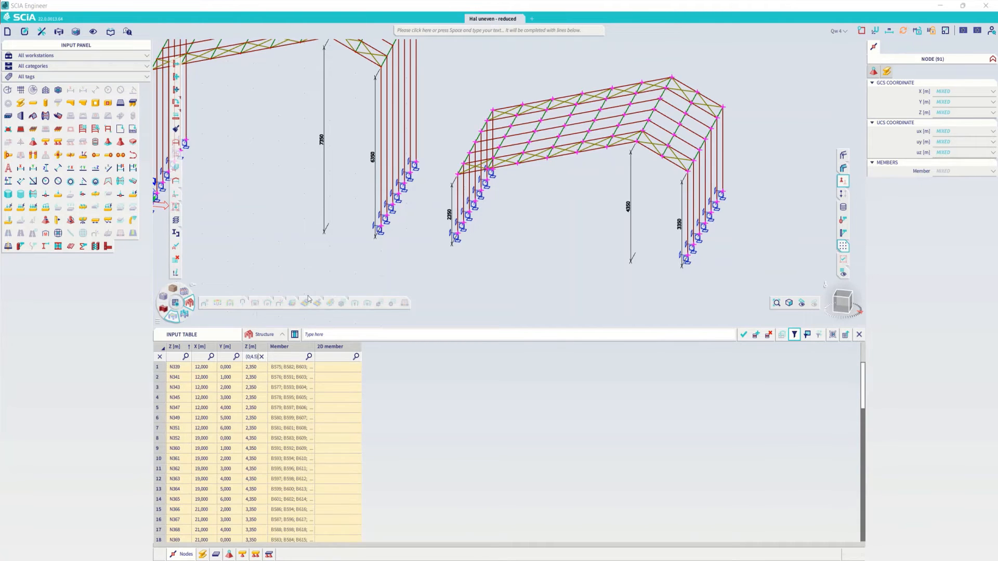
pyautogui.click(160, 367)
pyautogui.scroll(-15, 173, 442)
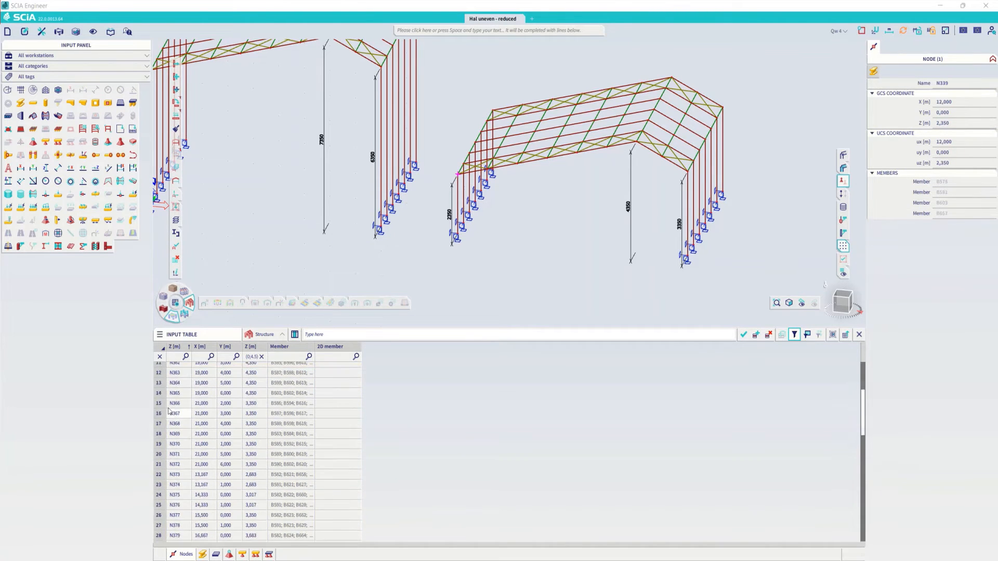
pyautogui.scroll(-3, 174, 443)
pyautogui.keyDown('shift'); pyautogui.click(159, 478); pyautogui.keyUp('shift')
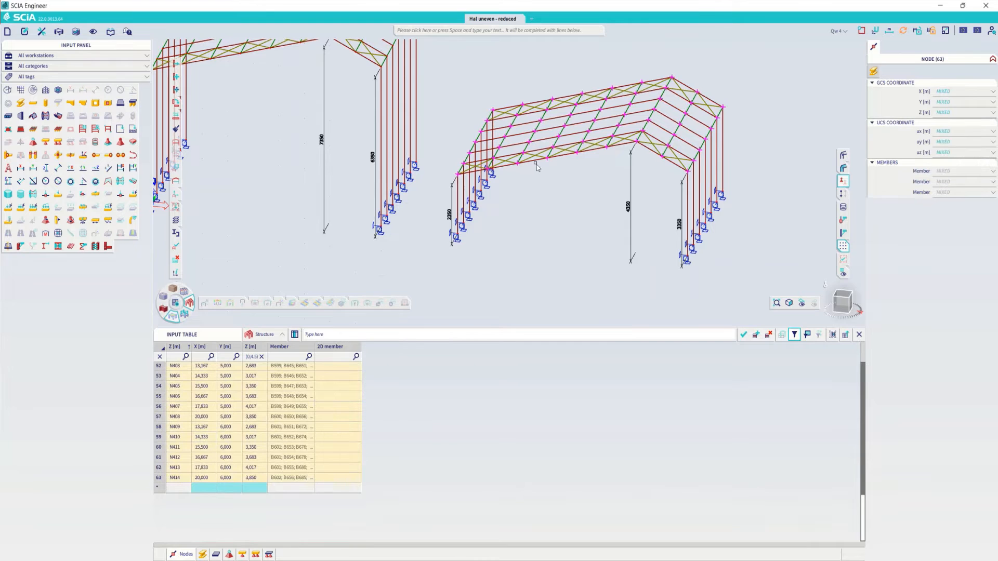
pyautogui.keyDown('ctrl'); pyautogui.moveTo(547, 175); pyautogui.dragTo(503, 218, button='right'); pyautogui.keyUp('ctrl')
pyautogui.scroll(-3, 557, 192)
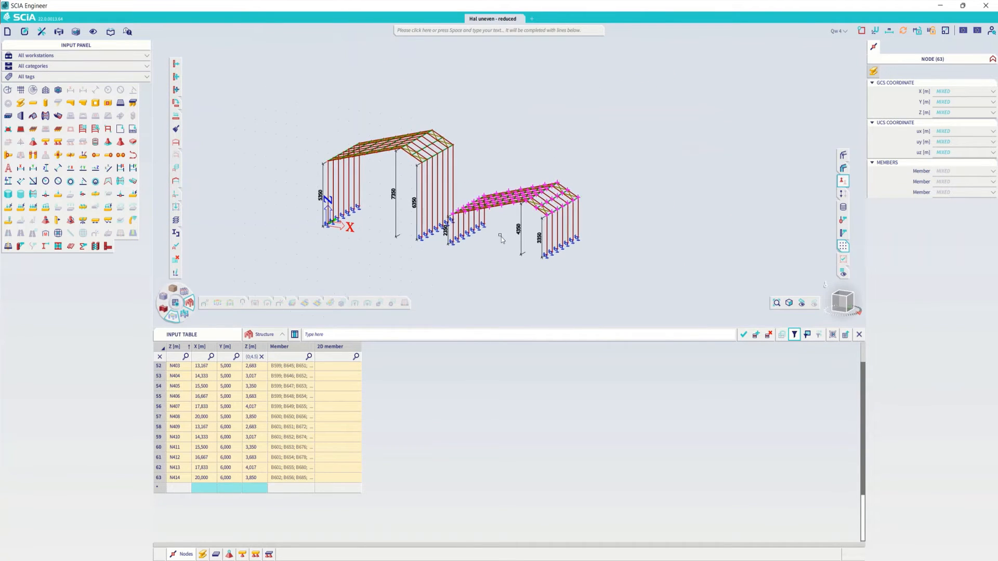
pyautogui.scroll(3, 525, 236)
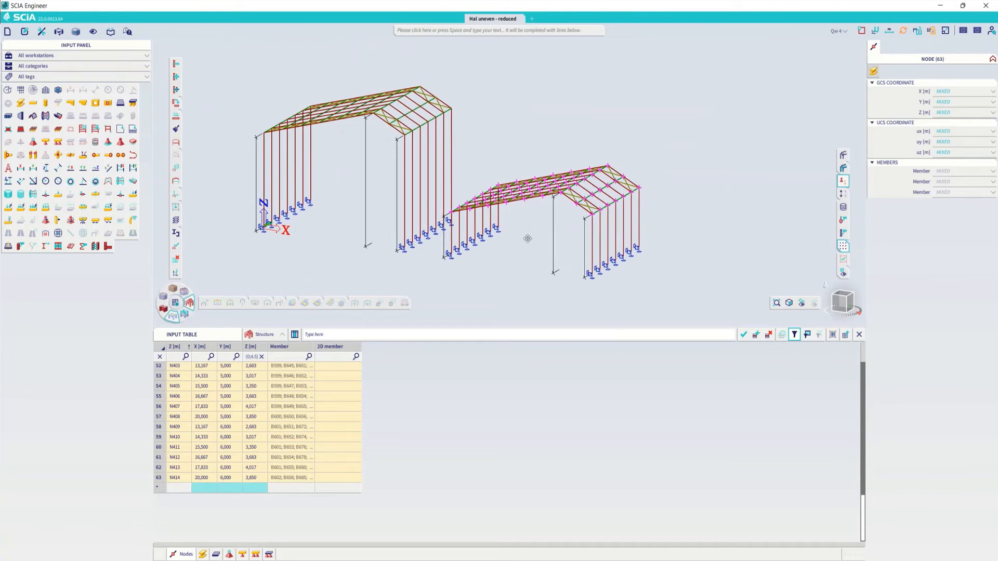
# - Divide the Z coordinates of all the lower hall's filtered roof nodes by 2 and multiply the resulting values by 4
pyautogui.click(373, 335)
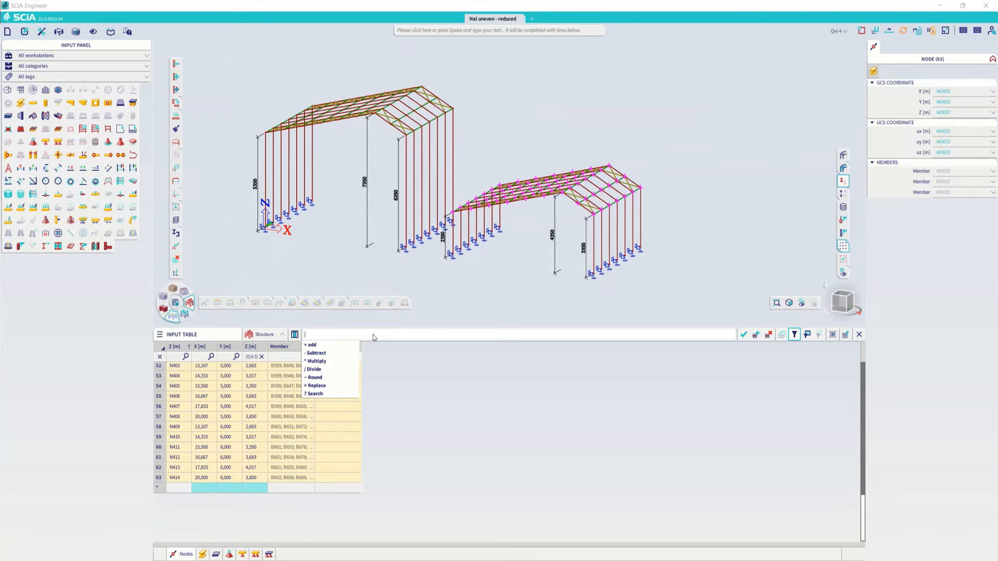
pyautogui.click(336, 338)
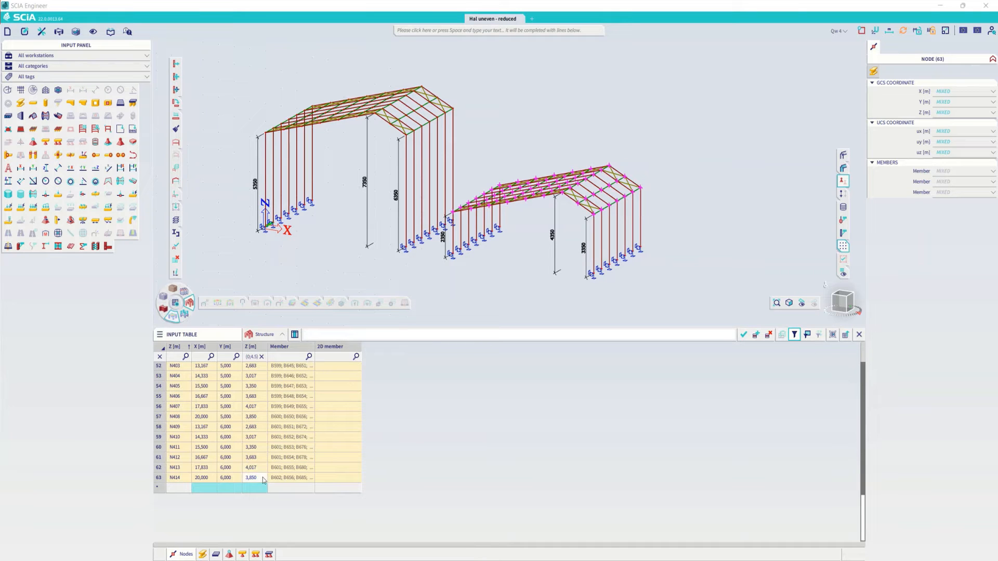
pyautogui.scroll(8, 266, 452)
pyautogui.scroll(9, 266, 448)
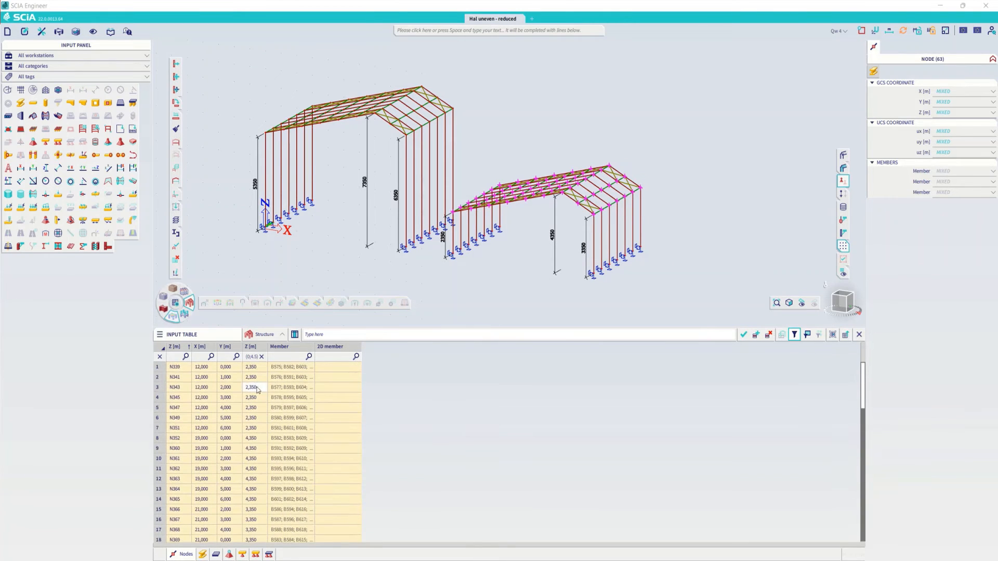
pyautogui.click(255, 370)
pyautogui.click(326, 333)
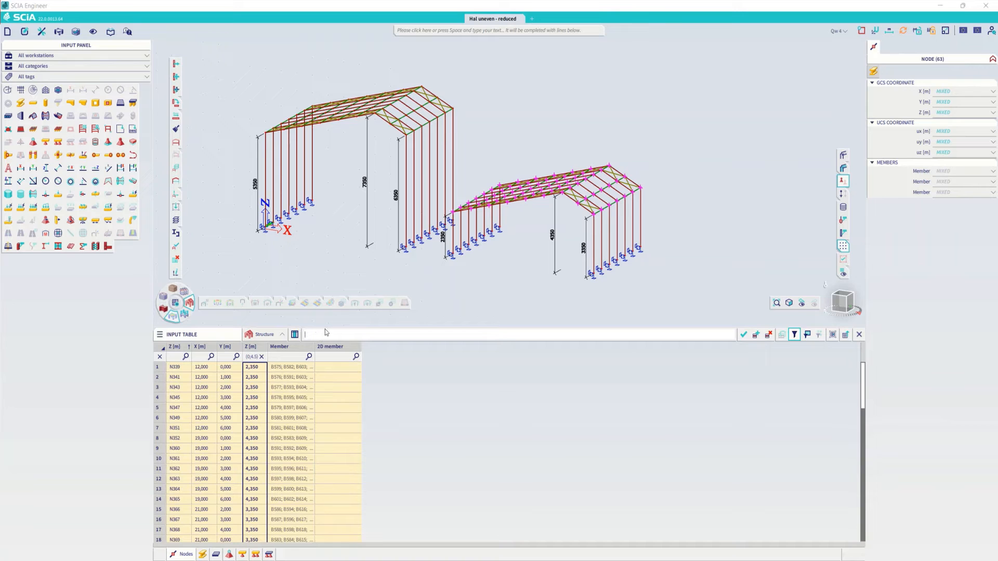
pyautogui.write('/2')
pyautogui.press('Return')
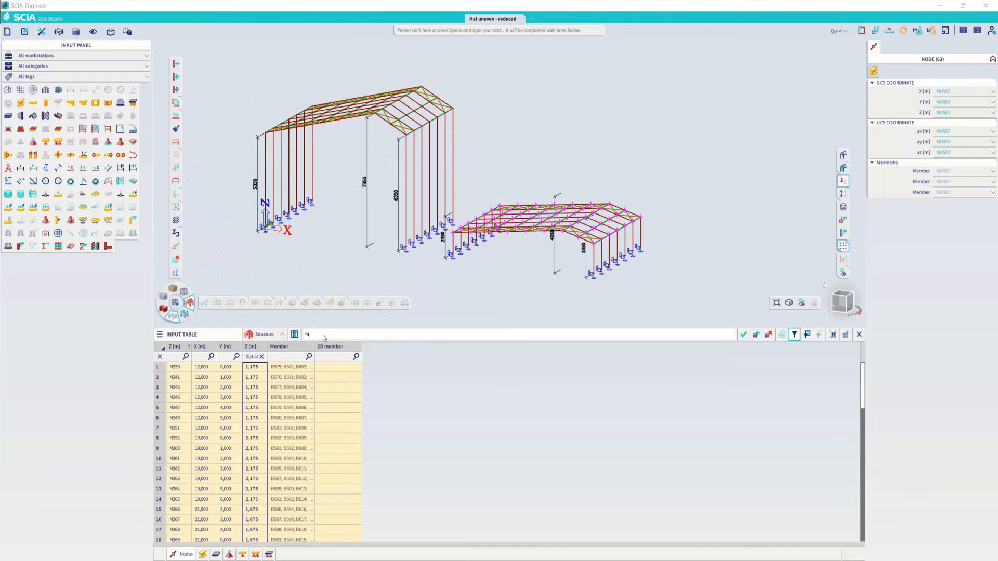
pyautogui.write('*4')
pyautogui.press('Return')
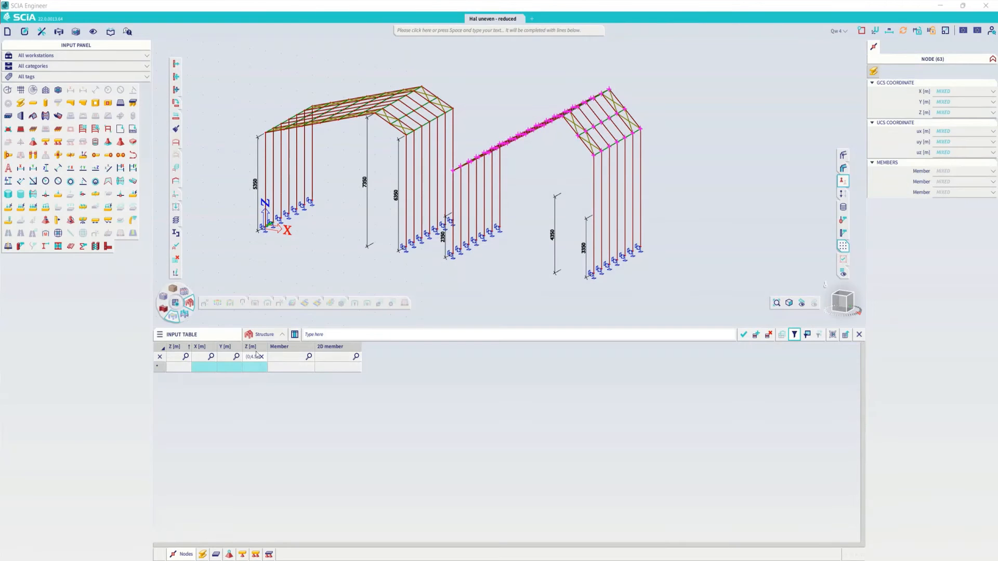
# - Undo the last two arithmetic changes to the Z coordinates of the lower hall's roof nodes
pyautogui.click(256, 357)
pyautogui.hotkey('ctrl', 'z')
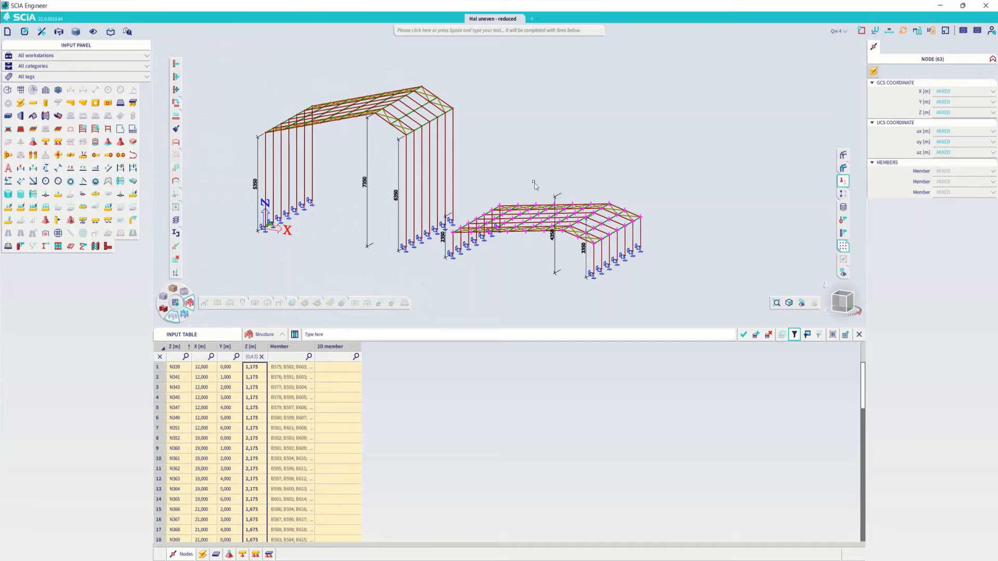
pyautogui.hotkey('ctrl', 'z')
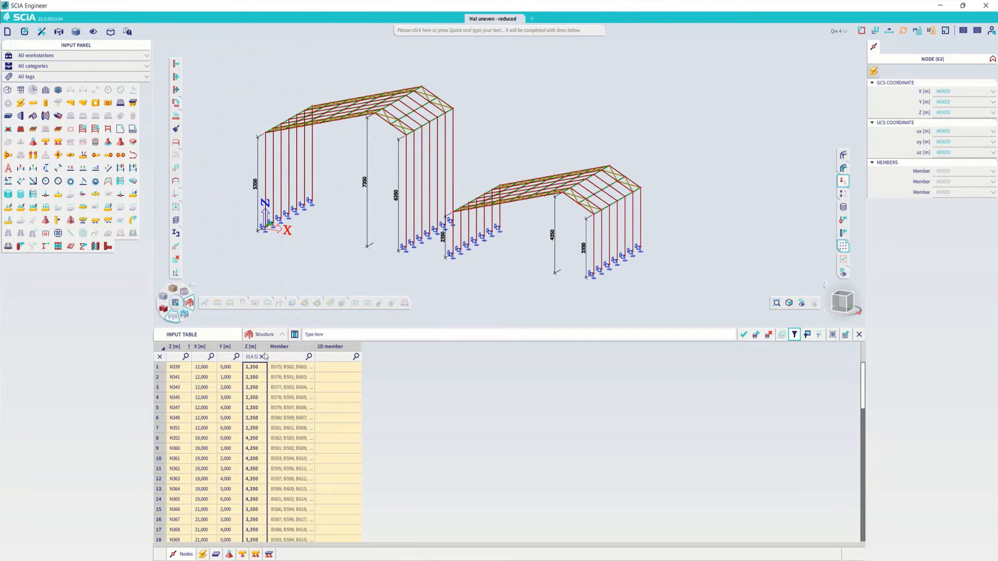
# - Filter the nodes table on Z greater than 4.5 m and select the Z coordinates of all filtered roof nodes
pyautogui.click(252, 356)
pyautogui.write('>')
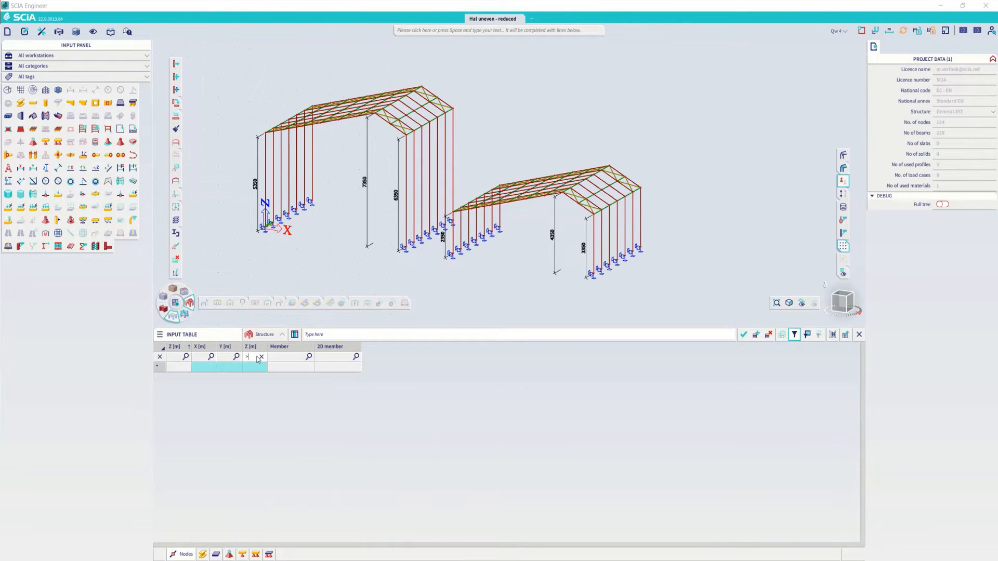
pyautogui.write('4.5')
pyautogui.click(252, 367)
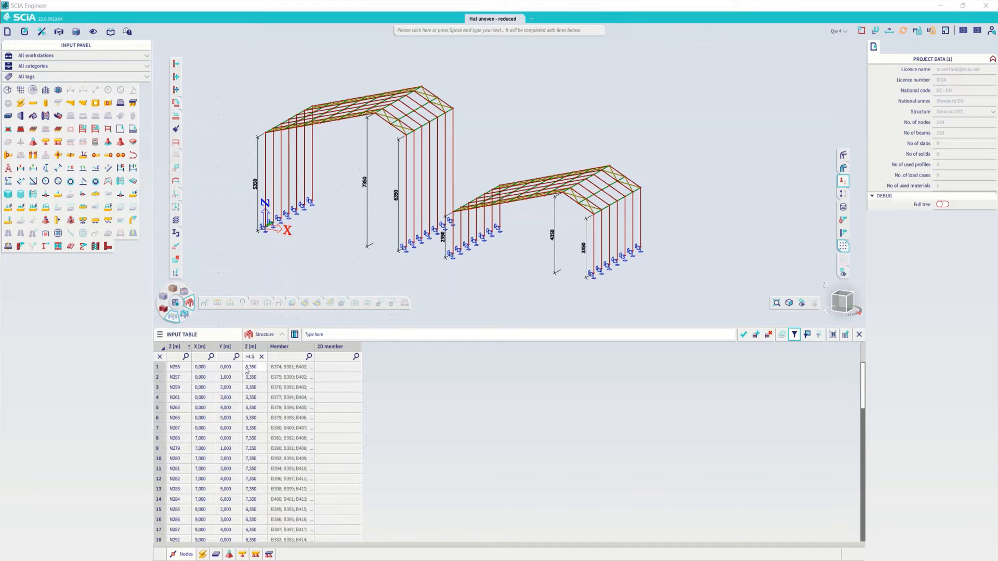
pyautogui.scroll(-15, 254, 379)
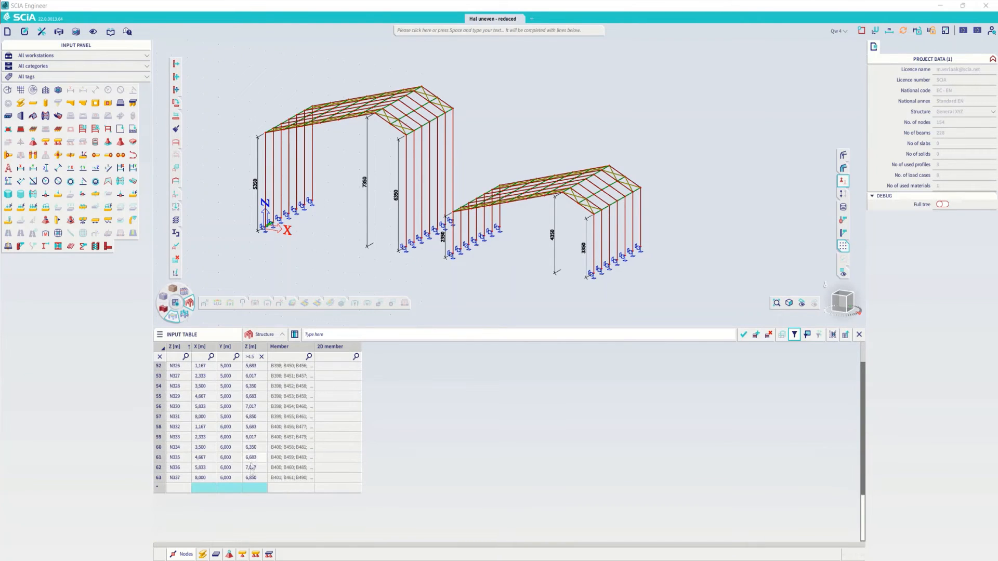
pyautogui.keyDown('shift'); pyautogui.click(252, 478); pyautogui.keyUp('shift')
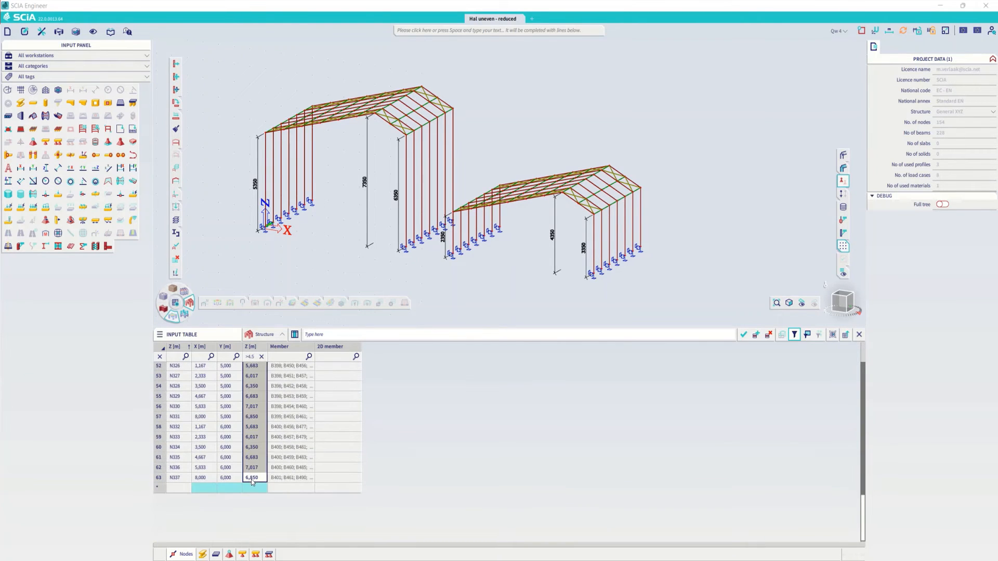
# - Try dividing the Z coordinates of the higher hall's roof nodes by 2, and undo the division
pyautogui.click(318, 336)
pyautogui.write('/2')
pyautogui.press('Return')
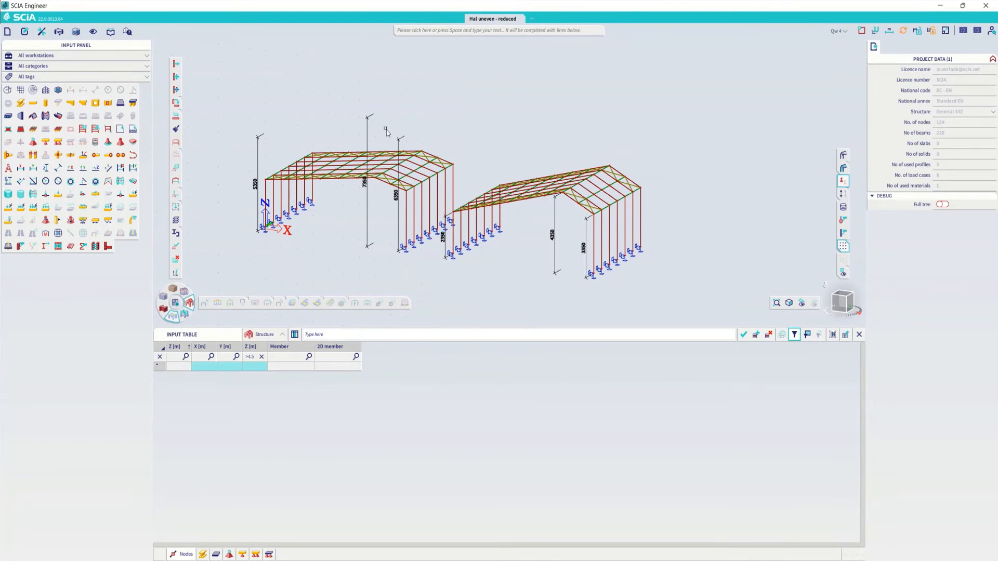
pyautogui.hotkey('ctrl', 'z')
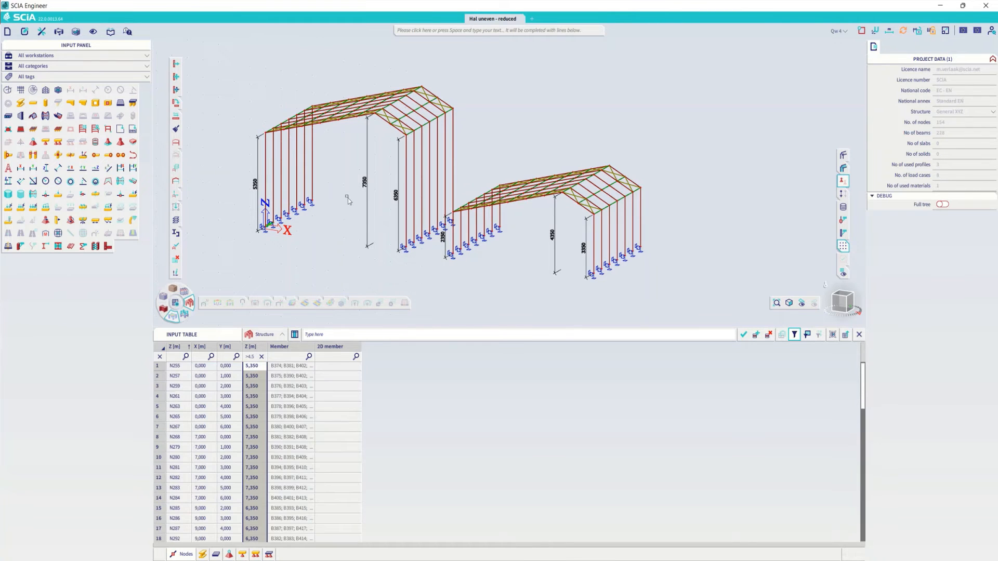
# - Select the roof nodes at the eaves on the far +X side of both halls in a front view
pyautogui.keyDown('ctrl'); pyautogui.moveTo(346, 197); pyautogui.dragTo(354, 198, button='right'); pyautogui.keyUp('ctrl')
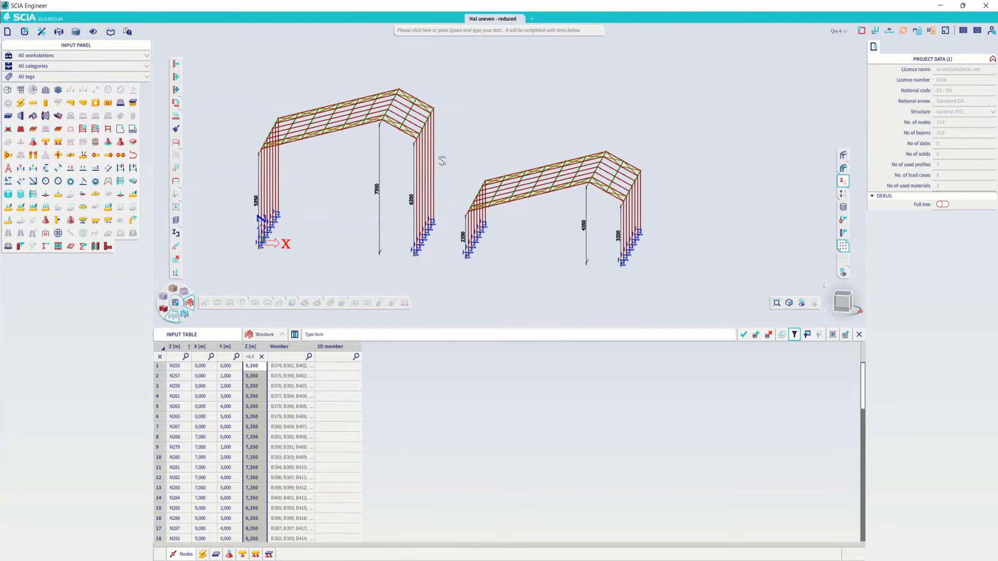
pyautogui.keyDown('ctrl'); pyautogui.moveTo(441, 161); pyautogui.dragTo(445, 156, button='right'); pyautogui.keyUp('ctrl')
pyautogui.moveTo(416, 96); pyautogui.dragTo(441, 135)
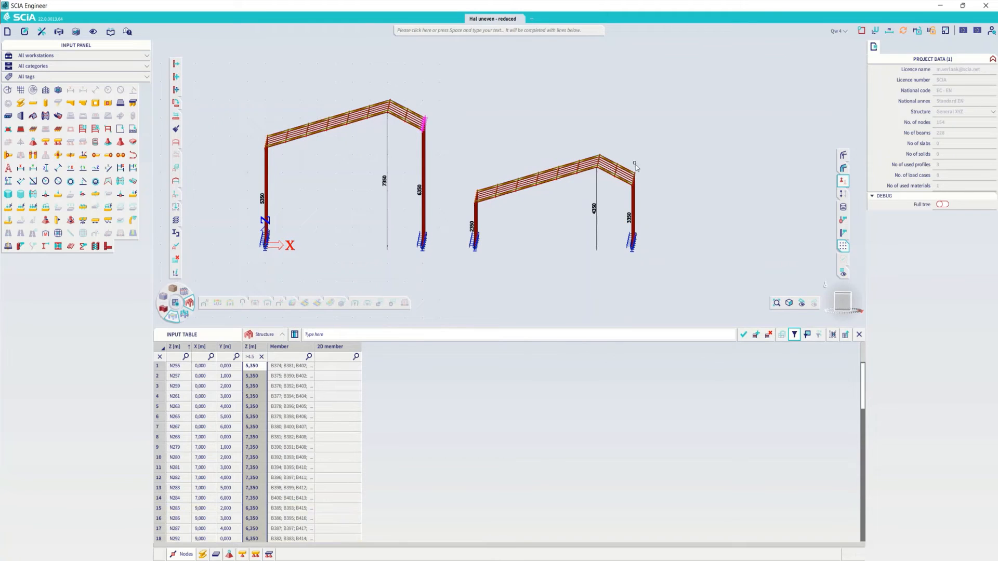
pyautogui.moveTo(635, 167); pyautogui.dragTo(656, 198)
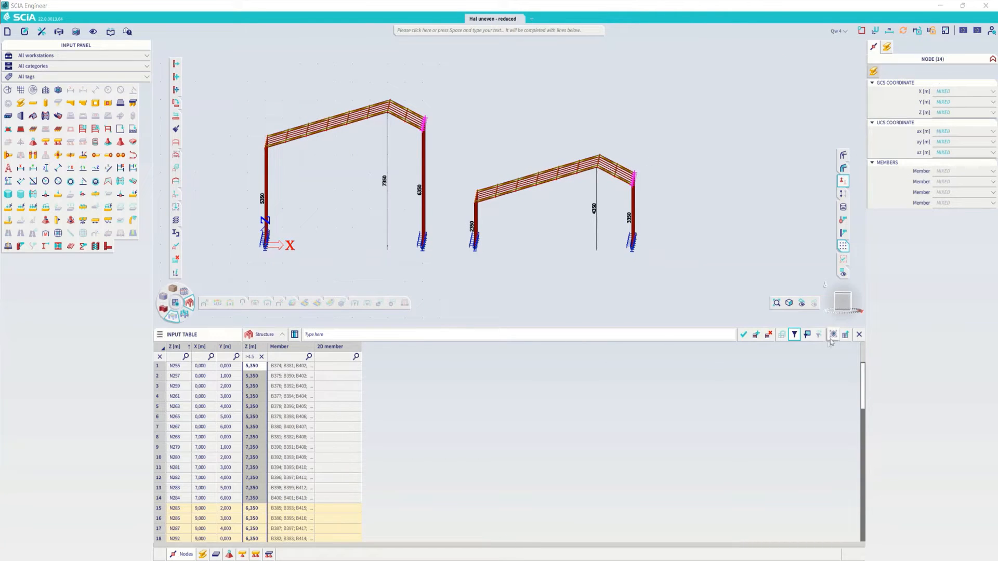
# - List only the selected eaves nodes with all filter conditions cleared, and select all their Z coordinates
pyautogui.click(807, 334)
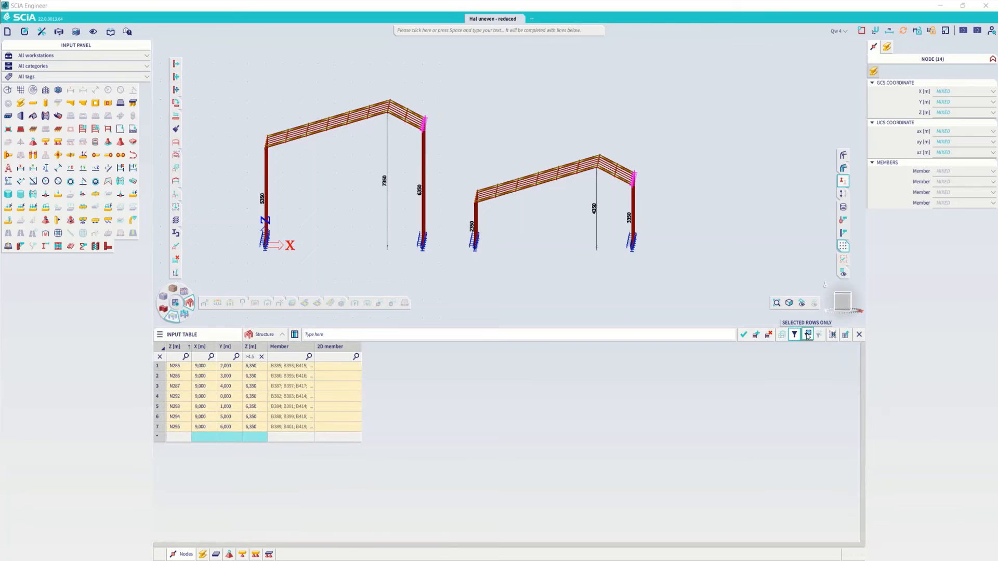
pyautogui.click(160, 358)
pyautogui.click(254, 366)
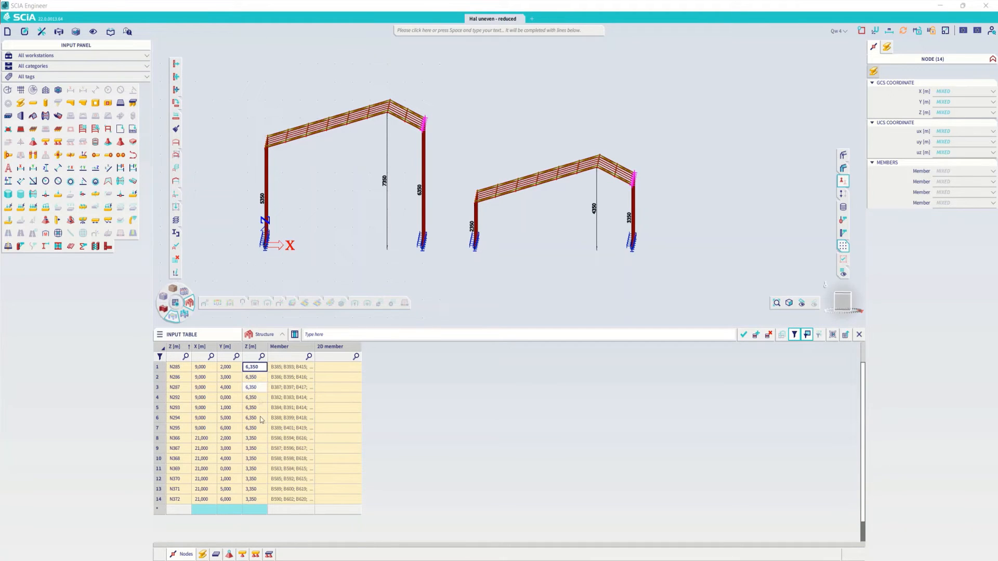
pyautogui.keyDown('shift'); pyautogui.click(254, 497); pyautogui.keyUp('shift')
# - Subtract 1 m from the selected eaves nodes' Z coordinates and add 2 m to the resulting values
pyautogui.click(336, 335)
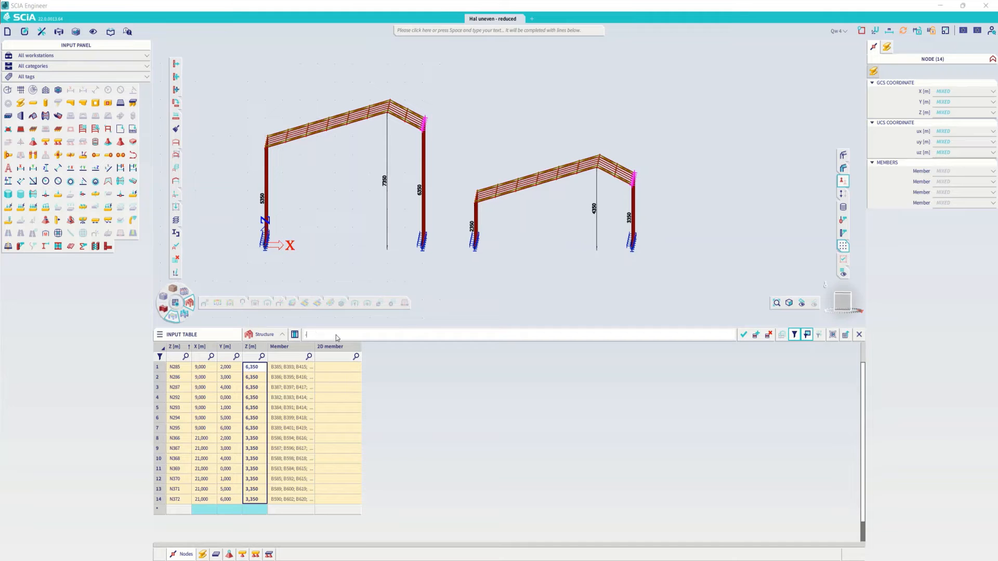
pyautogui.press('Return')
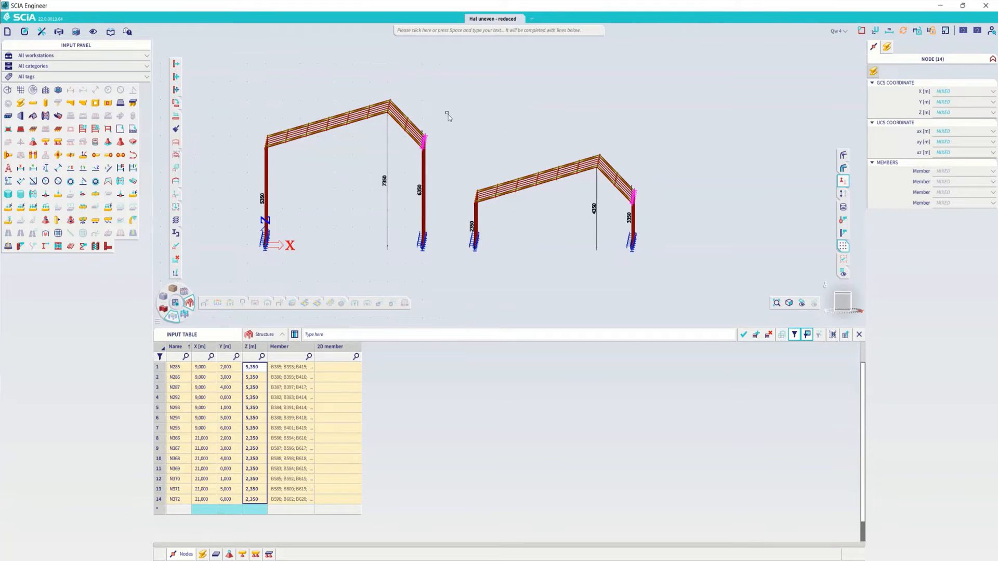
pyautogui.click(328, 336)
pyautogui.write('+2')
pyautogui.press('Return')
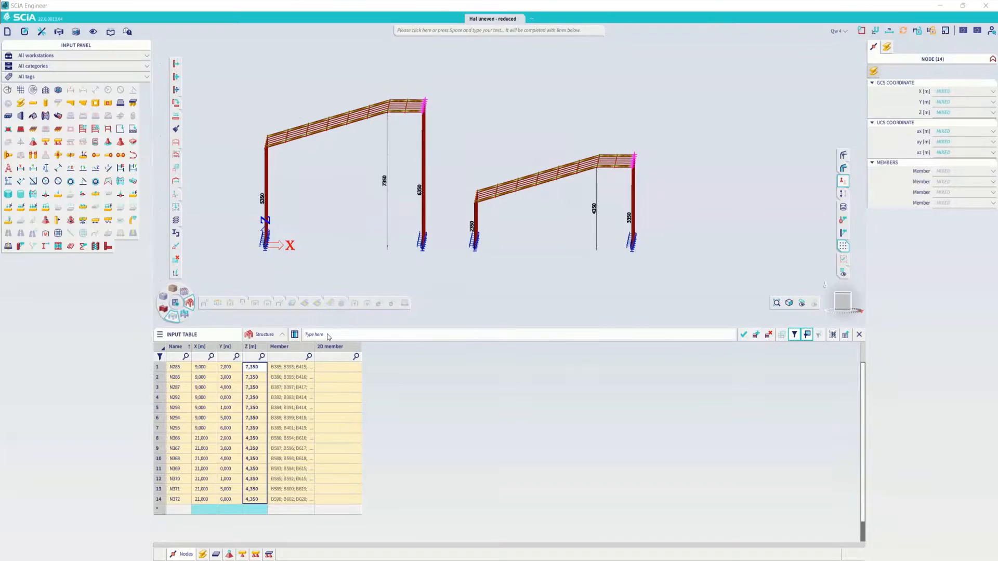
# - Subtract 1 m from the Z coordinates of the raised eaves nodes in both halls
pyautogui.keyDown('ctrl'); pyautogui.moveTo(534, 218); pyautogui.dragTo(523, 226, button='right'); pyautogui.keyUp('ctrl')
pyautogui.click(334, 336)
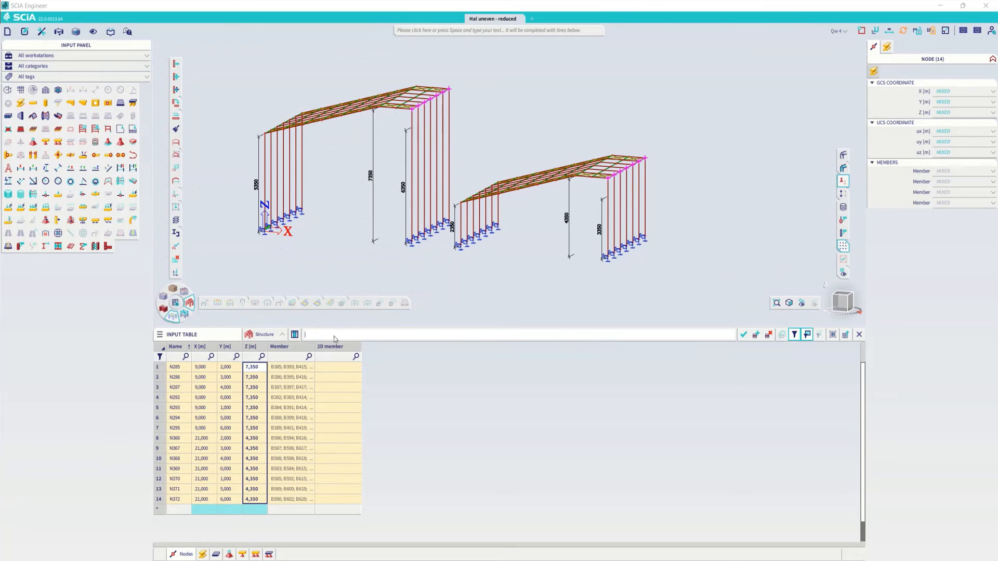
pyautogui.write('-1')
pyautogui.press('Return')
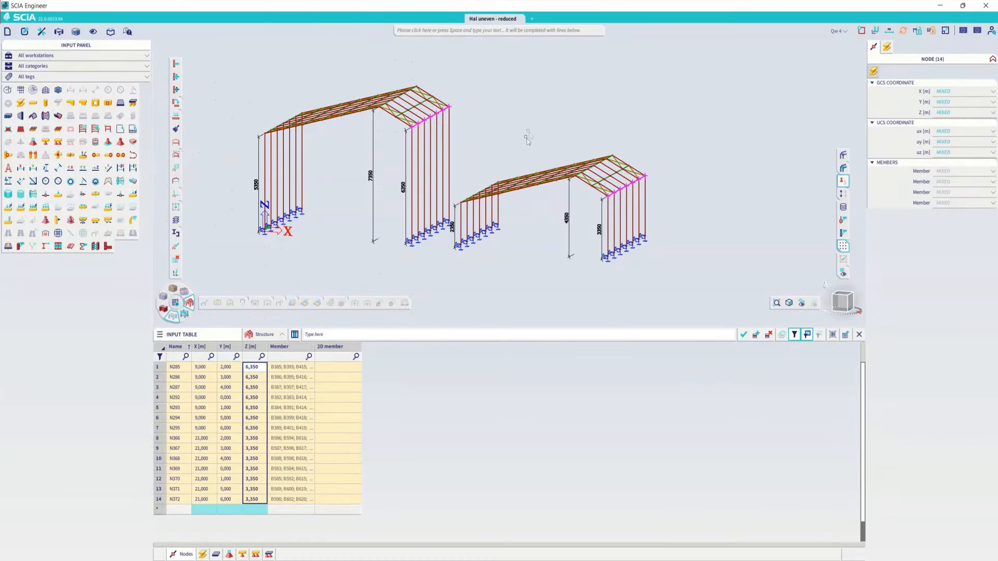
pyautogui.keyDown('ctrl'); pyautogui.moveTo(541, 143); pyautogui.dragTo(554, 148, button='right'); pyautogui.keyUp('ctrl')
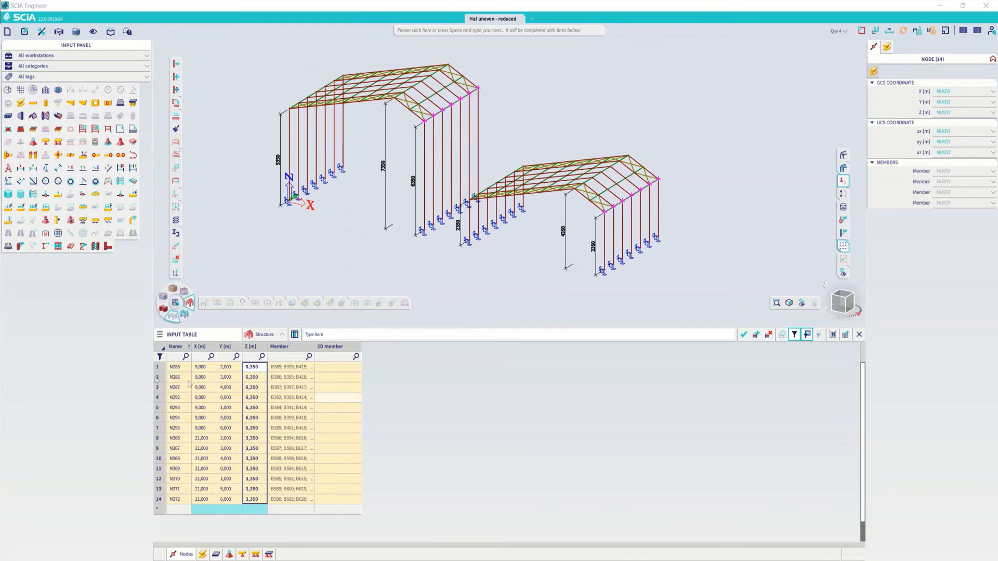
# - Show all node rows again with nothing selected in the model, and select the entire range of Z coordinates
pyautogui.click(807, 334)
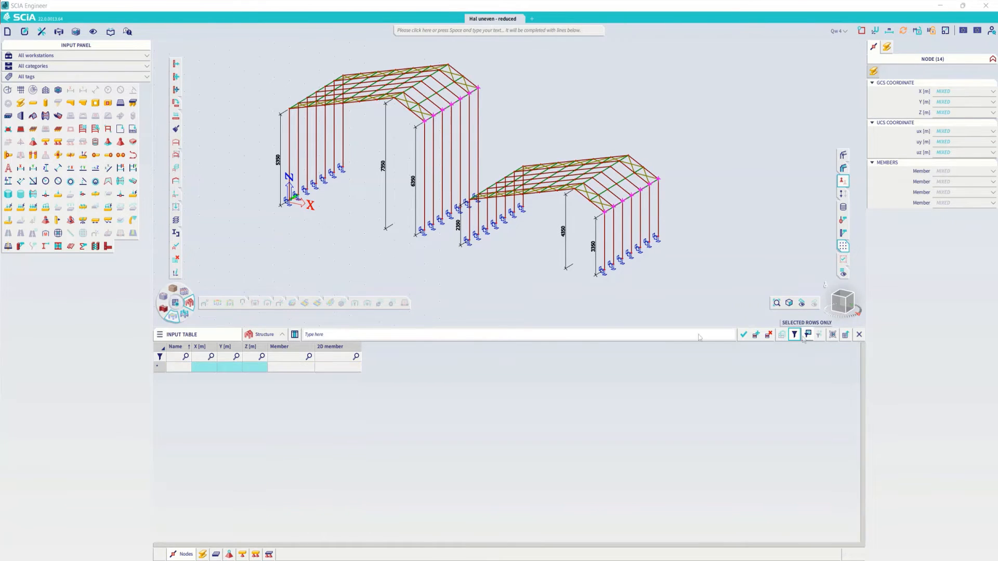
pyautogui.press('Escape')
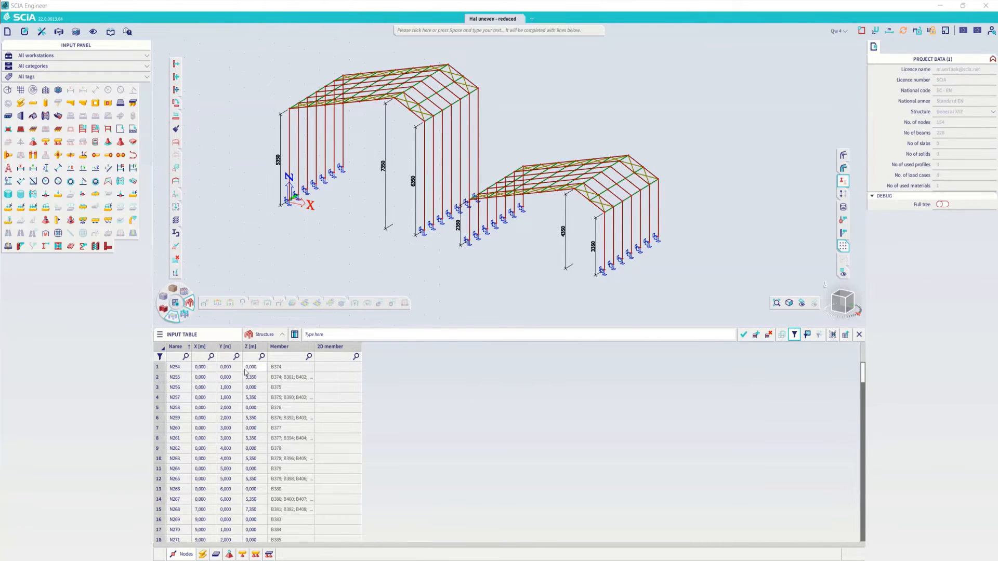
pyautogui.click(250, 367)
pyautogui.scroll(-19, 255, 442)
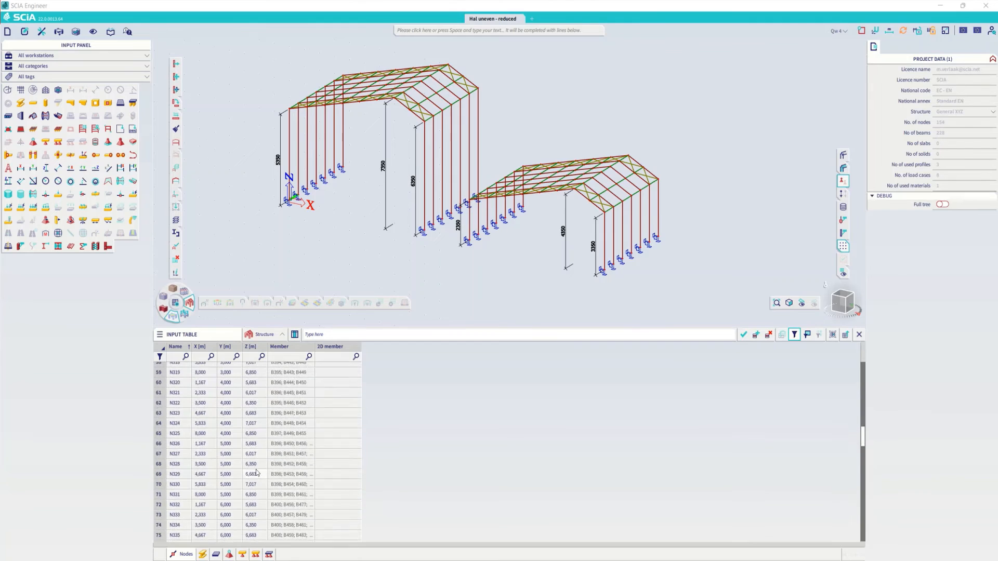
pyautogui.scroll(-20, 256, 473)
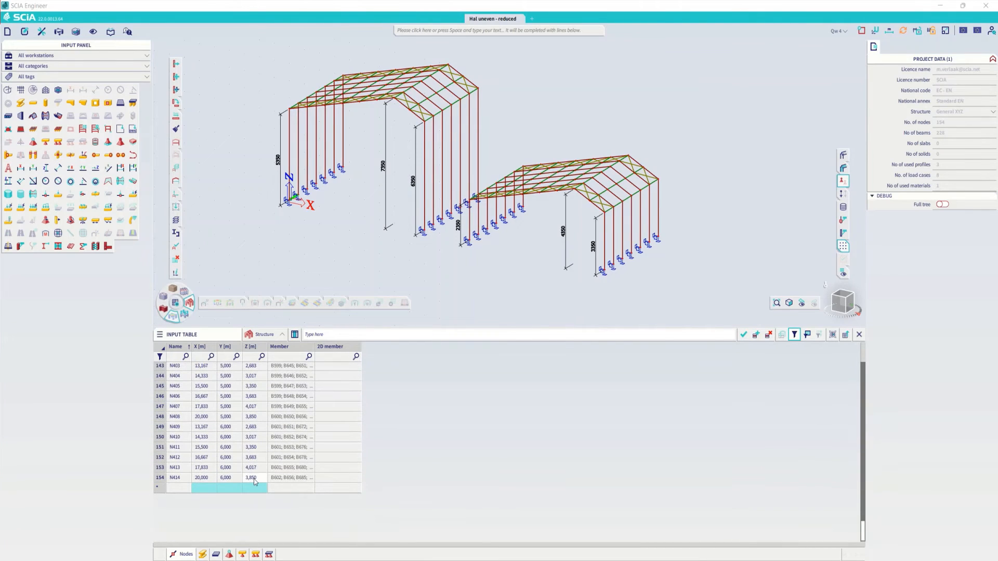
pyautogui.keyDown('shift'); pyautogui.click(254, 479); pyautogui.keyUp('shift')
# - Round the Z coordinates of all nodes to the nearest 0.1 m in bulk
pyautogui.click(335, 332)
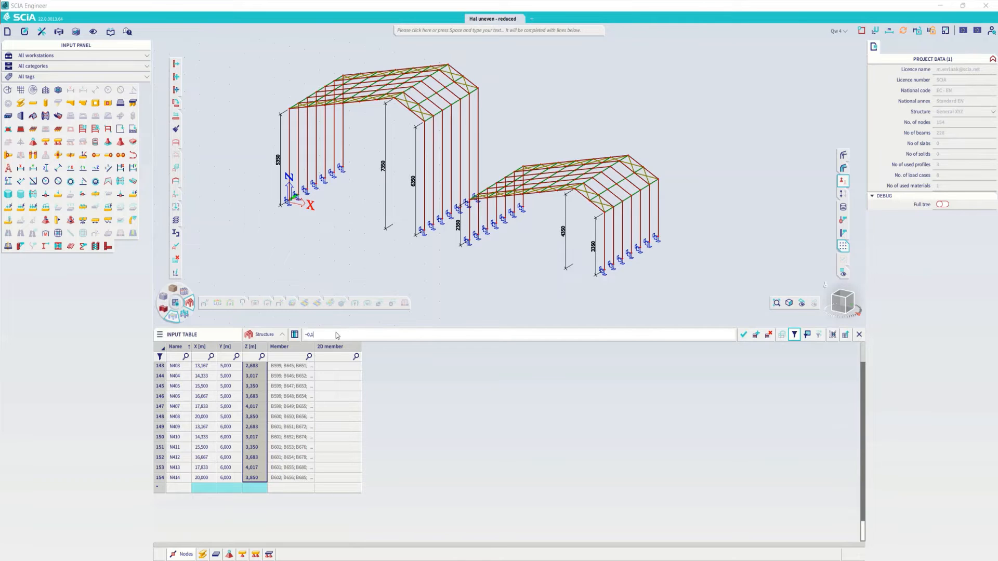
pyautogui.press('Return')
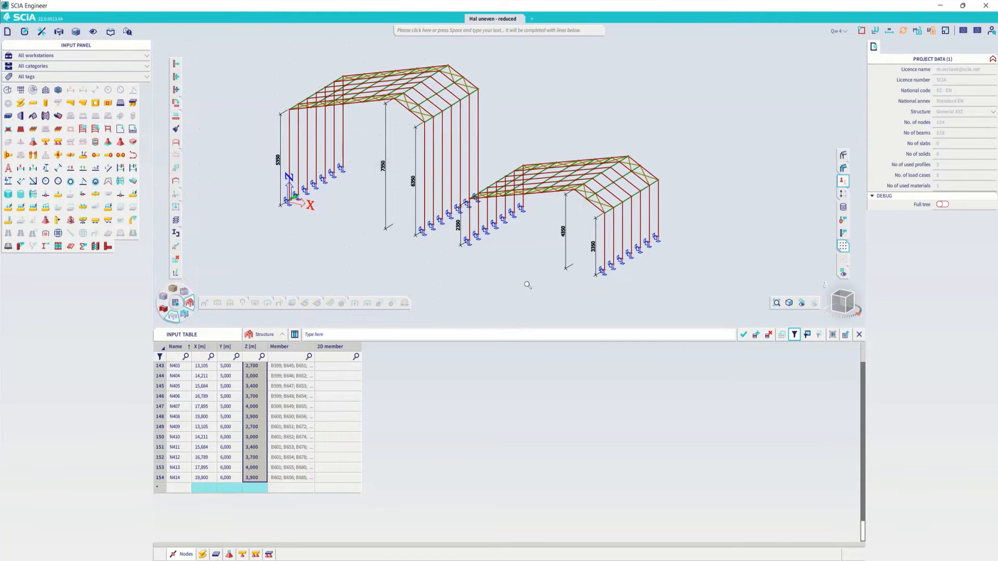
pyautogui.scroll(-2, 527, 284)
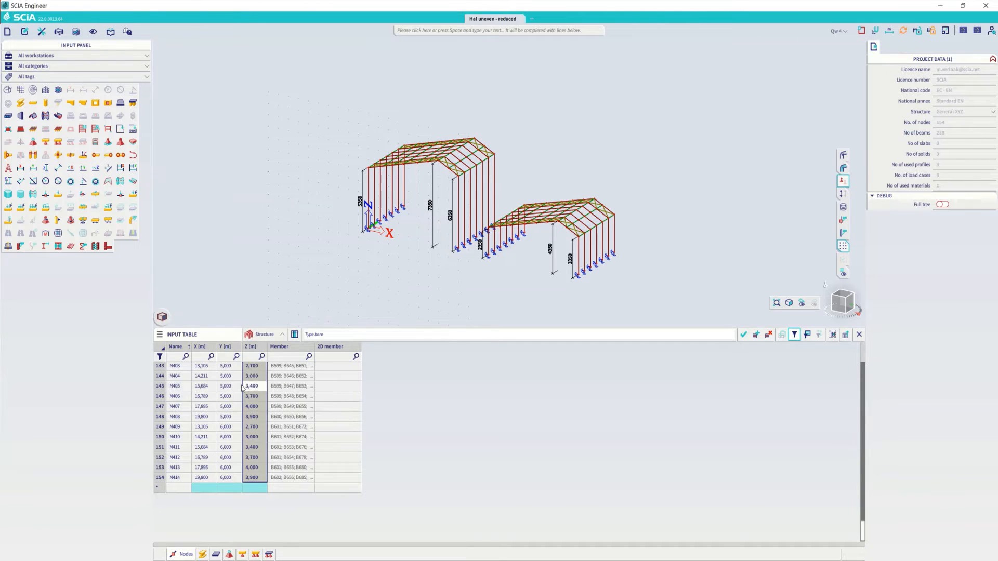
# - Search the nodes table for the value 5 and step through the matches
pyautogui.click(163, 316)
pyautogui.click(228, 417)
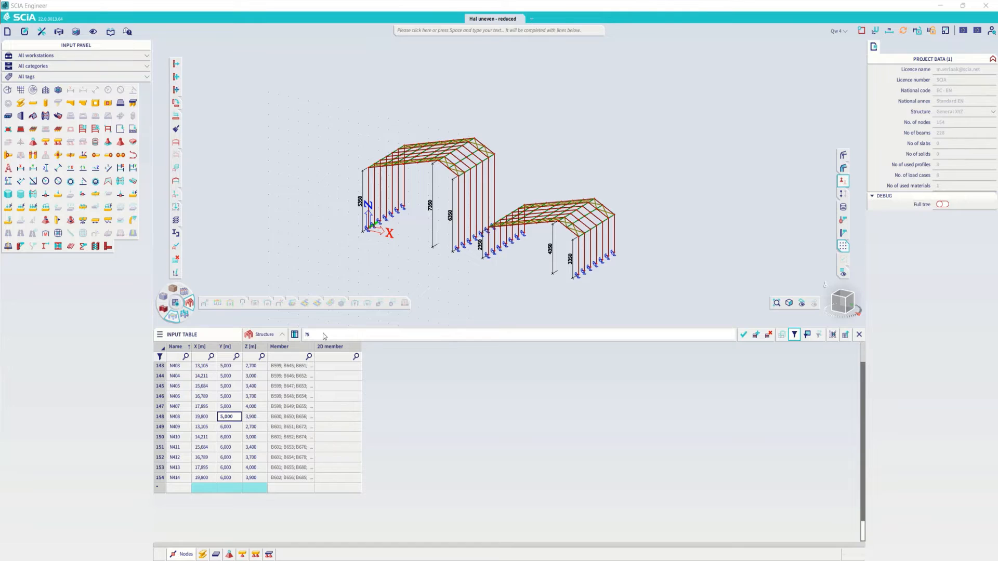
pyautogui.press('Return')
pyautogui.press('Return')
pyautogui.press('Return')
pyautogui.press('Return')
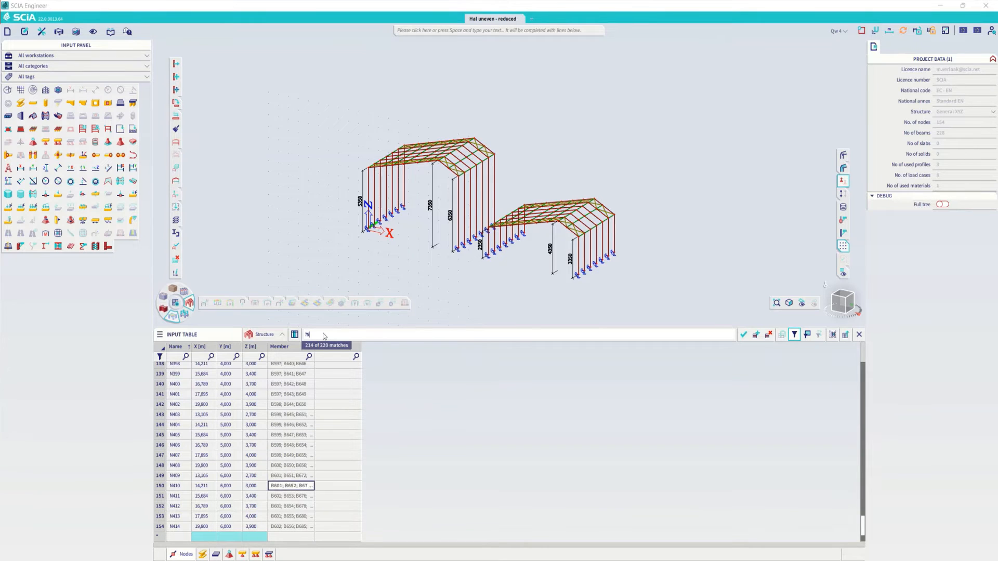
pyautogui.press('Return')
pyautogui.press('Return')
pyautogui.press('Return')
pyautogui.press('Return')
pyautogui.press('Return')
pyautogui.press('Return')
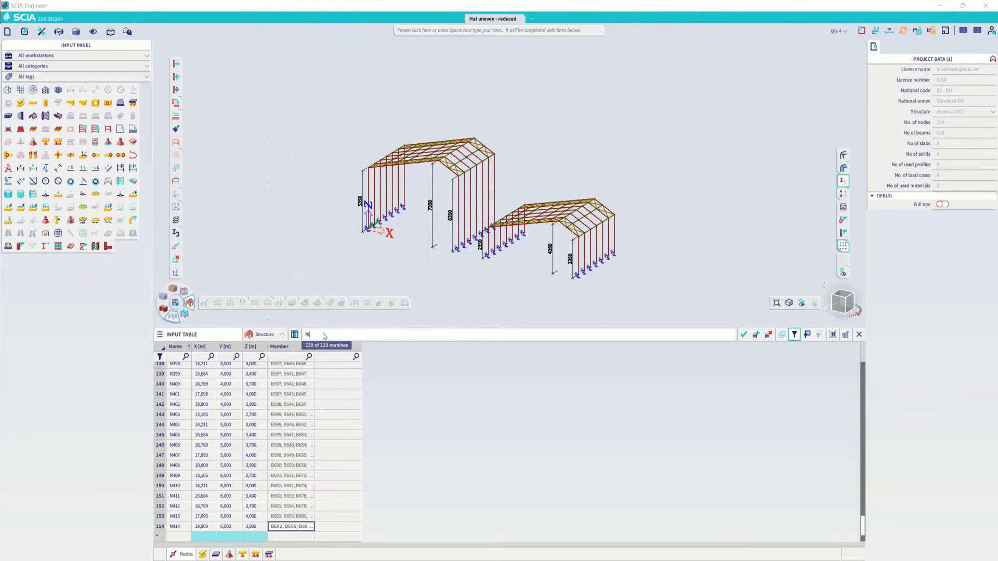
# - Hide the Member and 2D member columns of the nodes table
pyautogui.rightClick(289, 347)
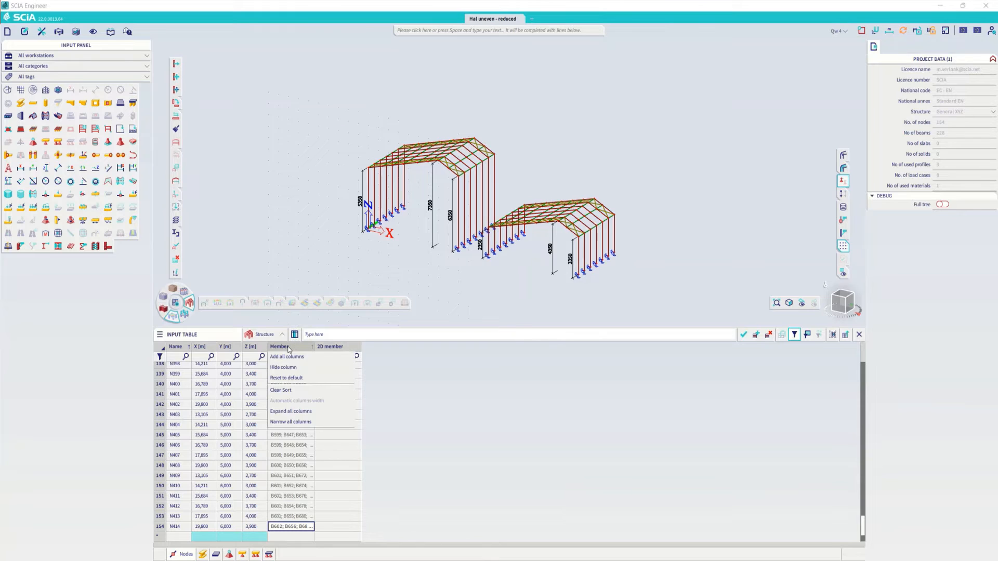
pyautogui.click(283, 368)
# - Search the remaining name and coordinate columns for 5, step through the matches, and search for 5.5
pyautogui.click(313, 338)
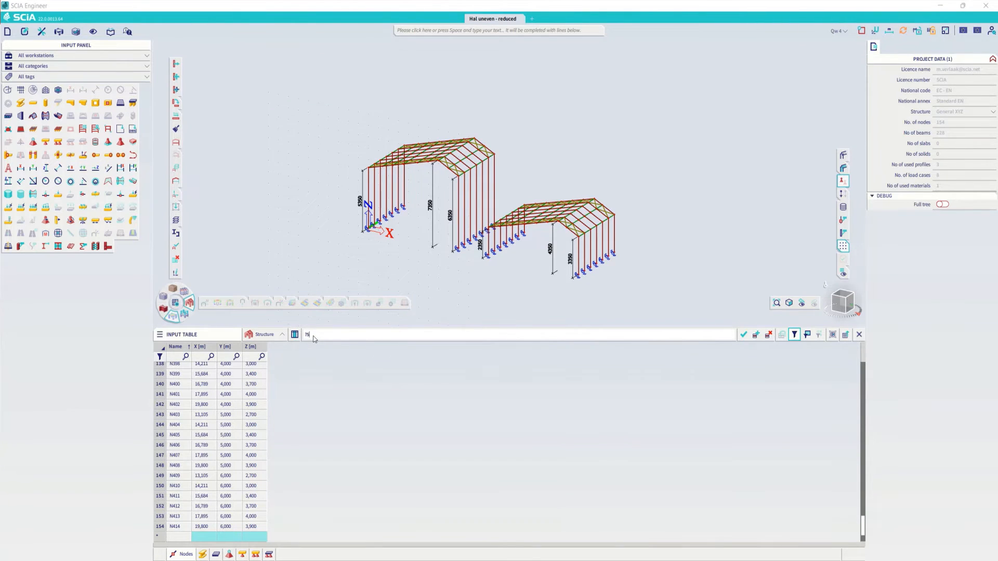
pyautogui.write('?5')
pyautogui.press('Return')
pyautogui.press('Return')
pyautogui.press('Return')
pyautogui.press('Return')
pyautogui.press('Return')
pyautogui.press('Return')
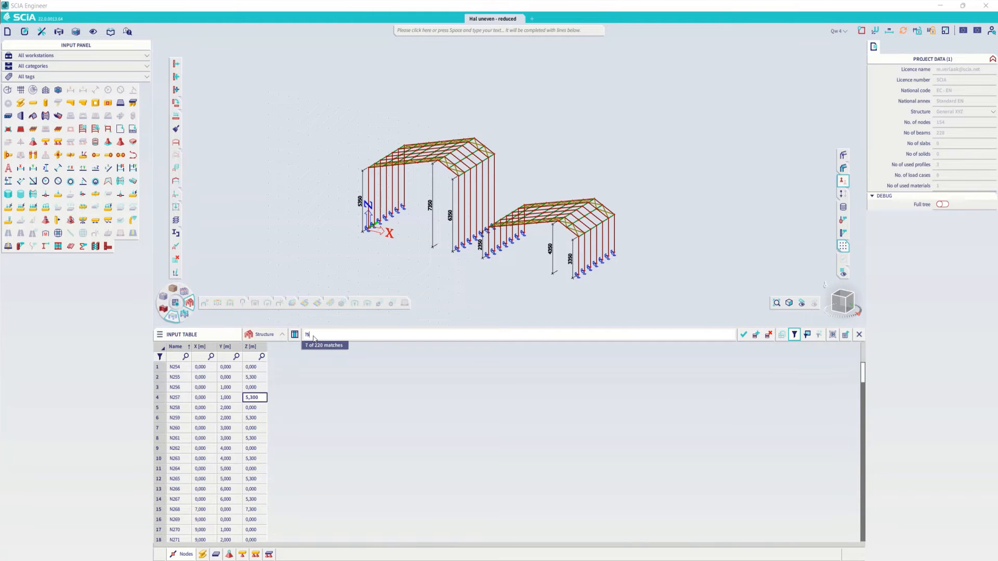
pyautogui.press('Return')
pyautogui.write('.5')
pyautogui.press('Return')
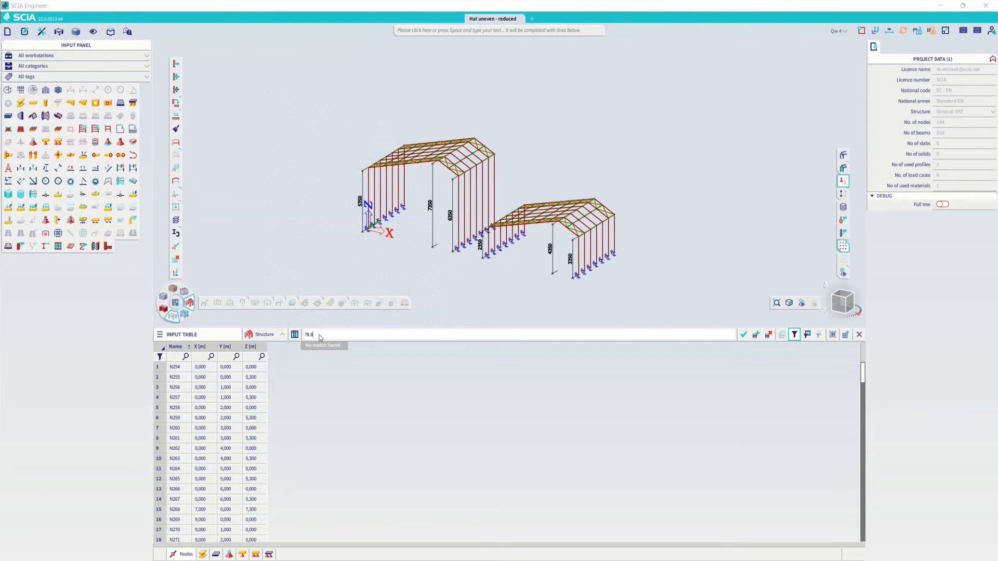
pyautogui.press('Return')
# - Clear the search, turn off the filter row and close the input table
pyautogui.press('BackSpace')
pyautogui.click(858, 334)
pyautogui.scroll(4, 518, 335)
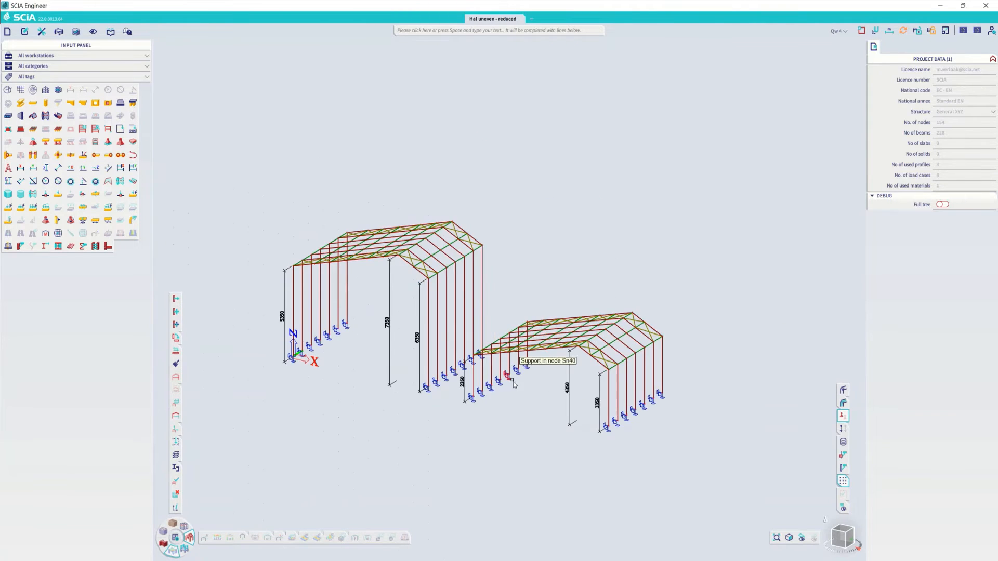
pyautogui.moveTo(492, 394); pyautogui.dragTo(503, 367, button='middle')
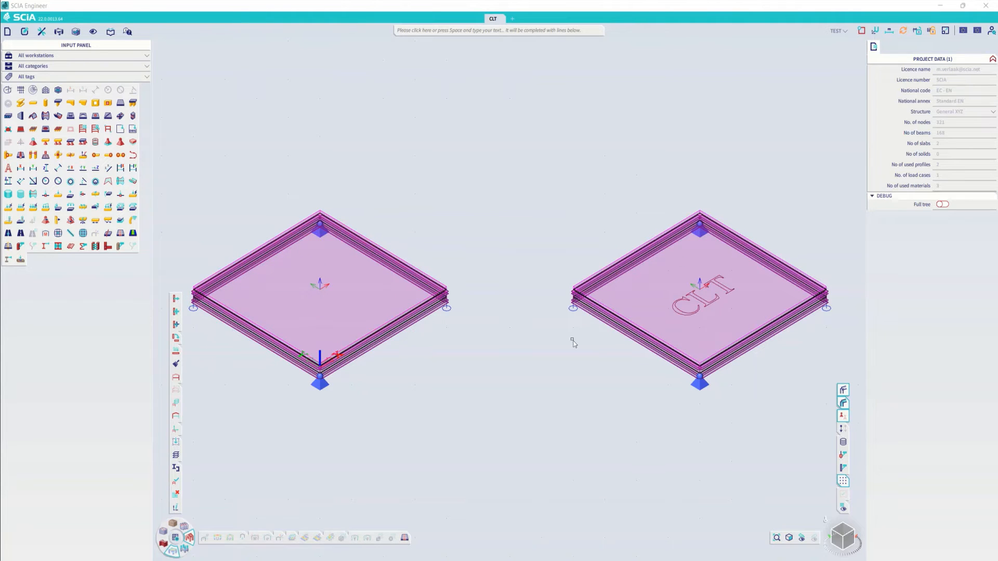
# - Inspect the FEM model and orthotropy properties of plates S1 and S2 in turn, clearing the selection after each
pyautogui.click(358, 233)
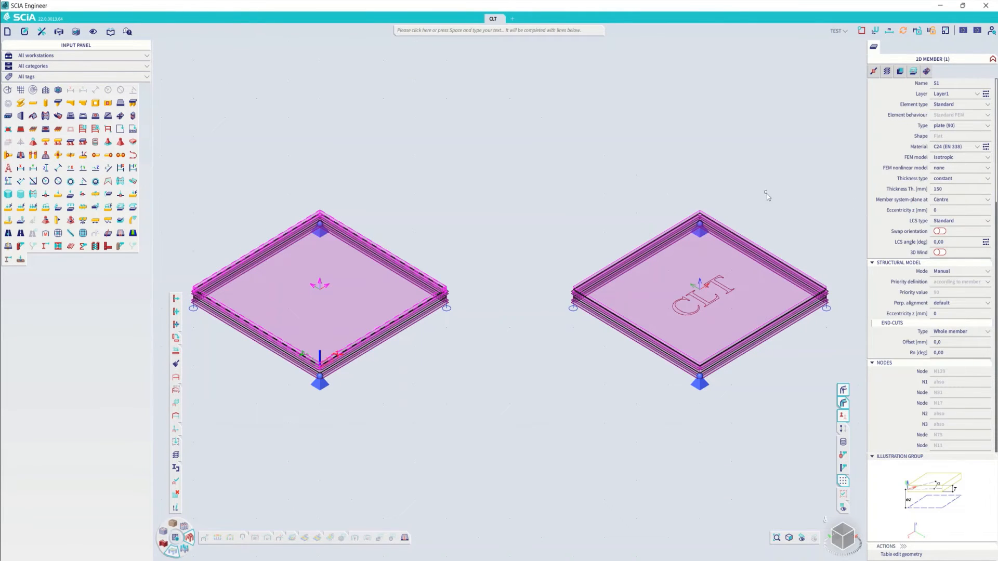
pyautogui.press('Escape')
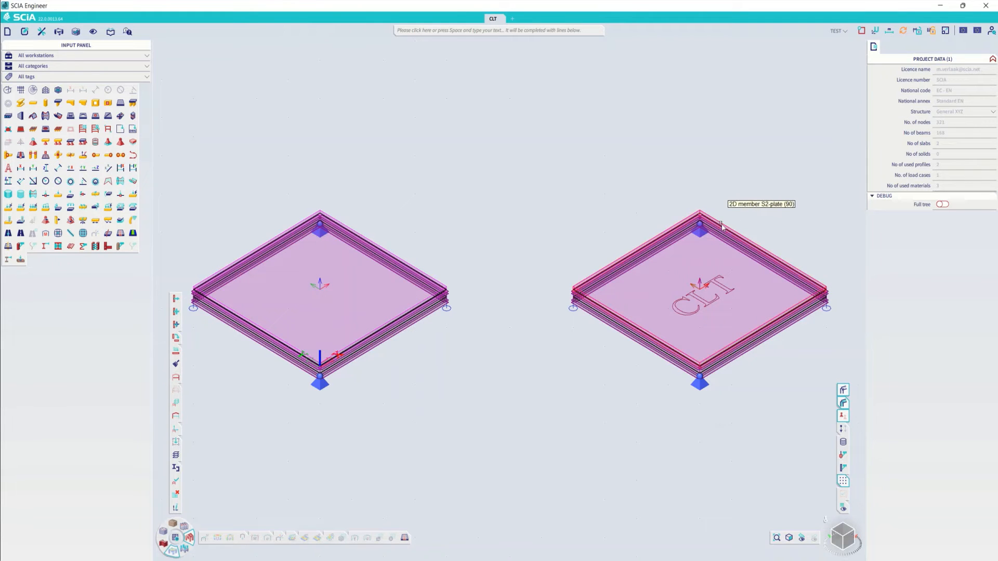
pyautogui.click(725, 218)
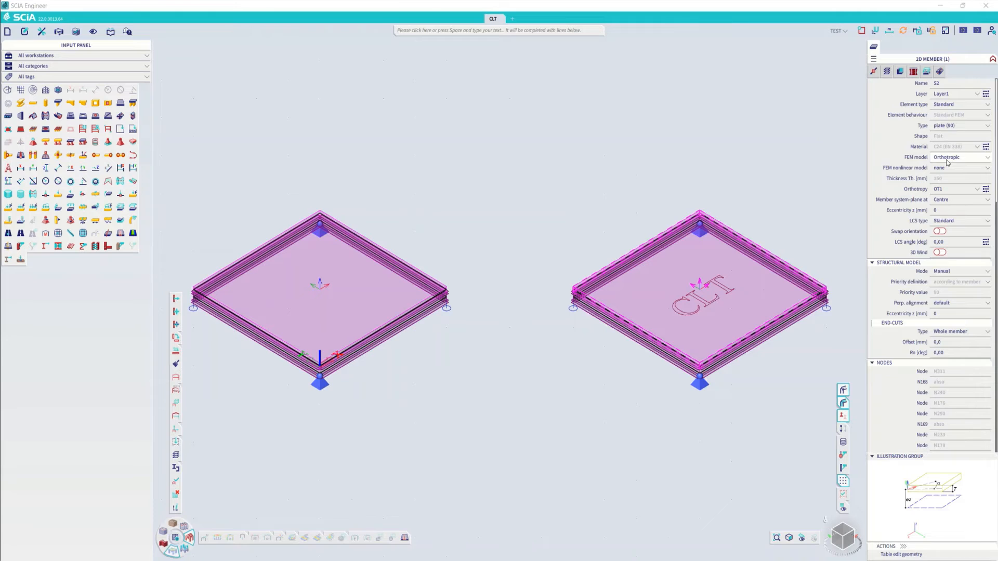
pyautogui.click(943, 190)
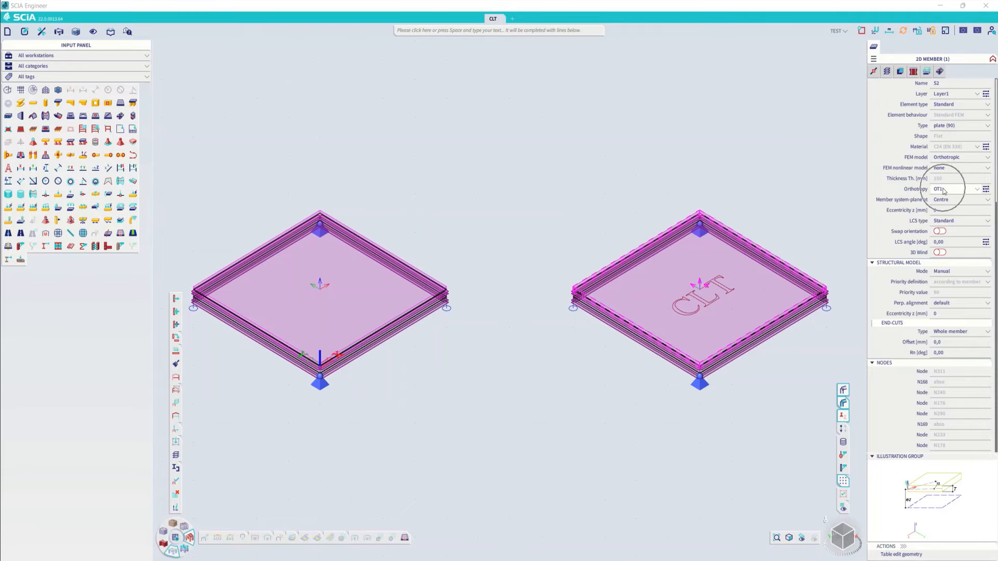
pyautogui.press('ctrl')
pyautogui.press('Escape')
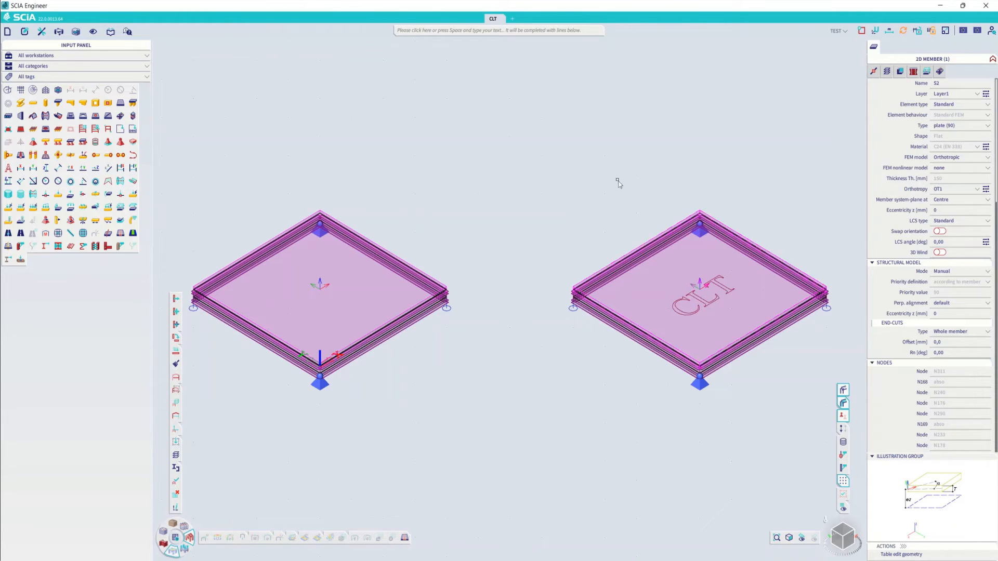
# - Check the type of timber options of material C24 (EN 338) from the project settings, keep Glued, laminated, and cancel the project data
pyautogui.click(7, 31)
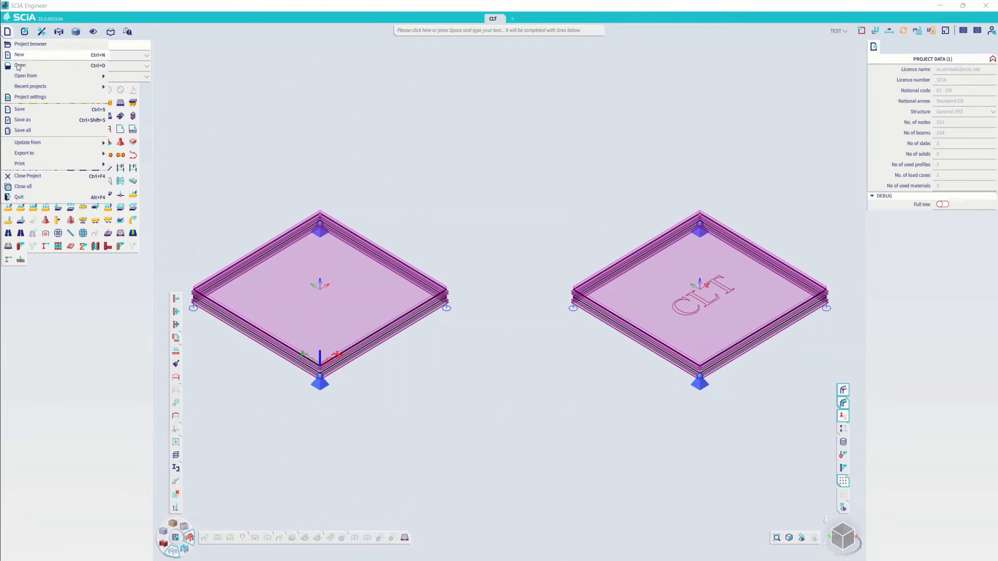
pyautogui.click(26, 97)
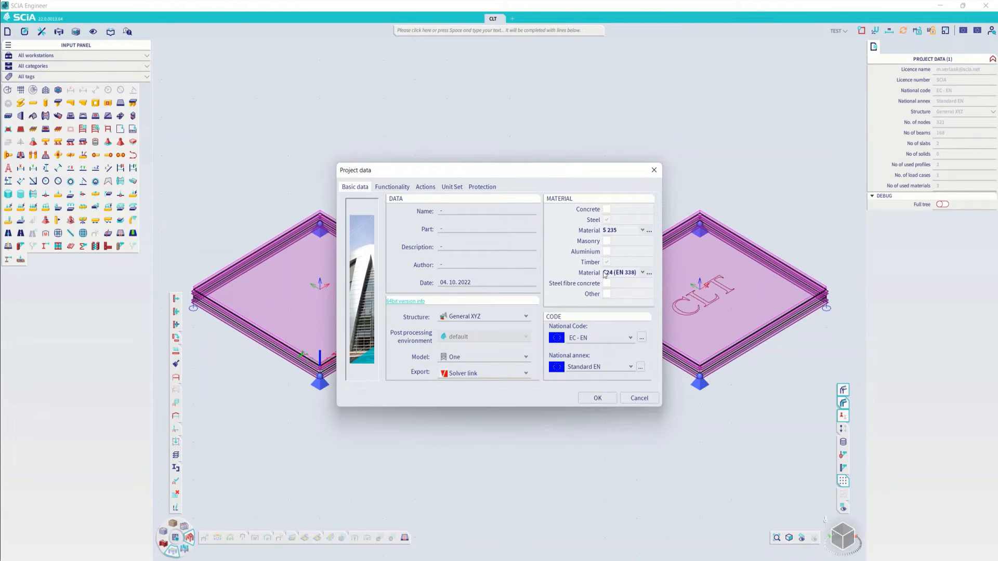
pyautogui.click(649, 273)
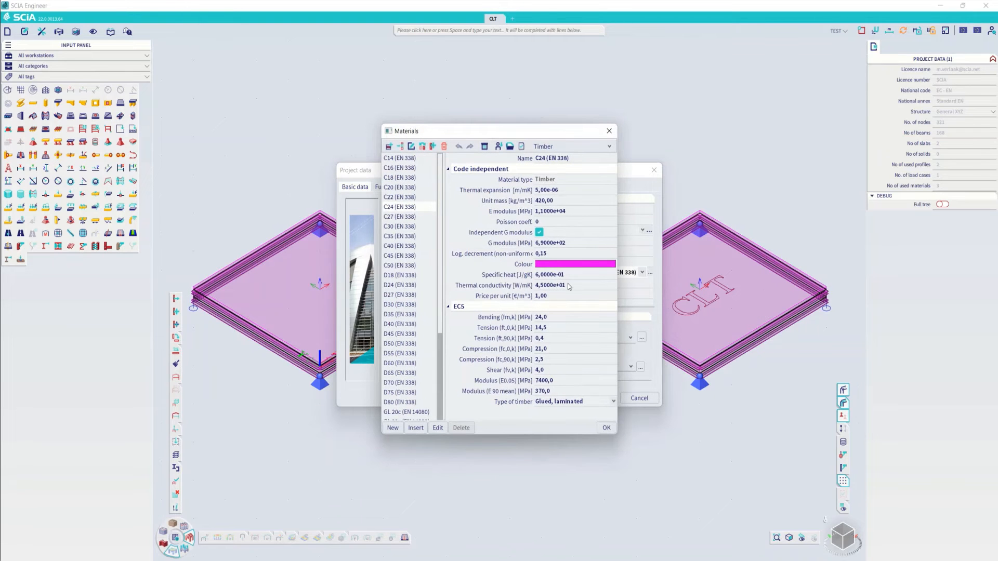
pyautogui.click(579, 401)
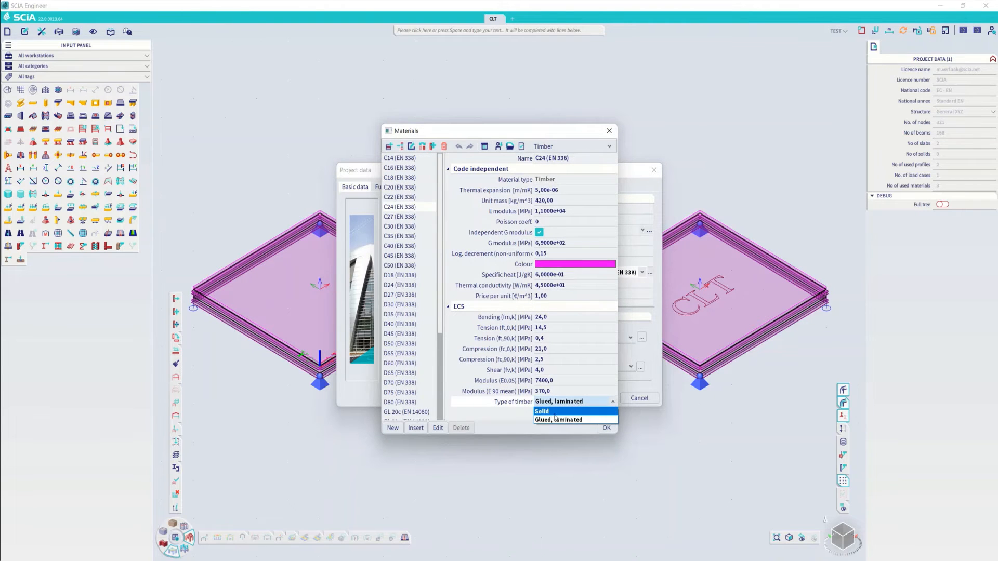
pyautogui.click(546, 420)
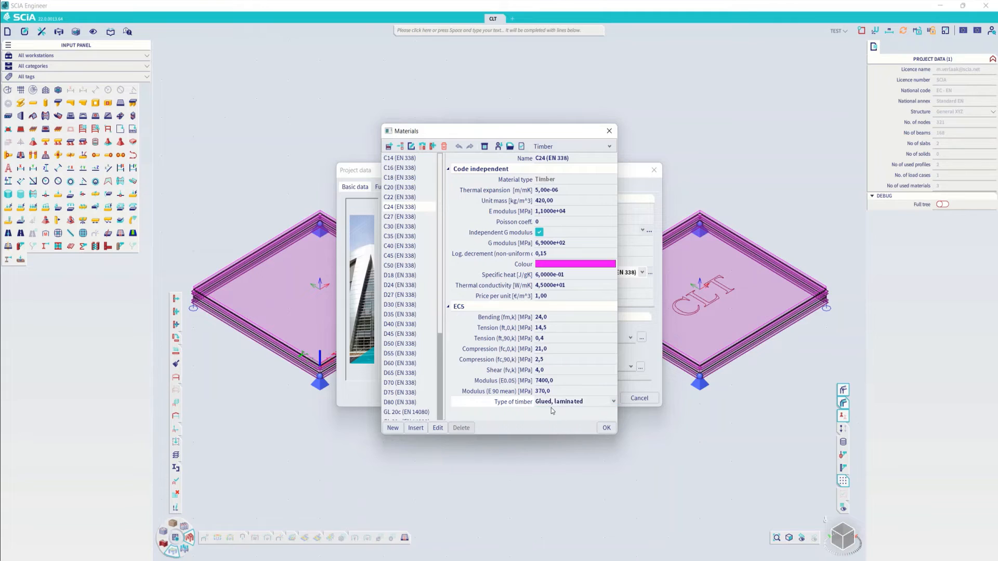
pyautogui.click(606, 428)
pyautogui.click(635, 400)
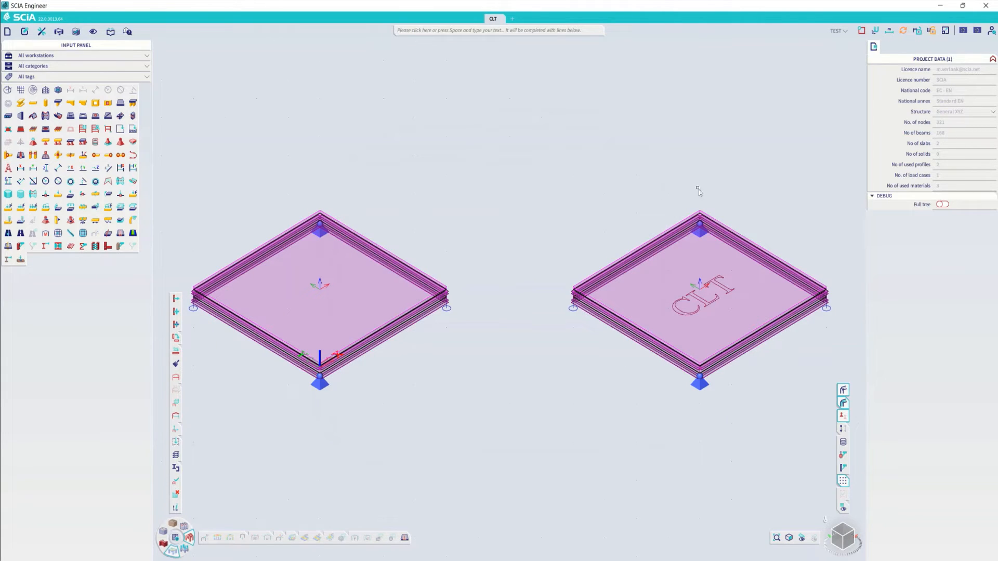
# - Open the orthotropy definition of plate S2 and review the available orthotropy types, timber materials and number of layers
pyautogui.click(700, 207)
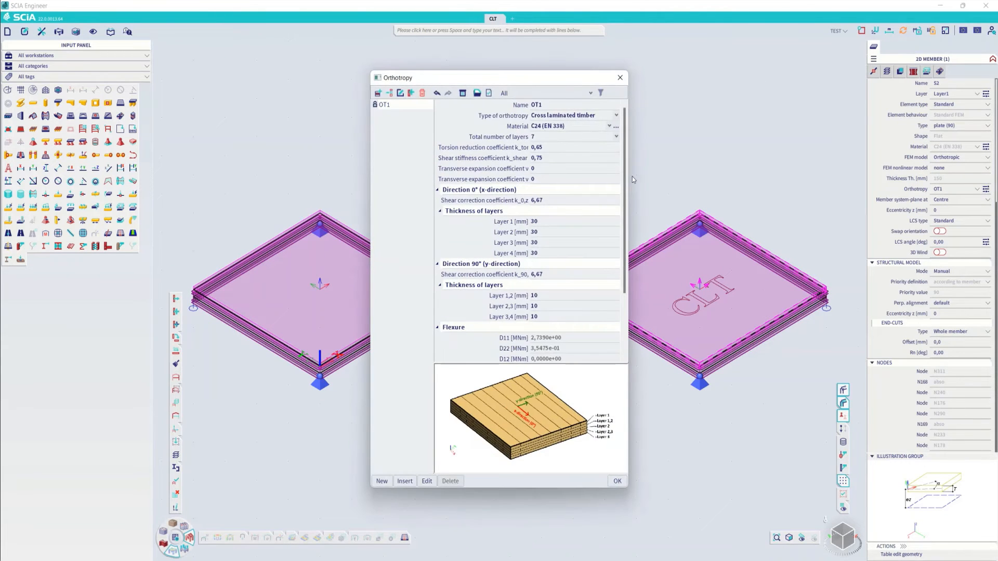
pyautogui.click(568, 115)
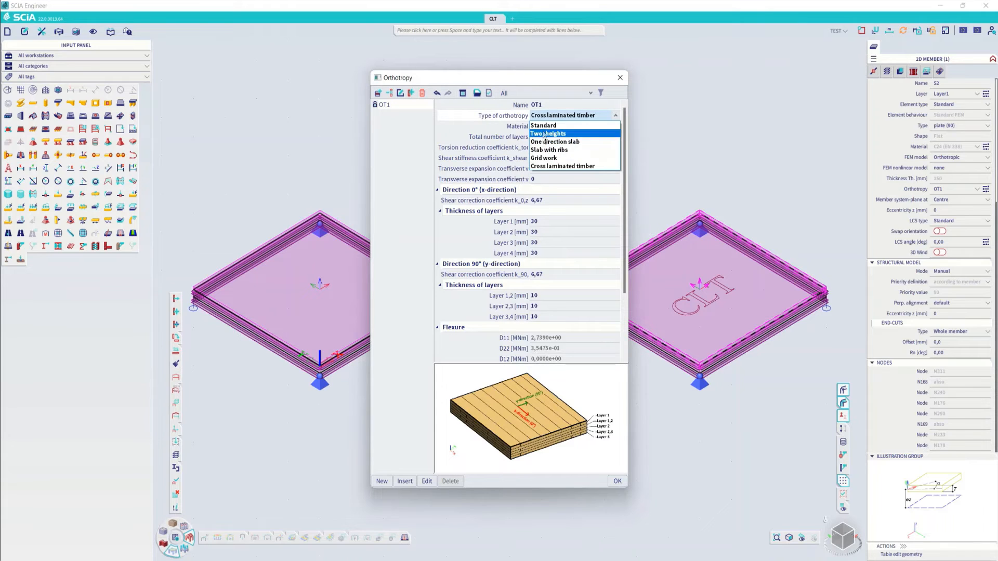
pyautogui.click(475, 127)
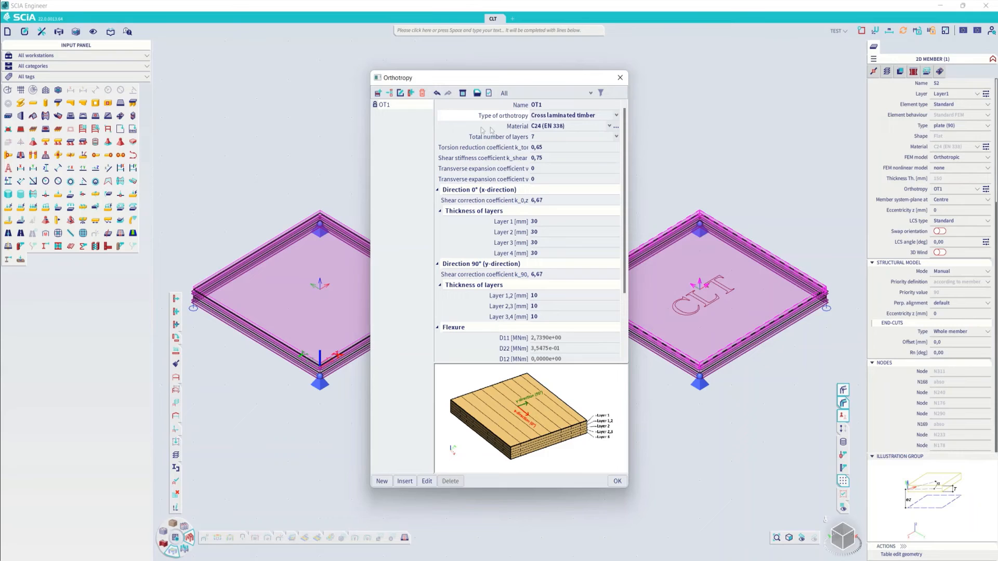
pyautogui.click(552, 127)
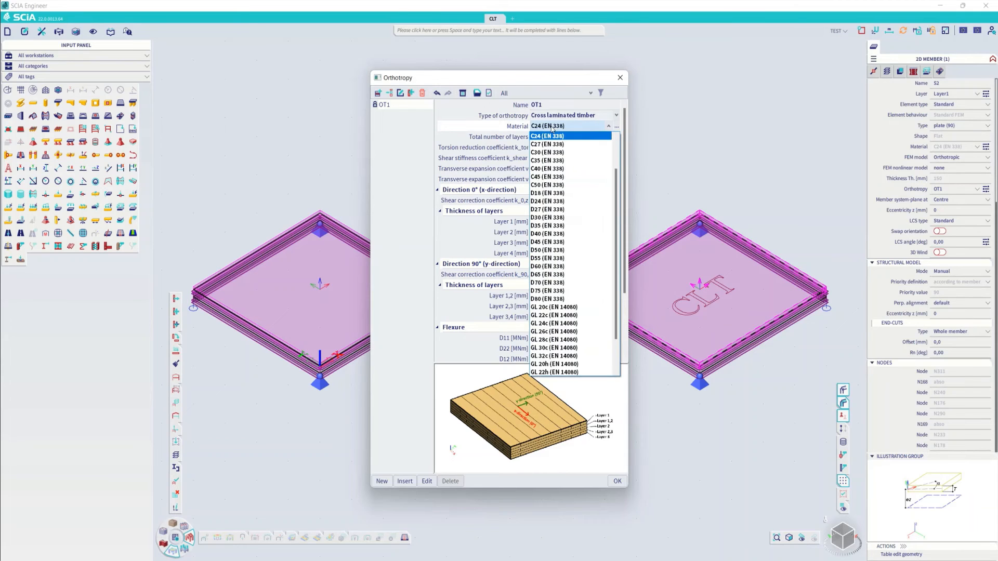
pyautogui.click(508, 136)
pyautogui.click(507, 139)
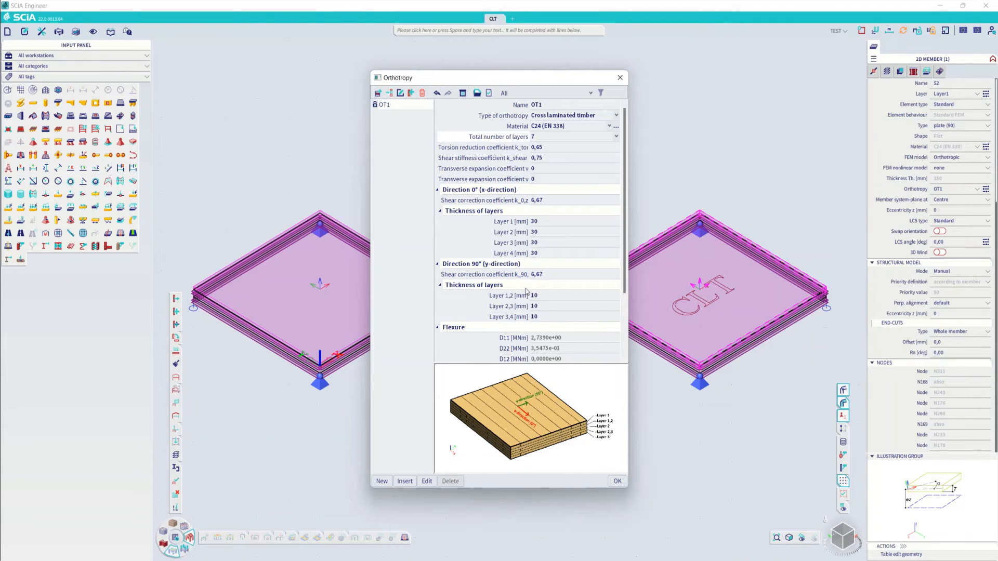
# - Review the OT1 reduction and shear coefficients, layer thicknesses, and flexure and membrane stiffnesses, then close the orthotropy definition and deselect the plate
pyautogui.click(552, 149)
pyautogui.click(553, 156)
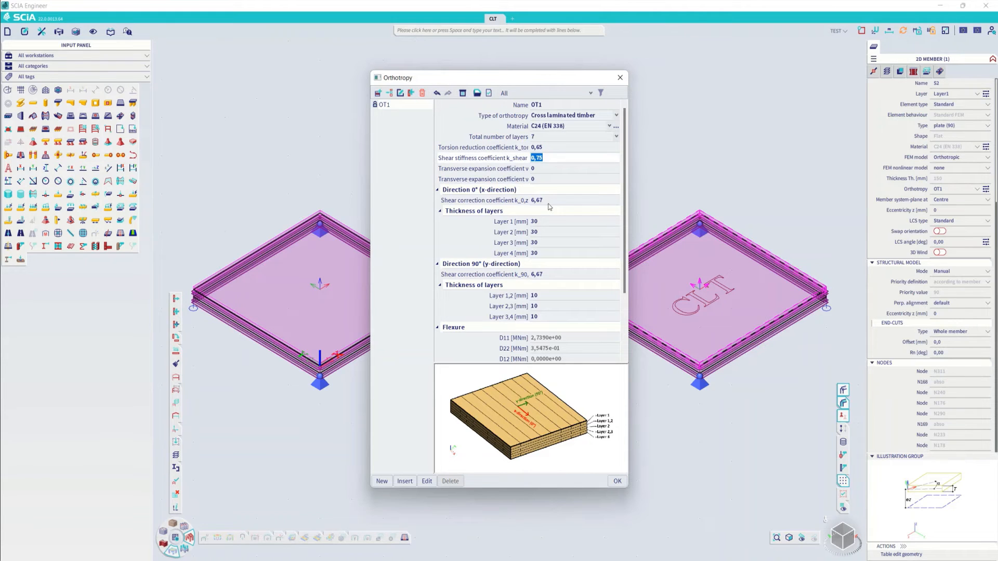
pyautogui.click(549, 203)
pyautogui.click(565, 276)
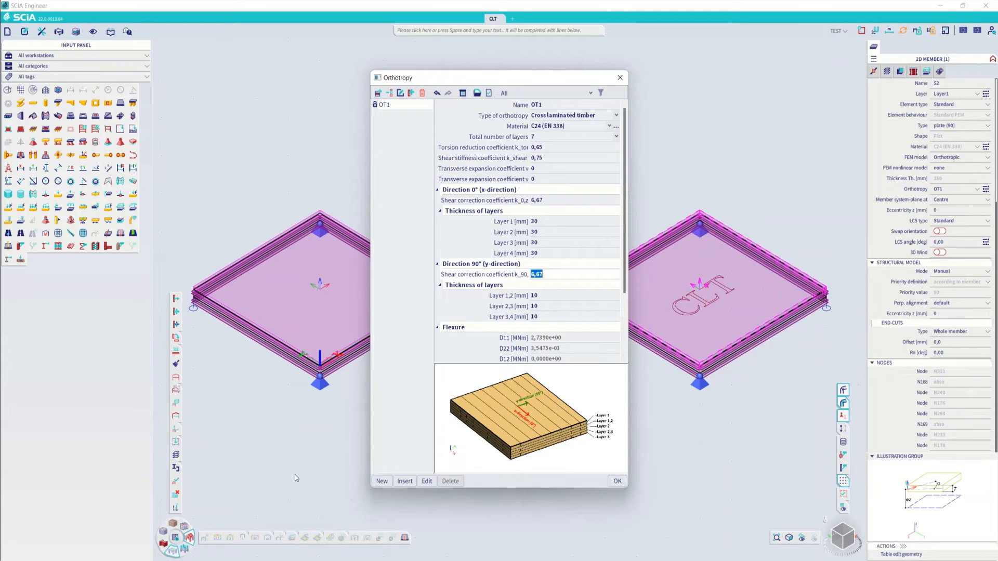
pyautogui.click(478, 159)
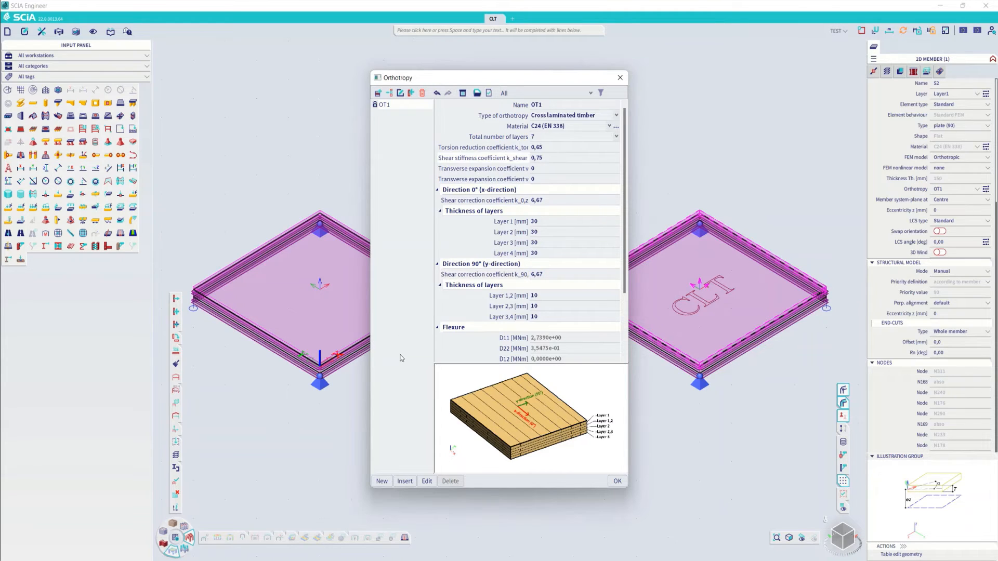
pyautogui.click(463, 252)
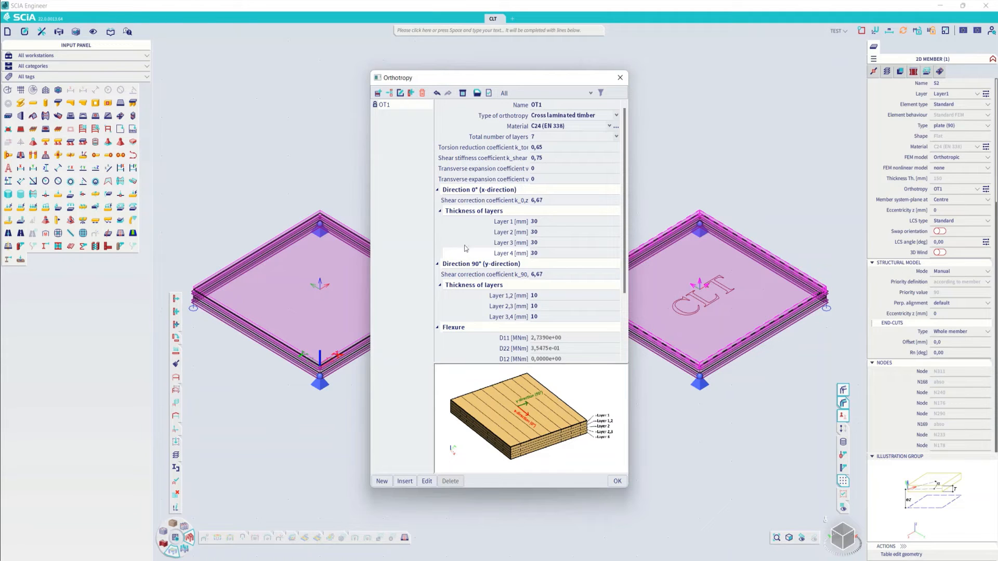
pyautogui.scroll(-3, 524, 359)
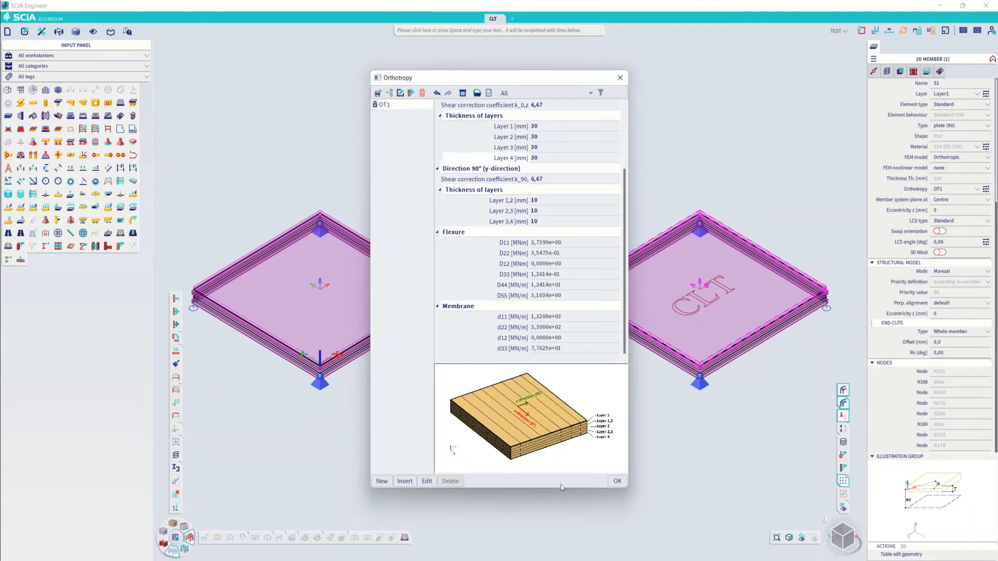
pyautogui.click(615, 481)
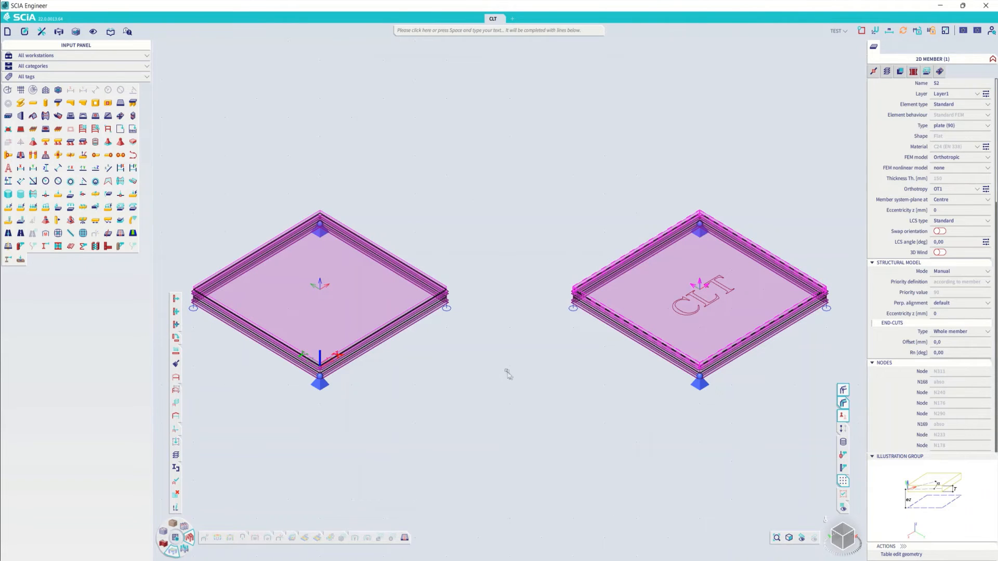
pyautogui.press('Escape')
# - Run the linear analysis, accepting the isotropic G modulus warning and closing the end-of-analysis report
pyautogui.click(177, 538)
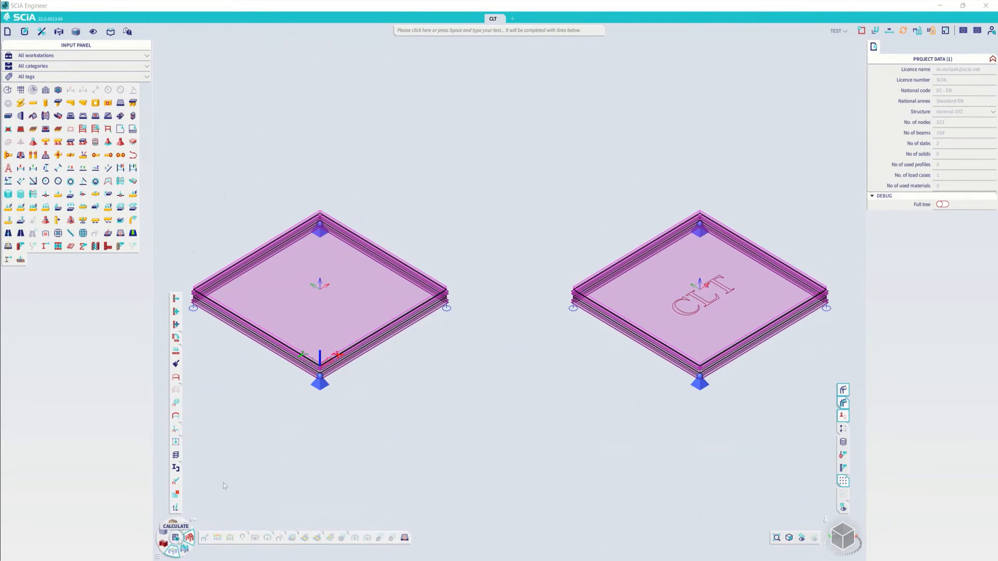
pyautogui.click(410, 410)
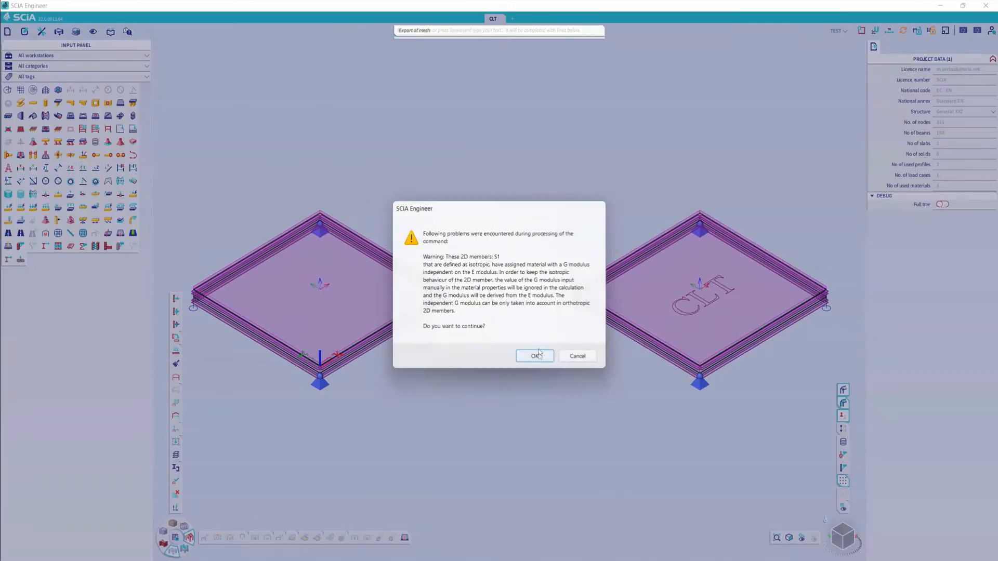
pyautogui.click(535, 356)
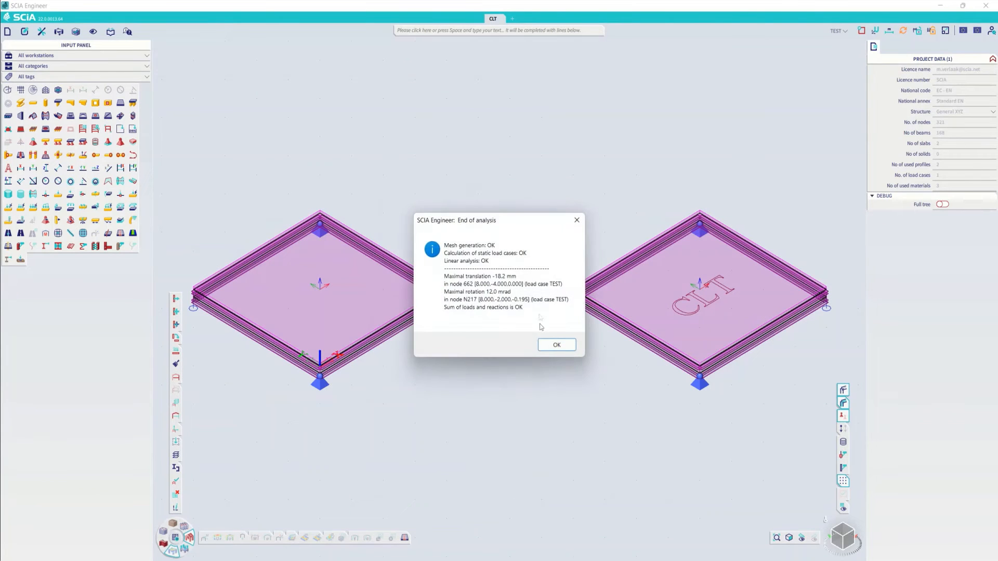
pyautogui.click(554, 344)
# - Display the M_y 1D internal forces for load case TEST on the beams around plate S1, using the Current selection type
pyautogui.moveTo(483, 419); pyautogui.dragTo(214, 209)
pyautogui.click(255, 537)
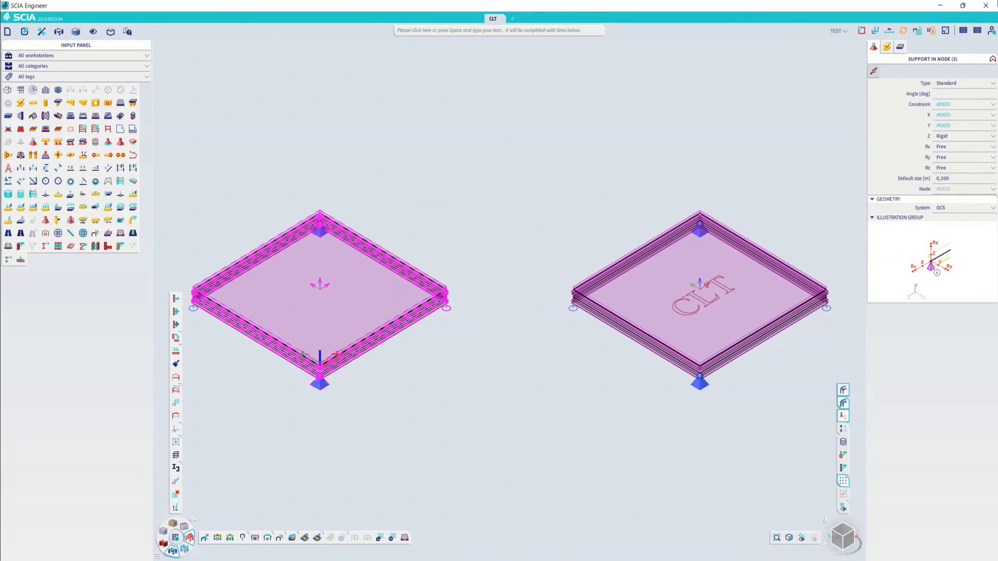
pyautogui.click(951, 89)
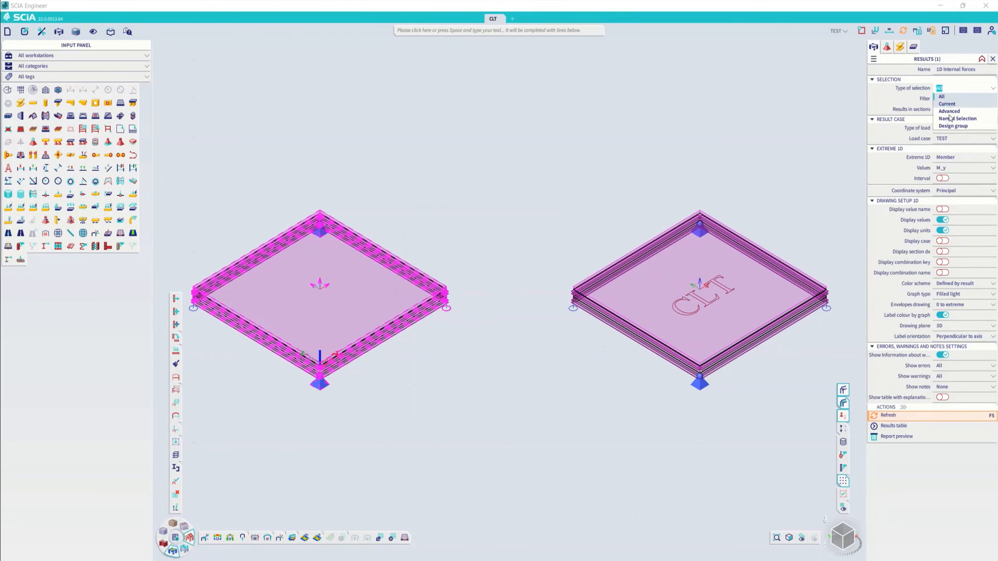
pyautogui.click(969, 108)
pyautogui.click(843, 429)
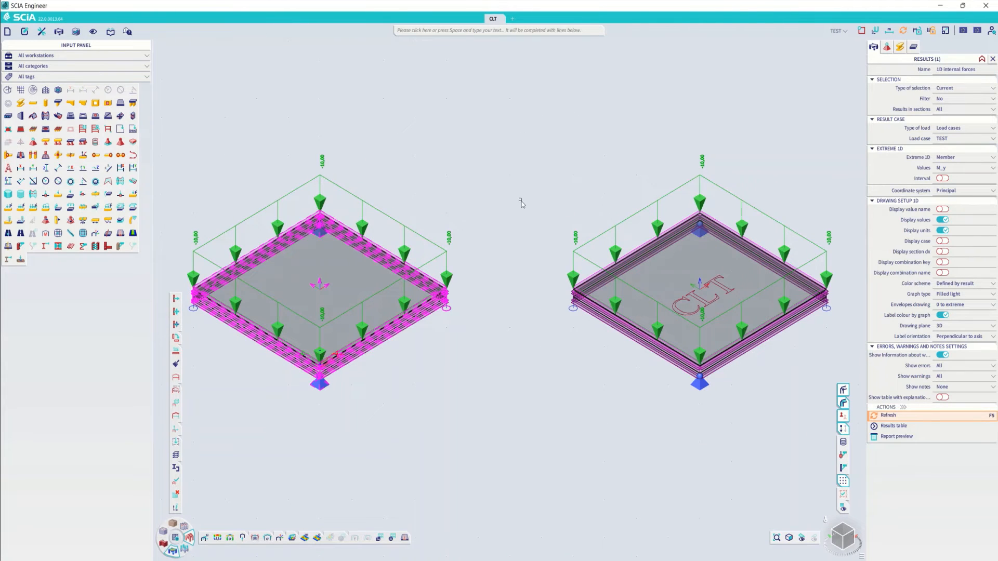
pyautogui.click(842, 428)
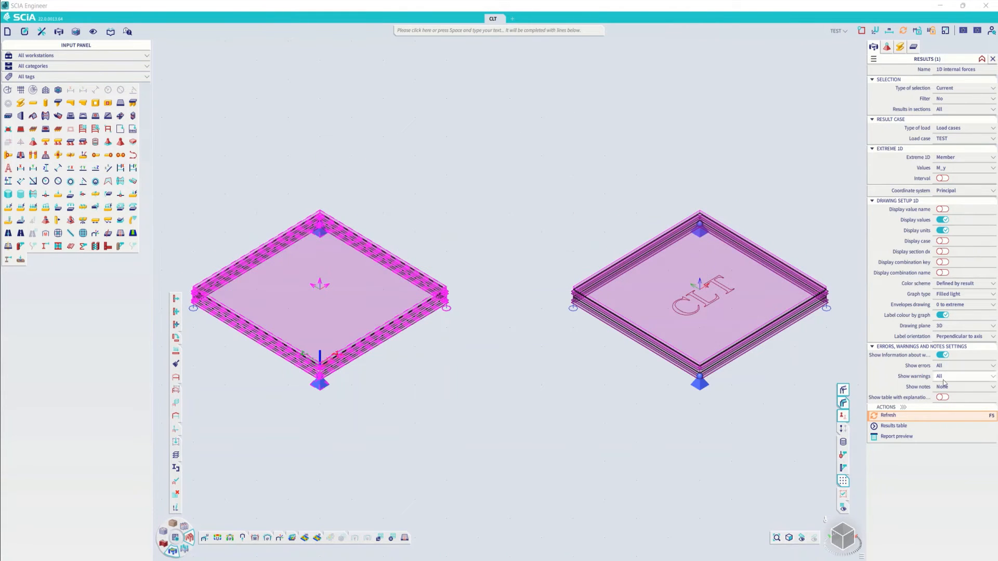
pyautogui.click(888, 416)
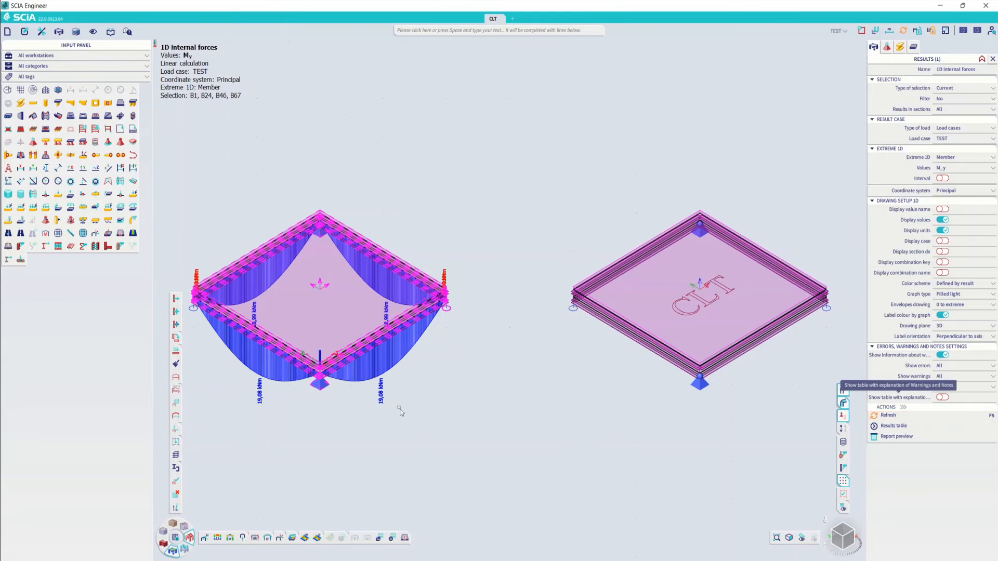
# - Replace the selection with the structure around CLT plate S2 to display the M_y internal forces on its beams
pyautogui.keyDown('ctrl'); pyautogui.moveTo(328, 310); pyautogui.dragTo(329, 321, button='right'); pyautogui.keyUp('ctrl')
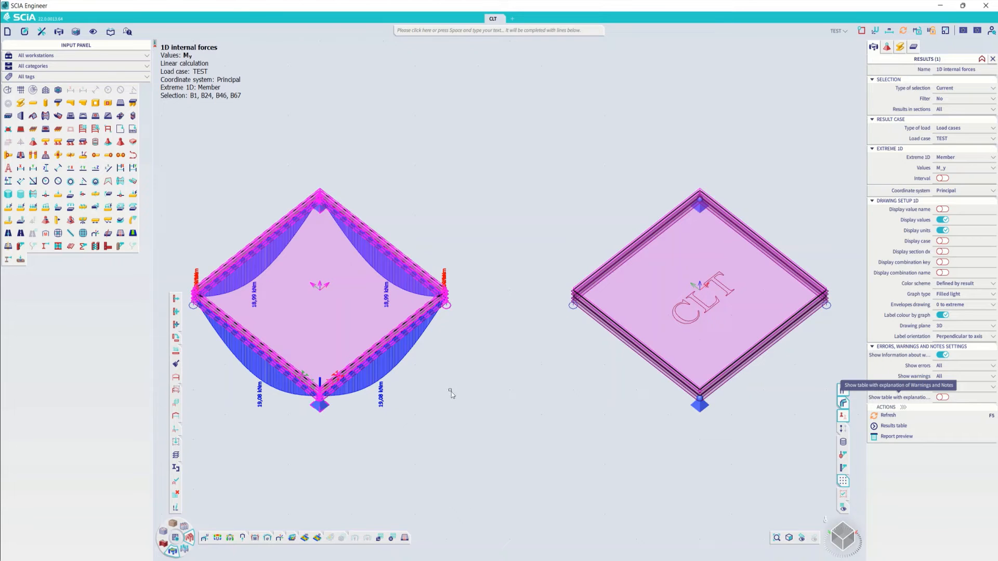
pyautogui.press('Escape')
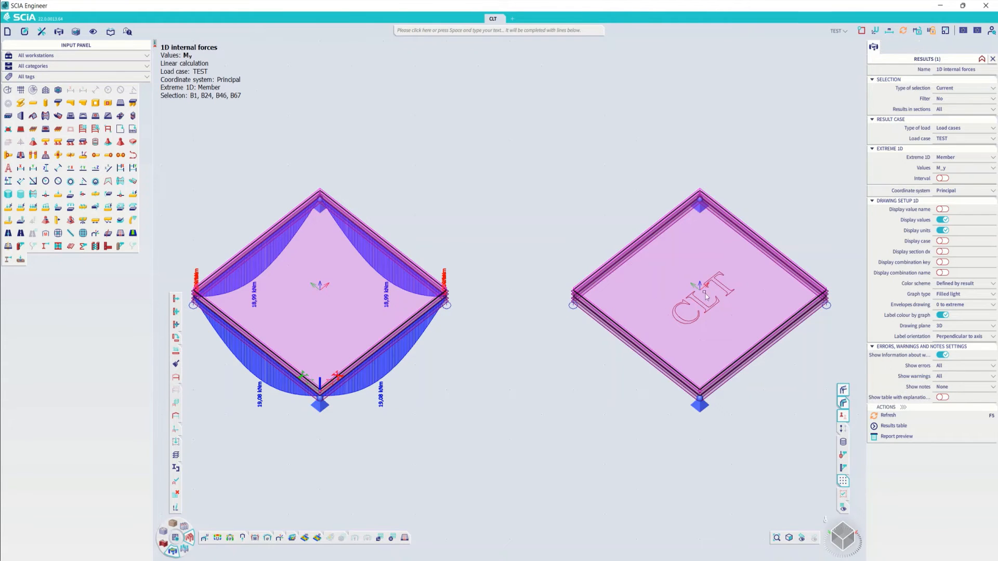
pyautogui.moveTo(780, 360); pyautogui.dragTo(621, 218)
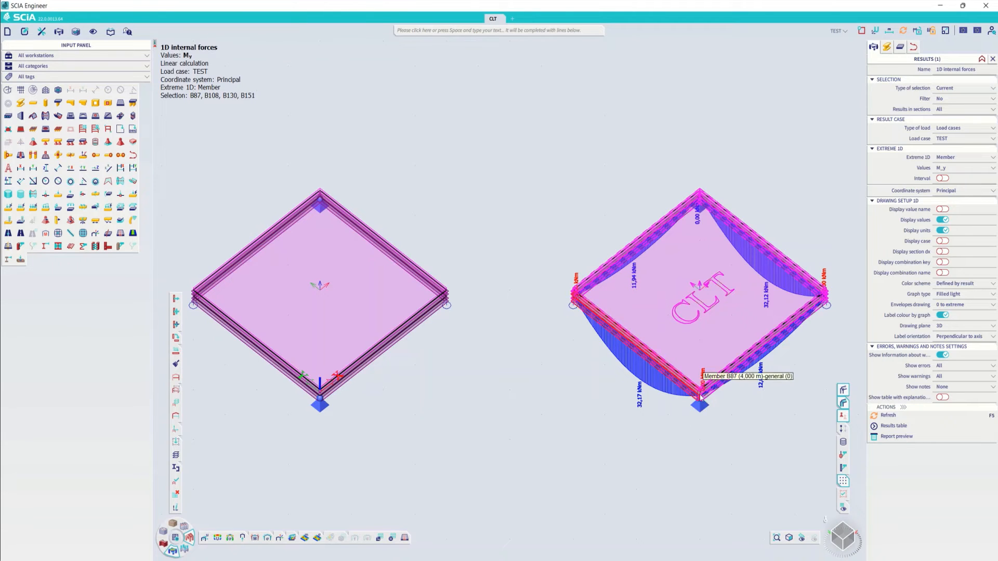
pyautogui.scroll(-2, 522, 327)
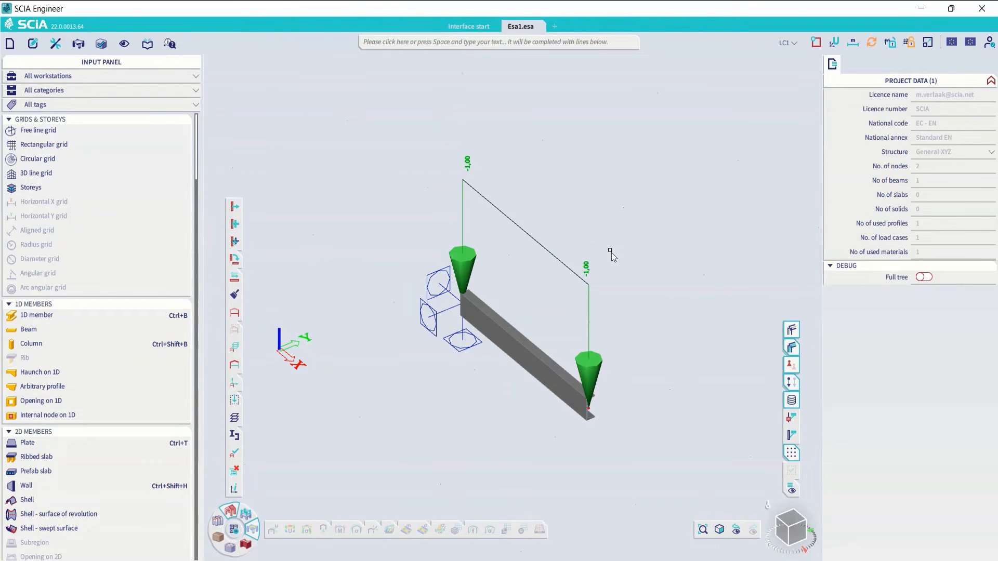
# - Examine the cantilever channel beam and its line load, looking along the beam axis, and select the beam
pyautogui.scroll(3, 615, 332)
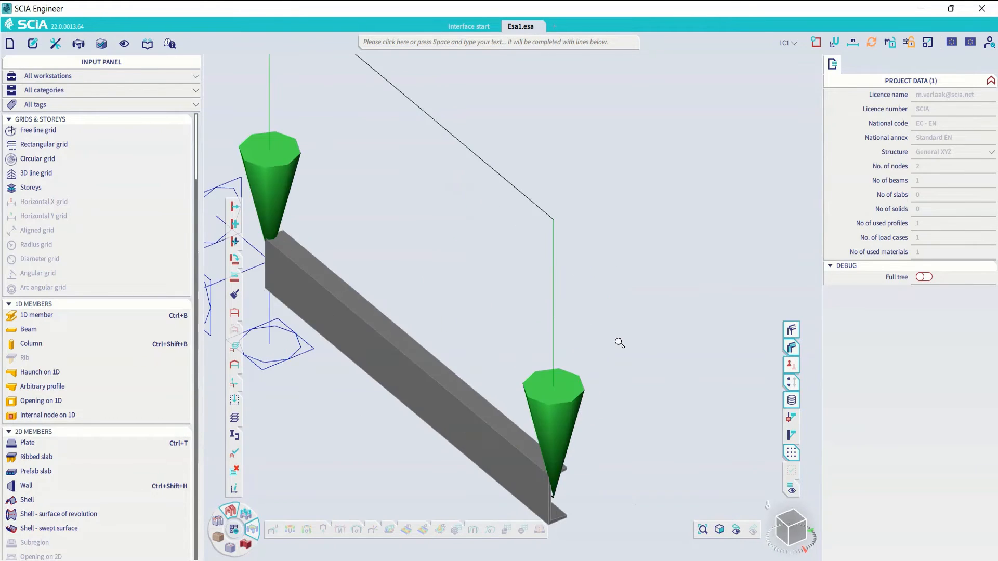
pyautogui.scroll(-3, 618, 342)
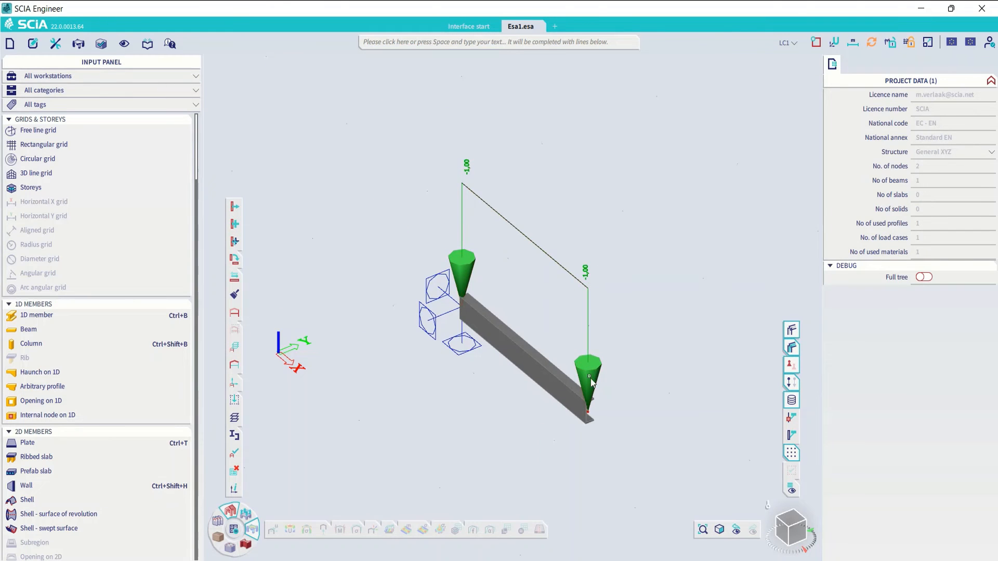
pyautogui.scroll(3, 590, 421)
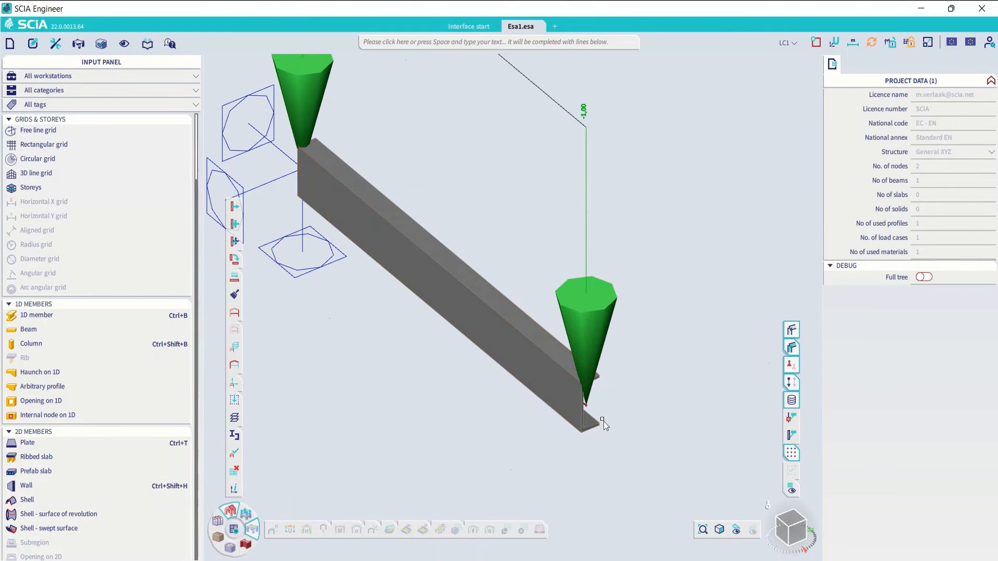
pyautogui.scroll(1, 618, 416)
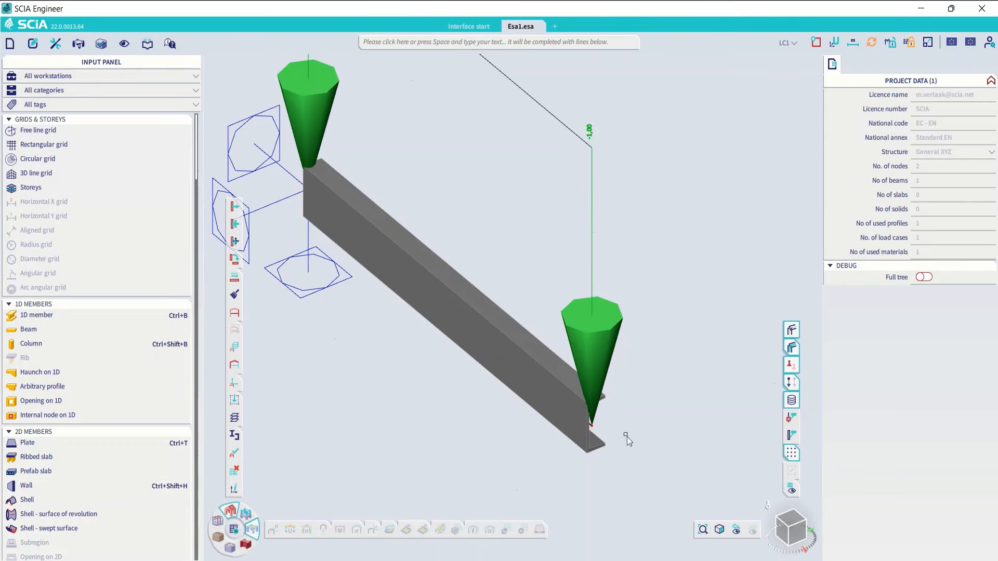
pyautogui.click(800, 531)
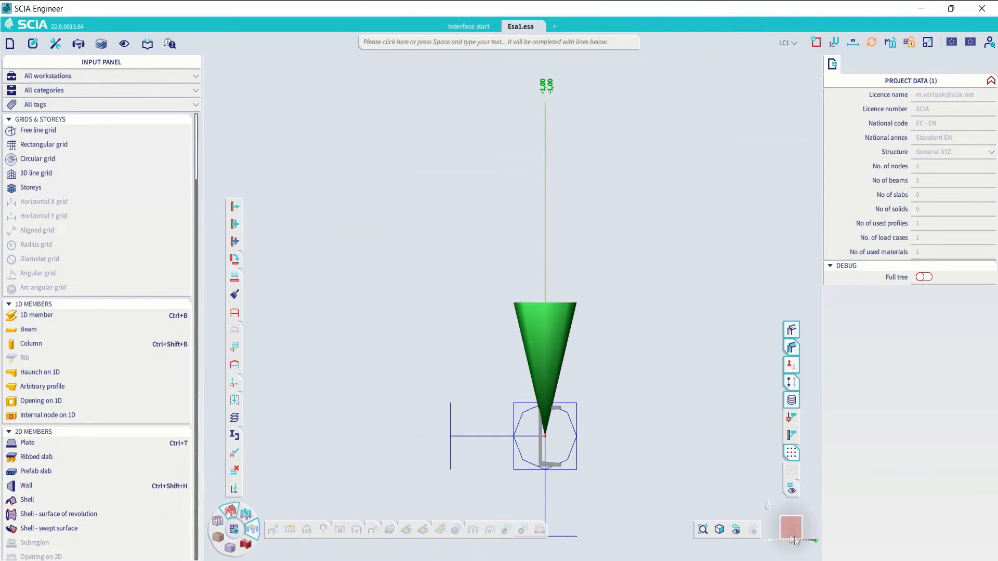
pyautogui.scroll(3, 526, 470)
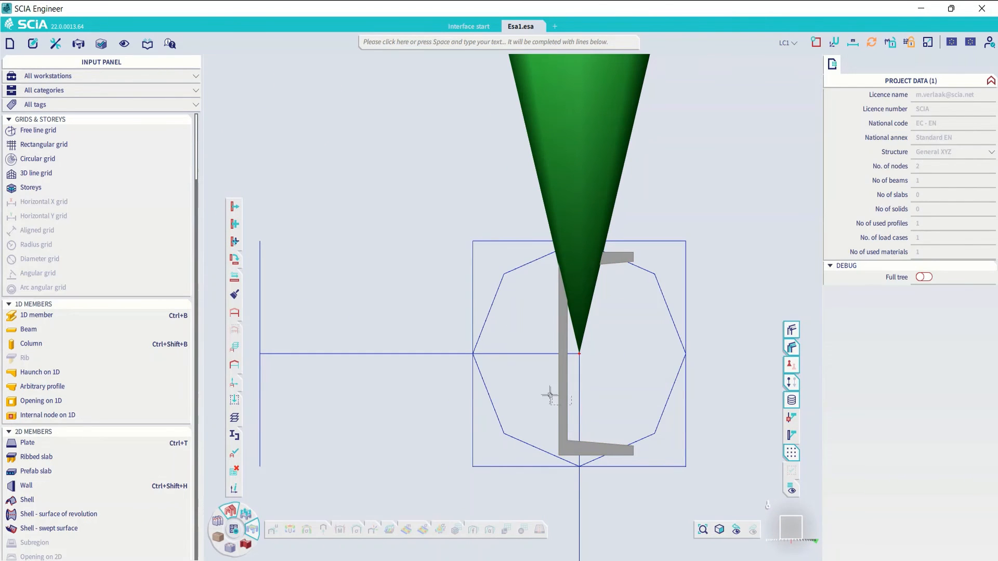
pyautogui.click(547, 406)
pyautogui.scroll(-2, 545, 410)
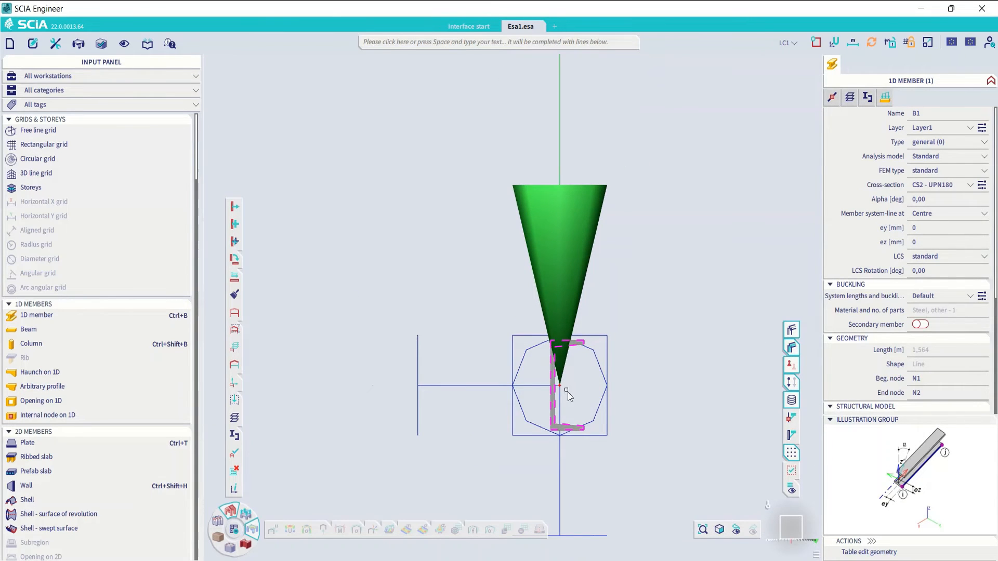
# - Review the property values of the beam's cross-section CS2 - UPN180, including its shear centre offset, then close the cross-section dialogs
pyautogui.click(981, 185)
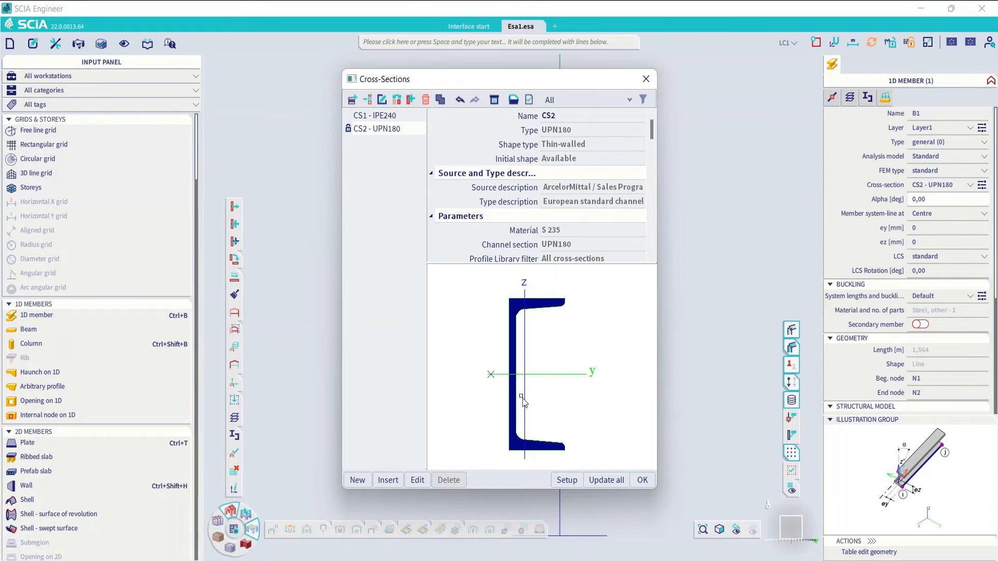
pyautogui.click(418, 480)
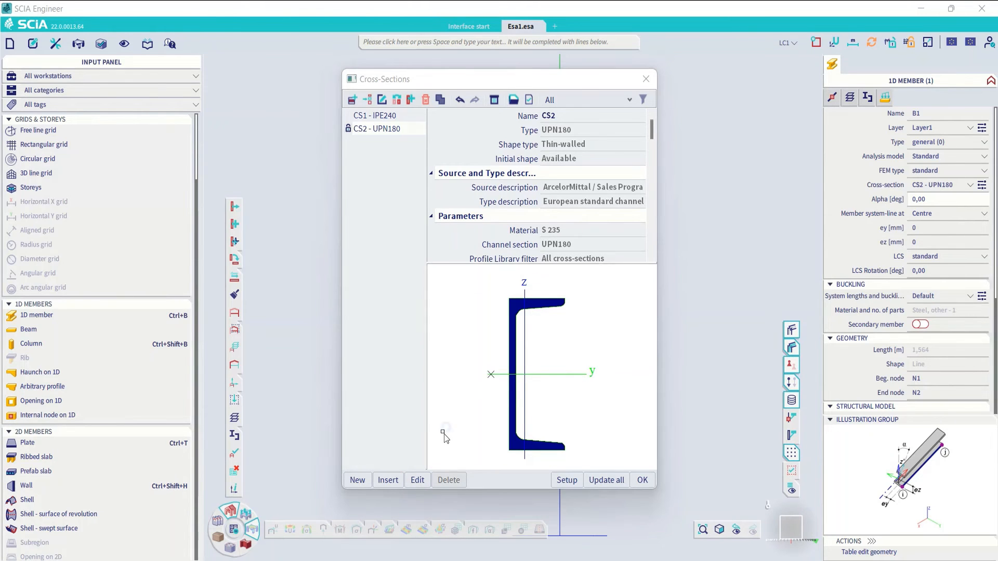
pyautogui.scroll(-5, 795, 353)
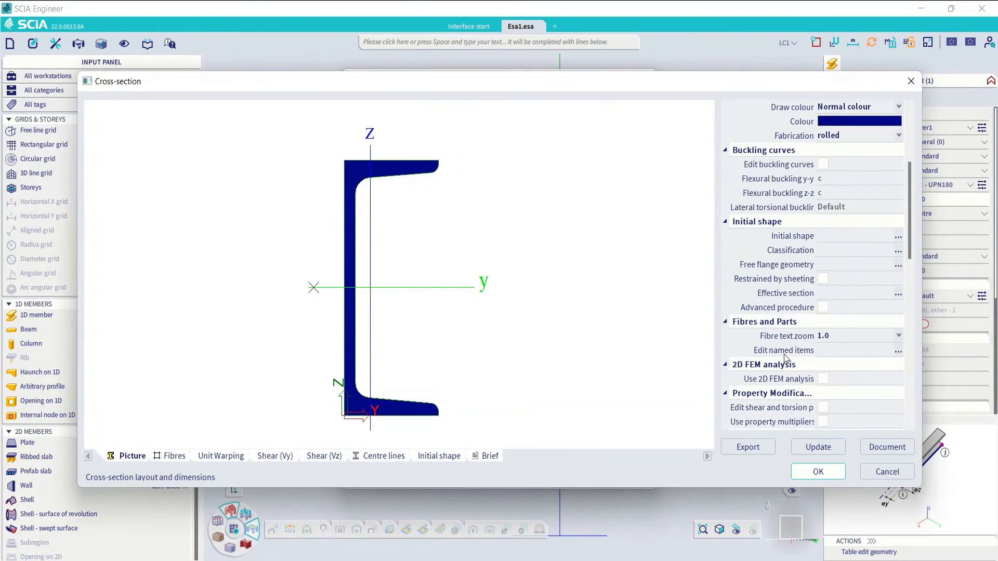
pyautogui.scroll(-10, 853, 363)
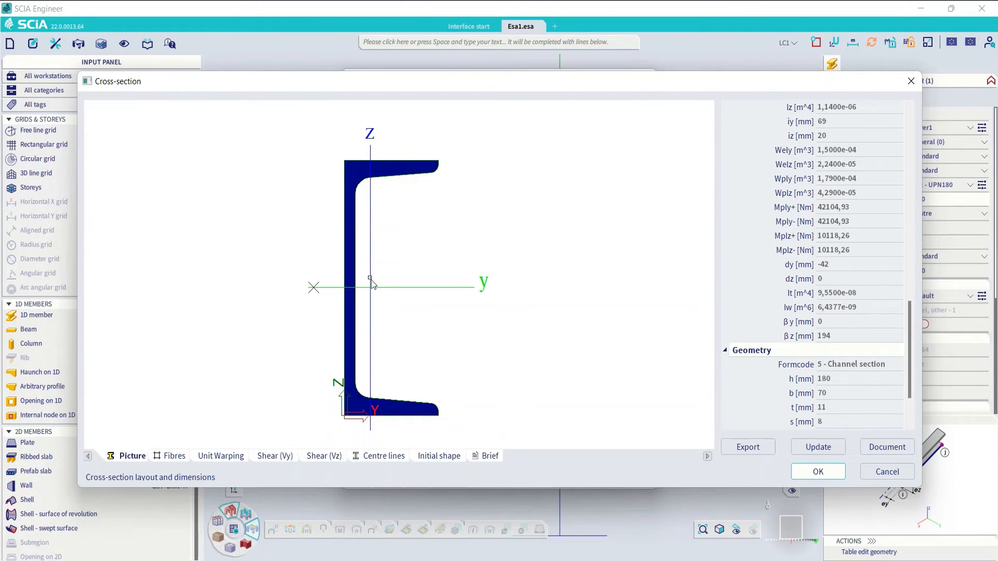
pyautogui.click(817, 471)
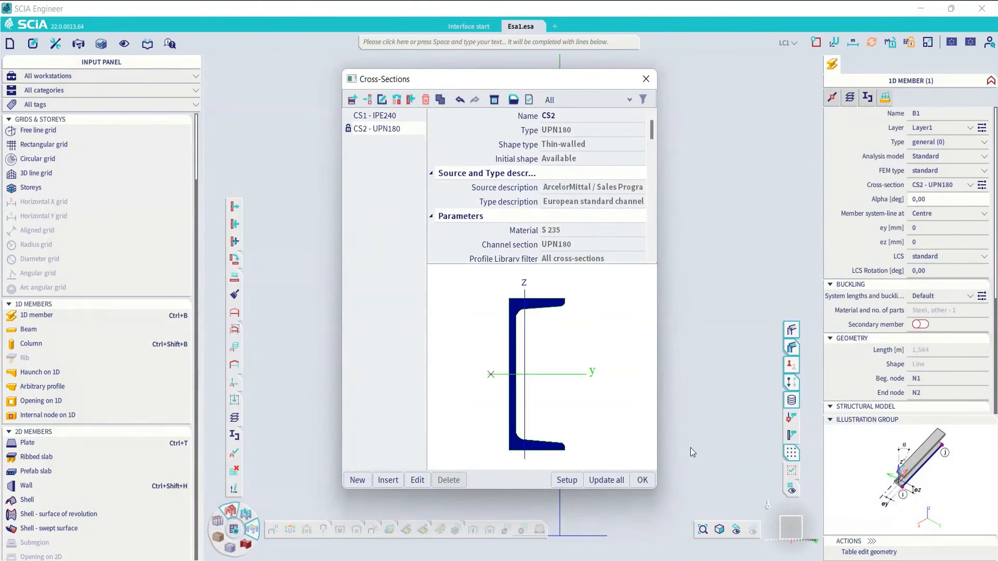
pyautogui.click(641, 482)
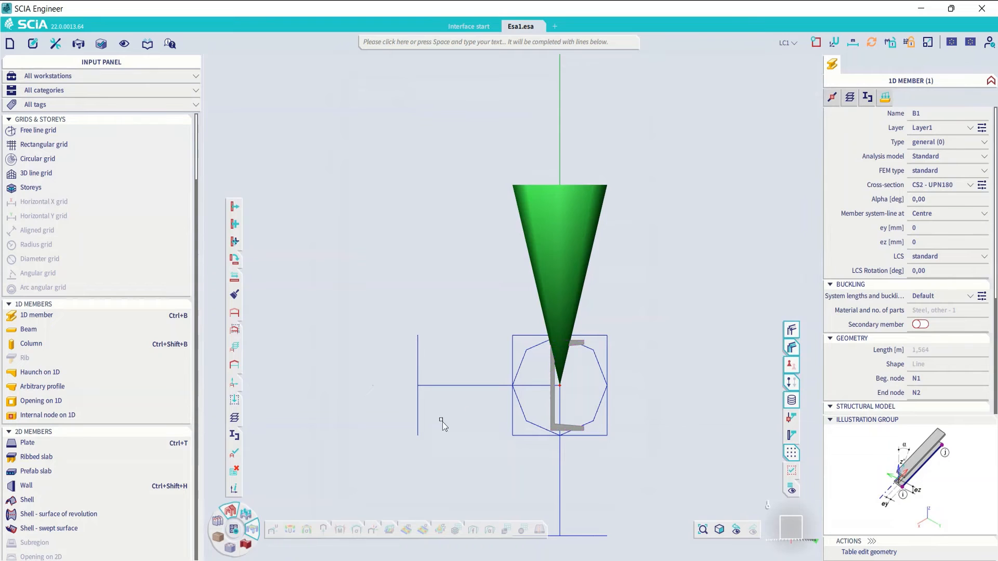
# - Run the linear analysis with Neglect shear center eccentricity enabled in the advanced solver settings, and close the end-of-analysis report
pyautogui.click(238, 528)
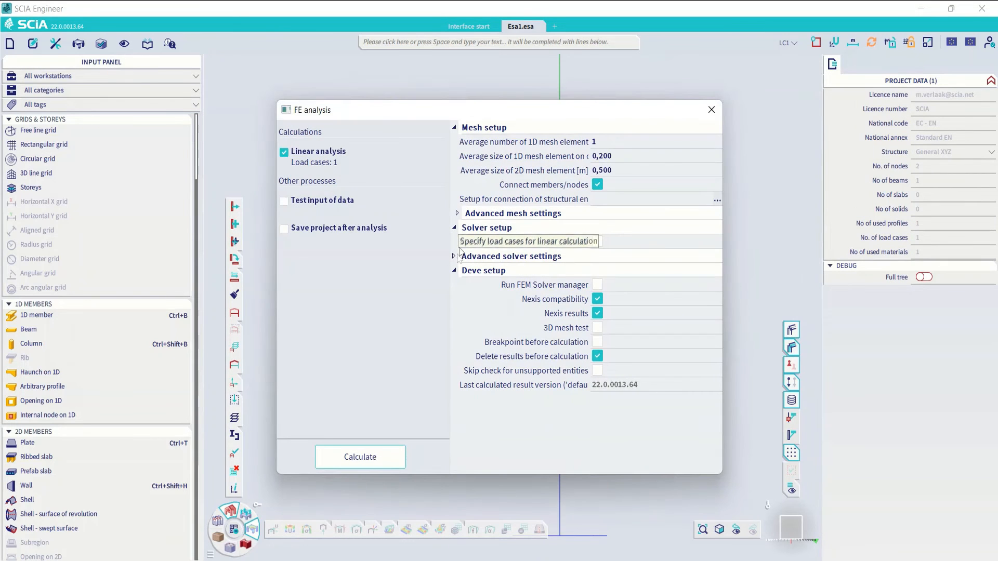
pyautogui.click(454, 257)
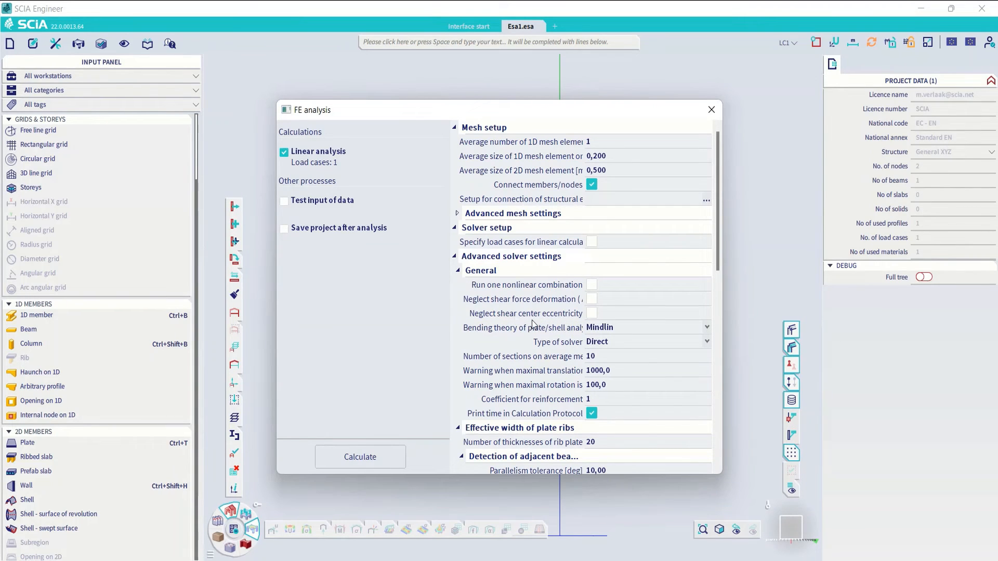
pyautogui.click(592, 314)
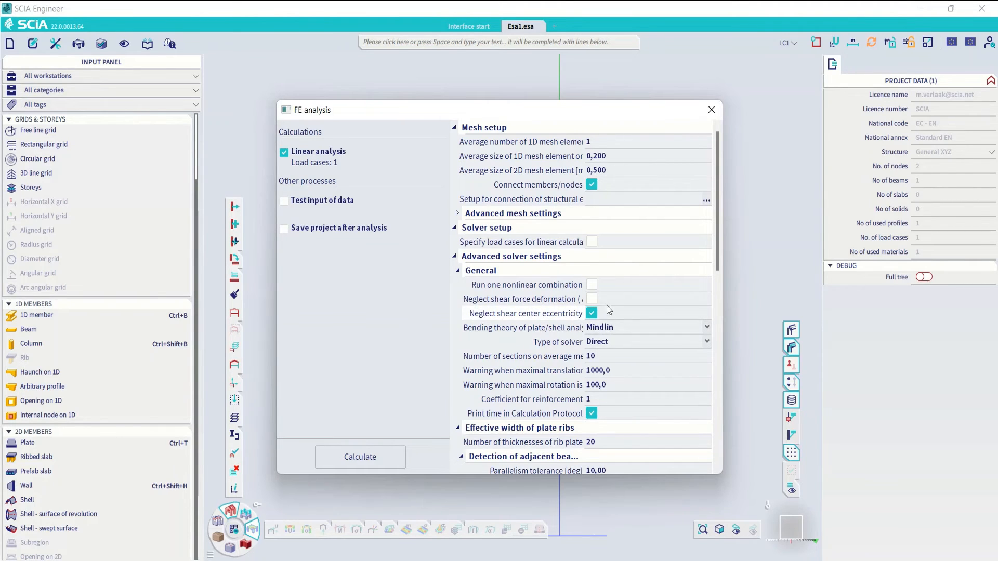
pyautogui.moveTo(615, 118); pyautogui.dragTo(404, 140)
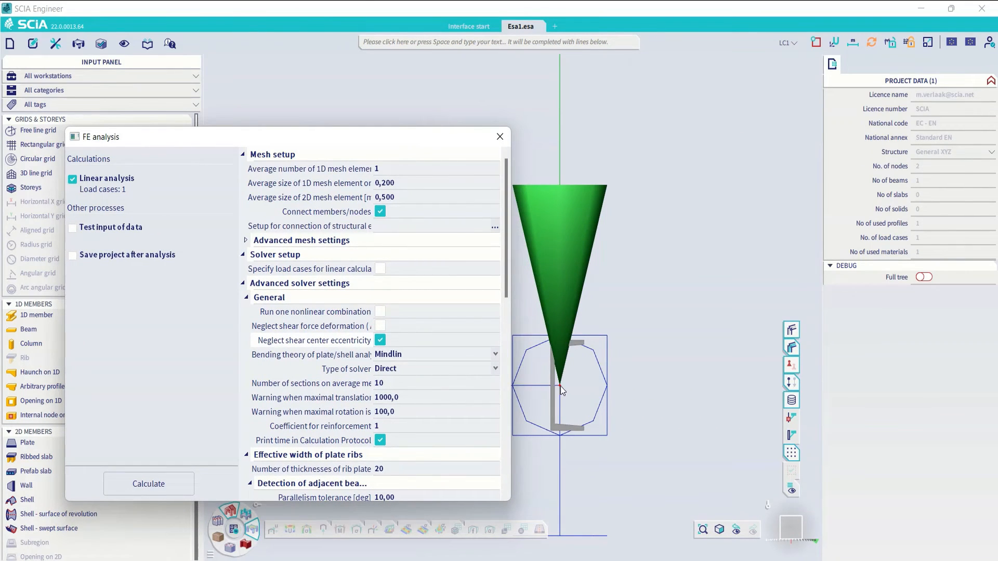
pyautogui.moveTo(364, 137); pyautogui.dragTo(545, 117)
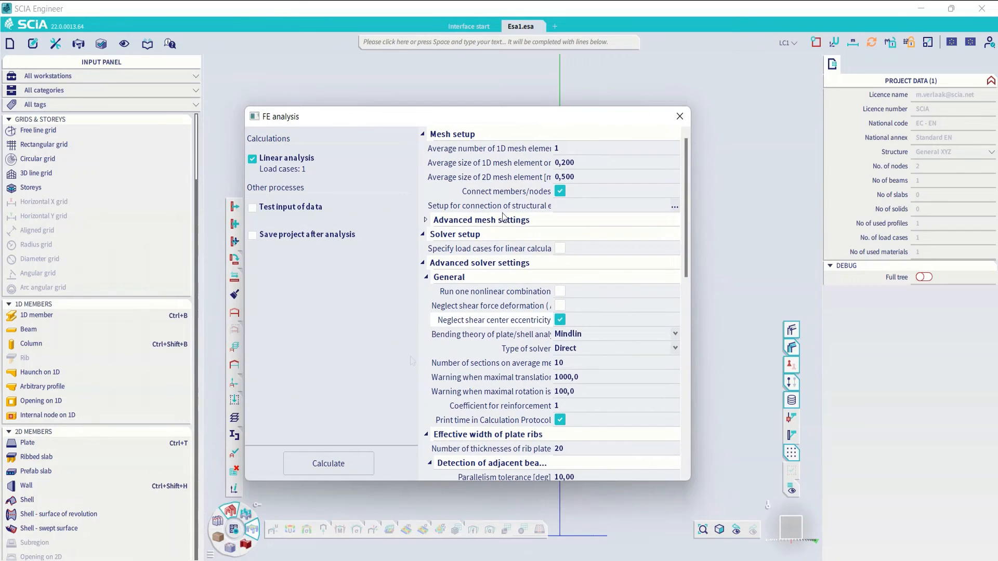
pyautogui.click(339, 466)
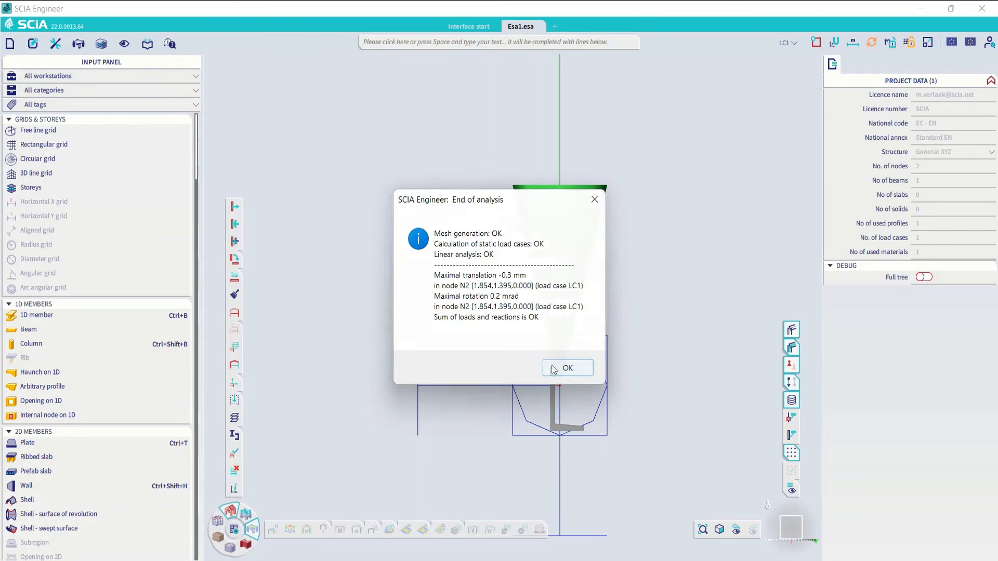
pyautogui.click(564, 369)
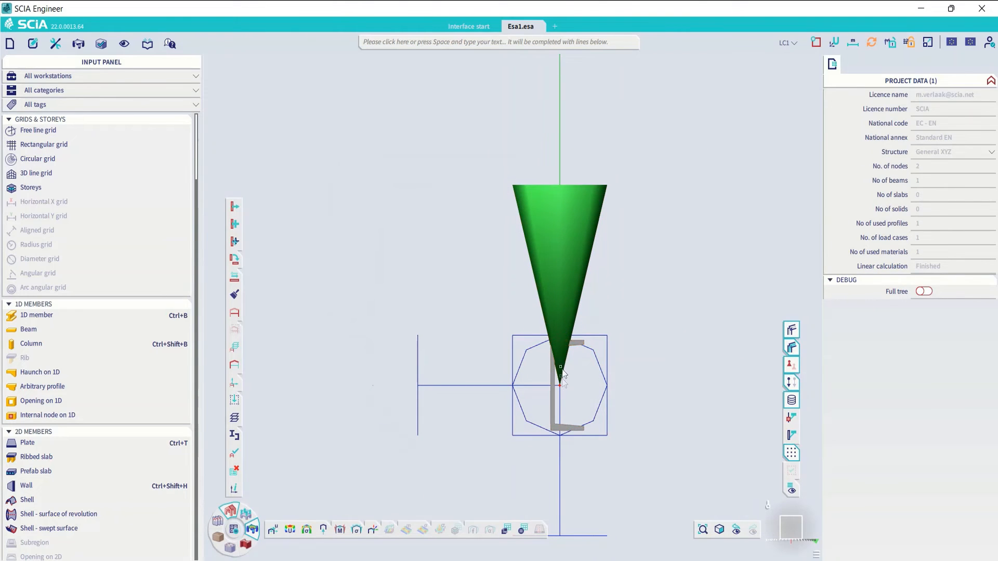
# - Display the M_x 1D internal forces for load case LC1 on the beam and view it in 3D
pyautogui.click(339, 532)
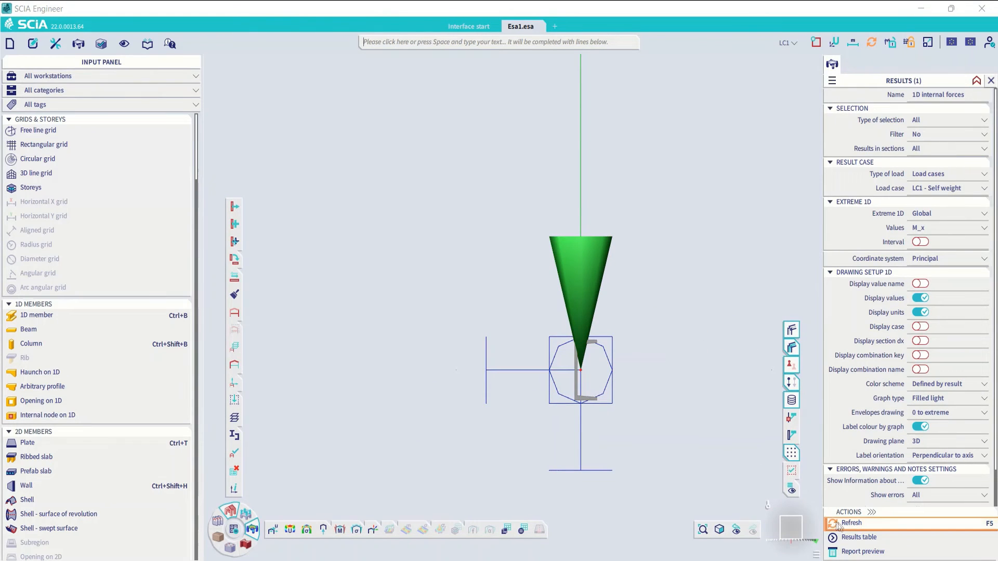
pyautogui.keyDown('ctrl'); pyautogui.moveTo(515, 307); pyautogui.dragTo(547, 354, button='right'); pyautogui.keyUp('ctrl')
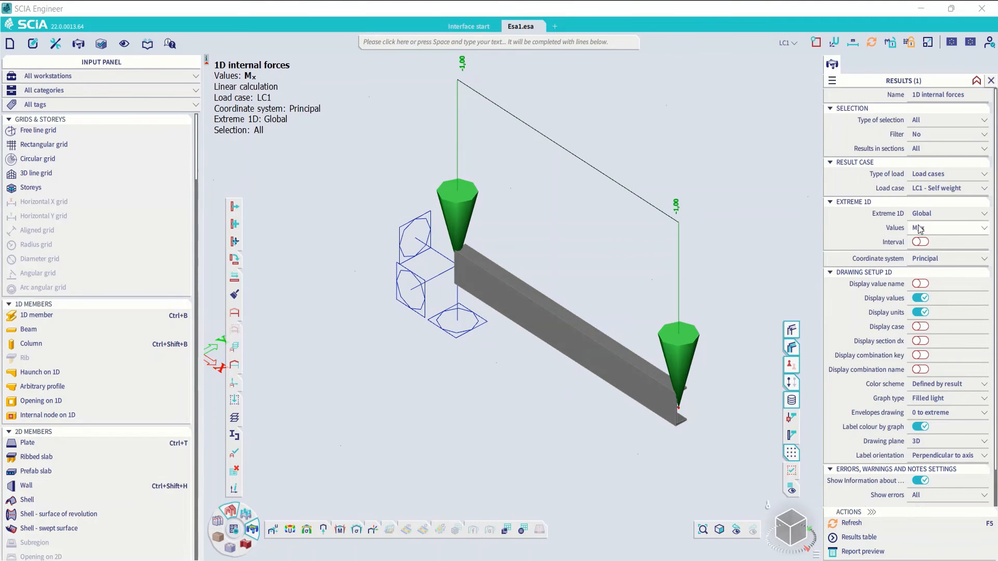
pyautogui.moveTo(566, 335); pyautogui.dragTo(570, 368, button='middle')
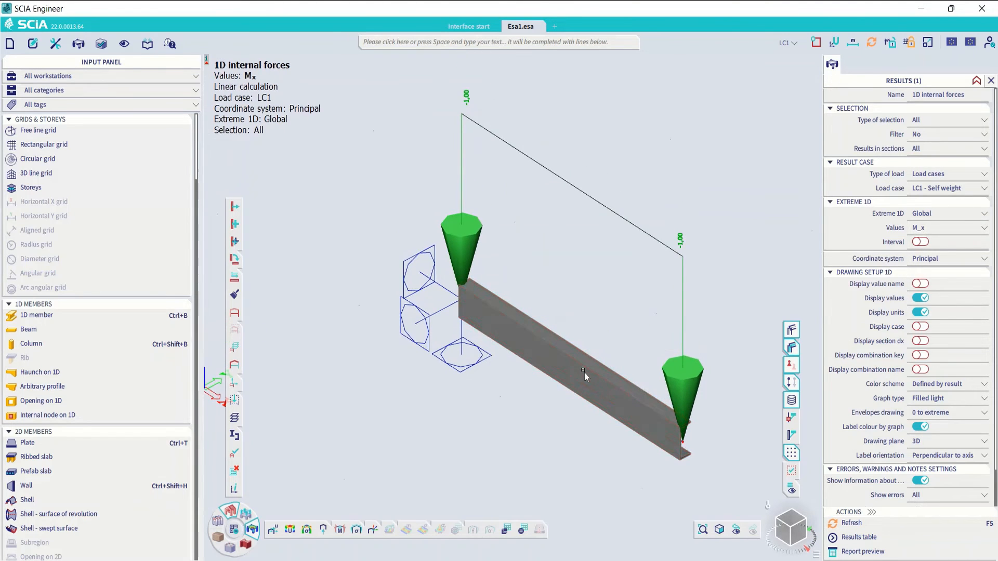
# - Rerun the linear analysis with Neglect shear center eccentricity disabled, and close the end-of-analysis report
pyautogui.click(230, 545)
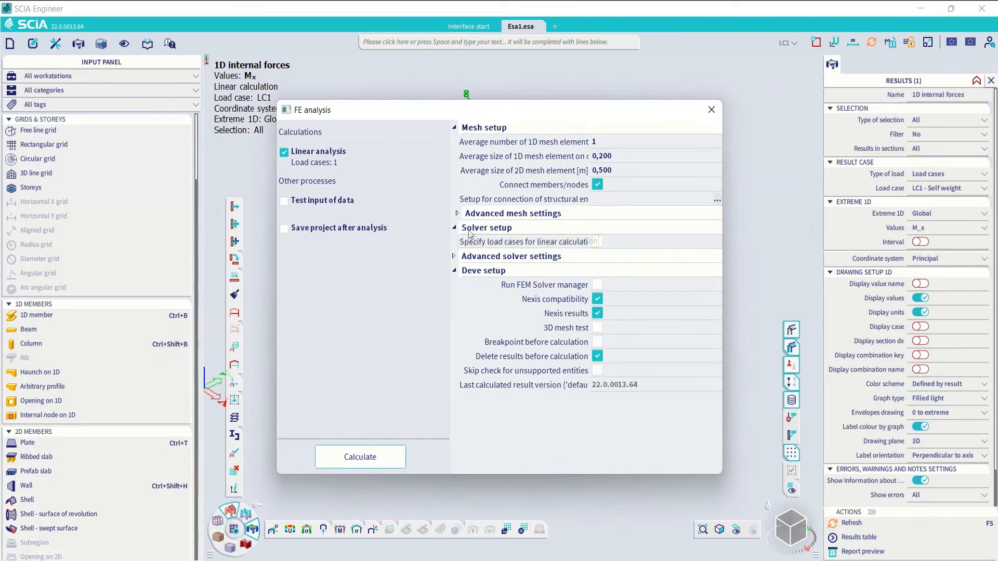
pyautogui.click(453, 257)
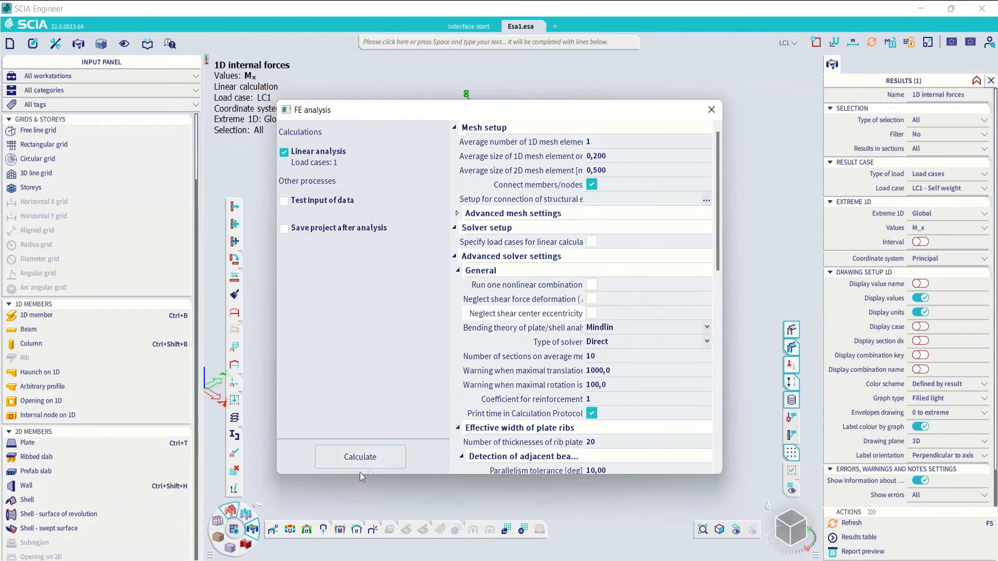
pyautogui.click(363, 456)
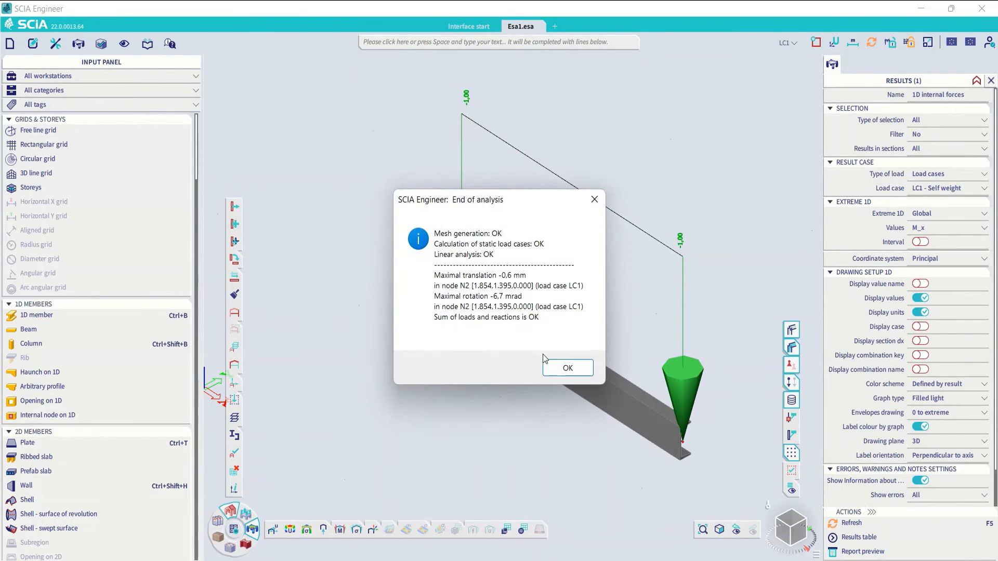
pyautogui.click(561, 364)
# - Turn off the beam's volume and shading display and hide its line load
pyautogui.click(792, 346)
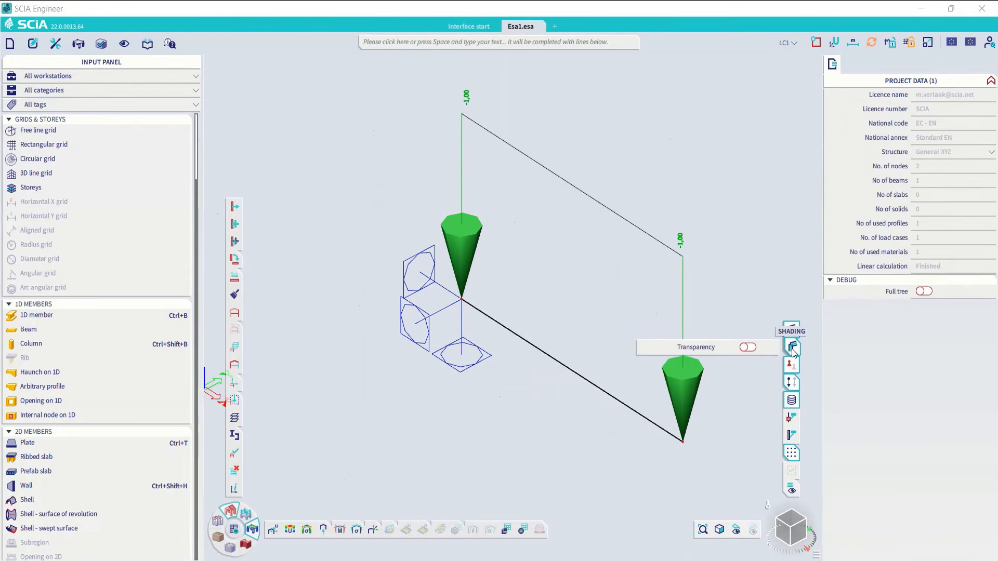
pyautogui.moveTo(697, 232); pyautogui.dragTo(647, 271)
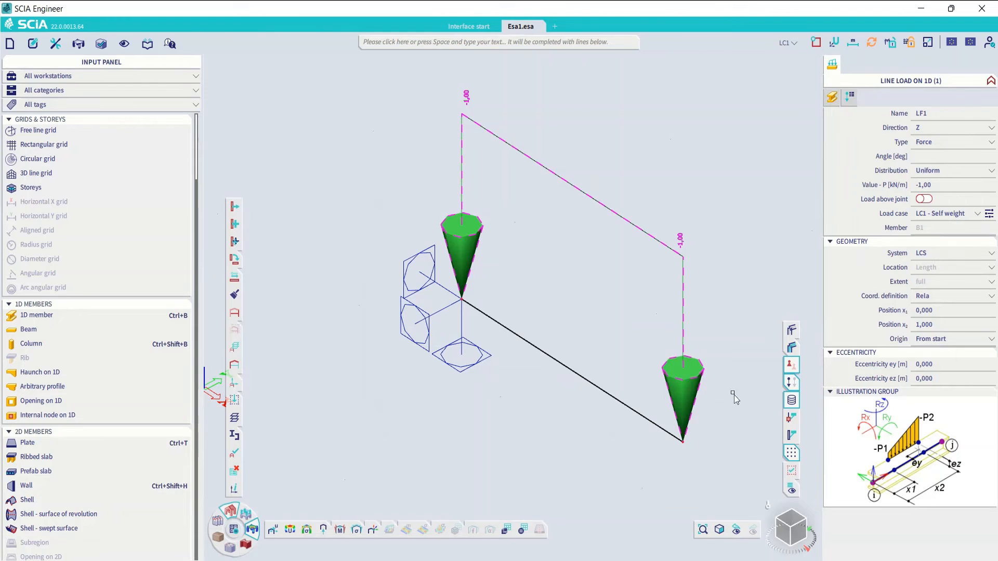
pyautogui.click(796, 379)
pyautogui.click(801, 374)
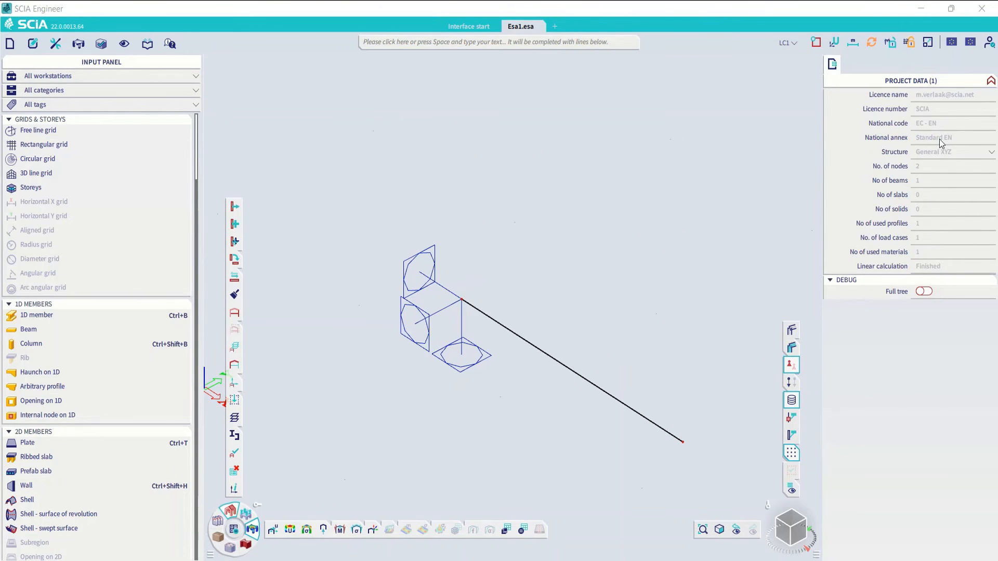
# - Refresh the M_x 1D internal forces for load case LC1 and show the line load again with the diagram
pyautogui.click(844, 523)
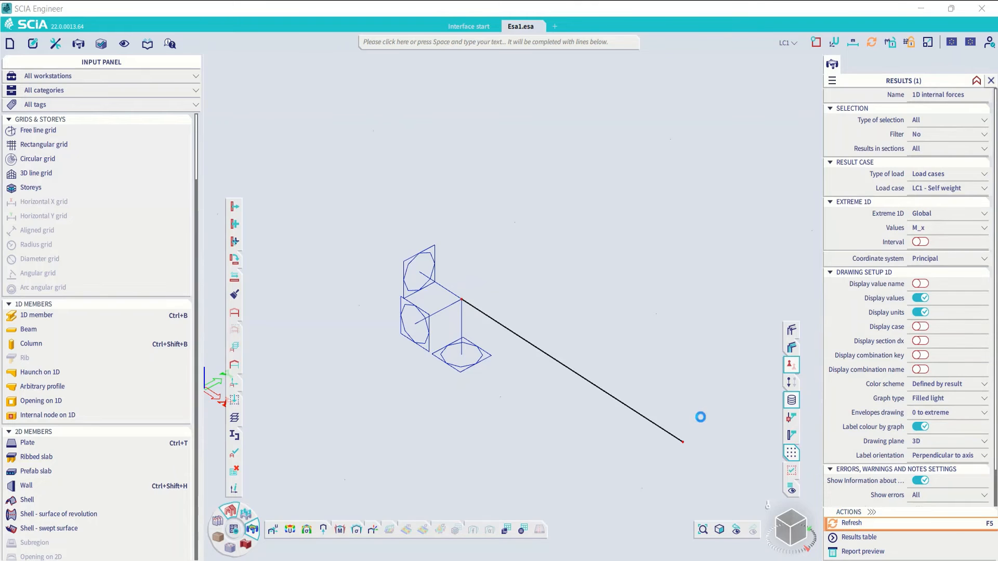
pyautogui.moveTo(534, 279); pyautogui.dragTo(535, 342, button='middle')
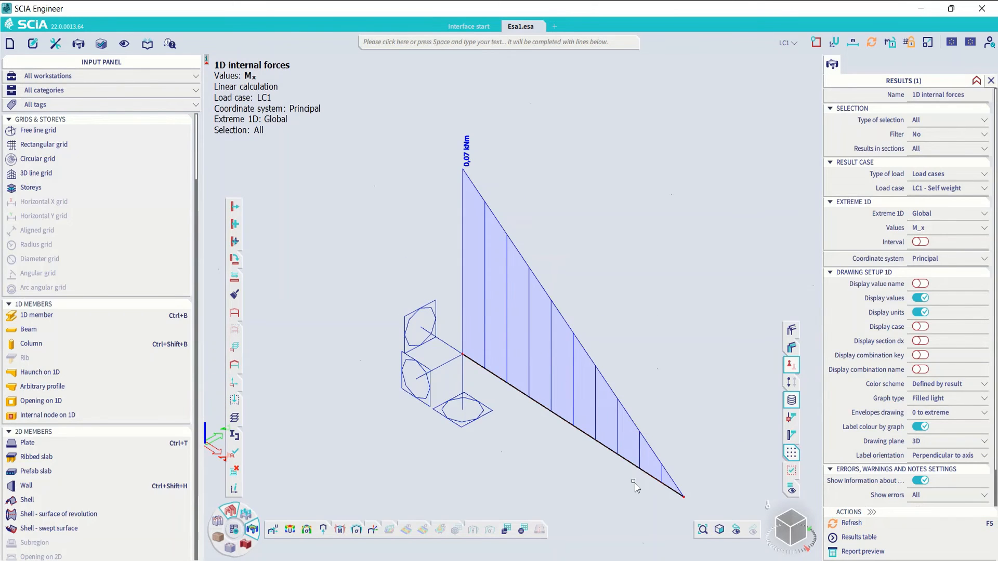
pyautogui.click(791, 382)
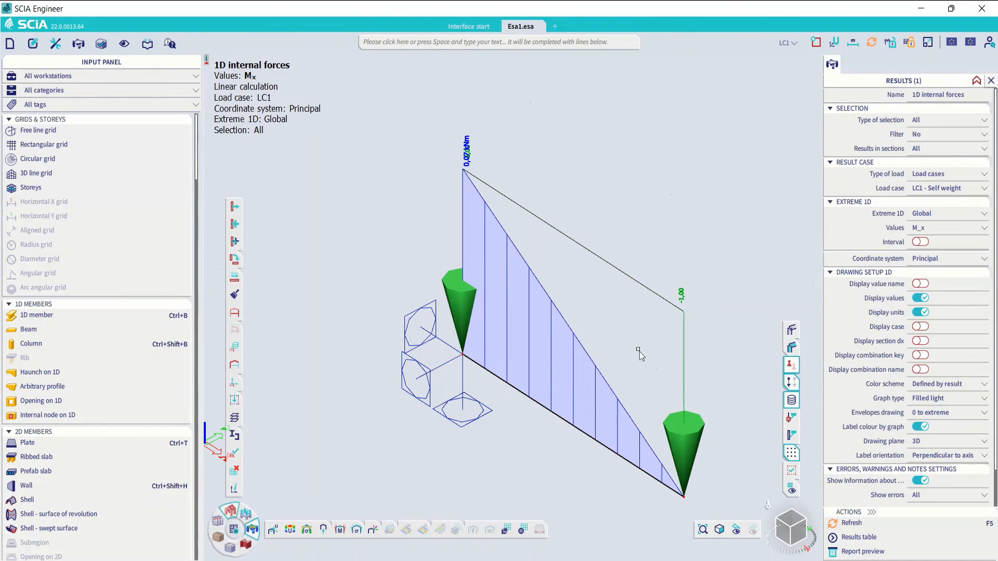
pyautogui.scroll(-3, 639, 351)
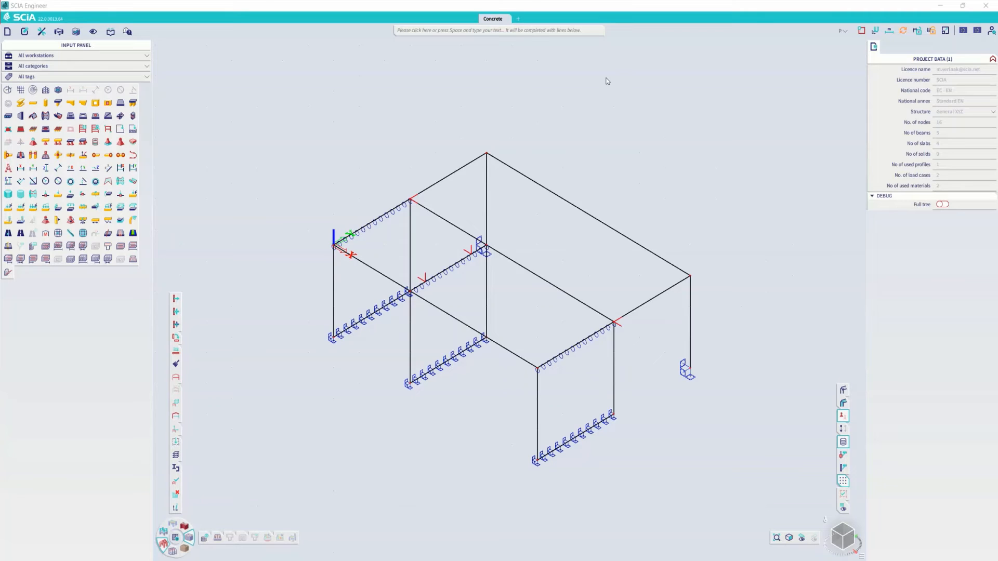
# - Inspect the structure in the Concrete project with volumes and shading displayed, then return it to wireframe
pyautogui.click(843, 390)
pyautogui.click(843, 403)
pyautogui.moveTo(591, 274); pyautogui.dragTo(569, 268, button='middle')
pyautogui.click(843, 390)
pyautogui.click(843, 403)
# - Select the rear roof beam B3 and open its concrete 1D data
pyautogui.moveTo(593, 183); pyautogui.dragTo(566, 214)
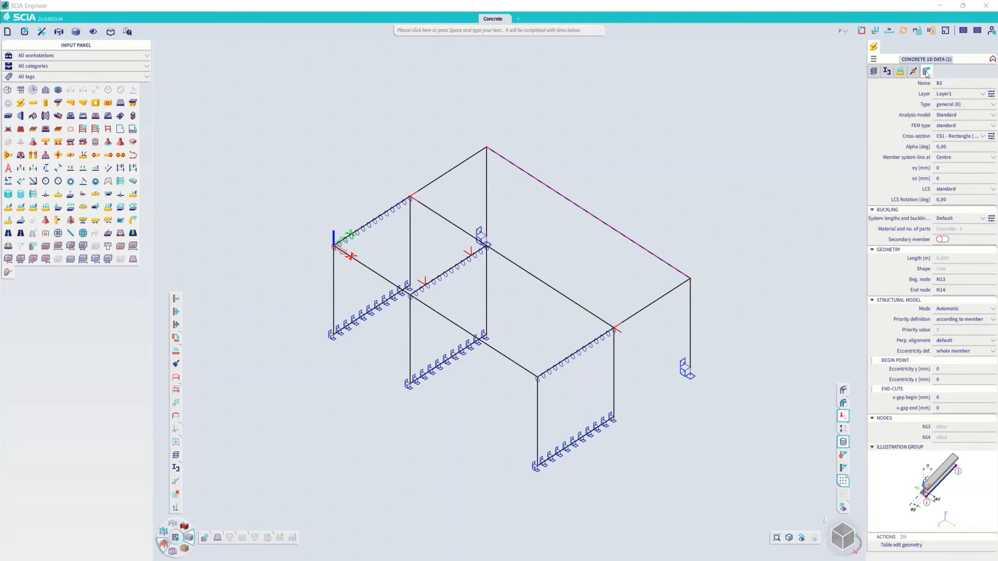
pyautogui.click(926, 73)
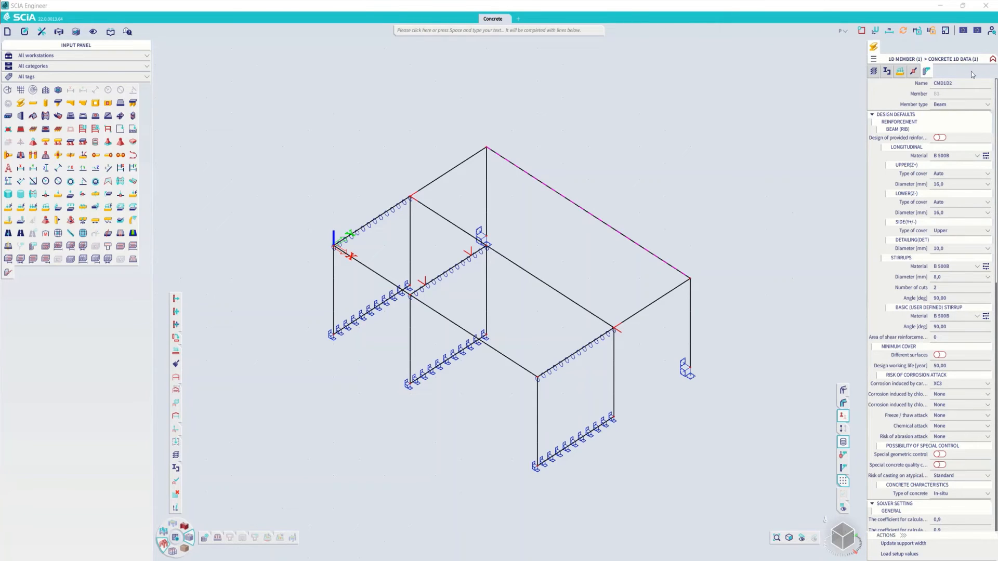
# - Examine the rear roof beam's concrete 1D data, including design defaults and solver settings, then deselect the beam
pyautogui.click(992, 59)
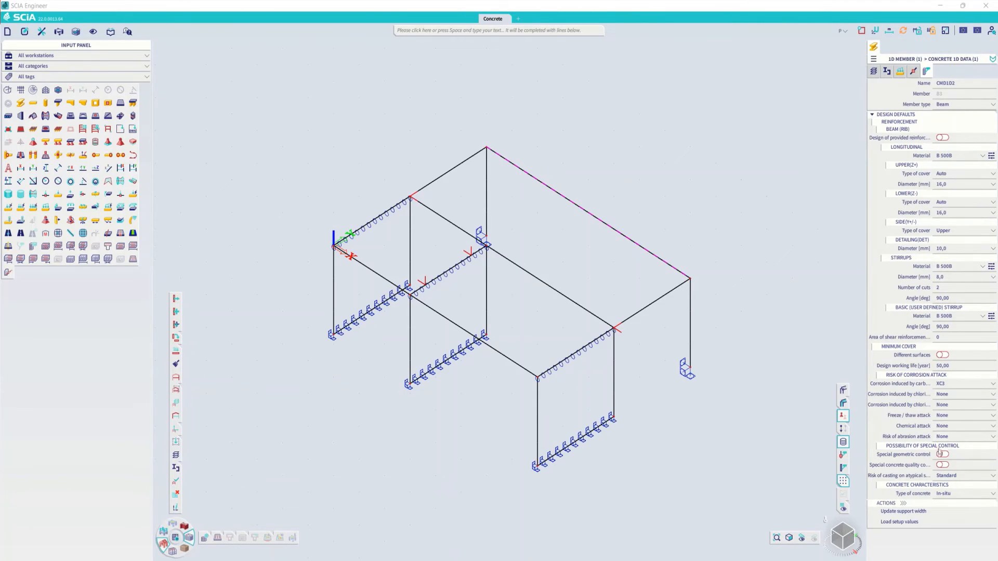
pyautogui.click(992, 59)
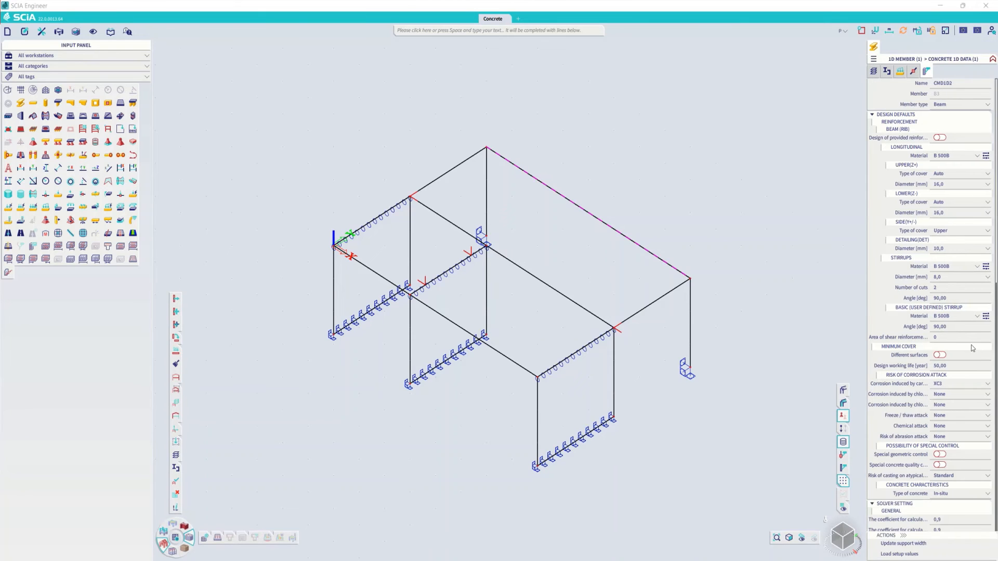
pyautogui.scroll(-10, 933, 294)
pyautogui.scroll(10, 934, 294)
pyautogui.press('Escape')
# - Select the middle wall S4, examine its concrete 2D data, and clear the selection
pyautogui.click(478, 297)
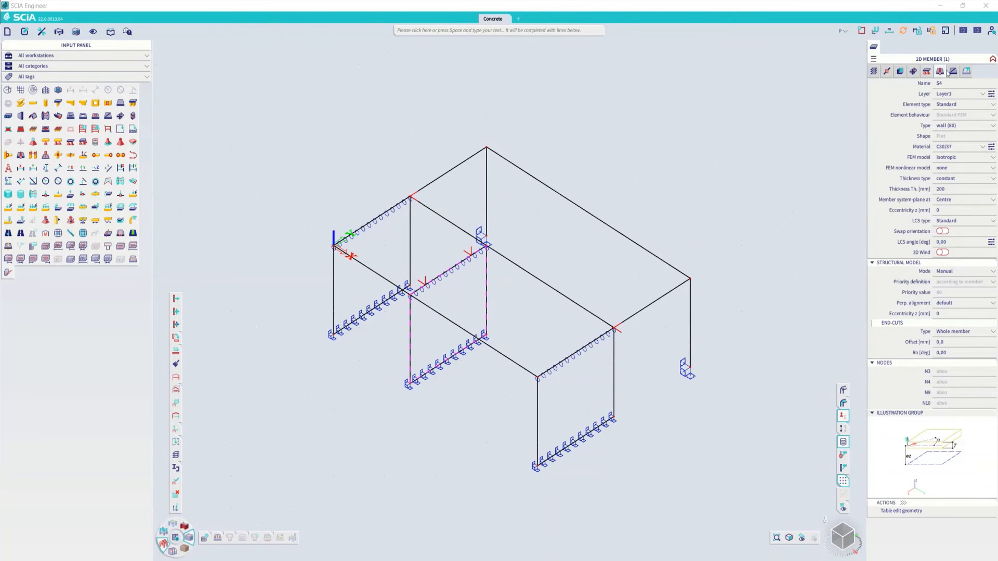
pyautogui.click(966, 71)
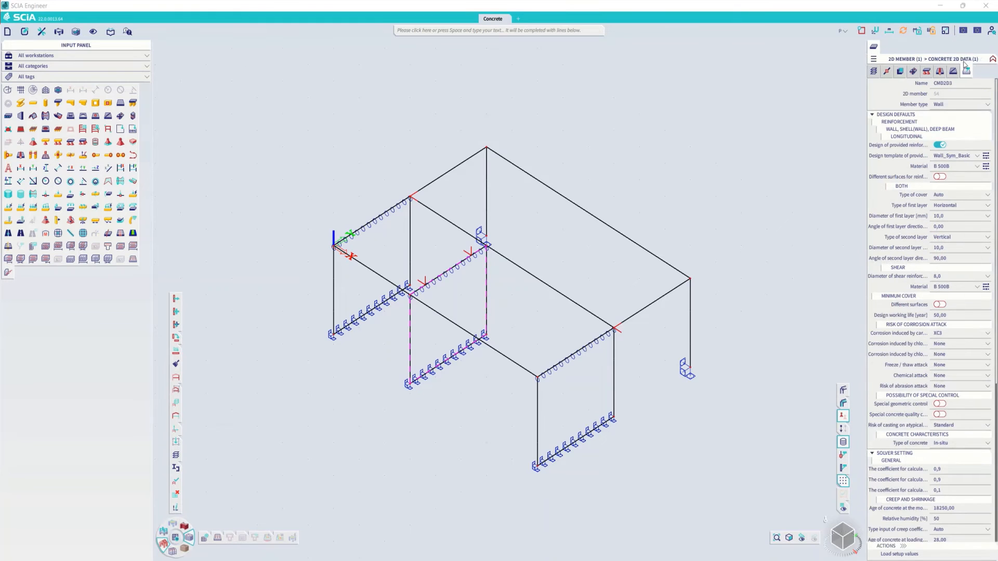
pyautogui.scroll(-10, 938, 233)
pyautogui.scroll(10, 939, 234)
pyautogui.press('Escape')
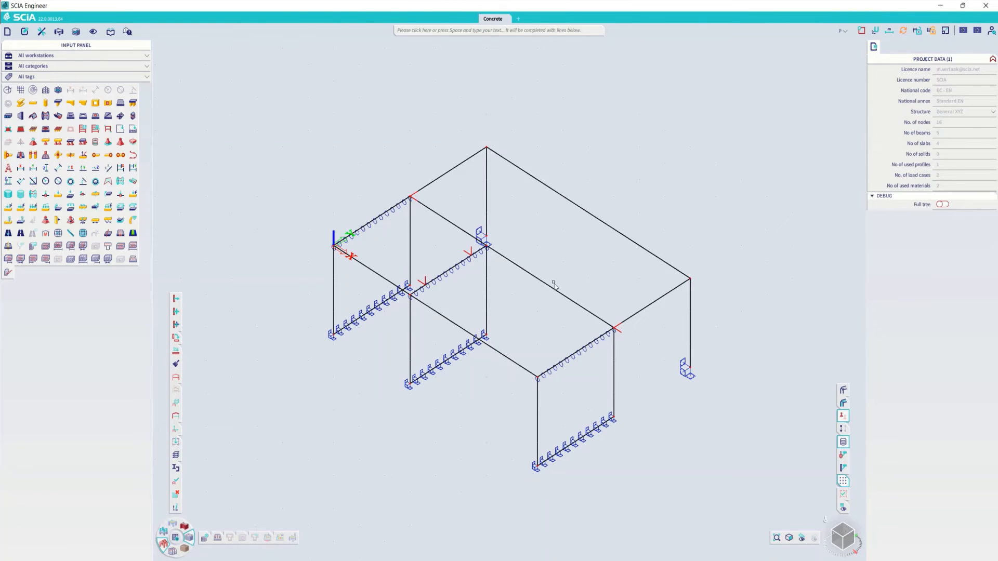
# - Turn on the concrete reinforcement display for all entities and set Concrete member data to All, applying it to the model
pyautogui.rightClick(648, 180)
pyautogui.click(675, 213)
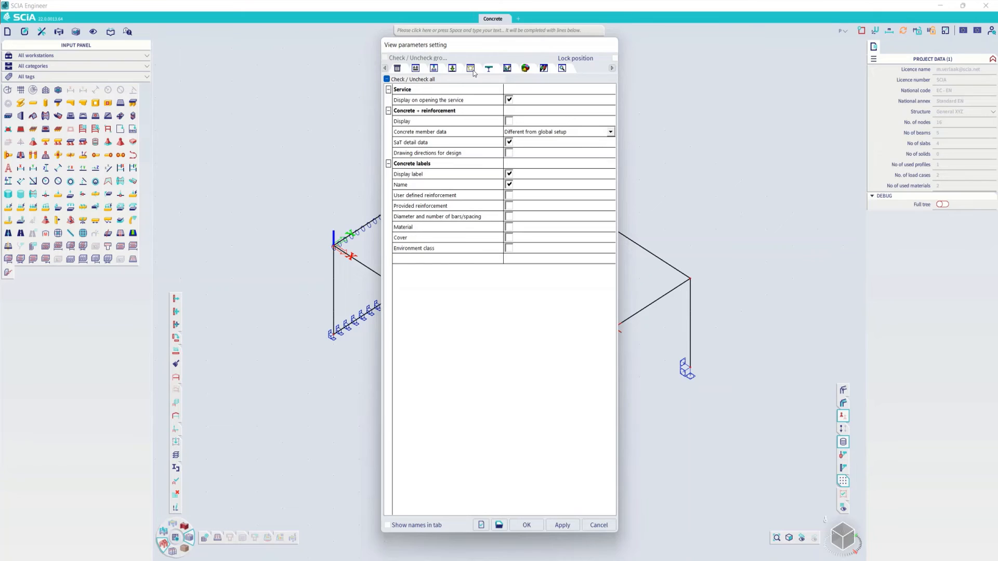
pyautogui.press('ctrl')
pyautogui.click(508, 122)
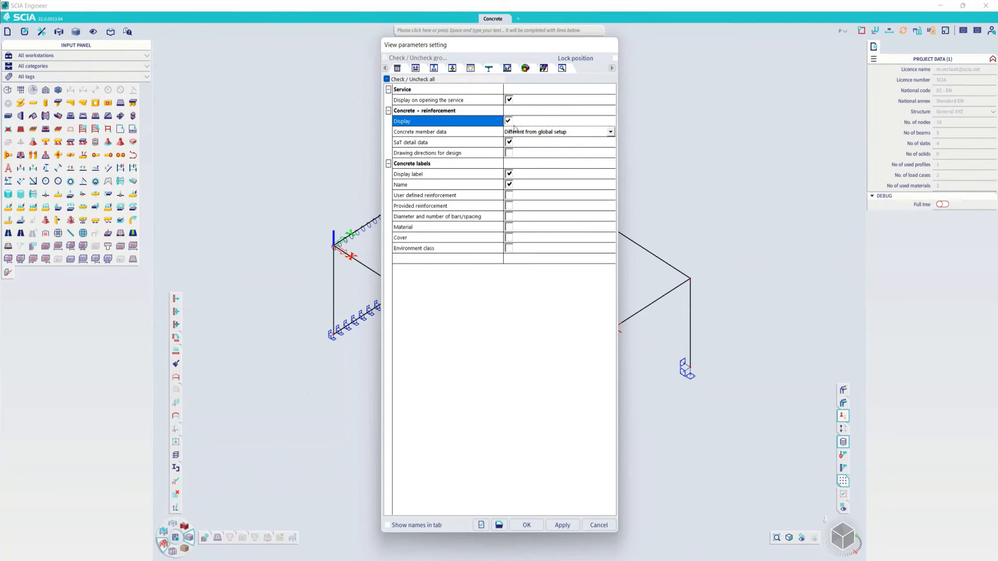
pyautogui.click(528, 131)
pyautogui.click(529, 131)
pyautogui.click(527, 139)
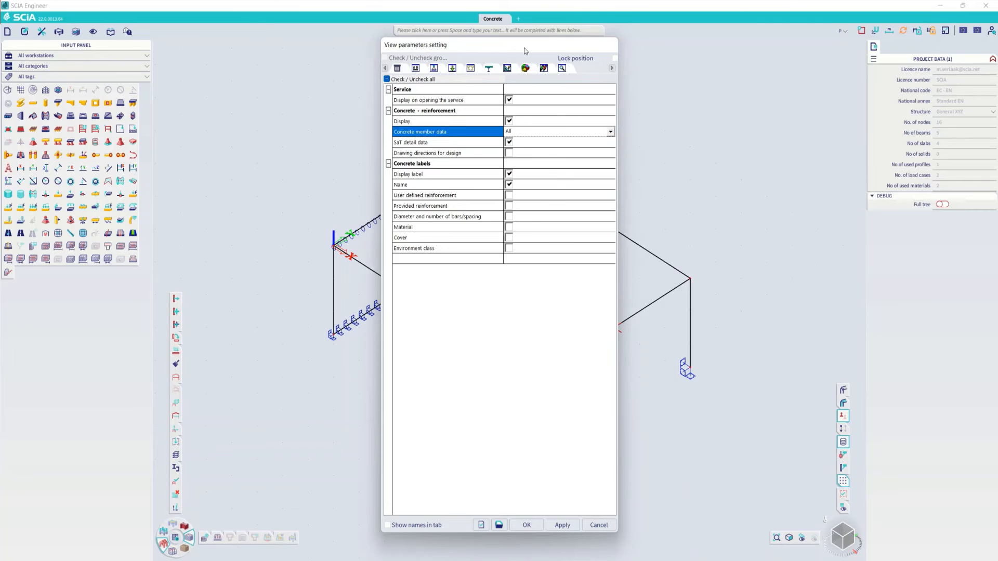
pyautogui.moveTo(525, 50); pyautogui.dragTo(765, 51)
pyautogui.click(801, 524)
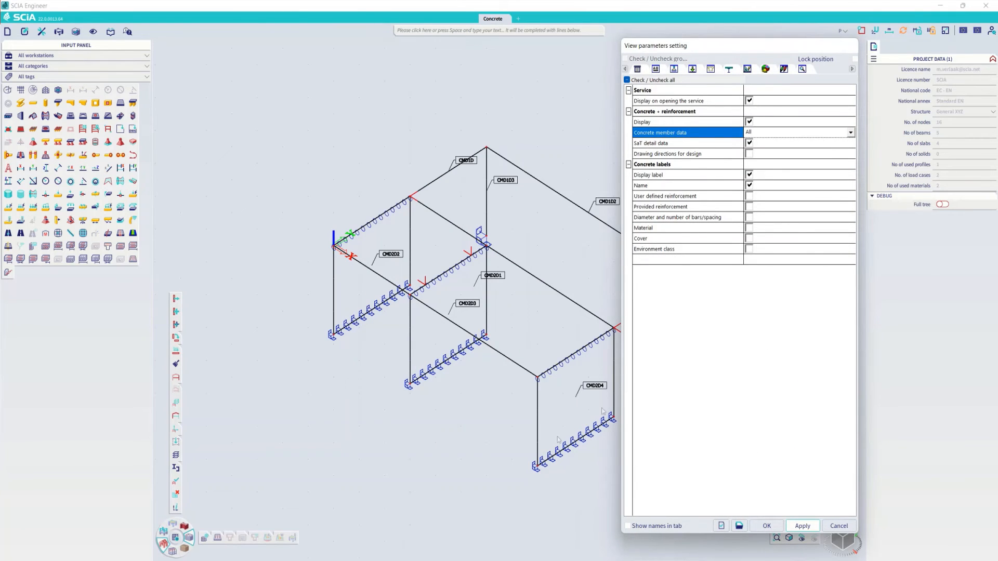
# - Limit the displayed concrete member data to those Different from global setup and confirm the view settings
pyautogui.click(771, 136)
pyautogui.click(771, 152)
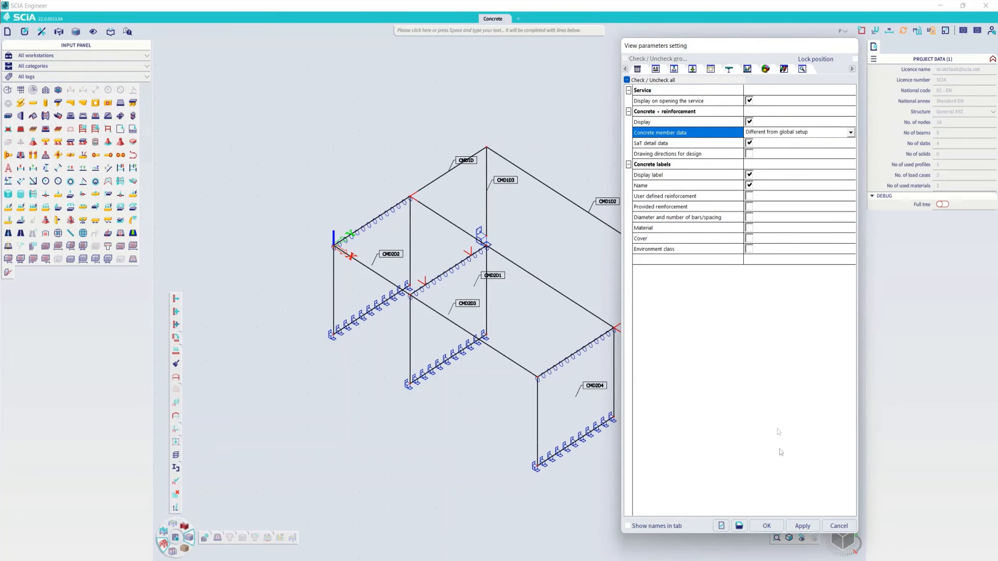
pyautogui.click(767, 525)
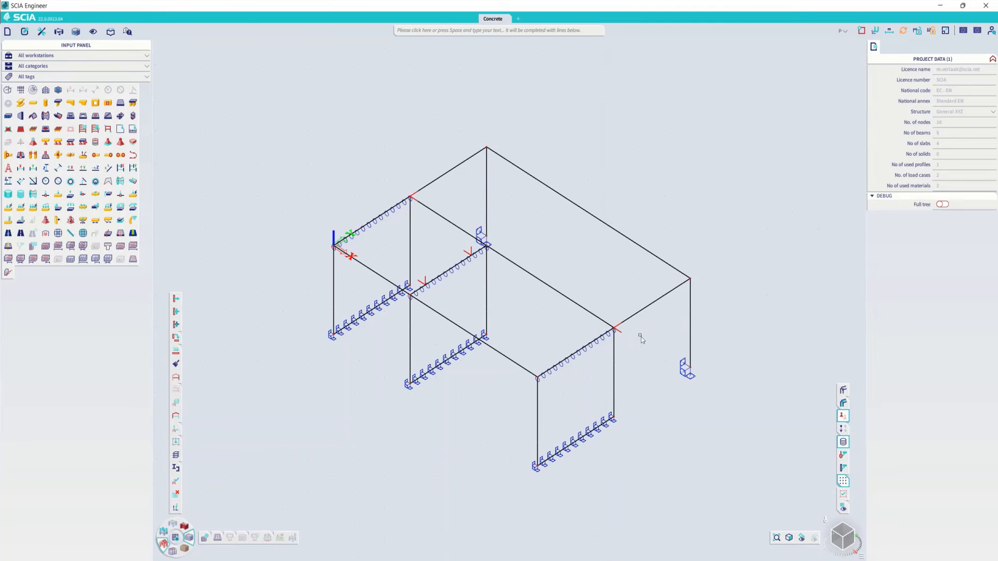
# - Draw a 1D beam from the midpoint of the rear roof beam to the midpoint of the slab's parallel edge
pyautogui.moveTo(521, 345); pyautogui.dragTo(507, 347, button='middle')
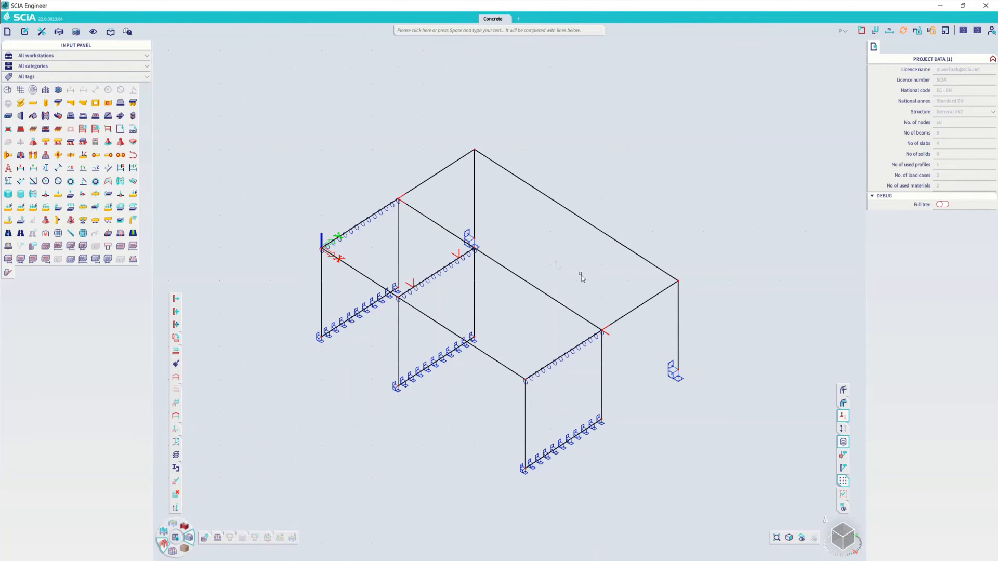
pyautogui.moveTo(601, 209); pyautogui.dragTo(574, 231)
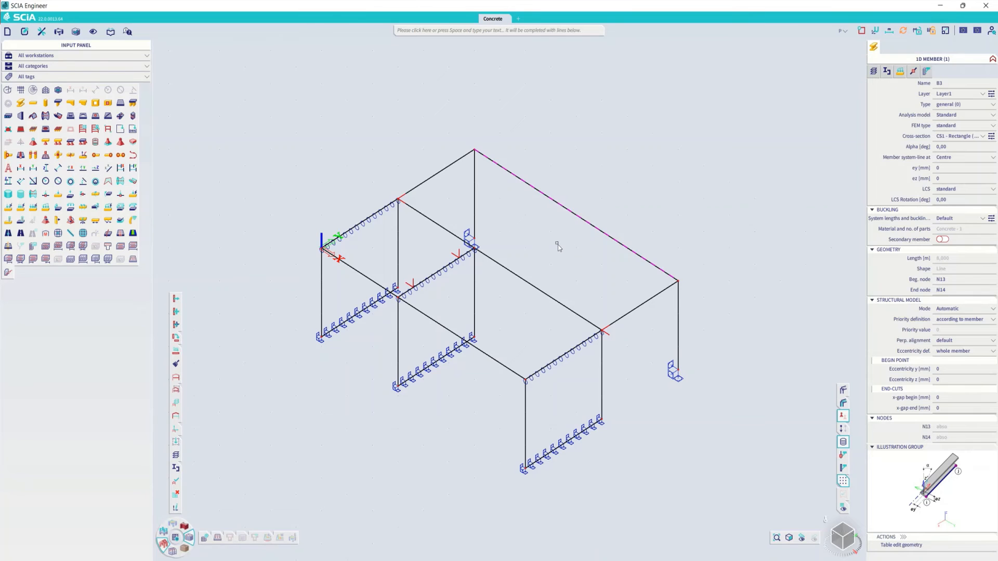
pyautogui.press('Escape')
pyautogui.rightClick(557, 245)
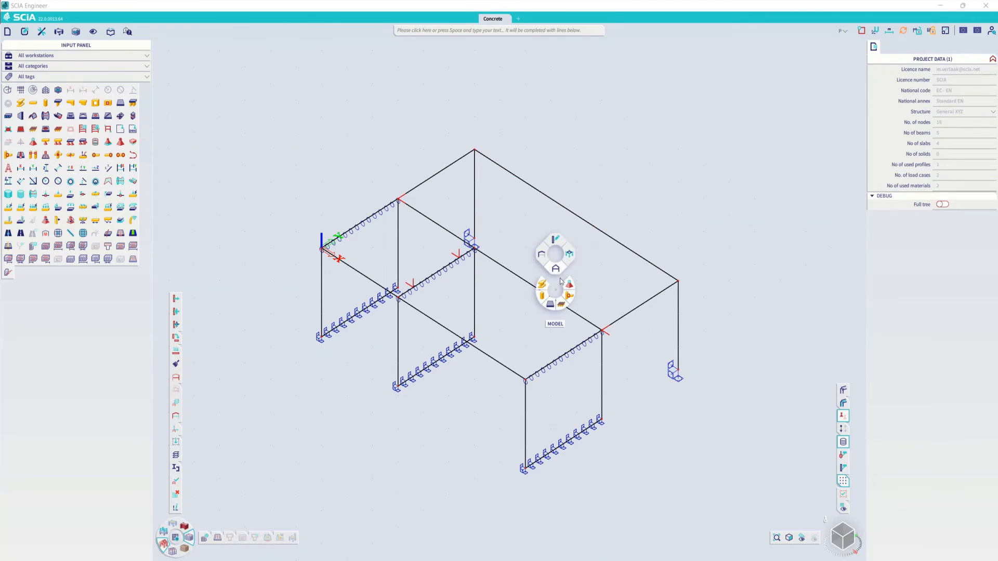
pyautogui.click(542, 283)
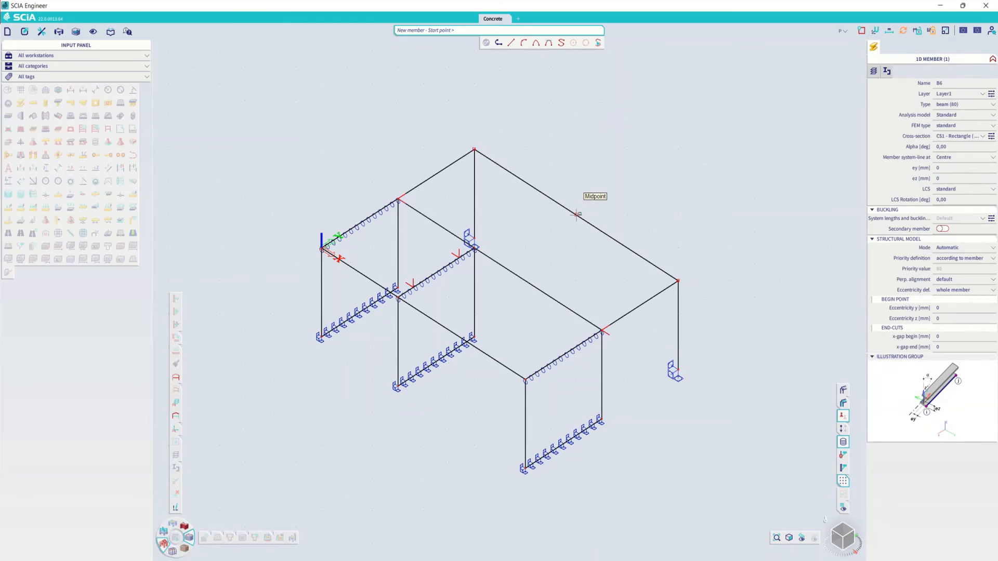
pyautogui.click(576, 214)
pyautogui.click(500, 264)
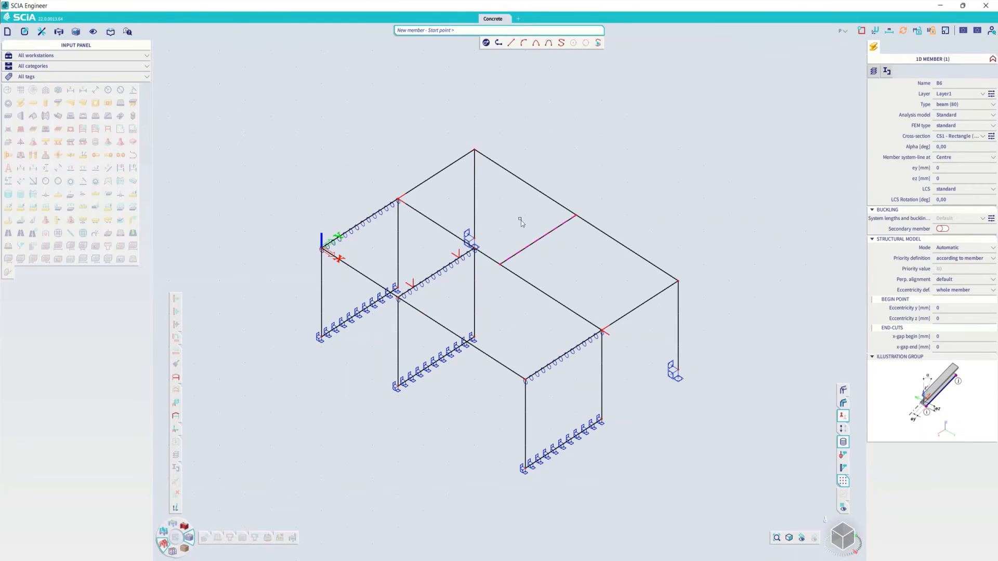
pyautogui.press('Escape')
pyautogui.press('Escape')
# - Set the Concrete member data display back to All so every member's data label is drawn
pyautogui.rightClick(605, 191)
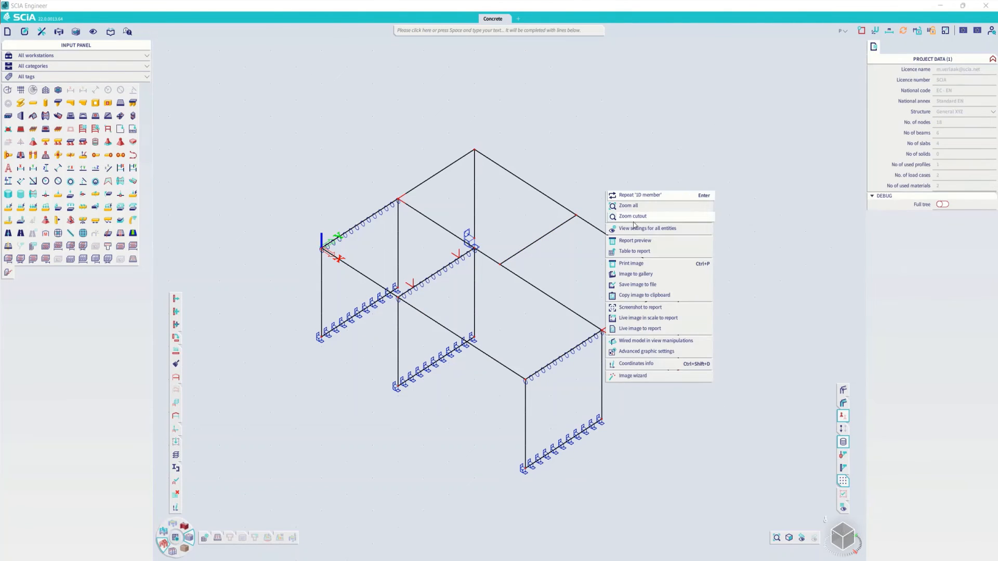
pyautogui.click(634, 228)
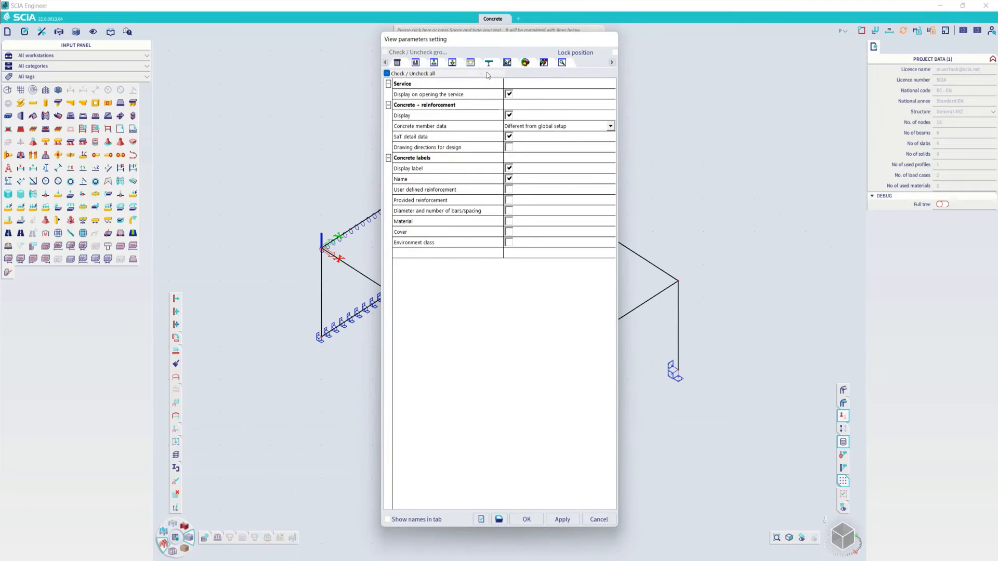
pyautogui.click(529, 126)
pyautogui.click(536, 126)
pyautogui.click(539, 157)
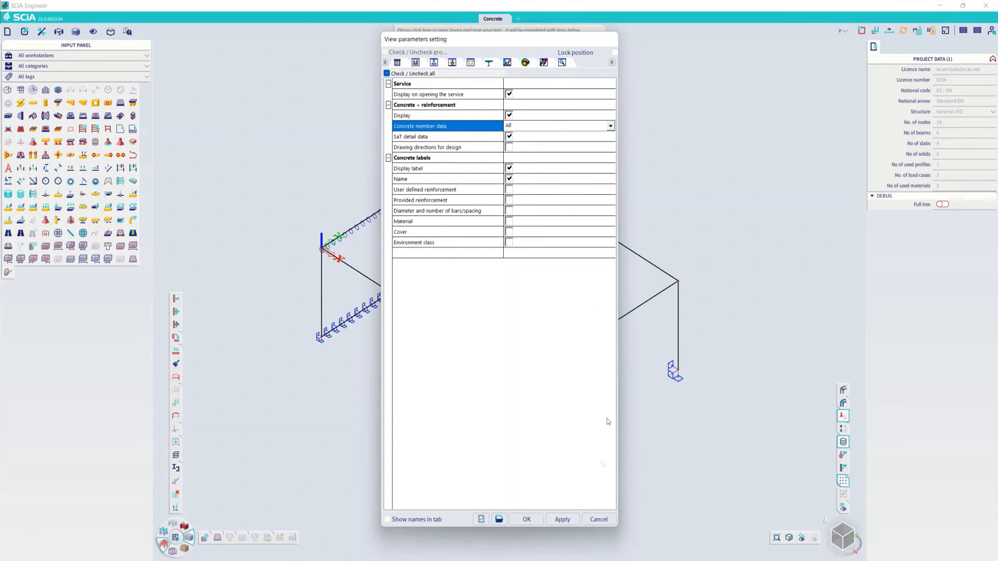
pyautogui.click(526, 519)
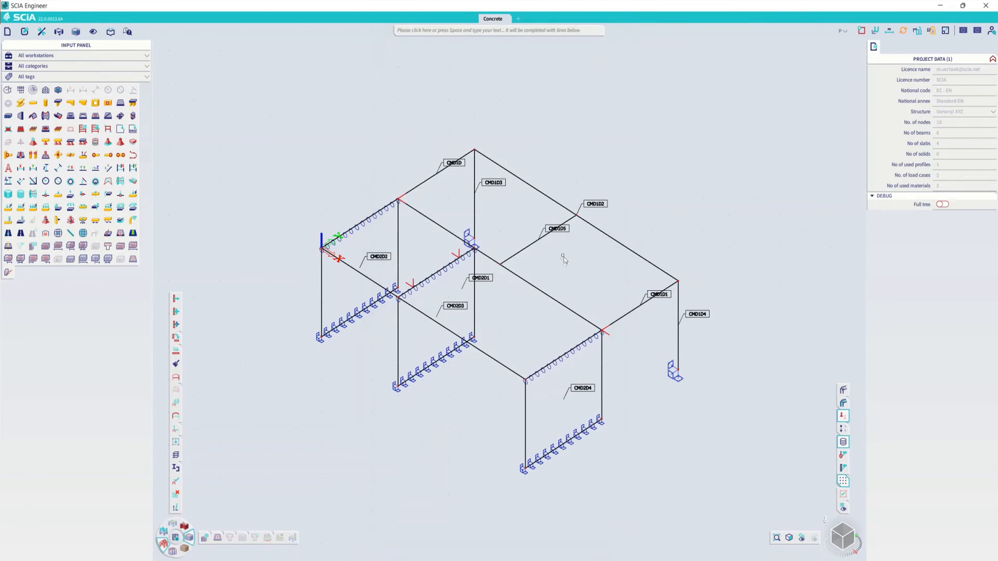
# - In the new beam's concrete 1D data, set the compression strut angle for shear between web and flanges to 30 degrees
pyautogui.click(555, 229)
pyautogui.keyDown('ctrl'); pyautogui.moveTo(601, 292); pyautogui.dragTo(579, 276, button='right'); pyautogui.keyUp('ctrl')
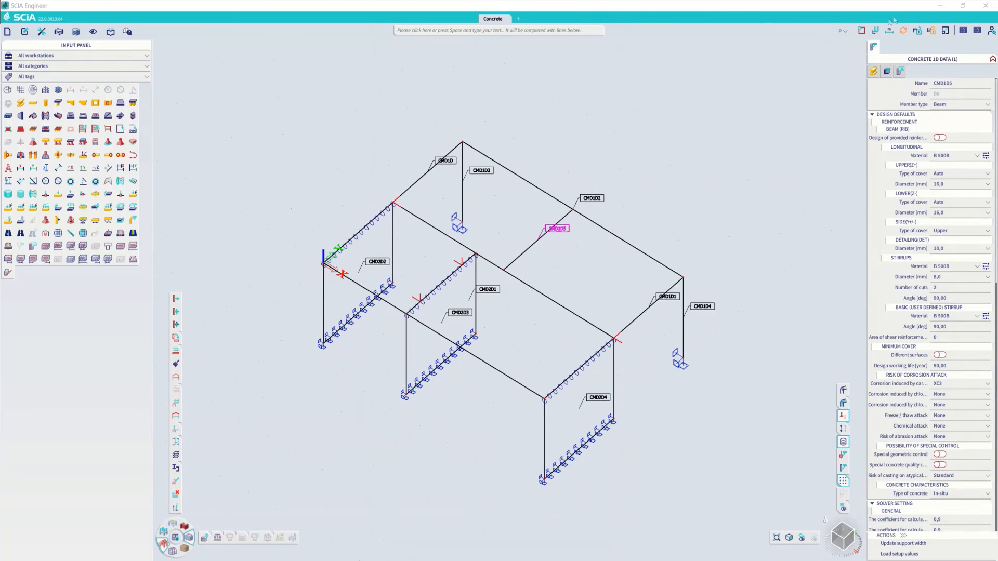
pyautogui.scroll(-2, 957, 318)
pyautogui.scroll(-10, 957, 318)
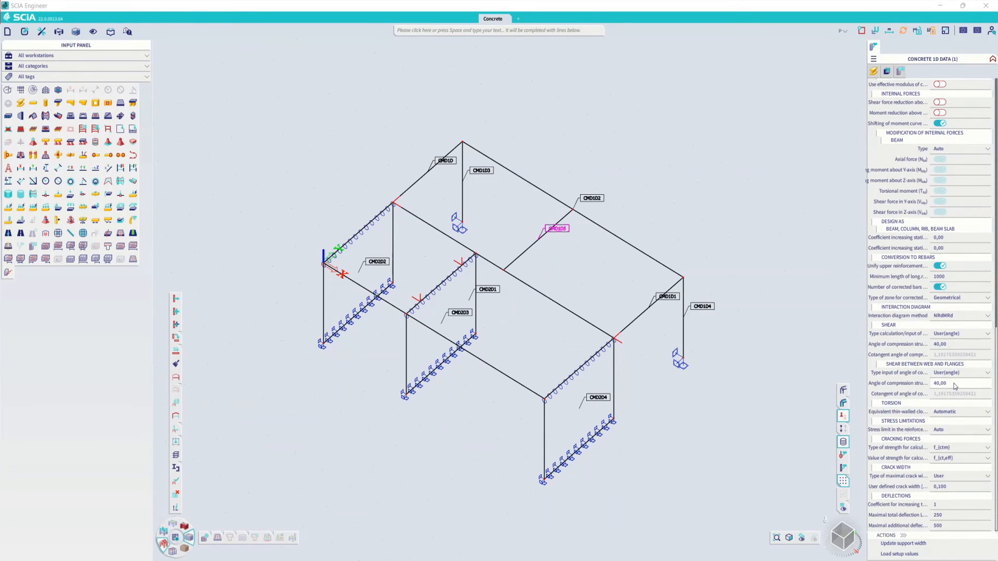
pyautogui.click(955, 385)
pyautogui.write('30')
pyautogui.press('Return')
# - Restrict the Concrete member data labels to Different from global setup again and view the model
pyautogui.rightClick(712, 209)
pyautogui.click(751, 246)
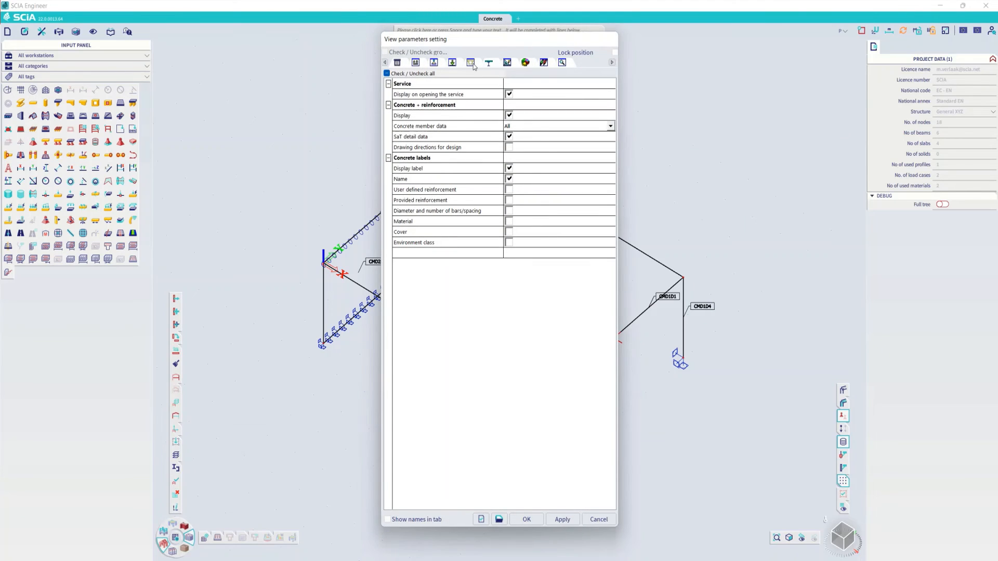
pyautogui.click(535, 126)
pyautogui.click(532, 145)
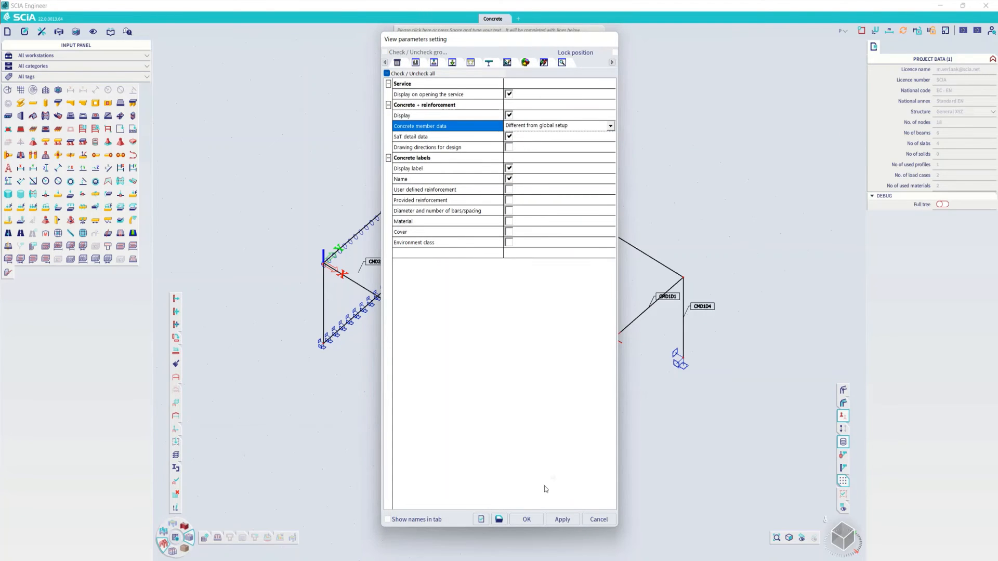
pyautogui.click(526, 519)
pyautogui.moveTo(580, 264)
pyautogui.keyDown('ctrl'); pyautogui.mouseDown(button='right')
pyautogui.moveTo(572, 260)
pyautogui.moveTo(576, 279)
pyautogui.mouseUp(button='right'); pyautogui.keyUp('ctrl')
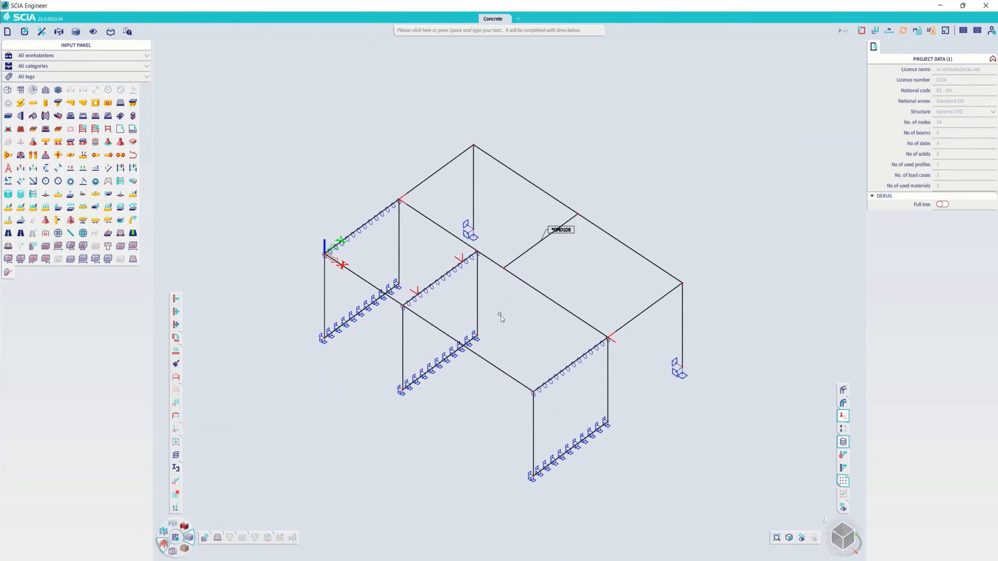
# - In the middle wall S4's concrete 2D data, set the first layer and shear reinforcement diameters to 12 mm
pyautogui.click(473, 300)
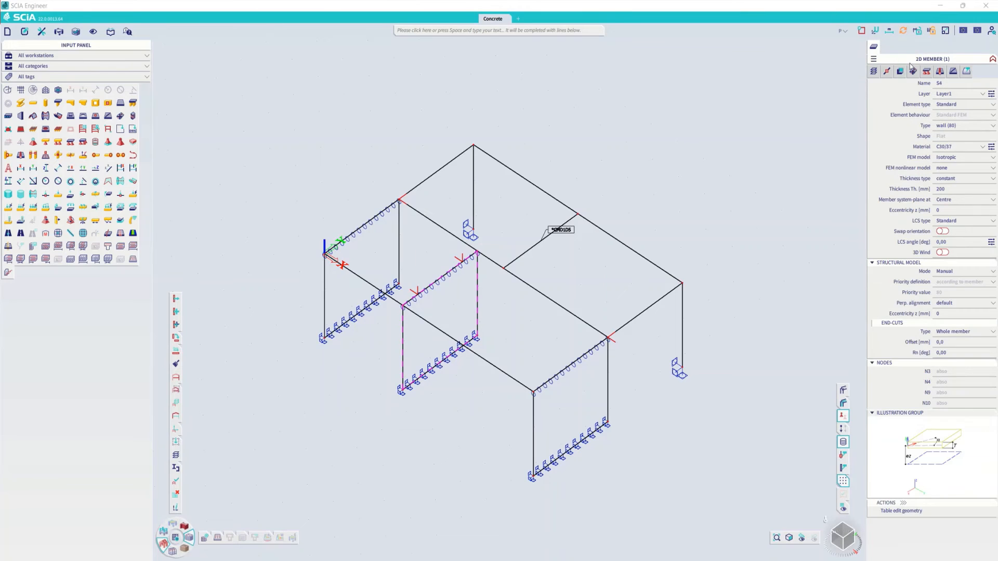
pyautogui.click(966, 71)
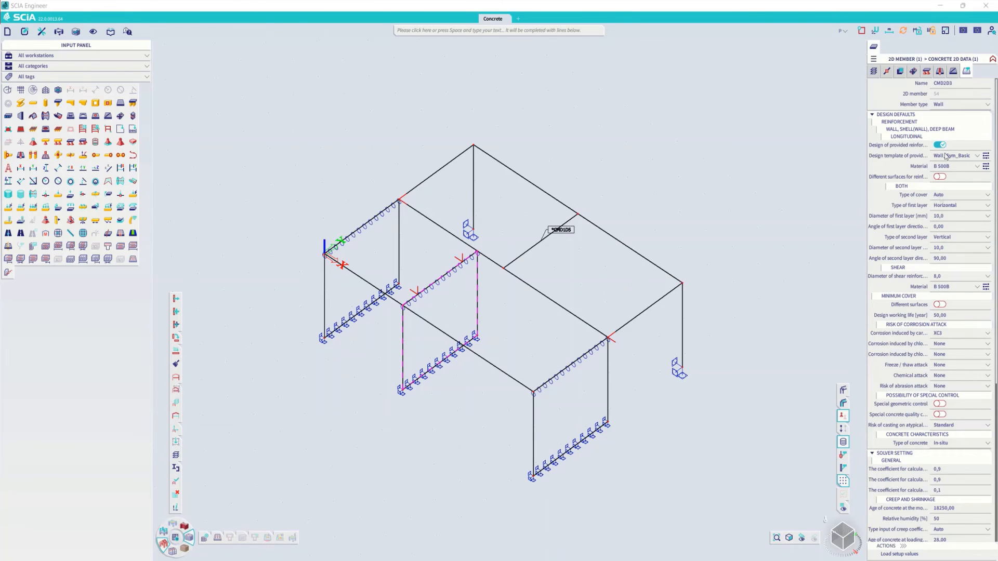
pyautogui.click(951, 216)
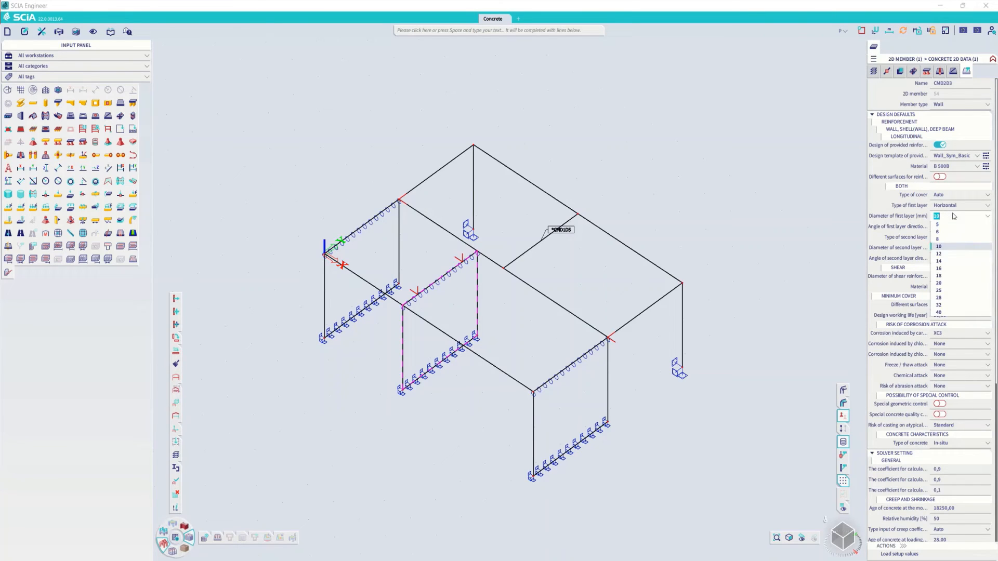
pyautogui.click(948, 254)
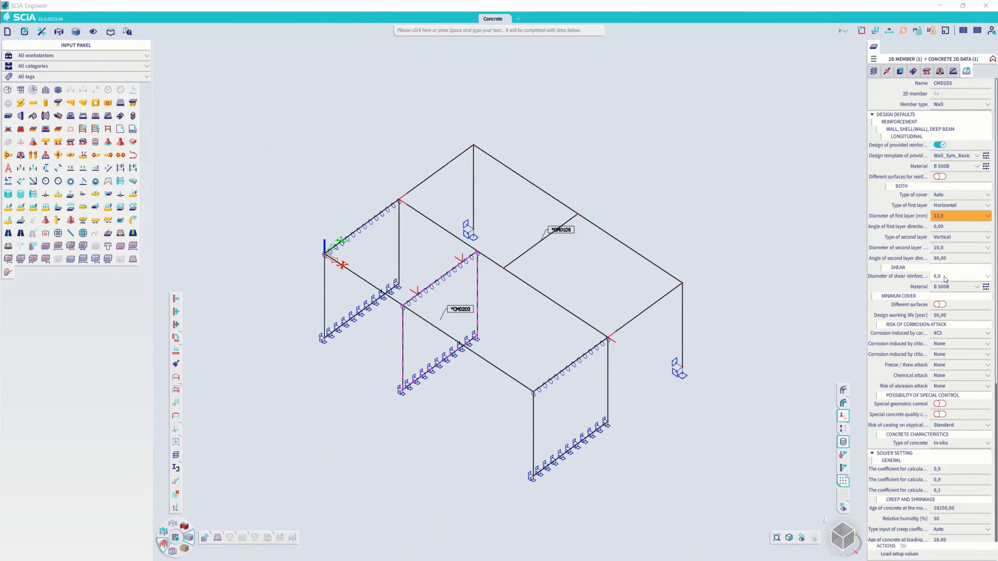
pyautogui.click(949, 275)
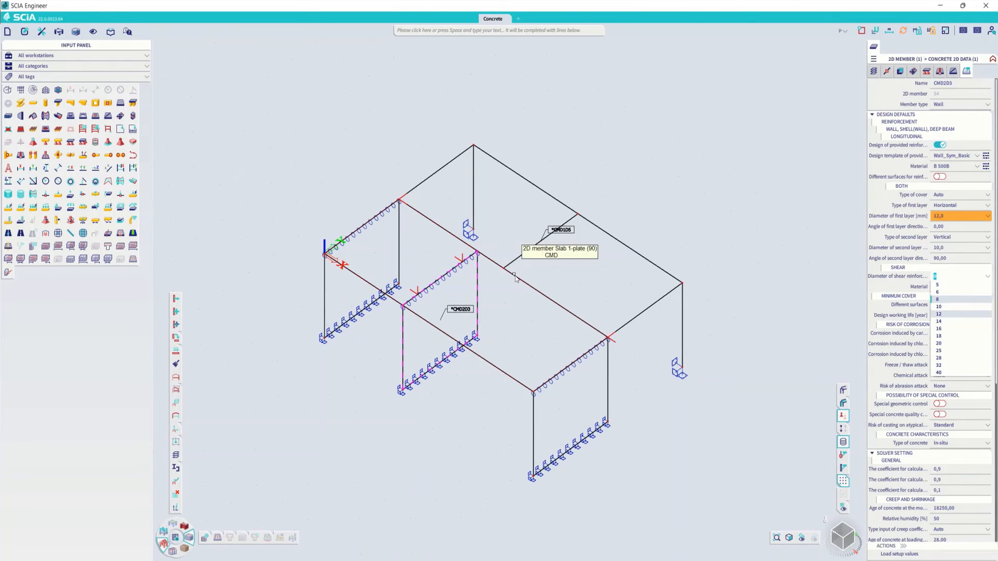
pyautogui.press('Escape')
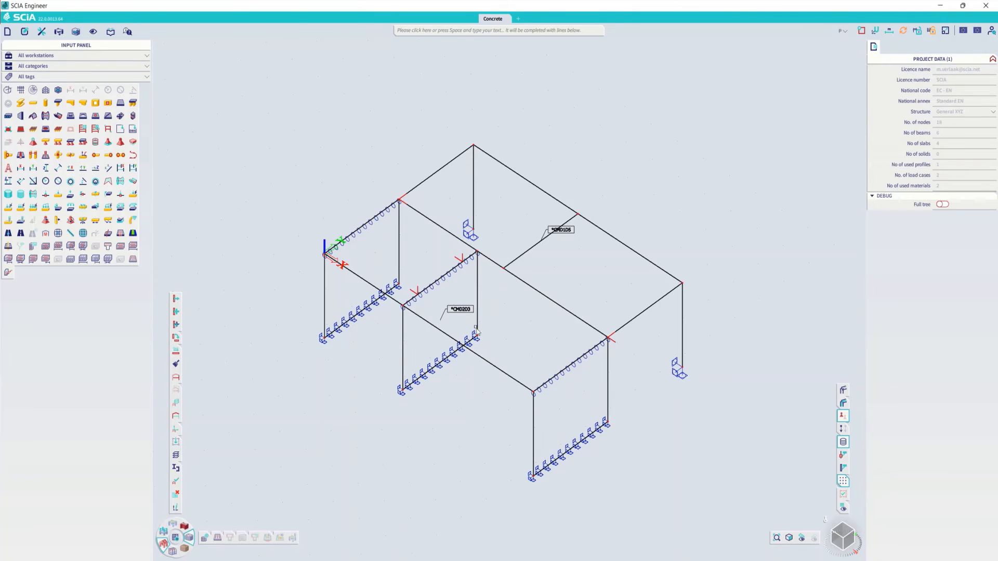
# - In the global concrete settings, set the angle of compression strut for shear to 50 degrees
pyautogui.moveTo(528, 332)
pyautogui.keyDown('ctrl'); pyautogui.mouseDown(button='right')
pyautogui.moveTo(551, 339)
pyautogui.moveTo(524, 342)
pyautogui.mouseUp(button='right'); pyautogui.keyUp('ctrl')
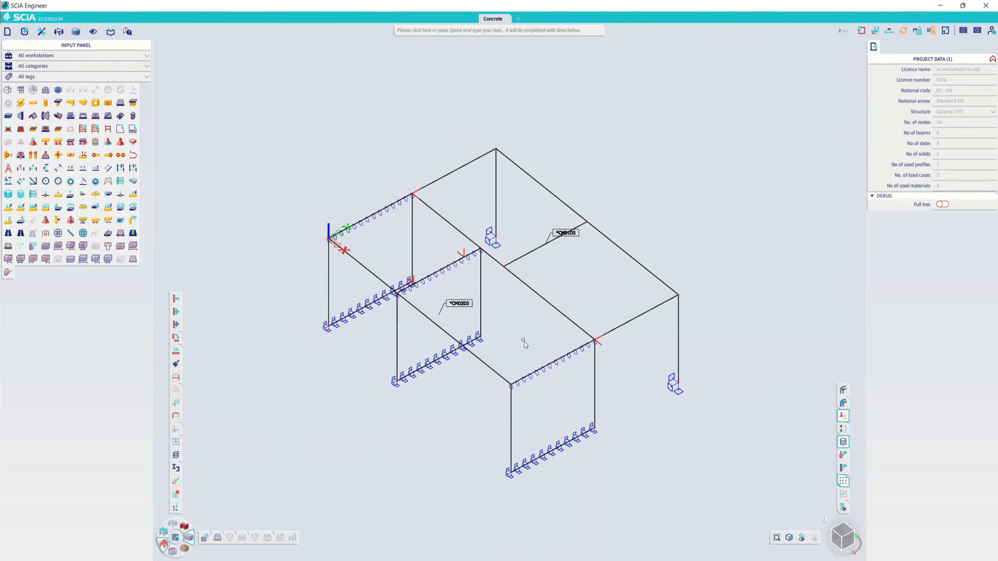
pyautogui.press('Escape')
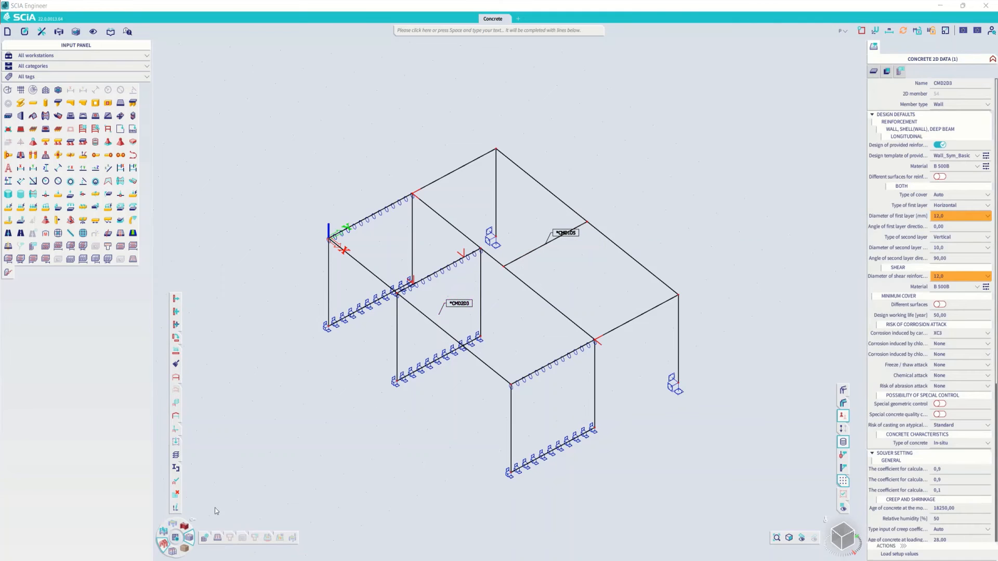
pyautogui.moveTo(205, 537)
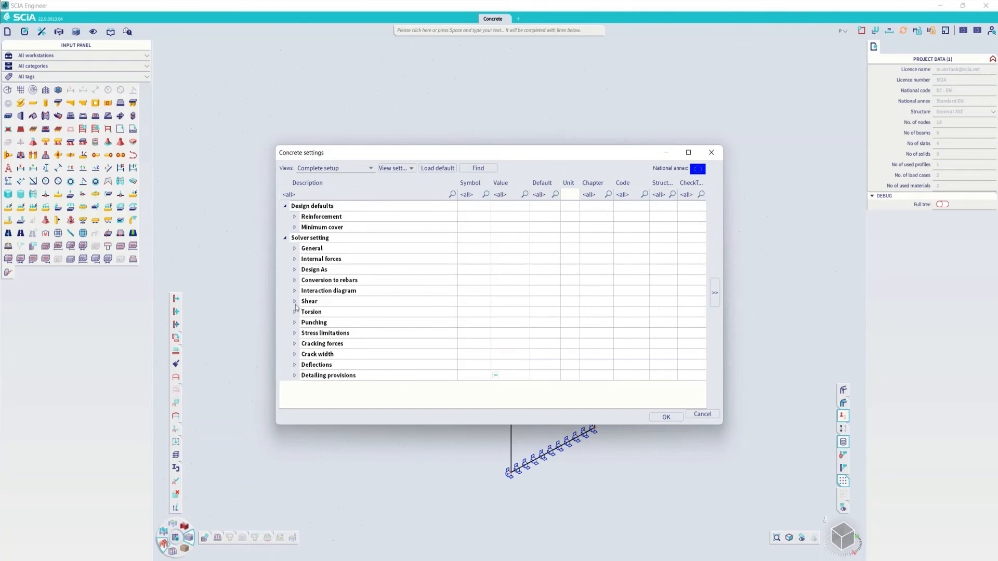
pyautogui.click(295, 302)
pyautogui.click(511, 323)
pyautogui.write('5')
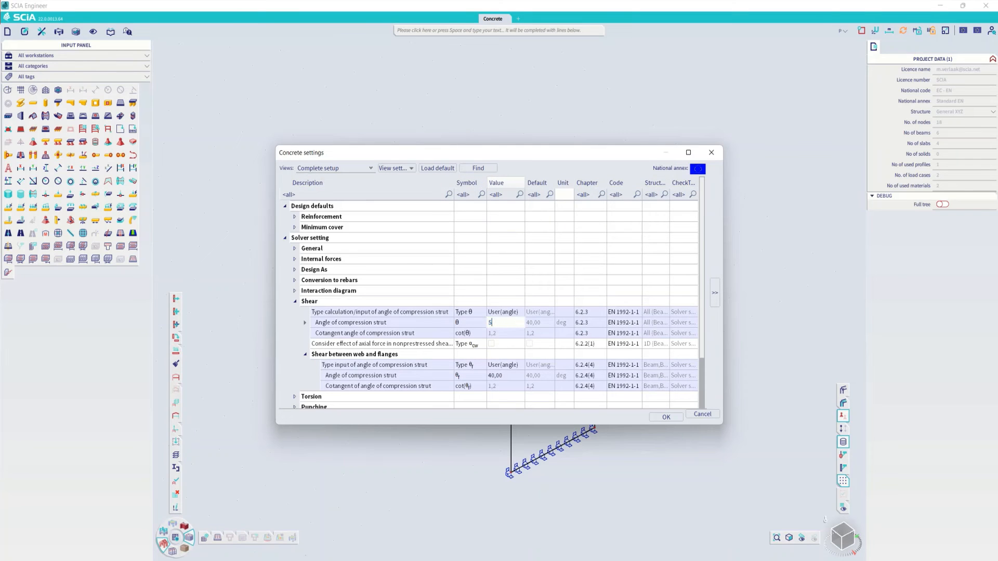
pyautogui.write('0')
pyautogui.press('Return')
pyautogui.click(666, 418)
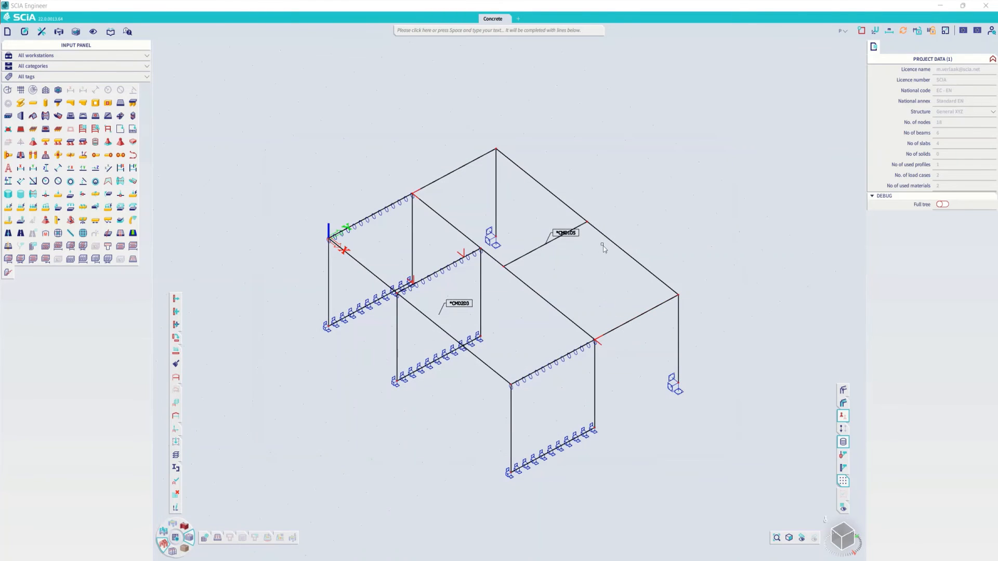
# - Examine the shear compression strut angles in the concrete 1D data of beam B3
pyautogui.click(622, 251)
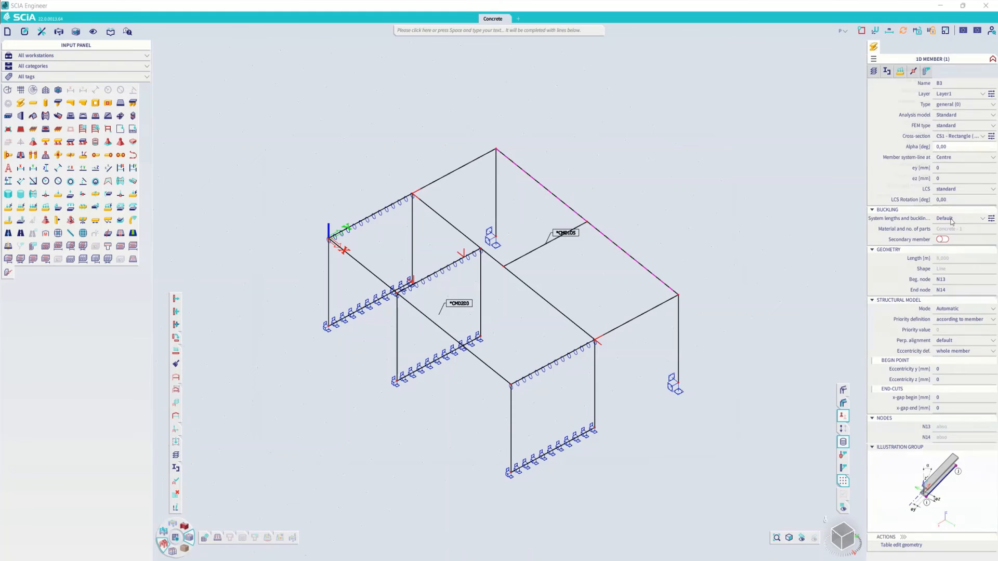
pyautogui.click(926, 71)
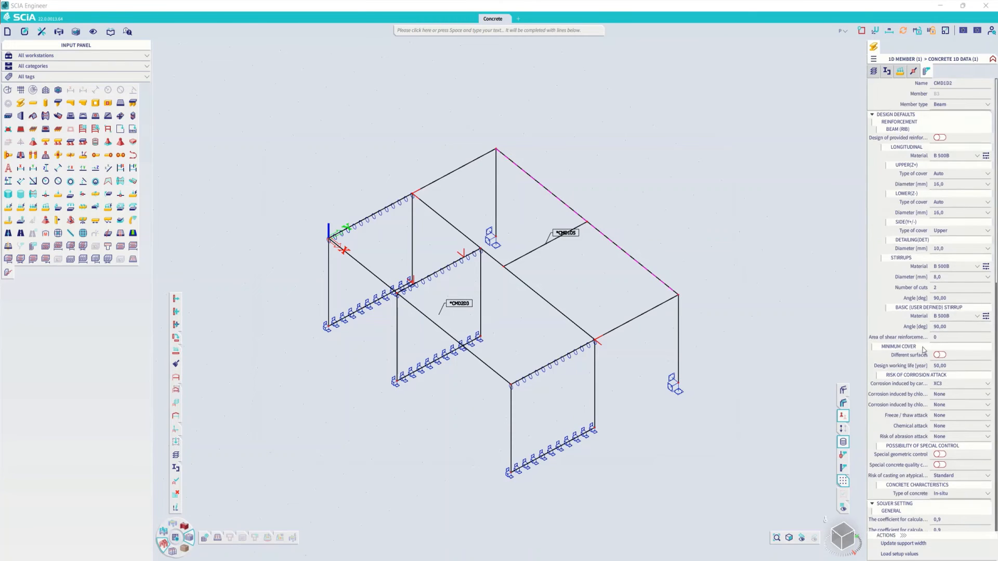
pyautogui.scroll(-10, 923, 349)
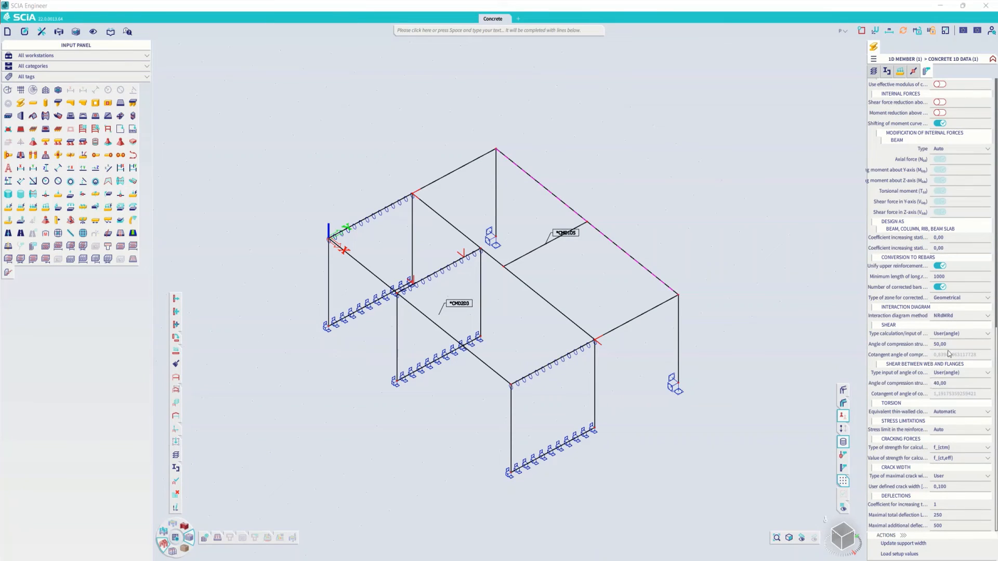
# - Load the global setup values into the concrete member data of the short cross beam and the middle wall
pyautogui.click(571, 234)
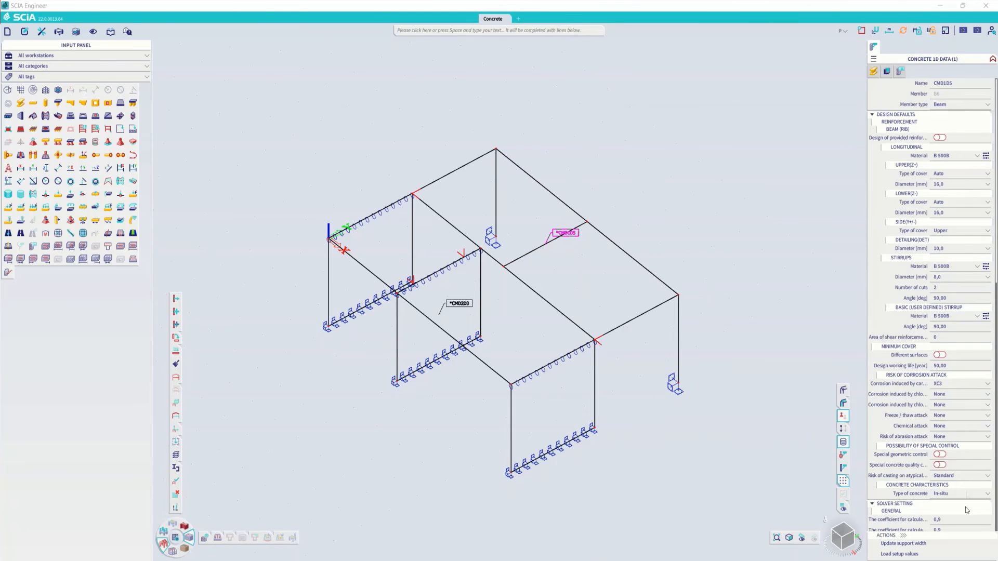
pyautogui.scroll(-10, 967, 511)
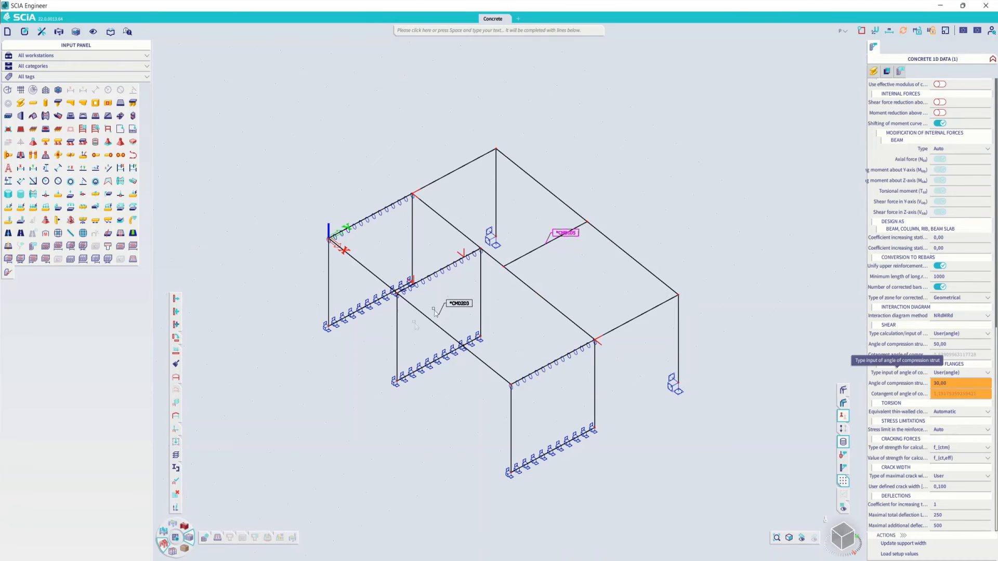
pyautogui.click(457, 303)
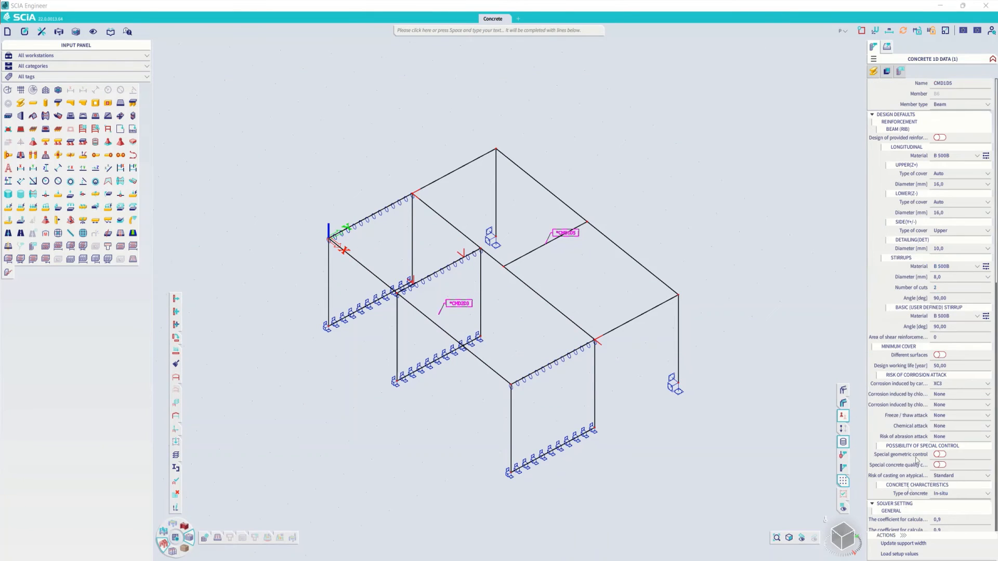
pyautogui.click(897, 557)
pyautogui.press('Delete')
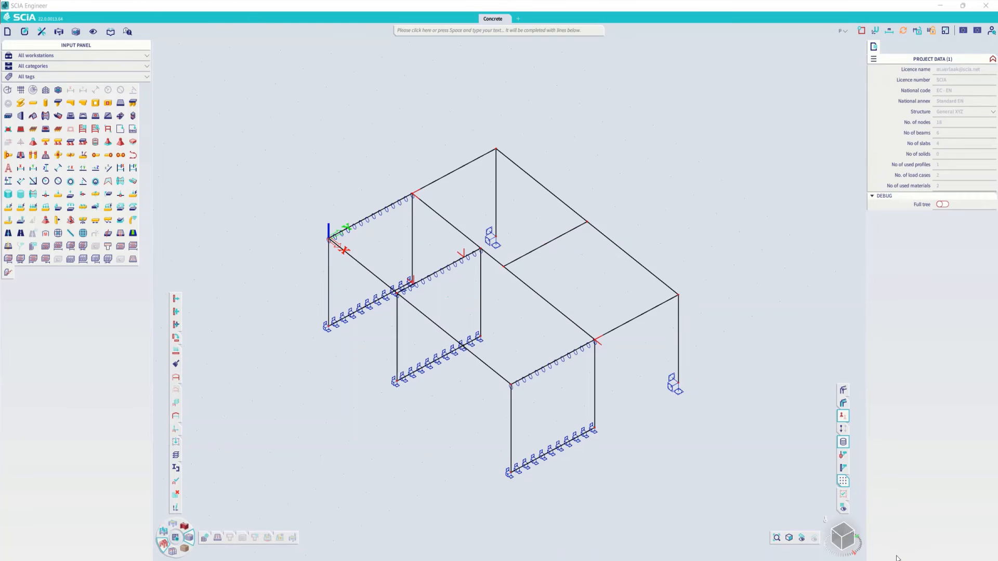
# - Run the linear FE analysis of the concrete structure
pyautogui.keyDown('ctrl'); pyautogui.moveTo(551, 281); pyautogui.dragTo(555, 280, button='right'); pyautogui.keyUp('ctrl')
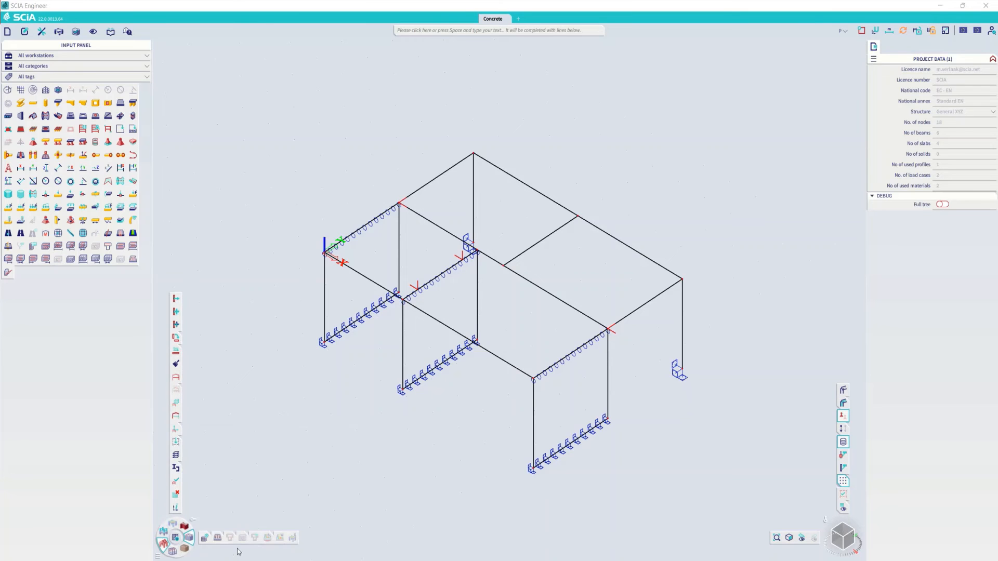
pyautogui.click(175, 538)
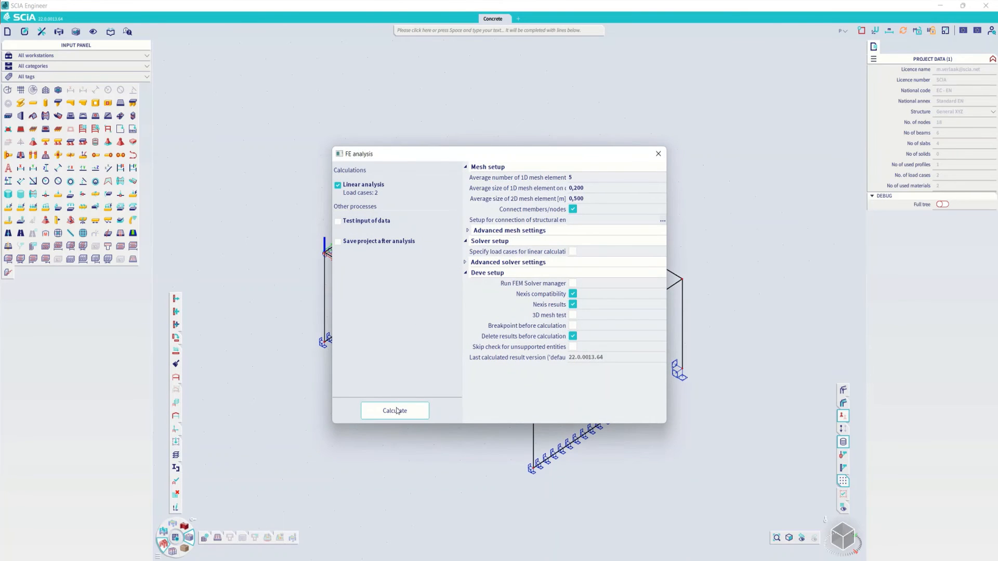
pyautogui.click(395, 410)
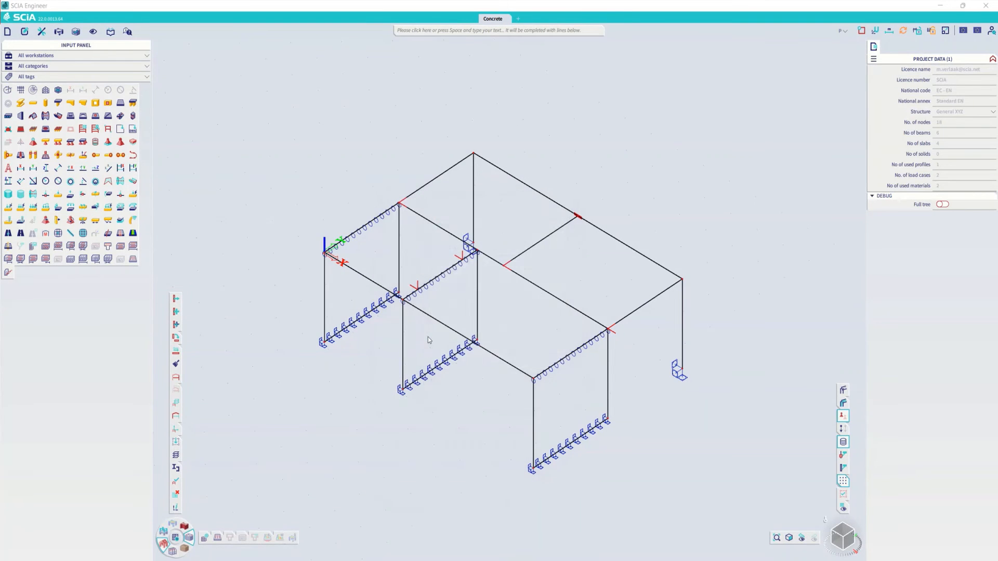
pyautogui.click(545, 343)
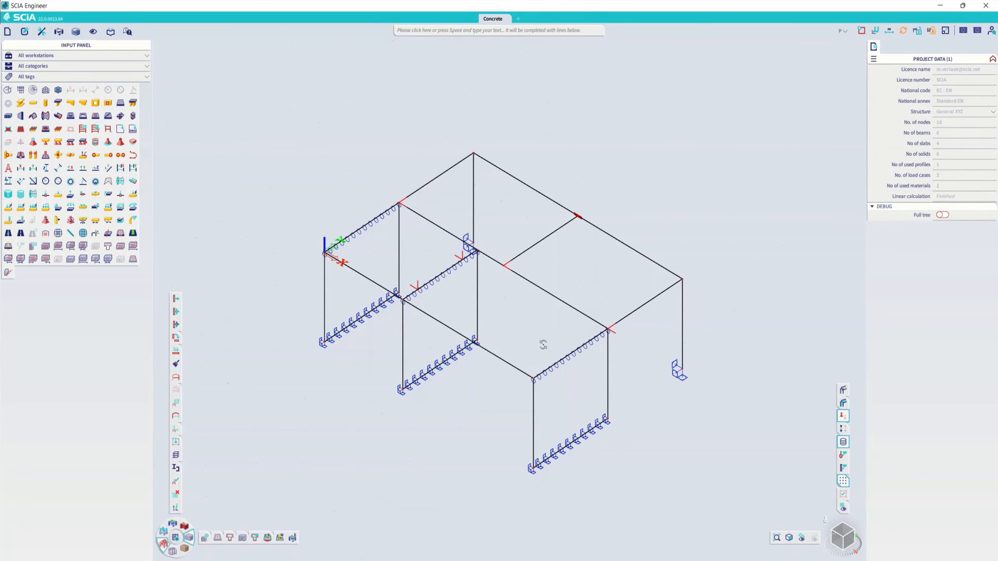
# - Open the concrete 1D reinforcement design results with Required as type of values and All ULS+SLS as result class
pyautogui.keyDown('ctrl'); pyautogui.moveTo(543, 344); pyautogui.dragTo(537, 348, button='right'); pyautogui.keyUp('ctrl')
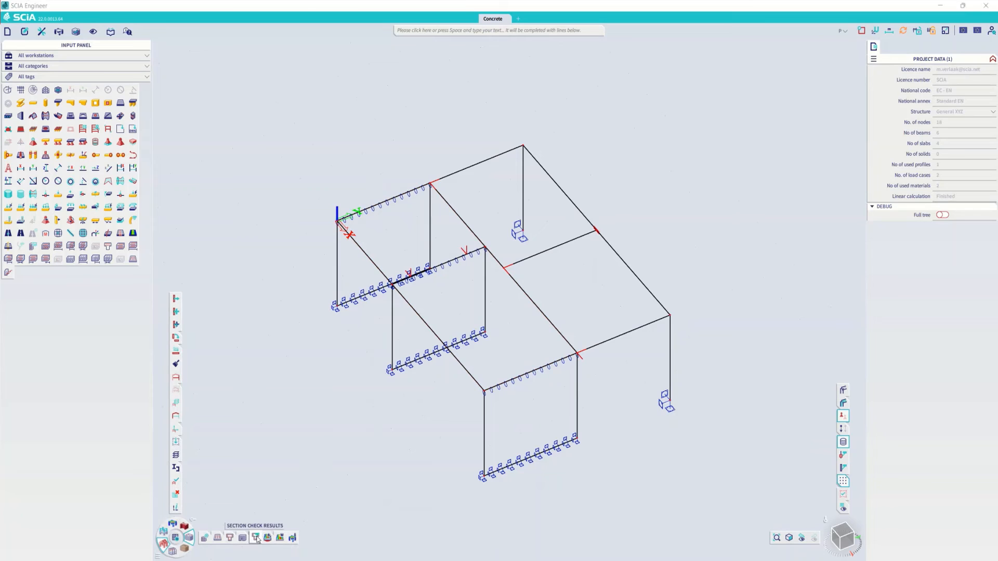
pyautogui.moveTo(228, 539)
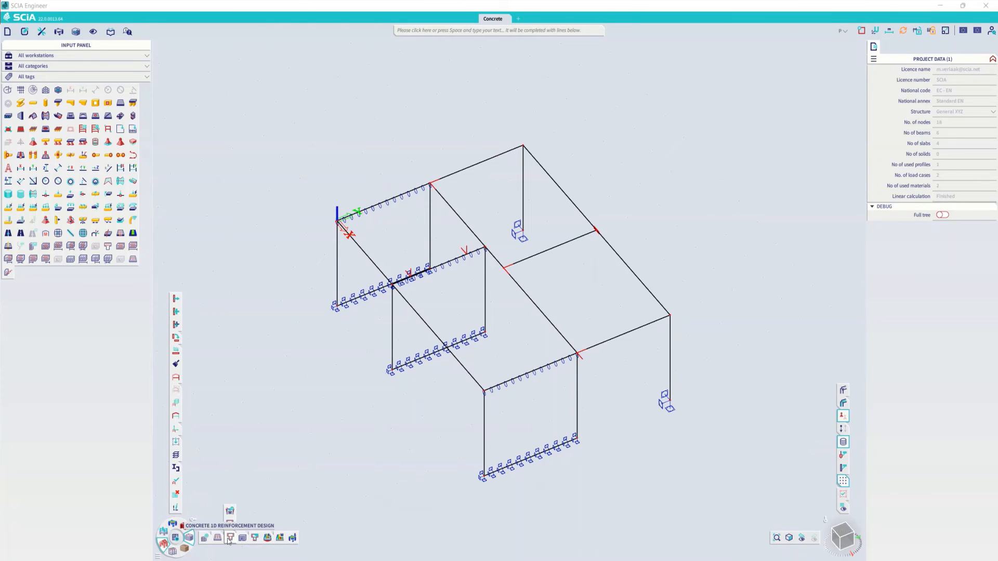
pyautogui.click(230, 523)
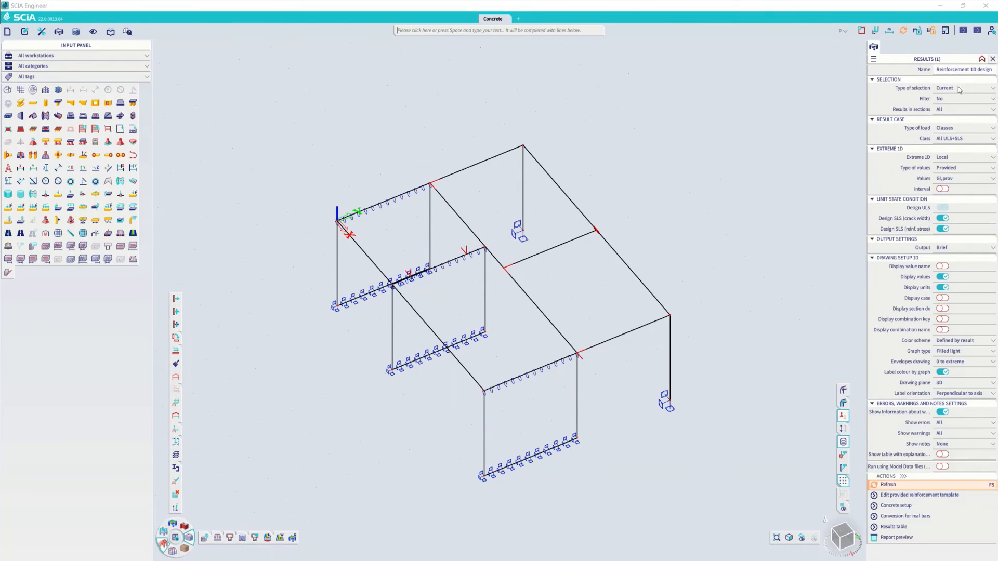
pyautogui.click(961, 167)
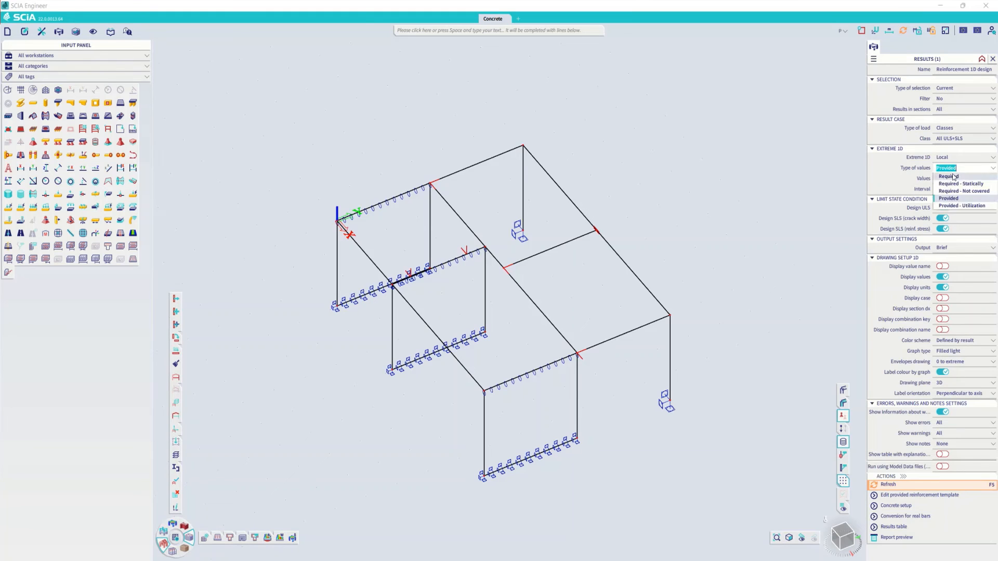
pyautogui.click(948, 176)
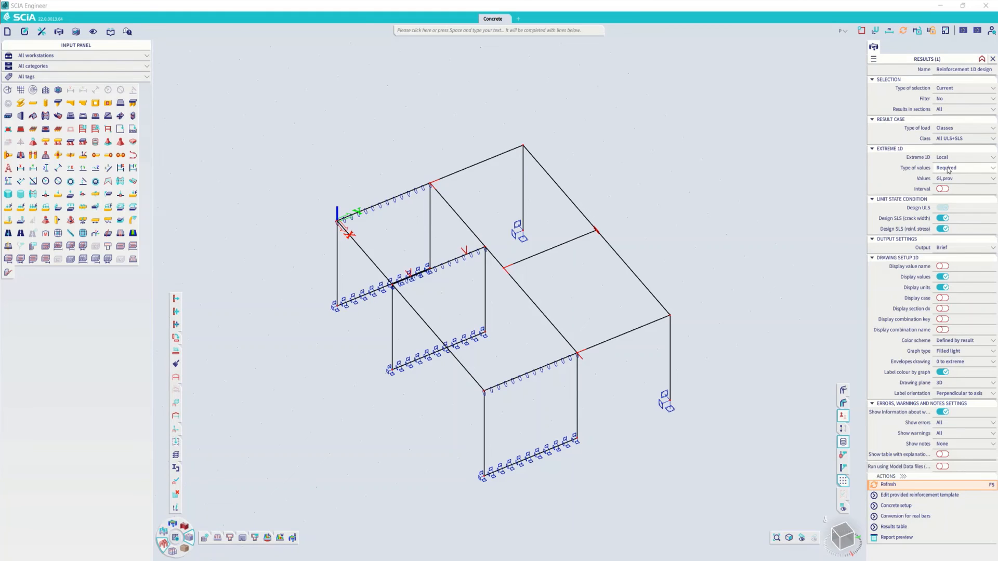
pyautogui.click(952, 139)
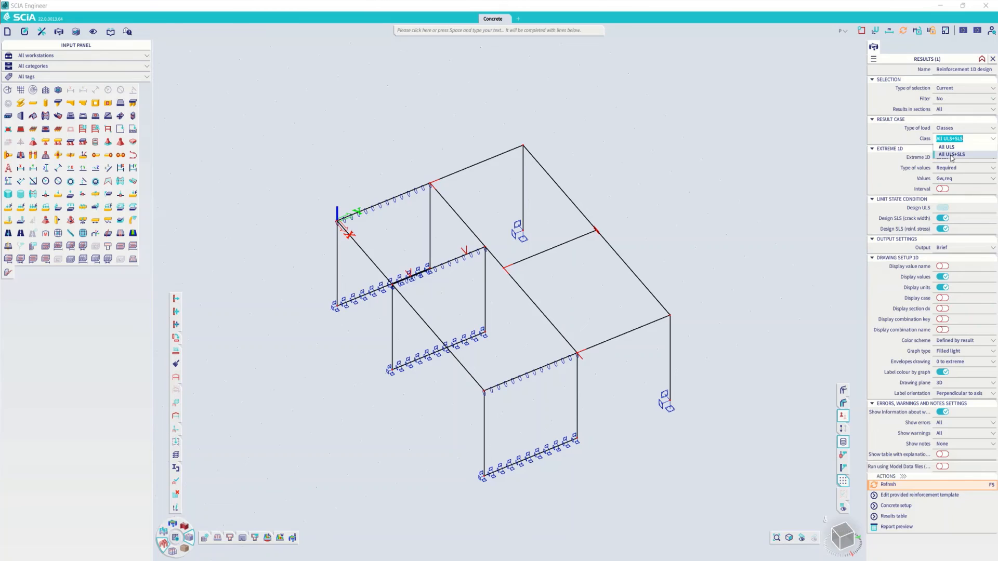
pyautogui.click(951, 154)
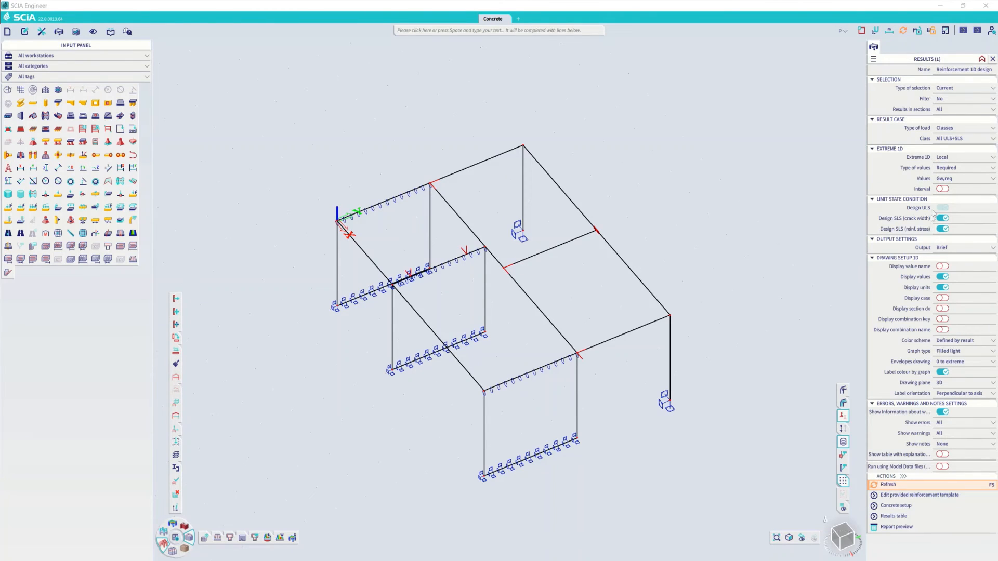
# - Disable the SLS crack width and reinforcement stress designs and display As,req on beam B3
pyautogui.click(942, 229)
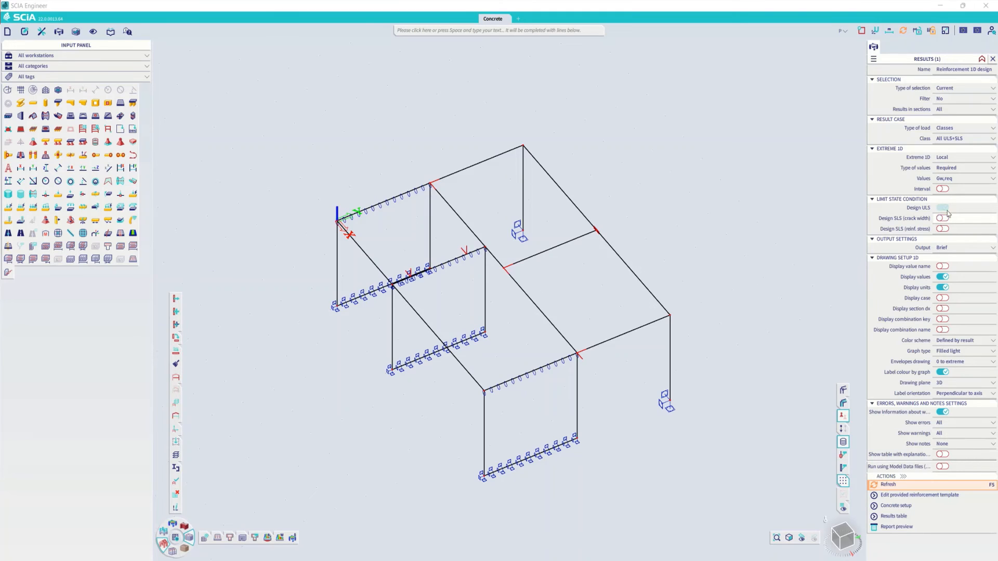
pyautogui.click(956, 178)
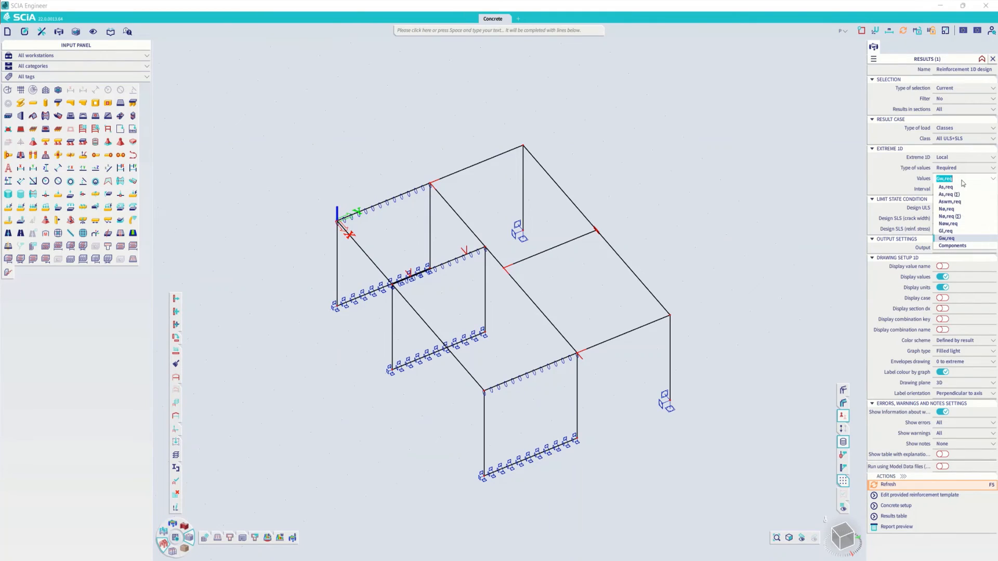
pyautogui.click(956, 188)
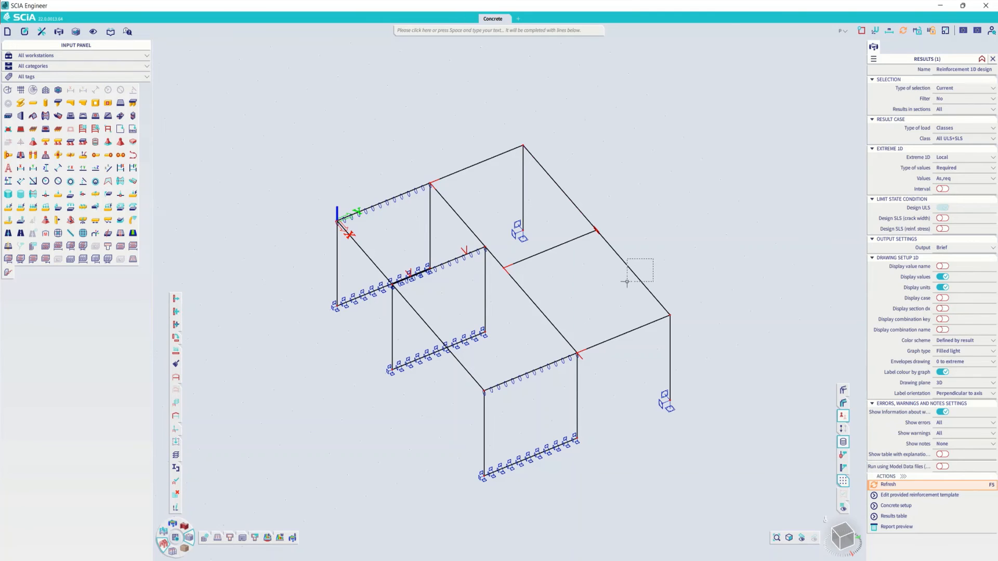
pyautogui.click(894, 485)
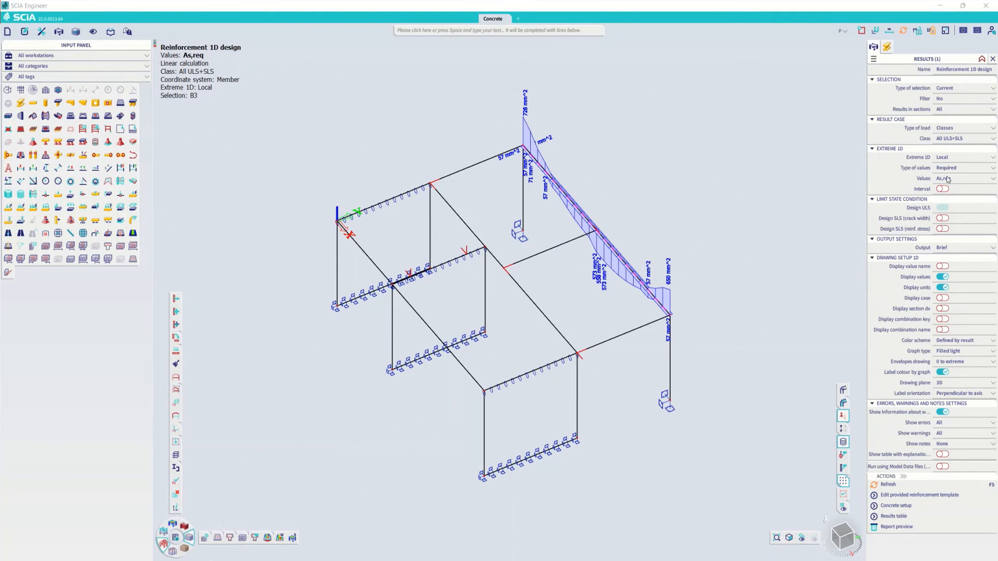
# - Enable the SLS crack width and reinforcement stress designs and refresh the As,req results on beam B3
pyautogui.click(942, 218)
pyautogui.click(942, 229)
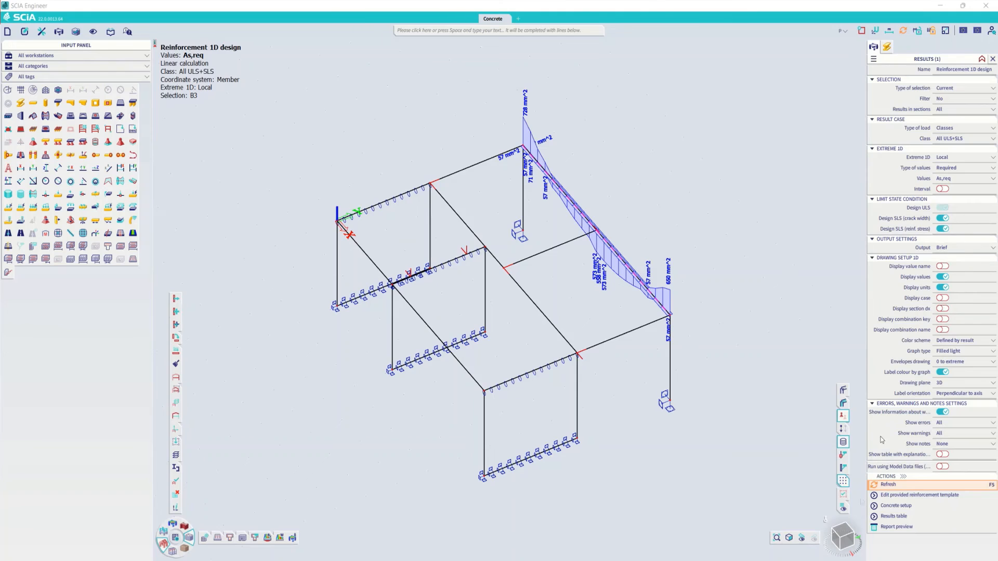
pyautogui.click(888, 485)
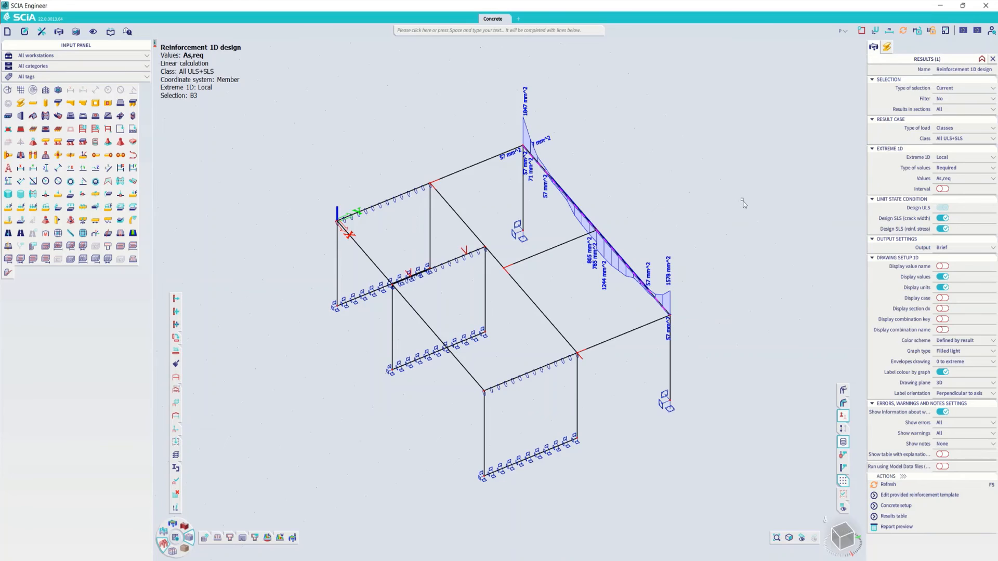
# - Display the required number of bars Nø,req along beam B3 and inspect the diagram labels up close
pyautogui.click(969, 179)
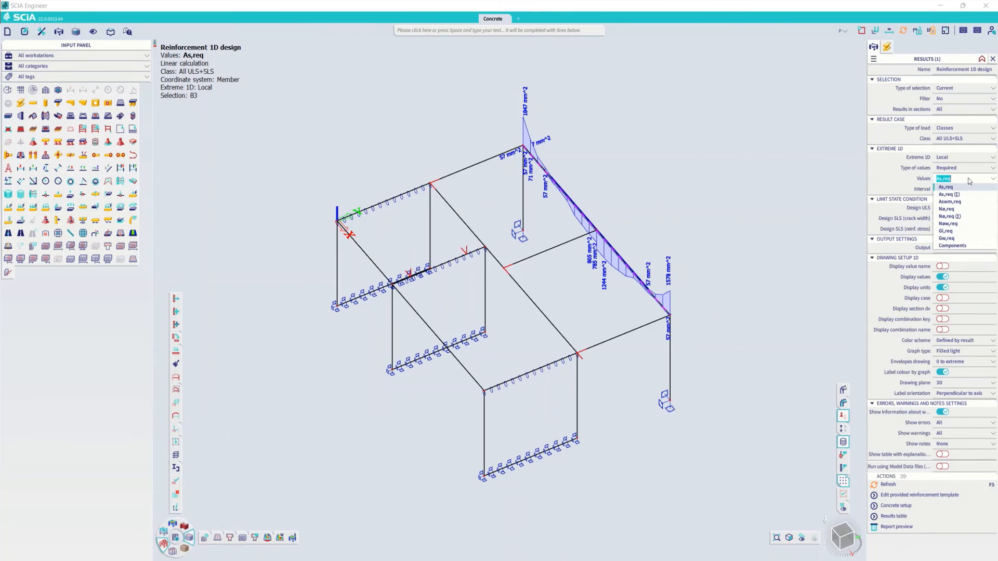
pyautogui.click(947, 209)
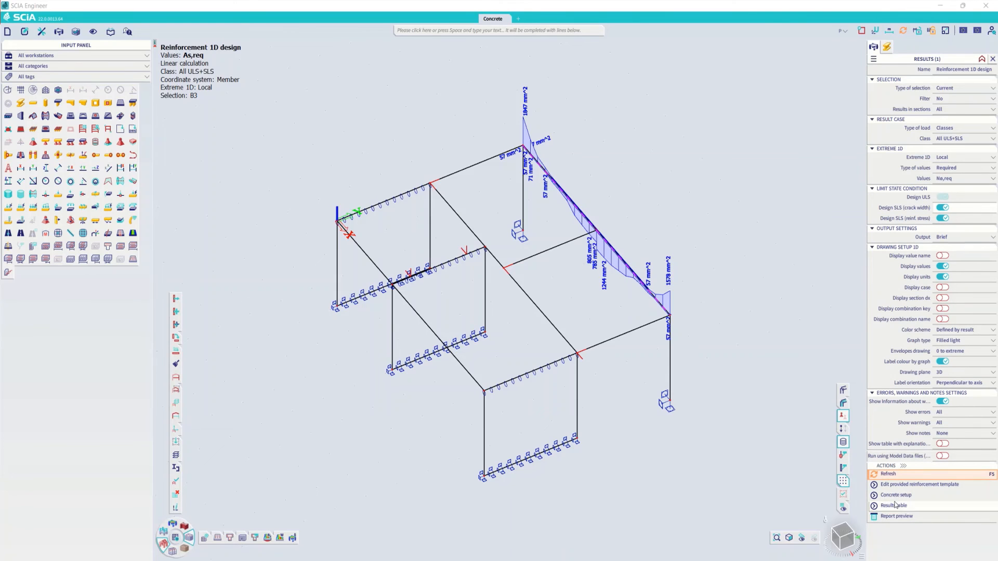
pyautogui.click(888, 473)
pyautogui.scroll(3, 608, 271)
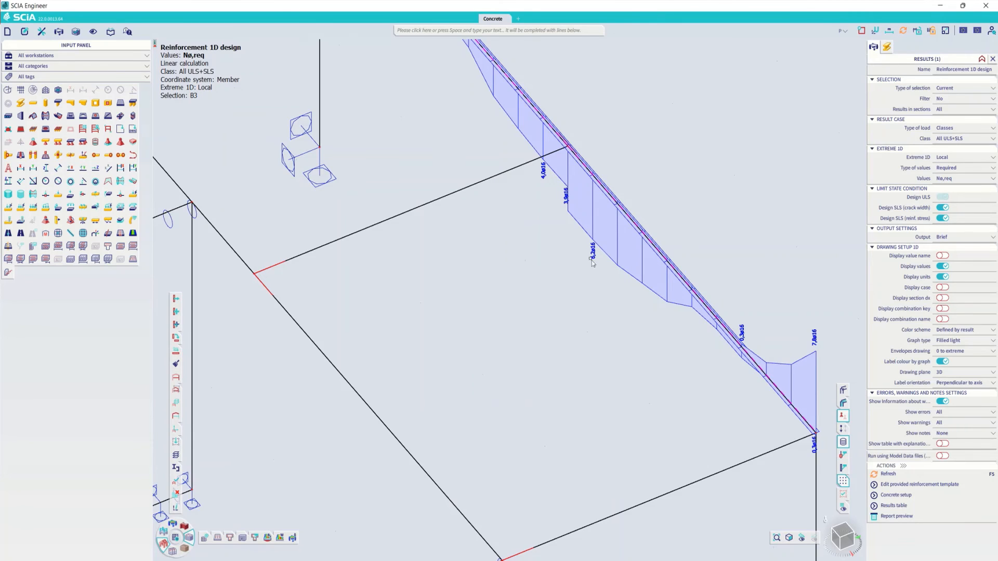
pyautogui.scroll(-5, 595, 264)
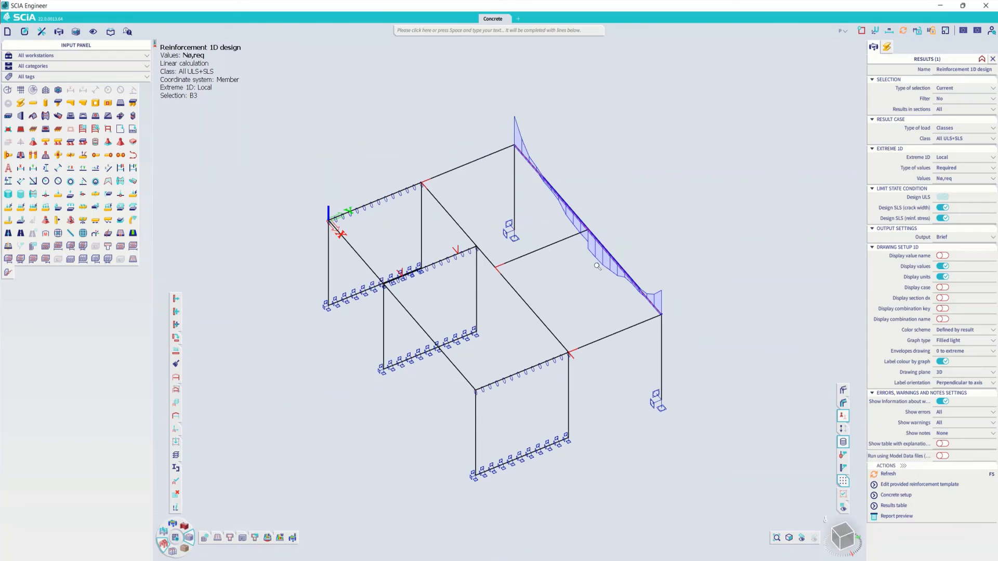
# - Switch the displayed reinforcement value on beam B3 to the summed Nø,req (Σ) and refresh the diagram
pyautogui.click(949, 179)
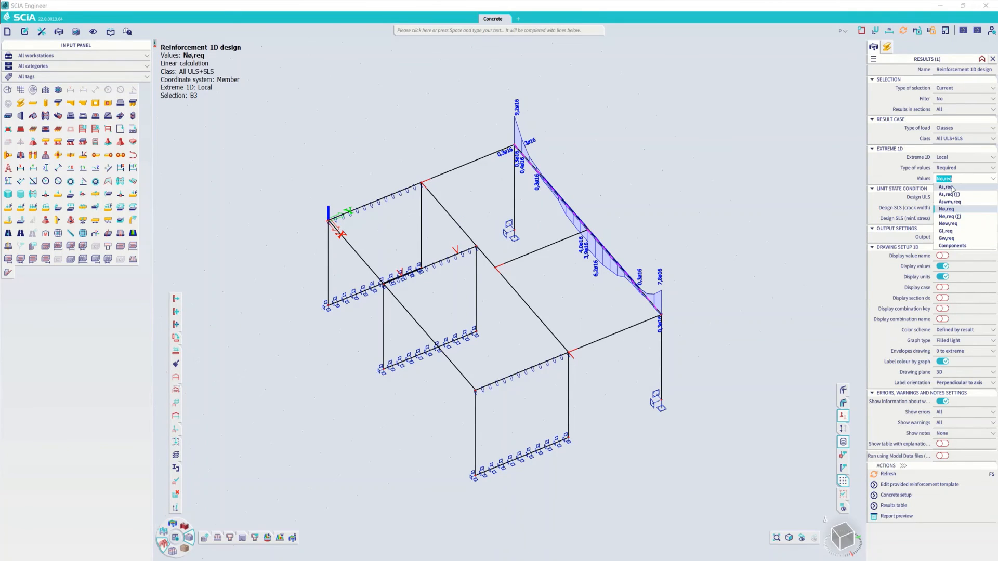
pyautogui.click(958, 217)
pyautogui.click(888, 474)
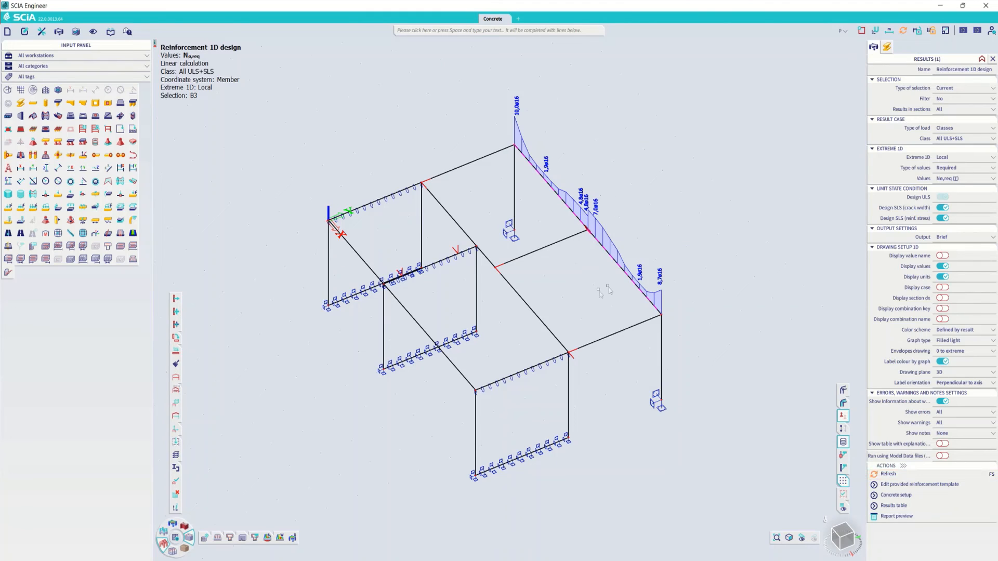
# - Display the required longitudinal reinforcement weight Gl,req along beam B3 and inspect the diagram labels up close
pyautogui.click(954, 179)
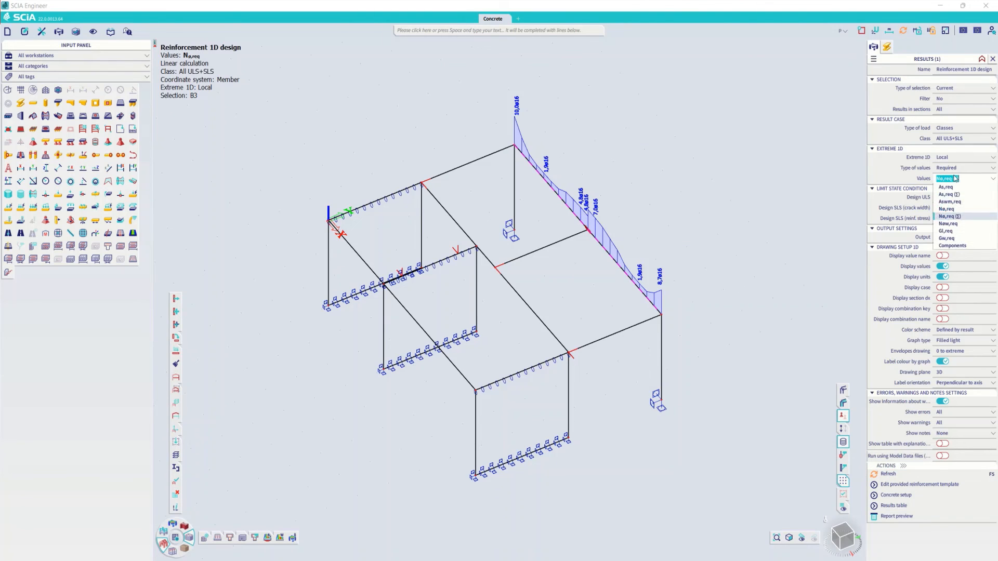
pyautogui.click(945, 231)
pyautogui.click(886, 483)
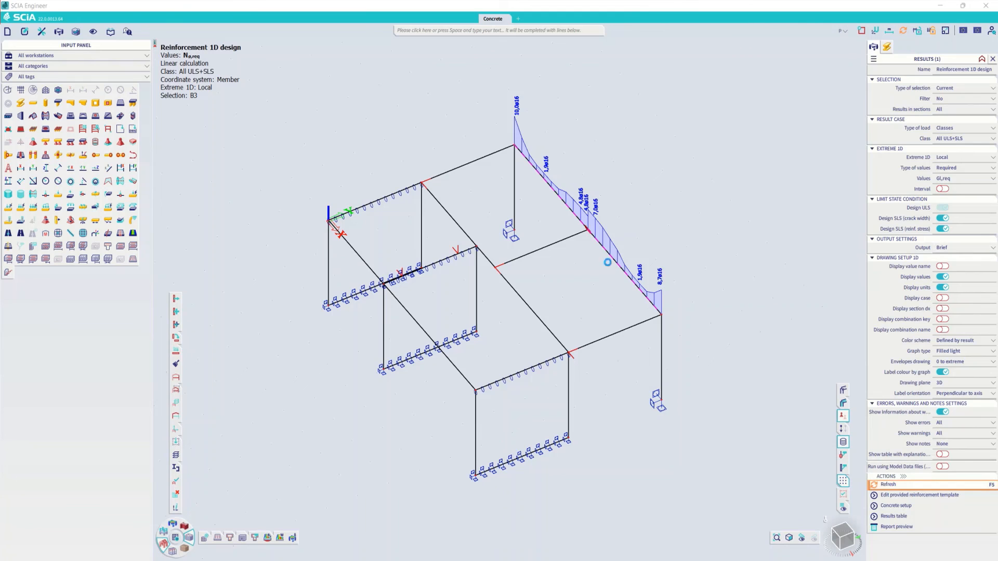
pyautogui.scroll(3, 590, 195)
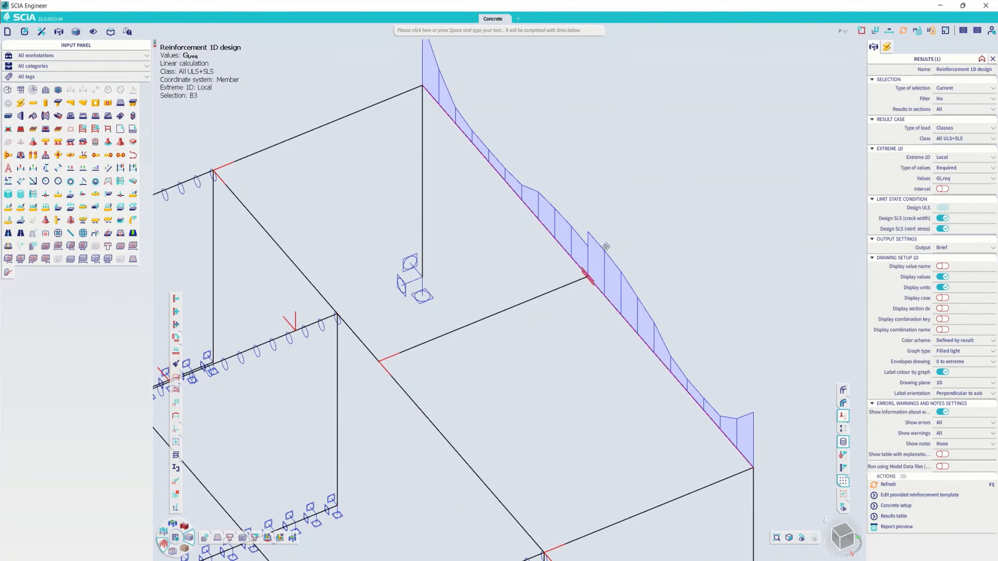
pyautogui.moveTo(607, 246); pyautogui.dragTo(632, 339, button='middle')
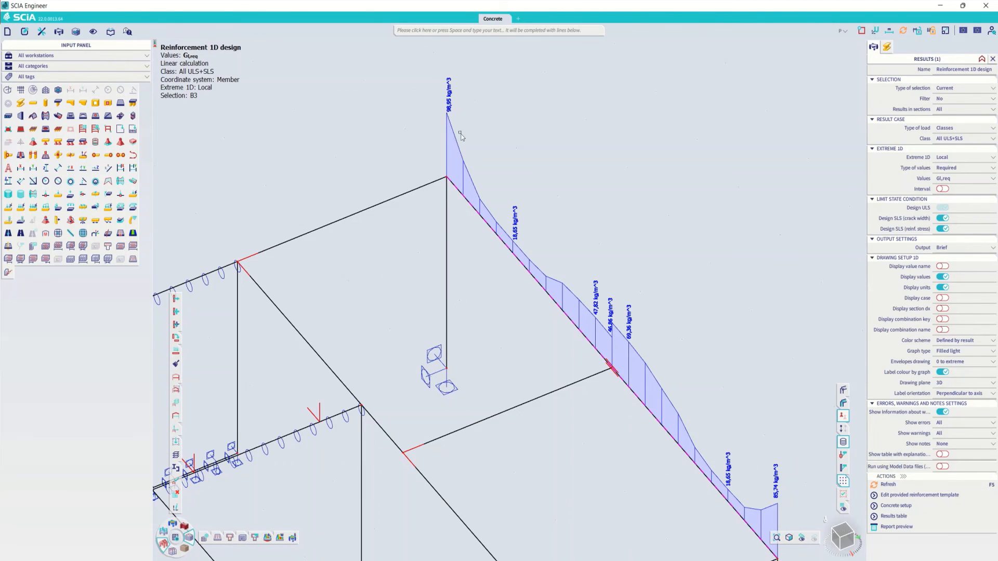
# - Display the required shear reinforcement weight Gw,req along beam B3 and refresh the diagram
pyautogui.click(962, 178)
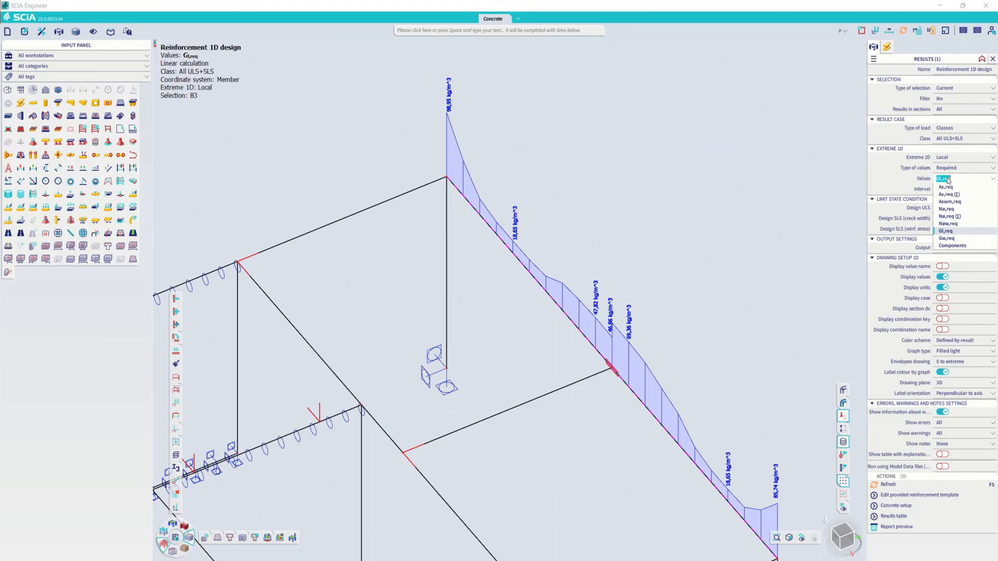
pyautogui.click(887, 484)
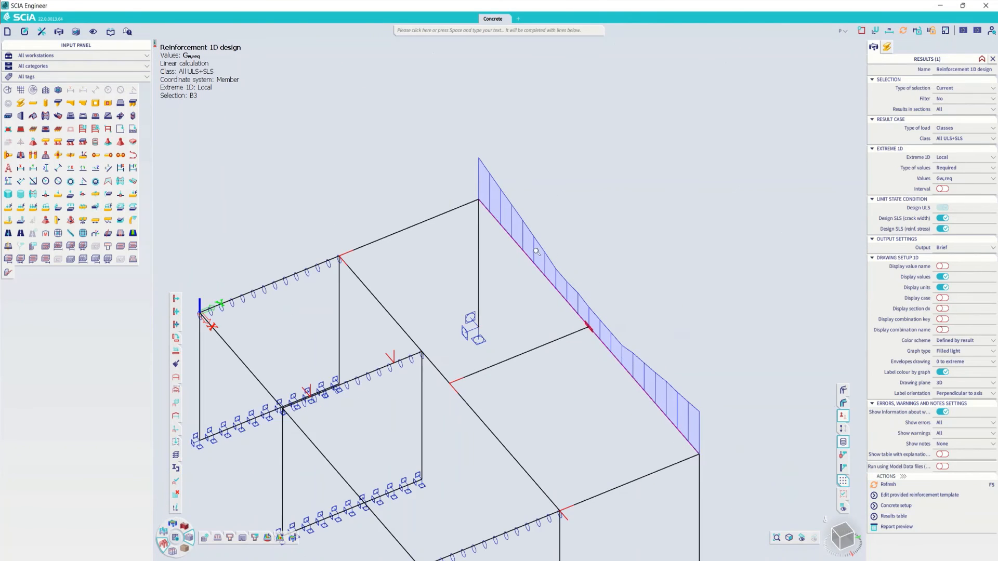
pyautogui.scroll(-2, 541, 245)
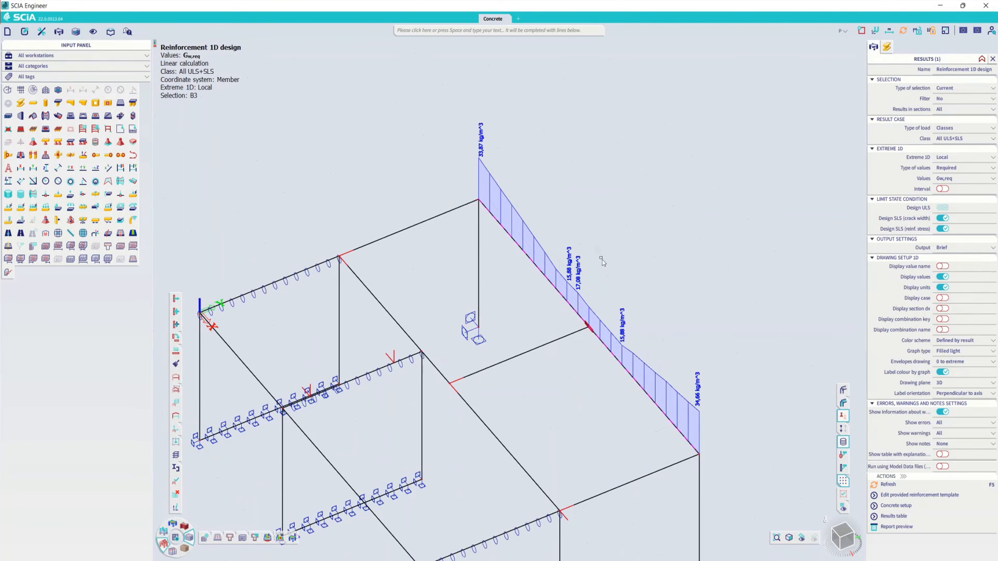
# - Switch the displayed reinforcement value on beam B3 back to As,req and refresh the diagram
pyautogui.click(960, 178)
pyautogui.click(955, 195)
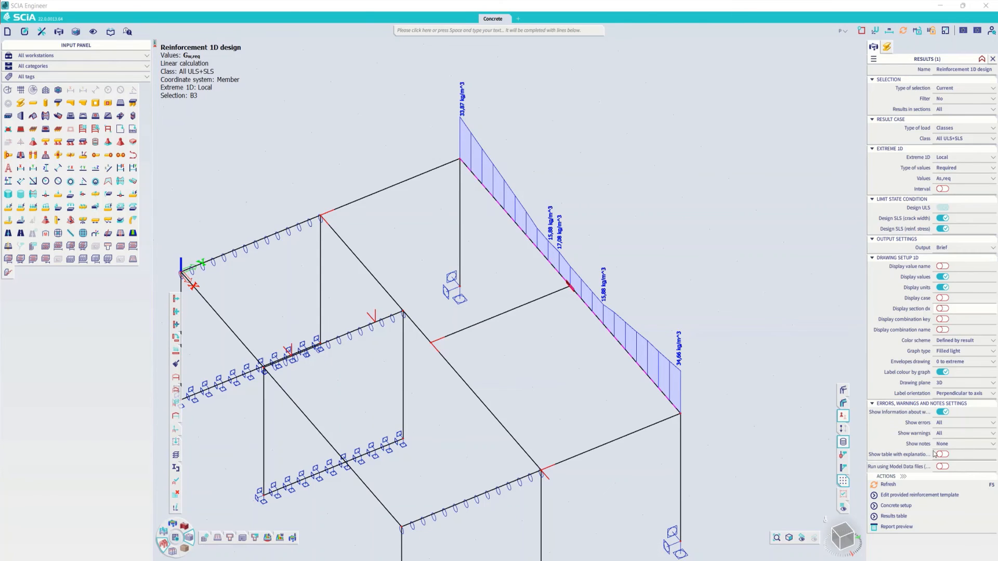
pyautogui.click(893, 486)
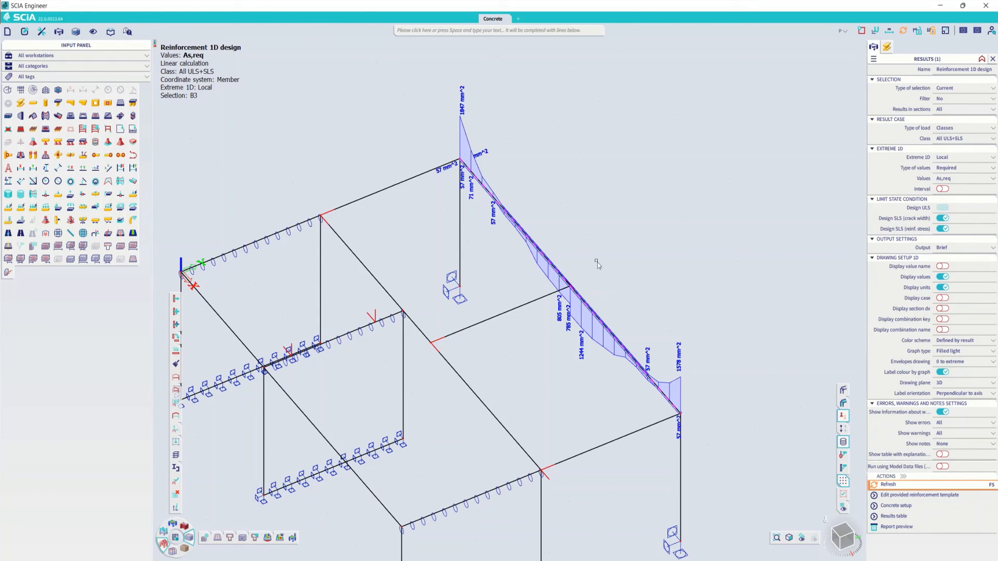
# - Show the results table for beam B3, enlarge and reposition it, and examine the As,req and Nø,req columns
pyautogui.click(885, 518)
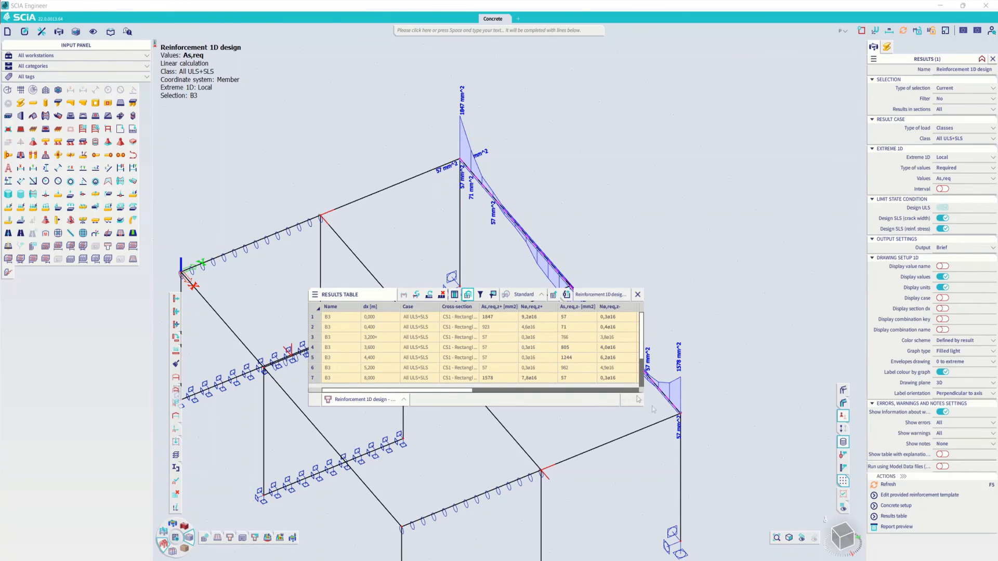
pyautogui.moveTo(643, 406); pyautogui.dragTo(808, 448)
pyautogui.moveTo(367, 296); pyautogui.dragTo(284, 310)
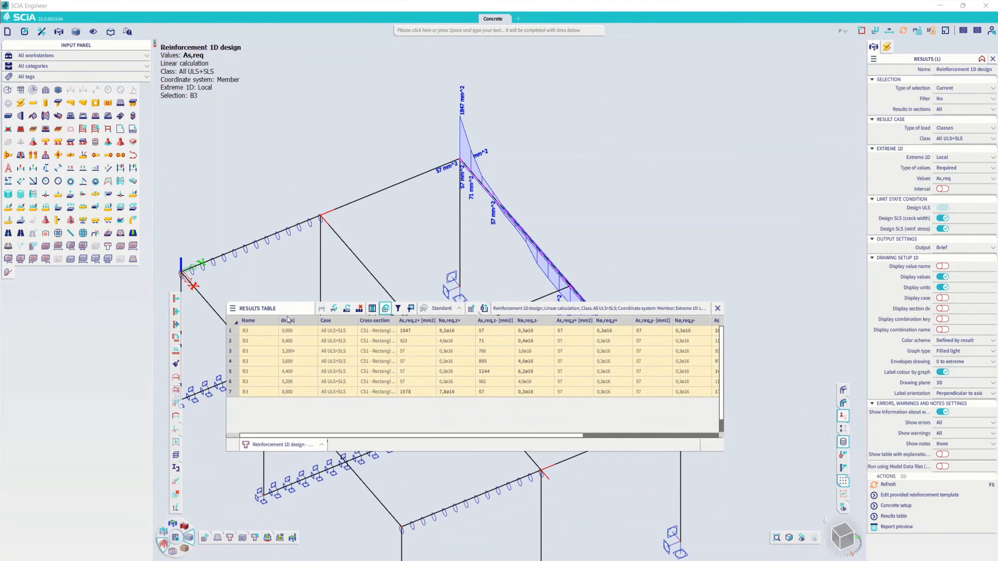
pyautogui.click(459, 331)
pyautogui.click(414, 331)
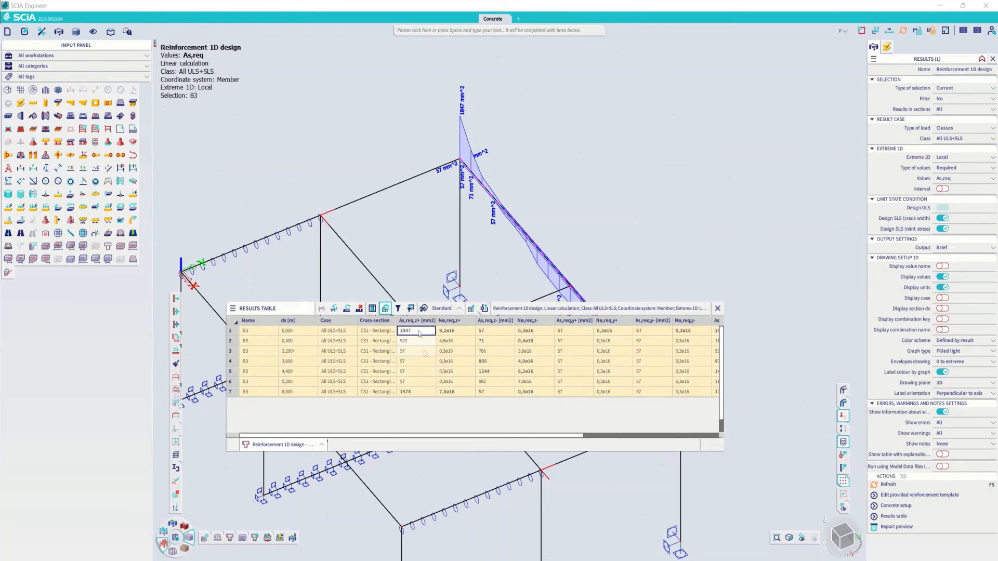
# - Generate the report for beam B3's As,req z+ result at dx 0 m, review its longitudinal and shear design summaries, and close it
pyautogui.click(457, 309)
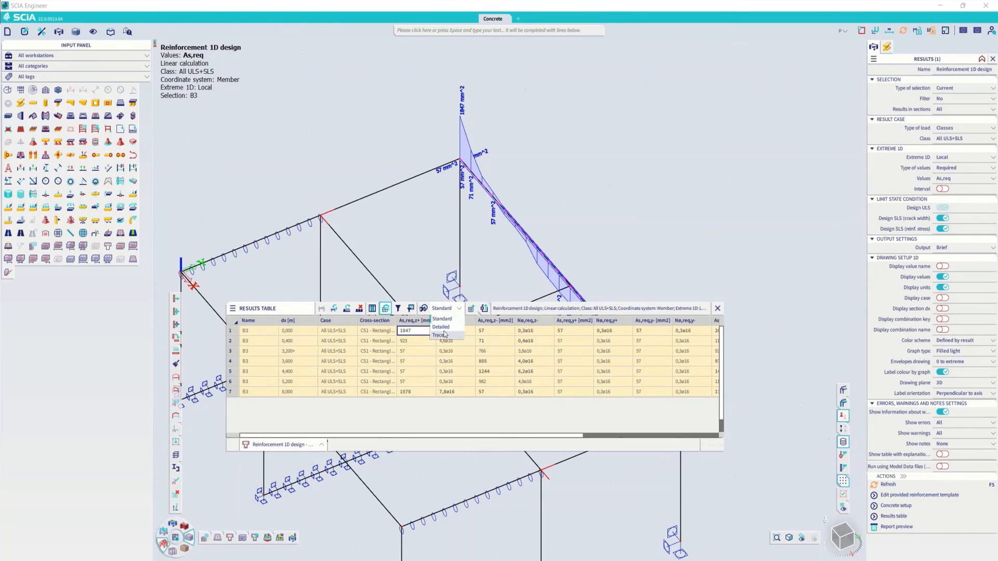
pyautogui.click(409, 331)
pyautogui.doubleClick(408, 331)
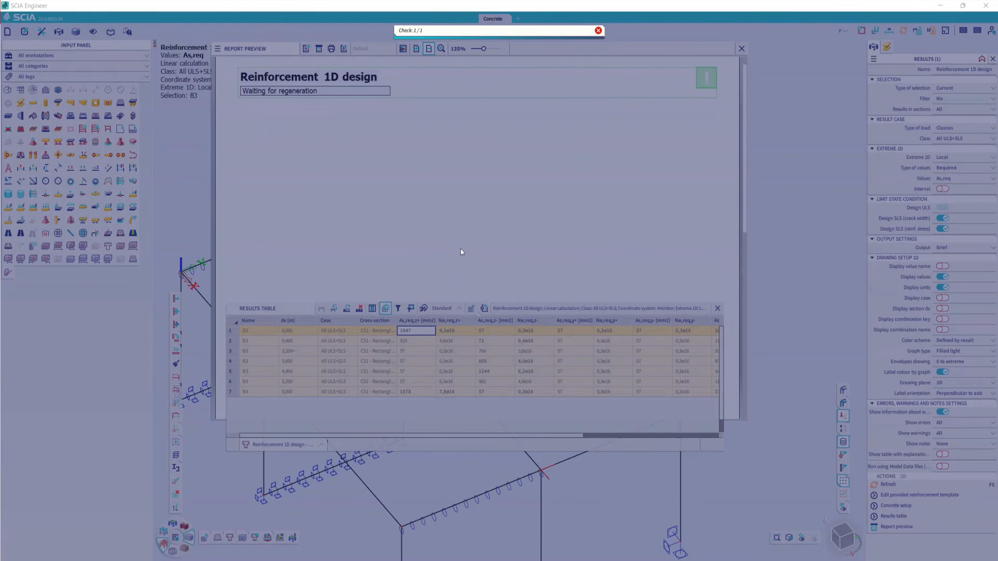
pyautogui.scroll(-4, 532, 260)
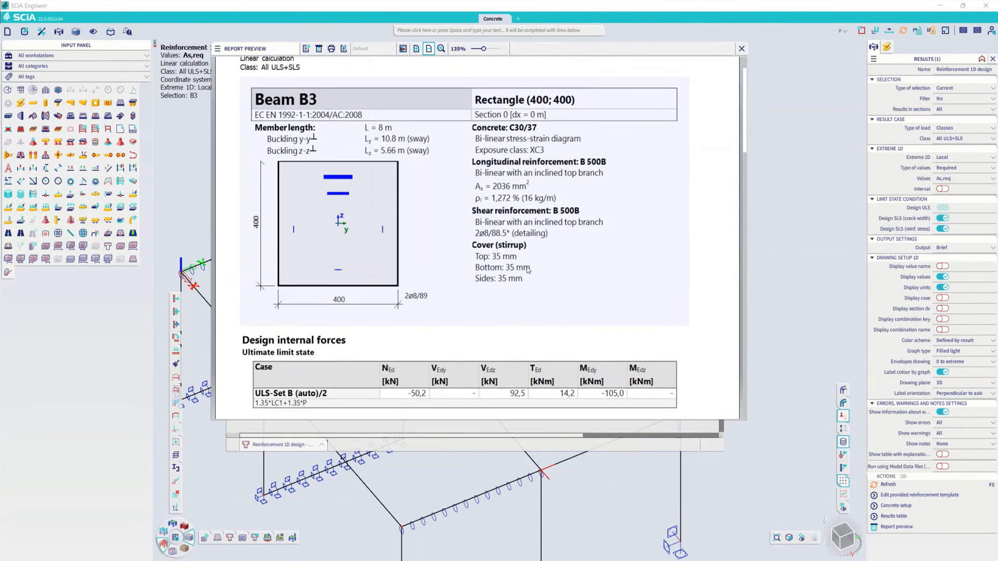
pyautogui.moveTo(744, 127); pyautogui.dragTo(719, 259)
pyautogui.scroll(3, 719, 259)
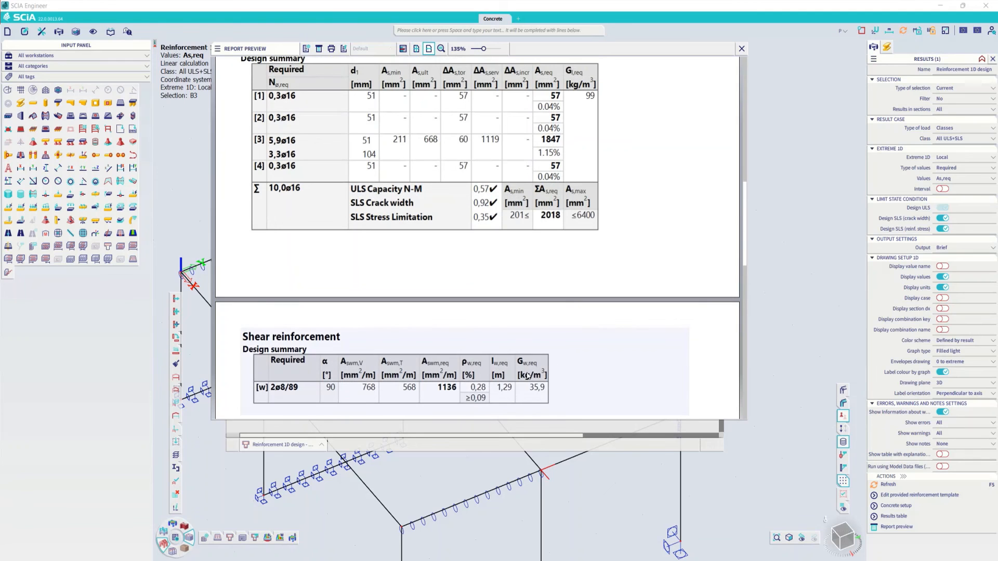
pyautogui.scroll(1, 578, 255)
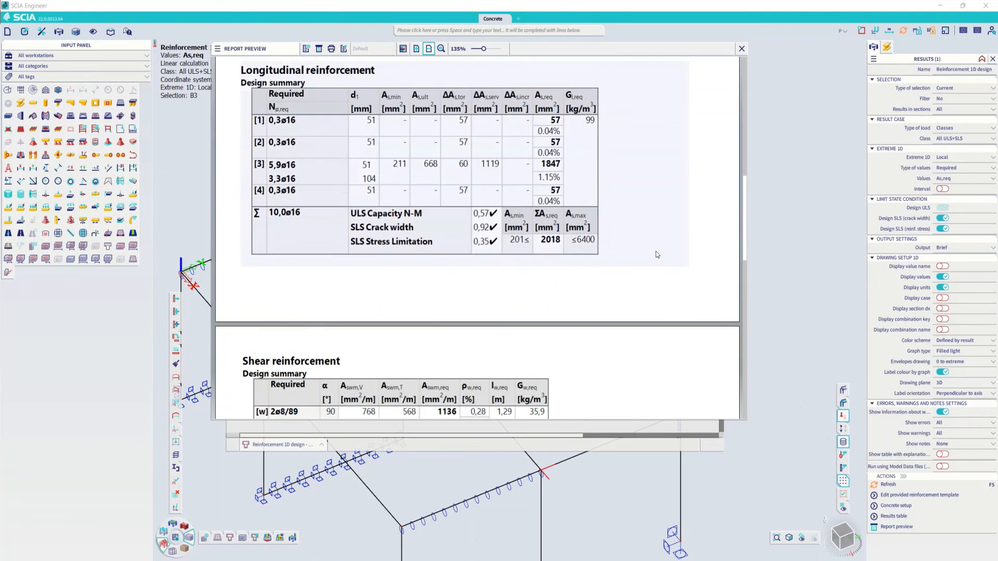
pyautogui.click(742, 49)
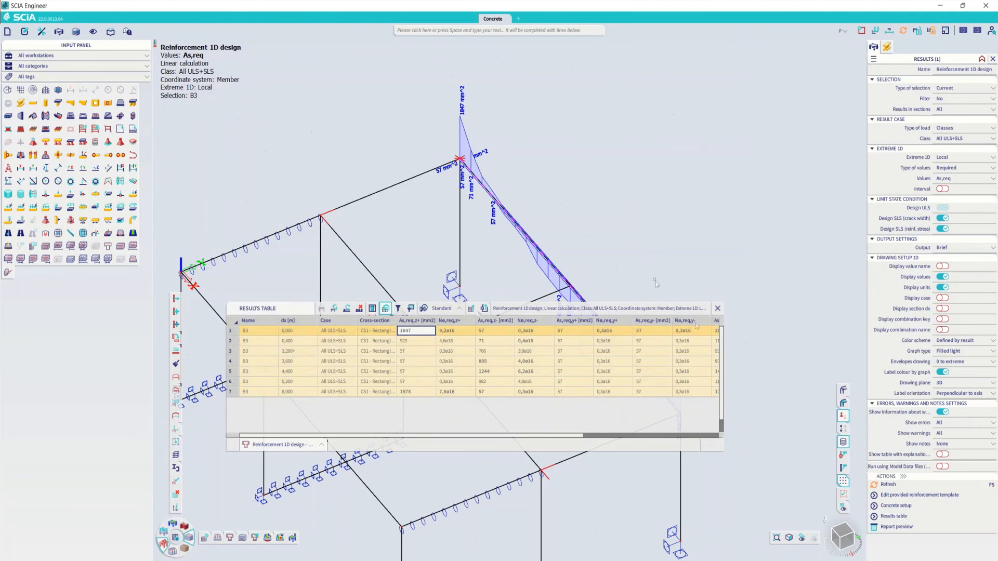
# - Set the type of values to Required - Statically and display ΔAs,serv along beam B3
pyautogui.click(952, 168)
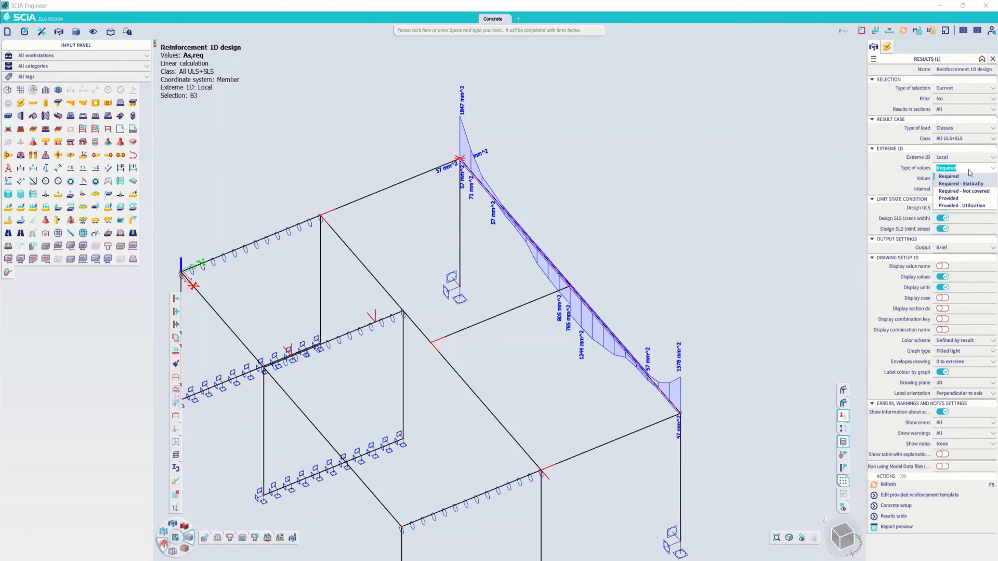
pyautogui.click(961, 183)
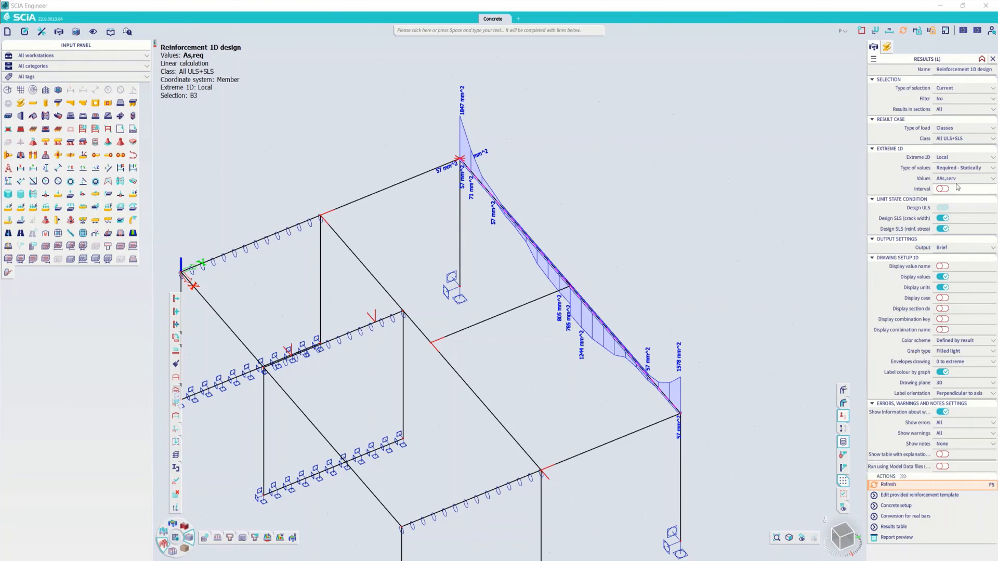
pyautogui.click(956, 179)
pyautogui.click(953, 195)
pyautogui.click(886, 484)
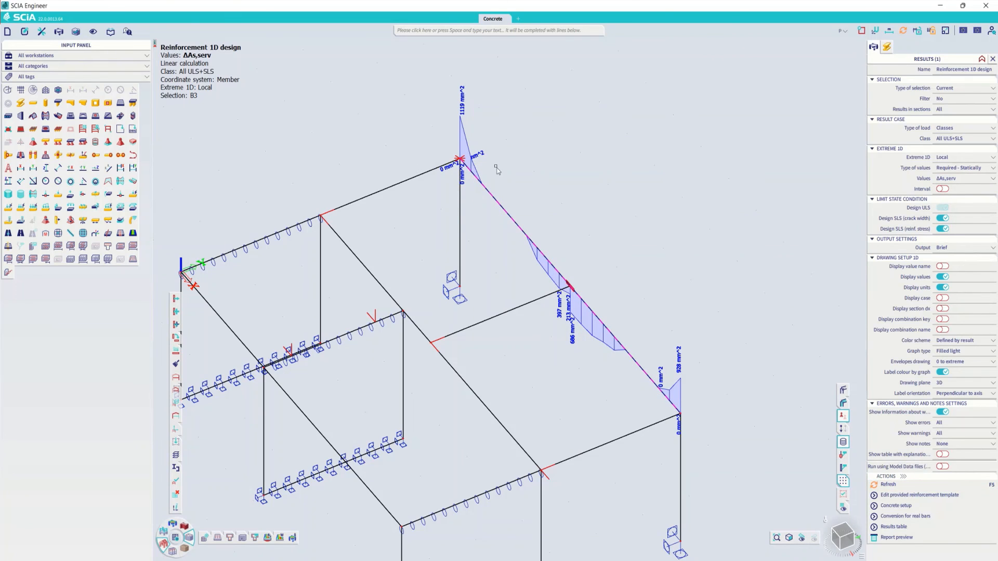
# - Set the type of values to Provided and clear the selection of beam B3
pyautogui.click(942, 168)
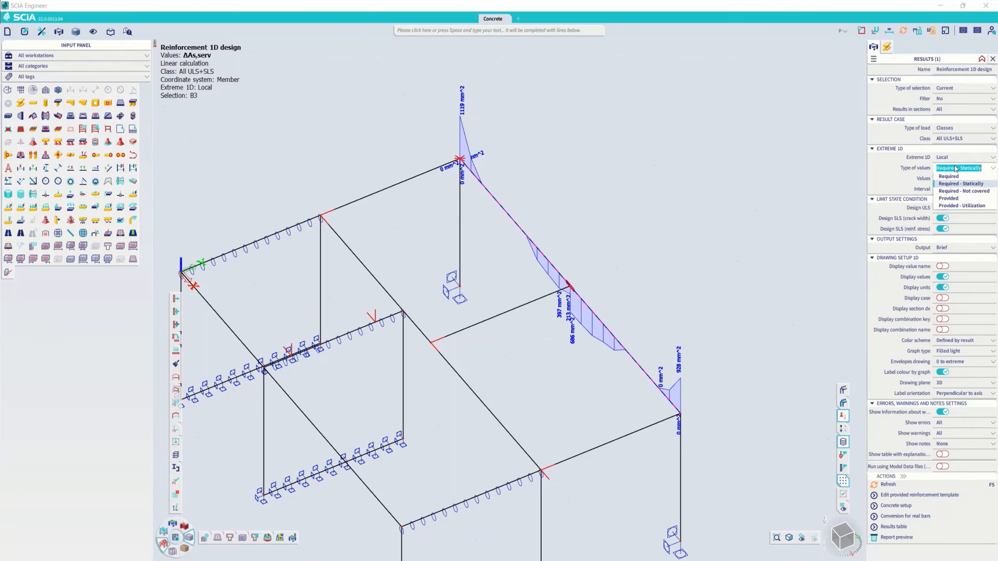
pyautogui.click(949, 198)
pyautogui.scroll(-3, 559, 377)
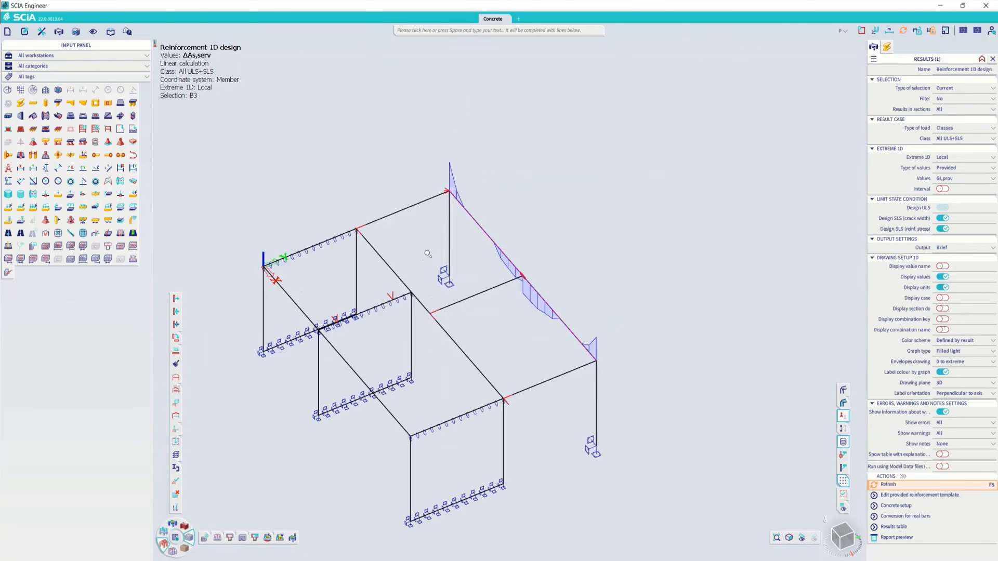
pyautogui.press('Escape')
# - Enable the design of provided reinforcement for Beam / Rib and Column in the concrete settings
pyautogui.moveTo(206, 539)
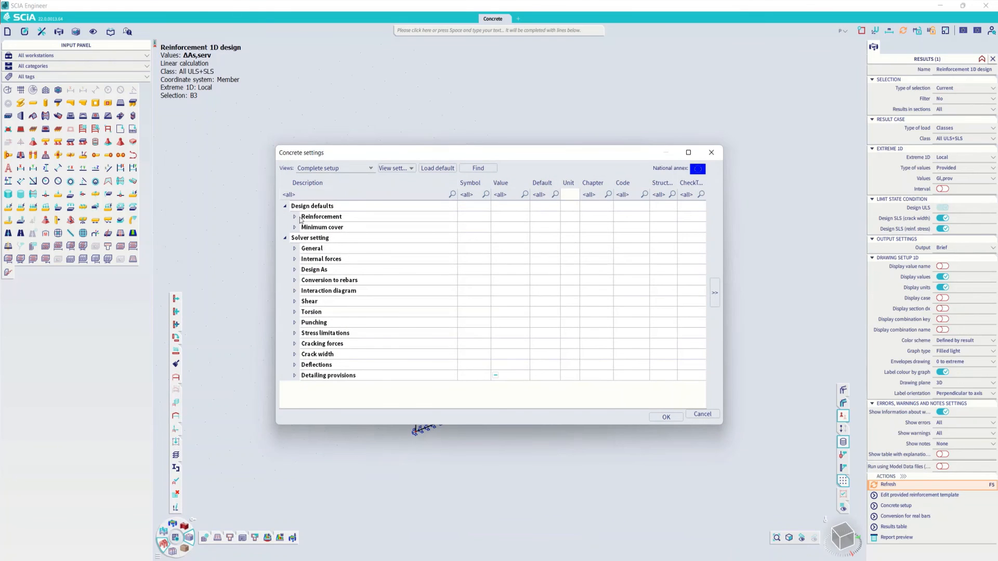
pyautogui.click(300, 219)
pyautogui.click(305, 228)
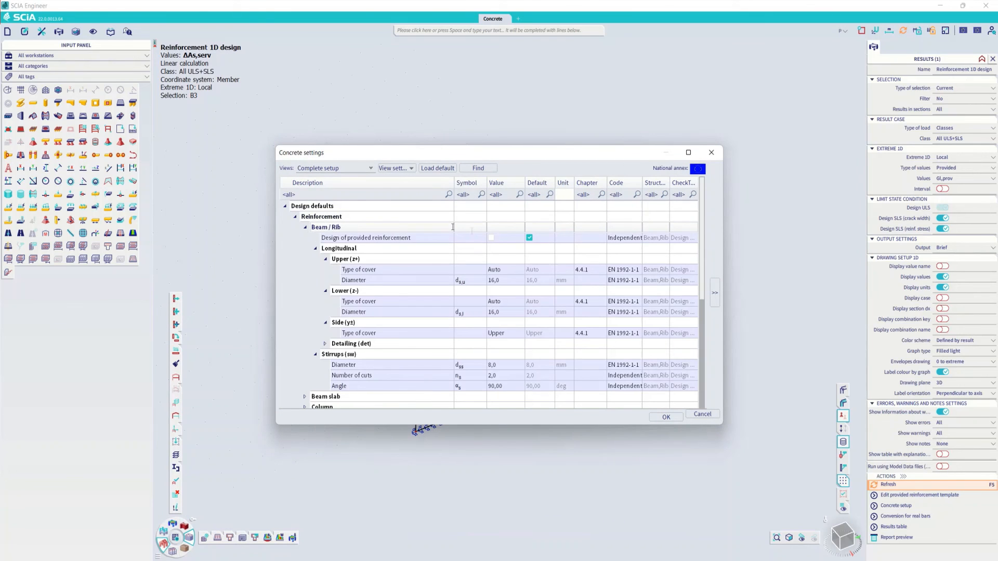
pyautogui.click(491, 238)
pyautogui.click(305, 228)
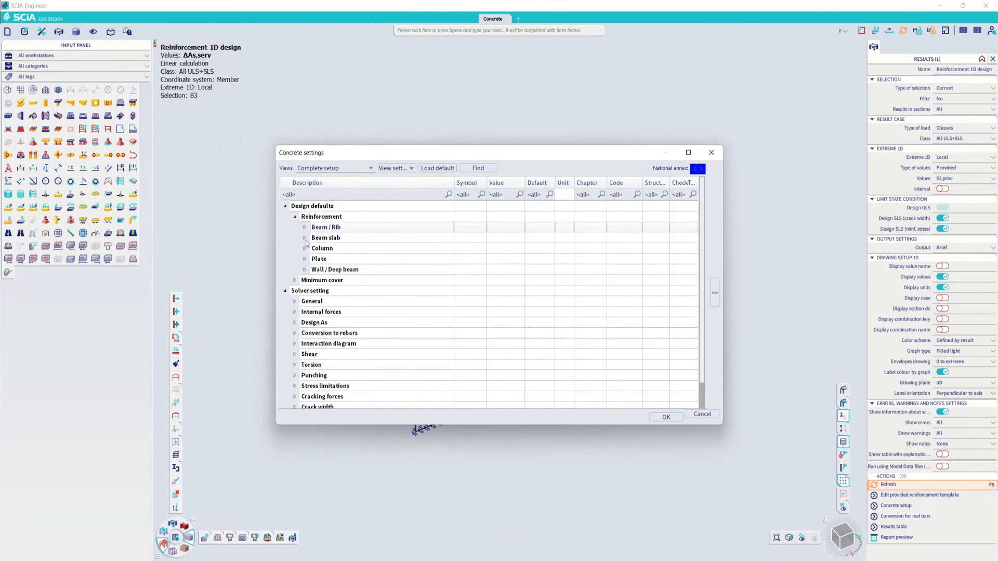
pyautogui.click(305, 249)
pyautogui.click(490, 259)
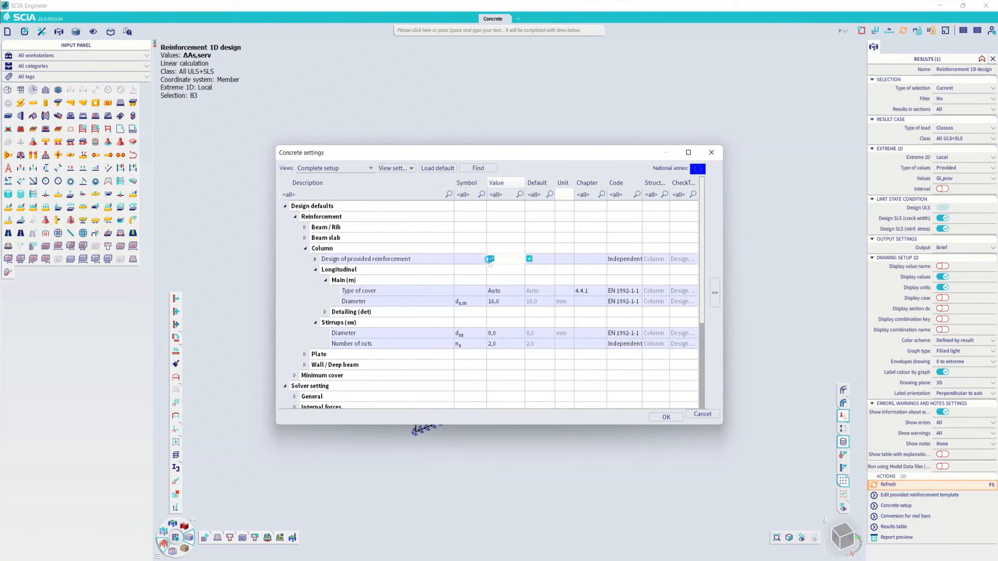
pyautogui.click(666, 416)
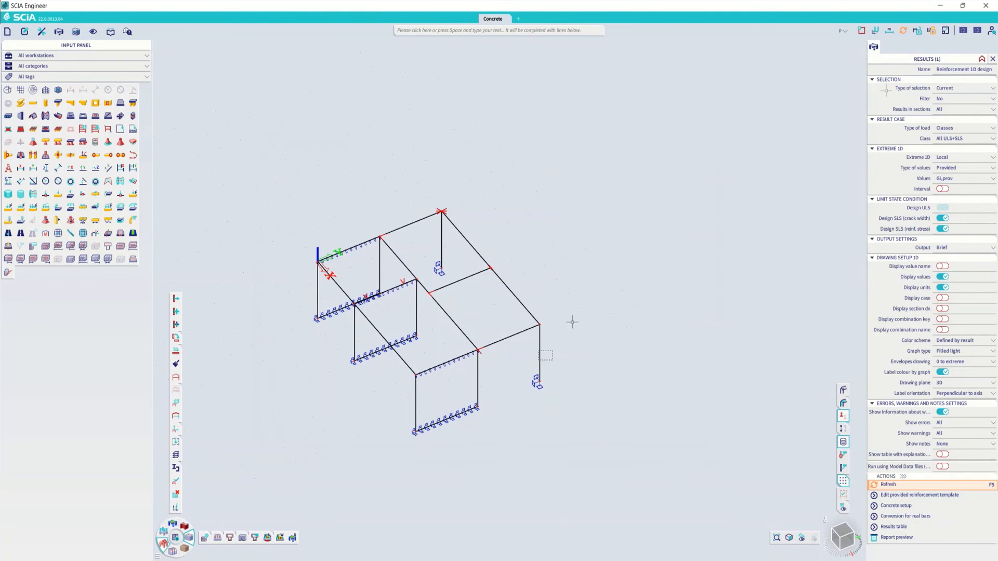
# - Display the provided number of bars Nø,prov on column B5, and switch it to the summed Nø,prov (Σ)
pyautogui.click(954, 178)
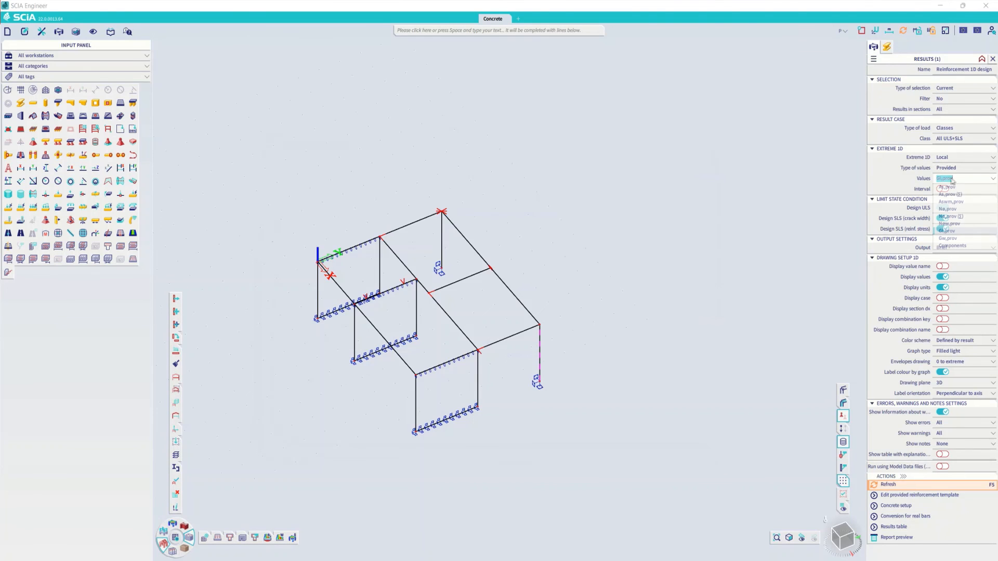
pyautogui.click(956, 209)
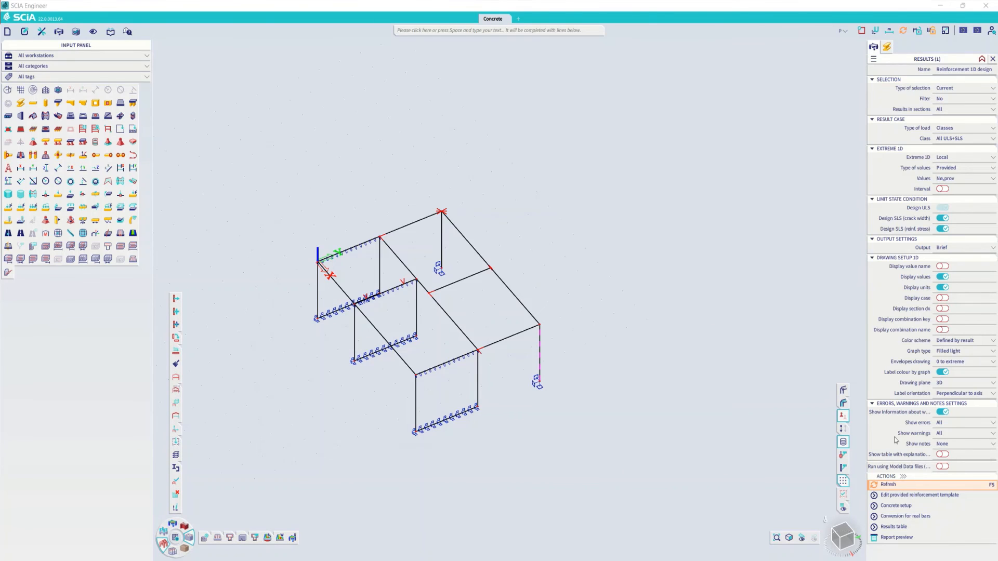
pyautogui.click(889, 474)
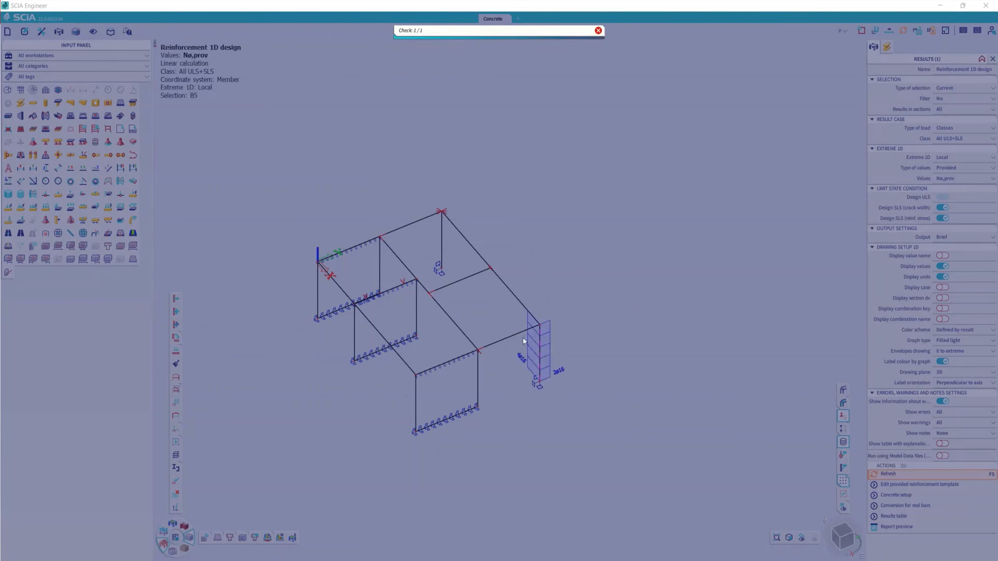
pyautogui.scroll(3, 540, 375)
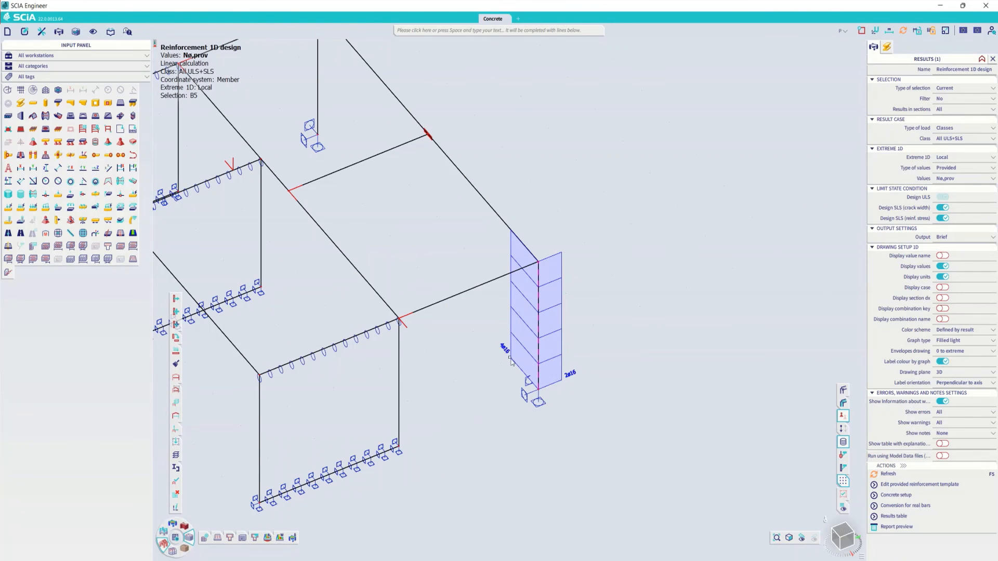
pyautogui.click(953, 178)
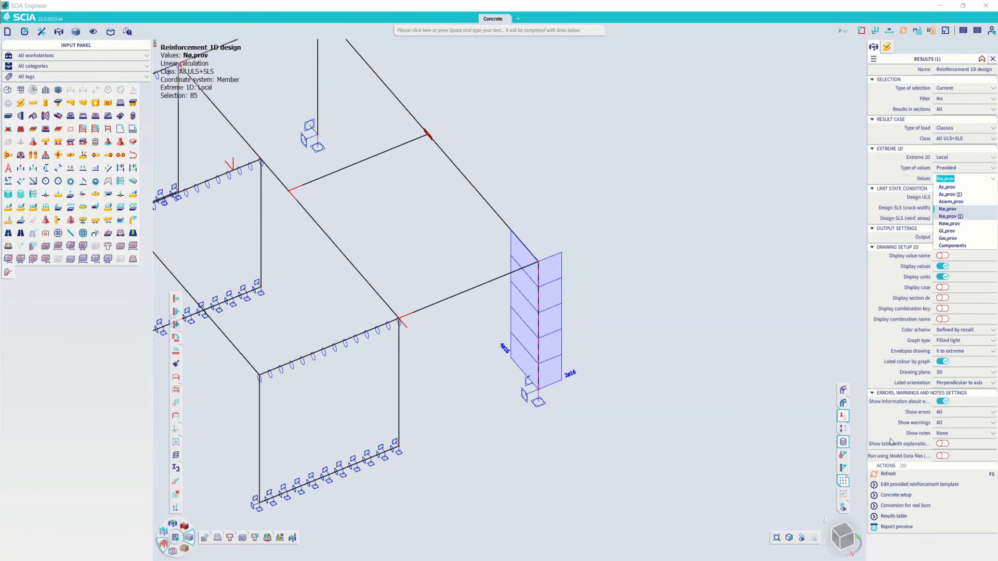
pyautogui.click(888, 473)
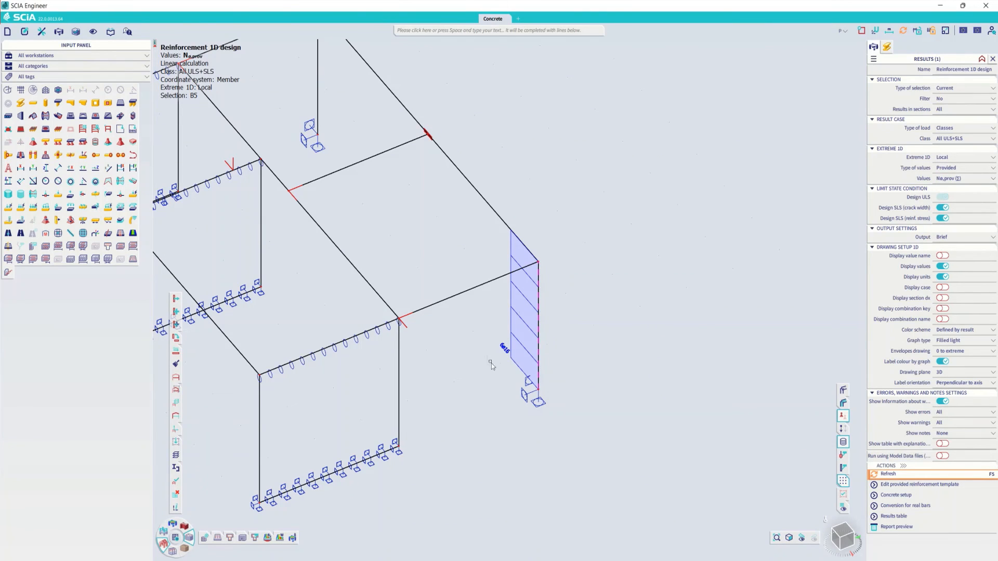
# - Display Gl,prov on column B5, and switch the results to the Provided - Utilization value UC(As,prov)
pyautogui.click(946, 181)
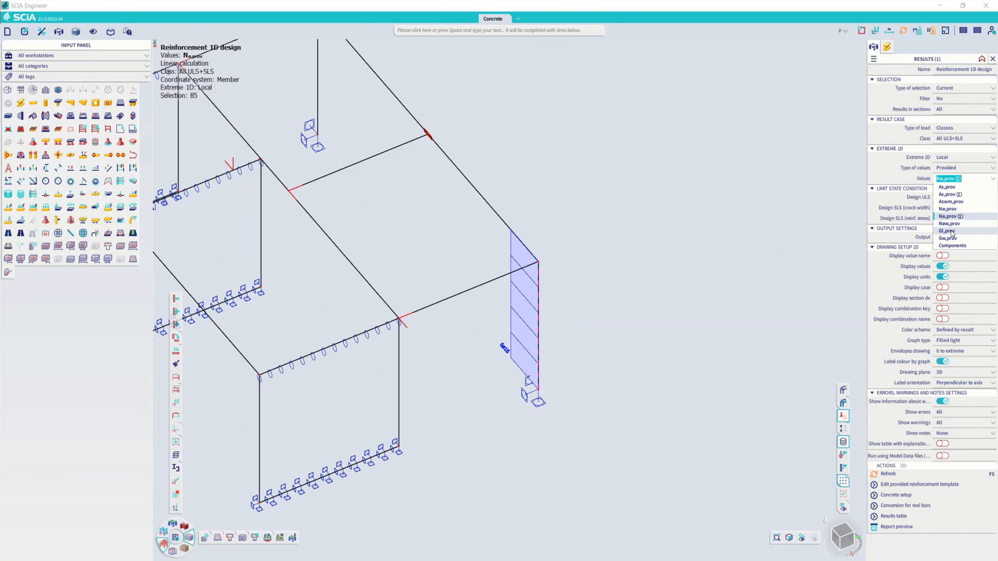
pyautogui.click(910, 483)
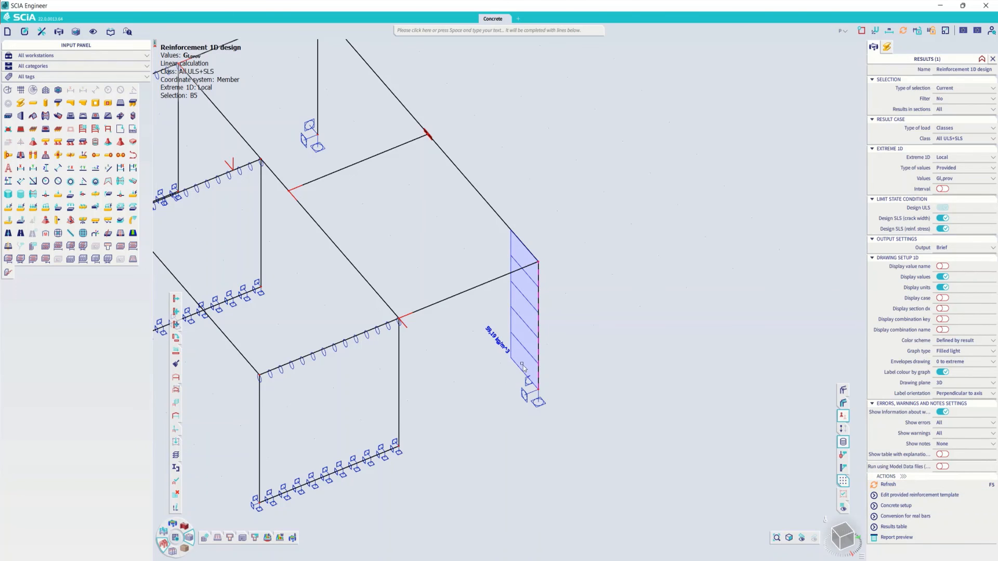
pyautogui.click(963, 170)
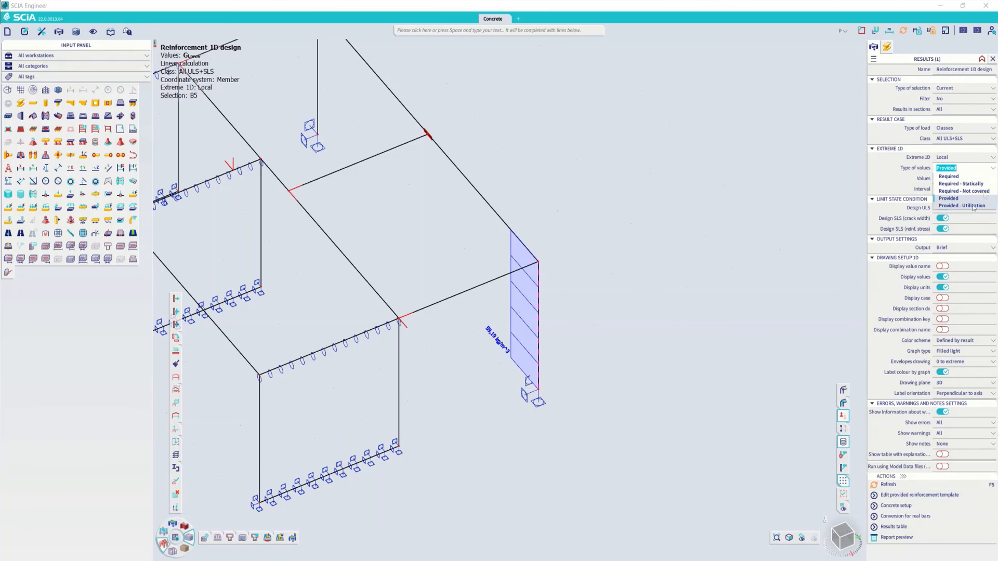
pyautogui.click(972, 205)
pyautogui.click(978, 180)
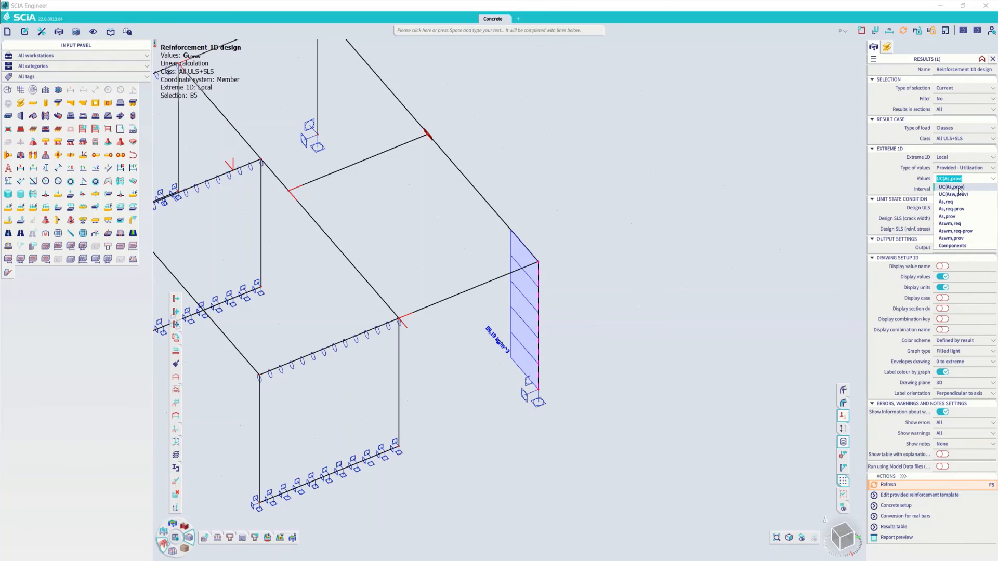
pyautogui.click(959, 192)
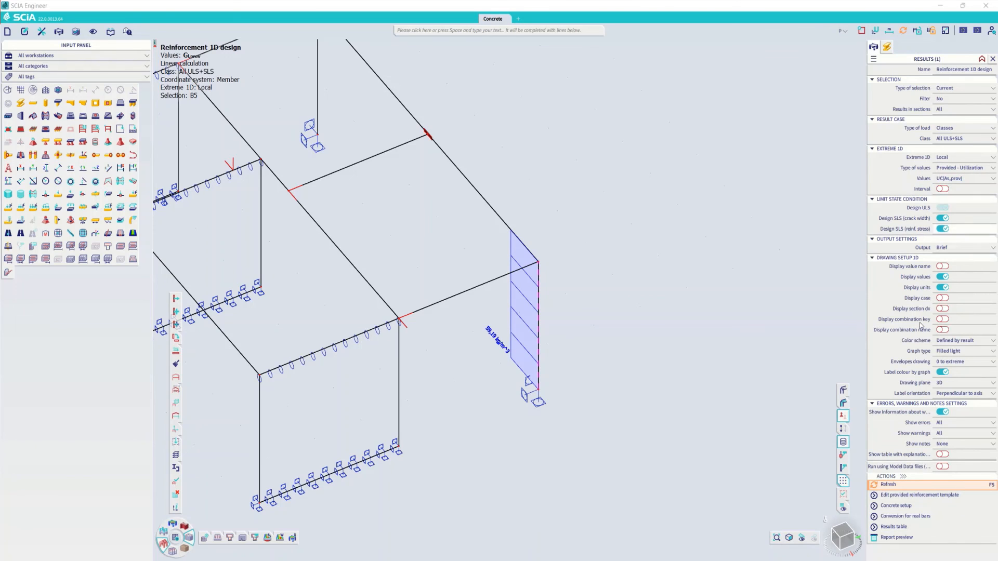
pyautogui.click(888, 486)
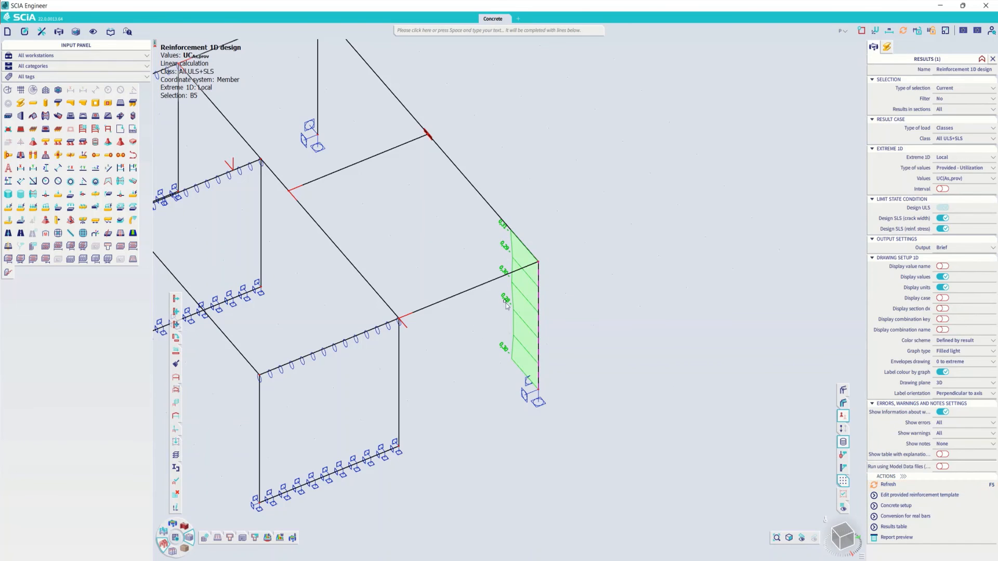
# - Inspect the provided reinforcement template Column_Rect_Basic_AddList_All for rectangular column sections in the concrete settings and close it without edits
pyautogui.click(206, 541)
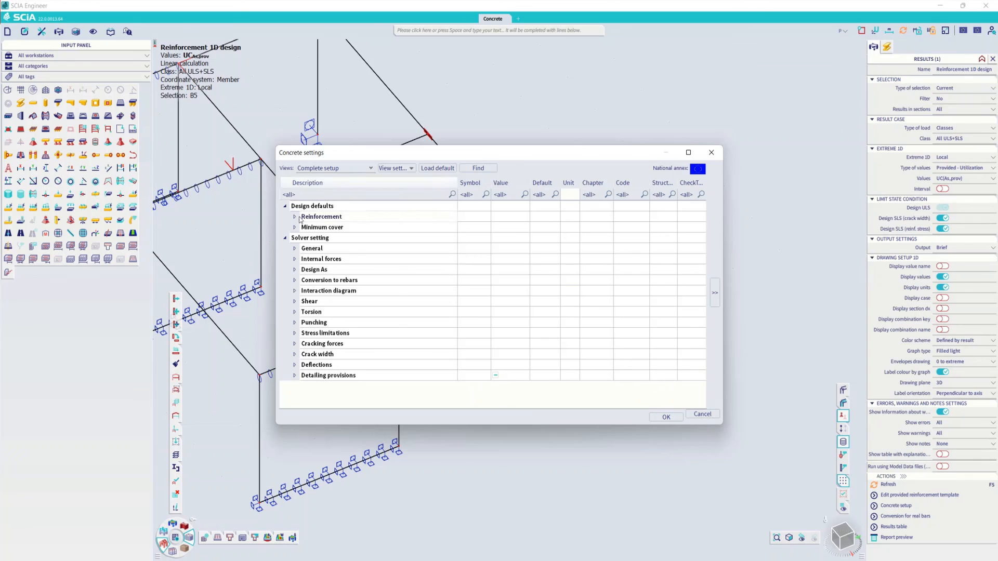
pyautogui.click(300, 220)
pyautogui.click(305, 248)
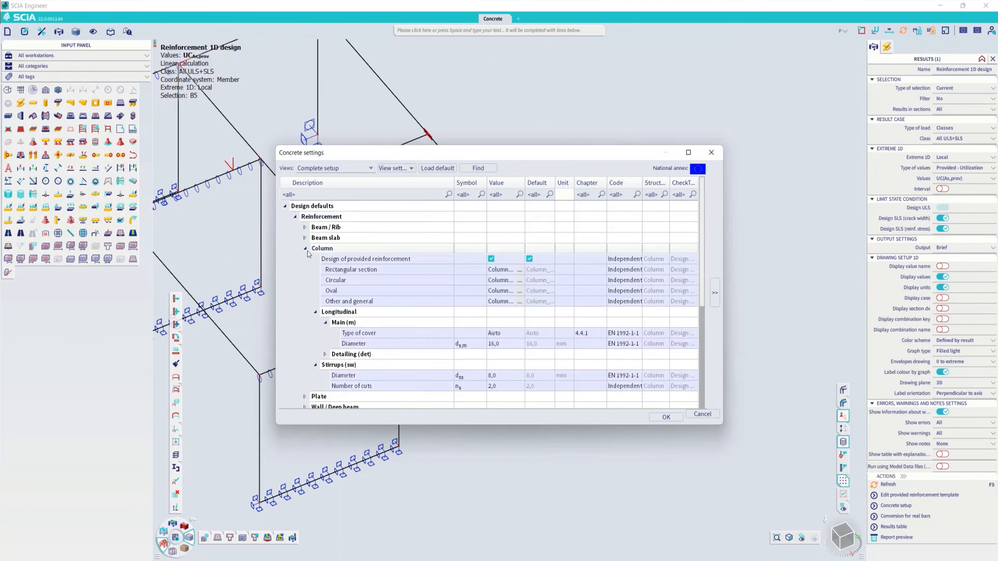
pyautogui.click(520, 269)
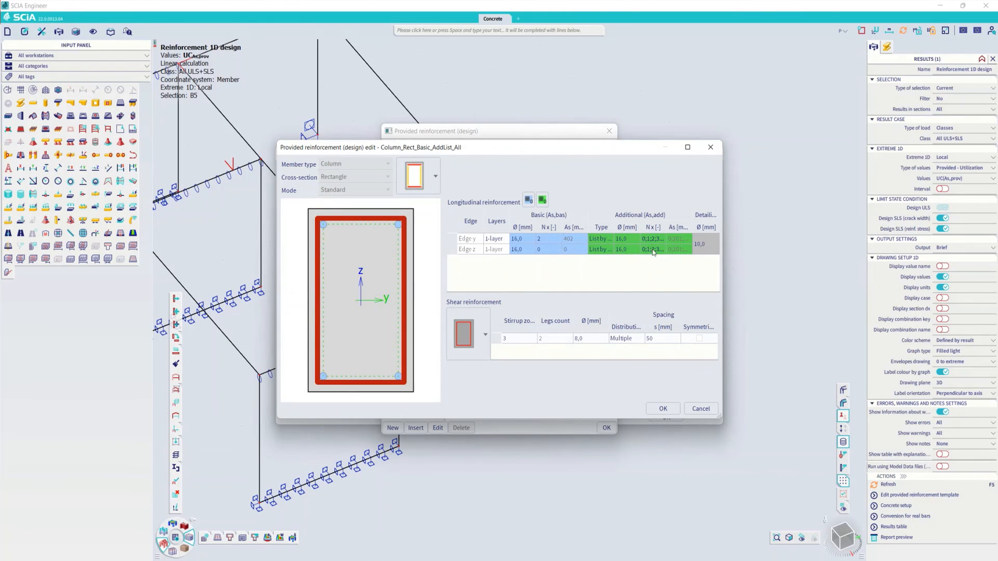
pyautogui.click(699, 409)
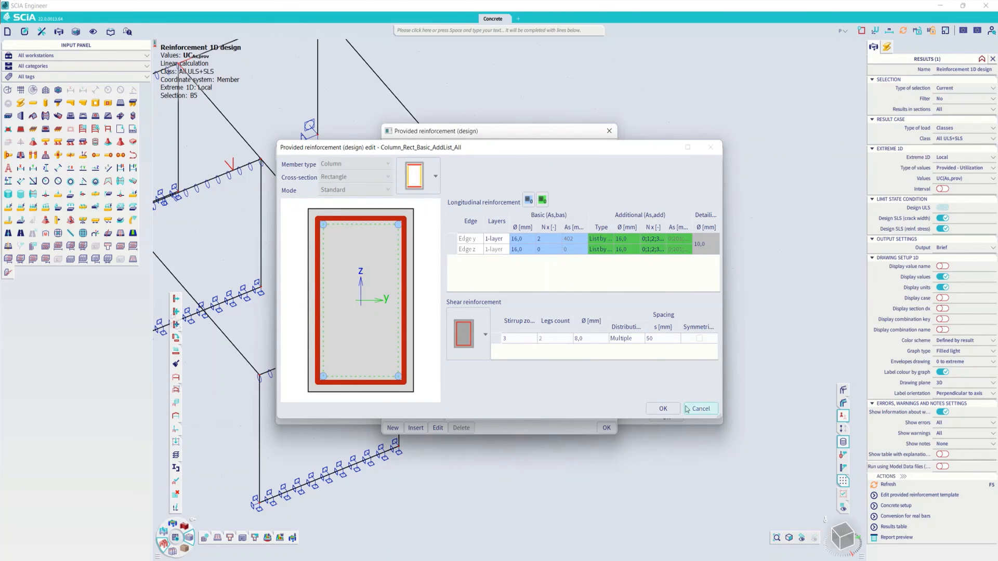
pyautogui.click(606, 428)
pyautogui.click(665, 417)
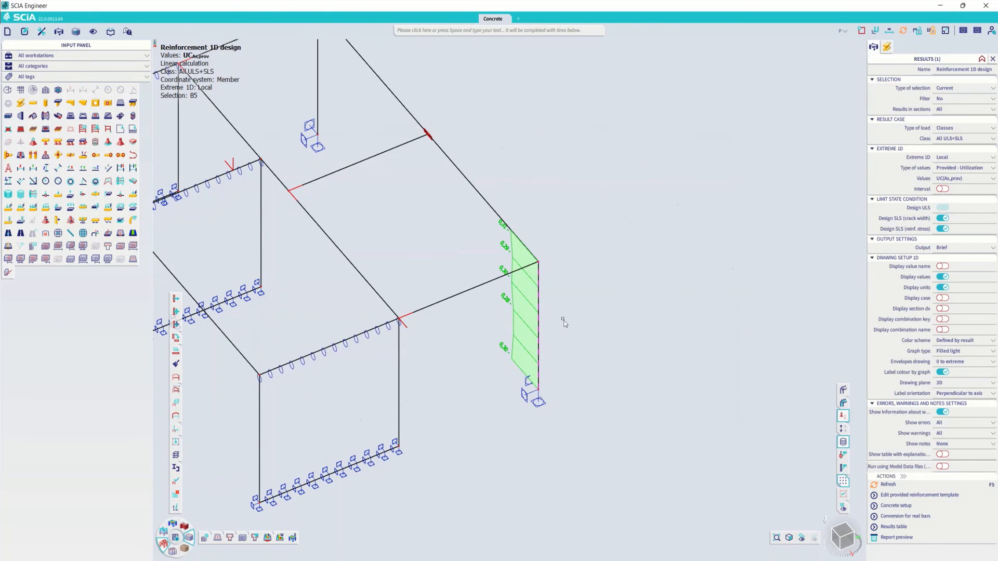
# - Clear the column selection, select the slab and display the 2D reinforcement design's Provided - Utilization value UC(vRd,max)
pyautogui.scroll(-3, 563, 320)
pyautogui.press('Escape')
pyautogui.keyDown('ctrl'); pyautogui.moveTo(559, 324); pyautogui.dragTo(565, 325, button='right'); pyautogui.keyUp('ctrl')
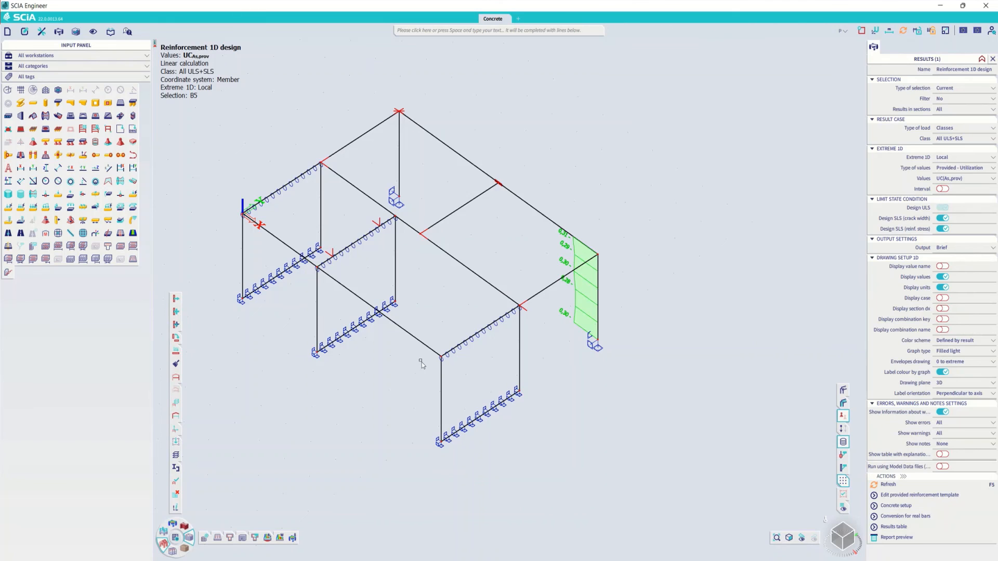
pyautogui.click(408, 333)
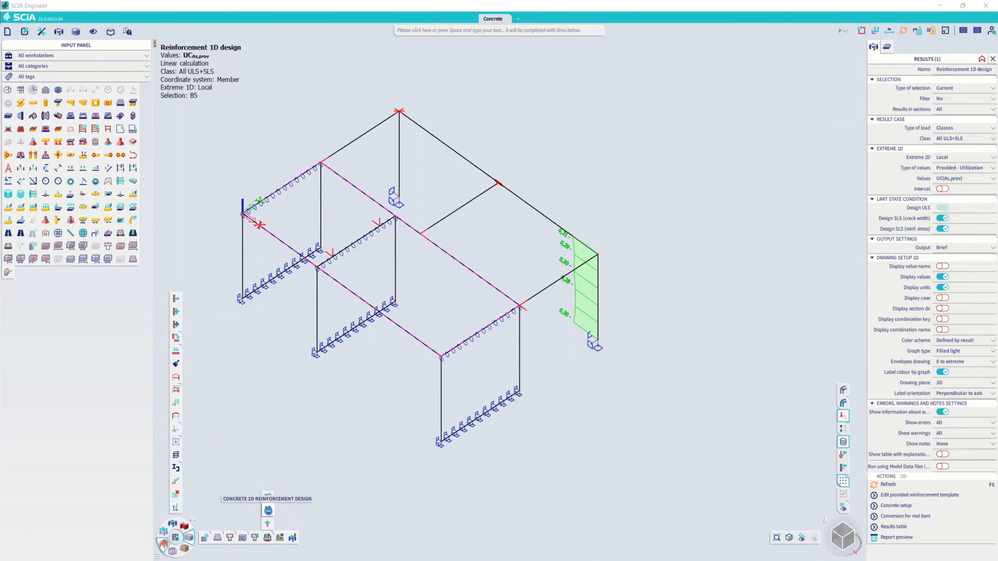
pyautogui.click(269, 512)
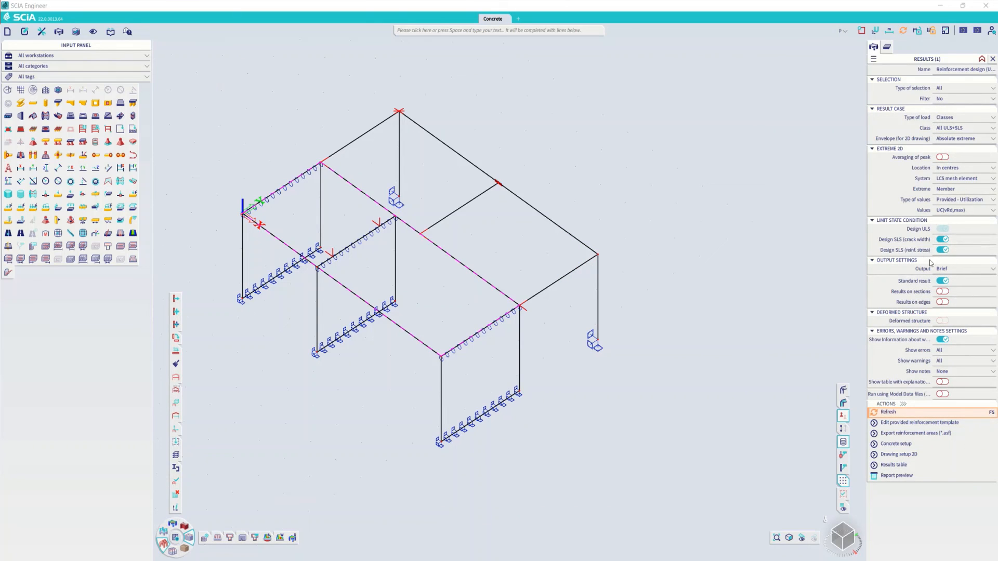
pyautogui.click(958, 200)
pyautogui.click(955, 238)
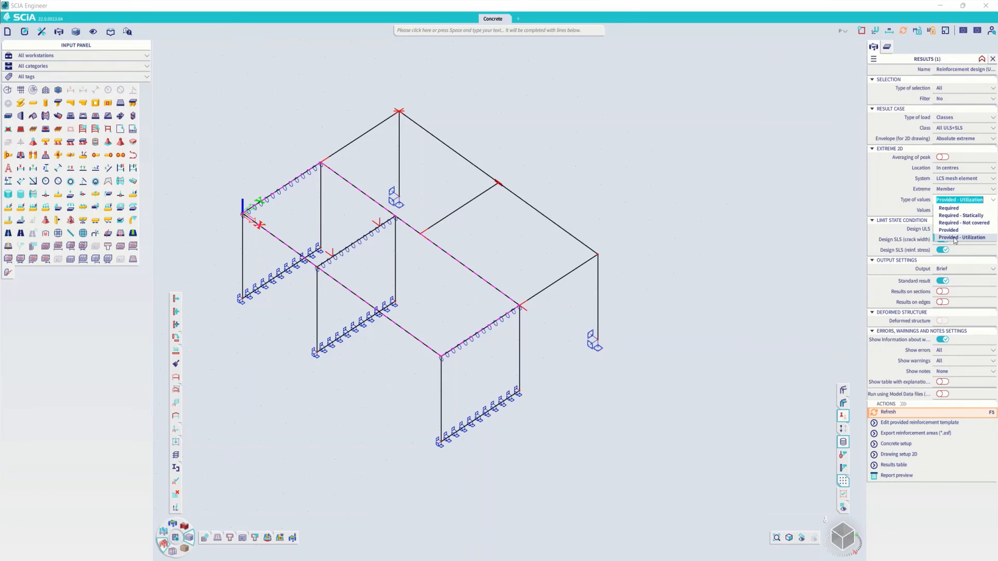
pyautogui.click(953, 211)
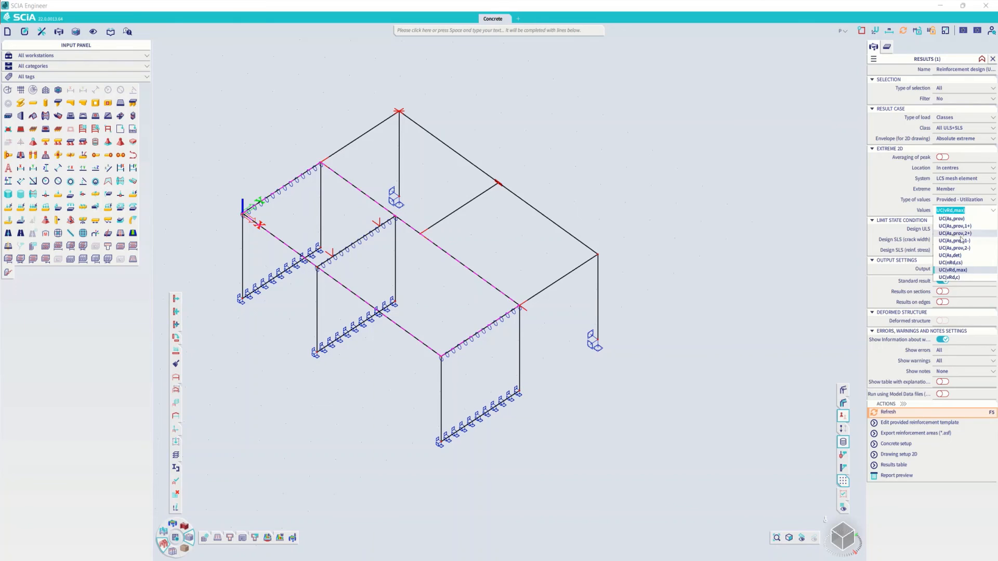
pyautogui.click(949, 270)
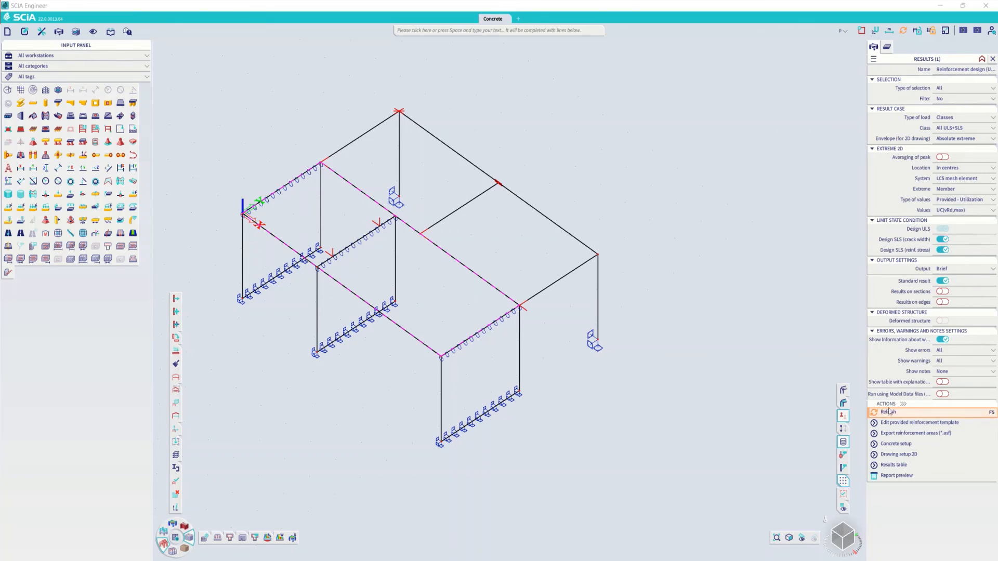
pyautogui.press('F5')
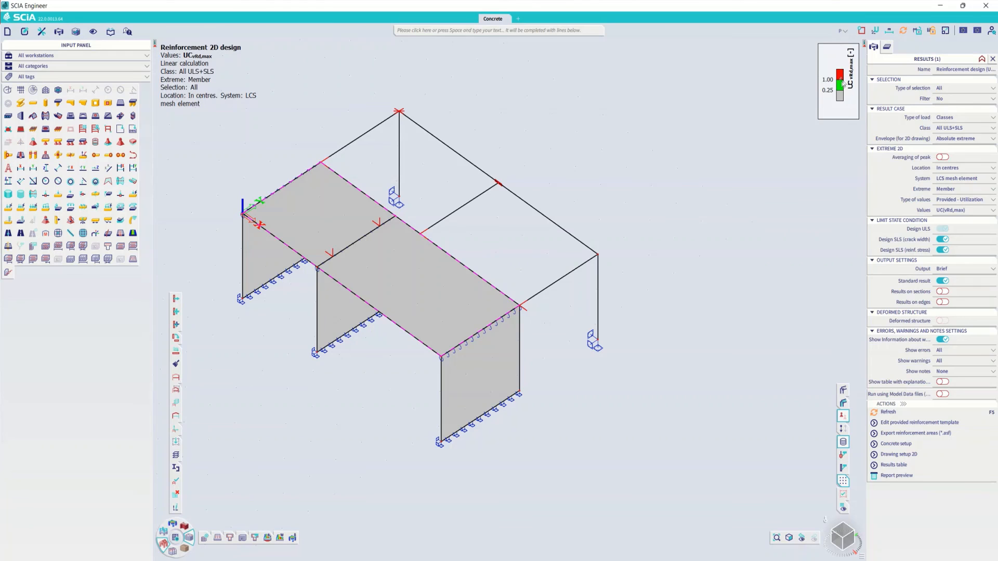
# - Switch the 2D reinforcement design results to the concrete shear utilization UC(vRd,c) and examine the slab areas
pyautogui.moveTo(450, 303); pyautogui.dragTo(548, 312, button='right')
pyautogui.click(962, 210)
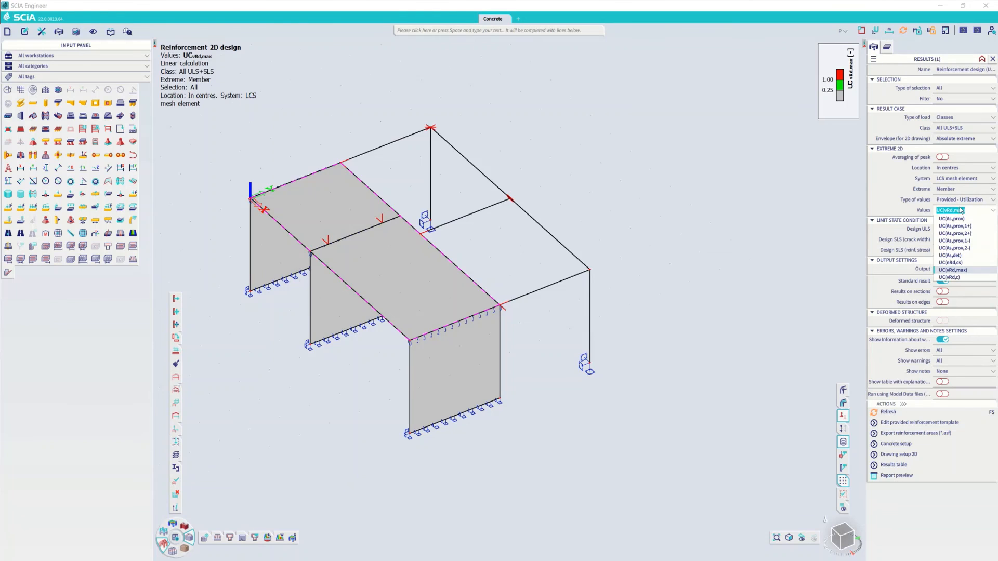
pyautogui.click(950, 277)
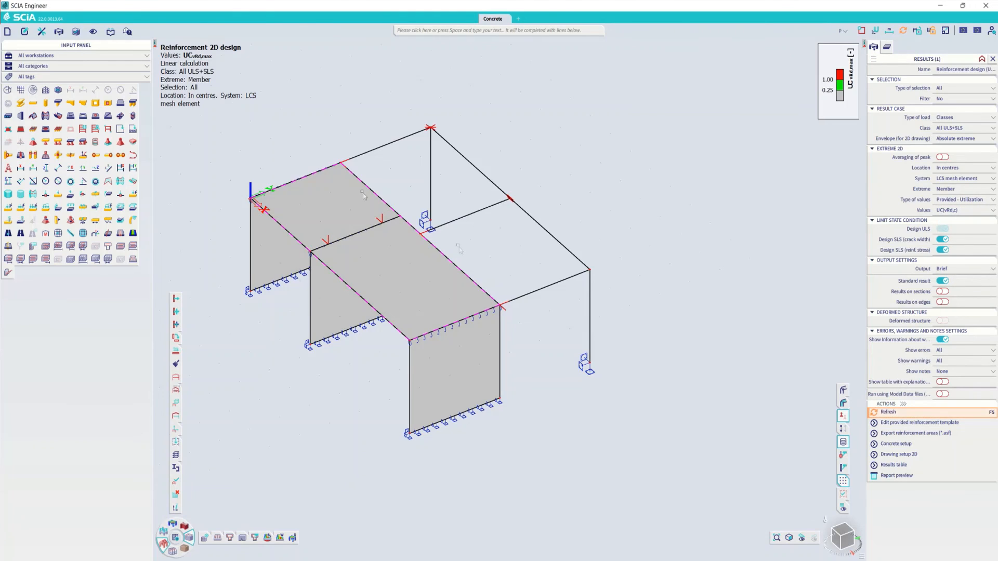
pyautogui.moveTo(366, 197); pyautogui.dragTo(384, 232, button='right')
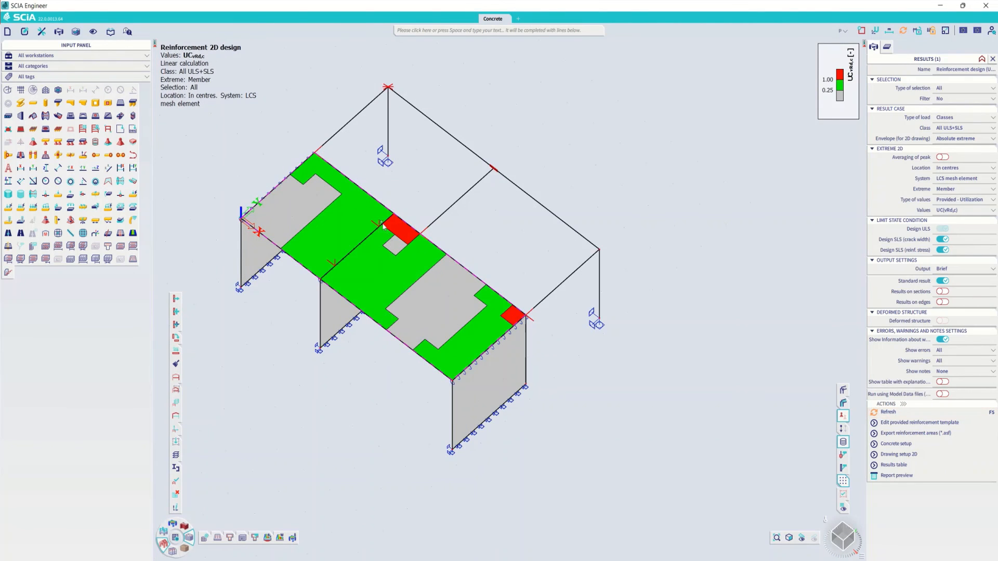
pyautogui.scroll(2, 383, 225)
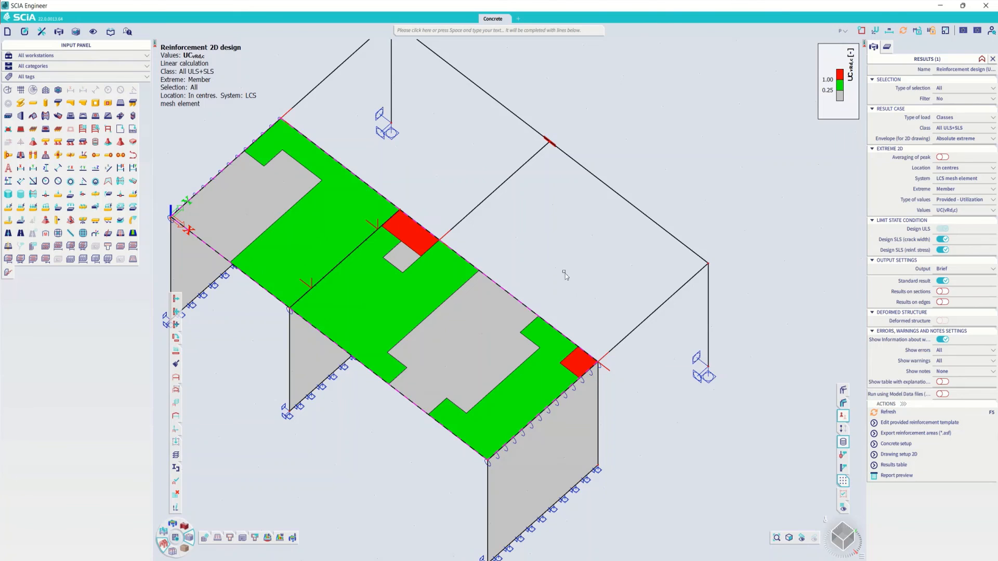
pyautogui.scroll(-2, 570, 285)
pyautogui.moveTo(550, 327)
pyautogui.keyDown('ctrl'); pyautogui.mouseDown(button='right')
pyautogui.moveTo(537, 325)
pyautogui.moveTo(548, 307)
pyautogui.moveTo(551, 325)
pyautogui.mouseUp(button='right'); pyautogui.keyUp('ctrl')
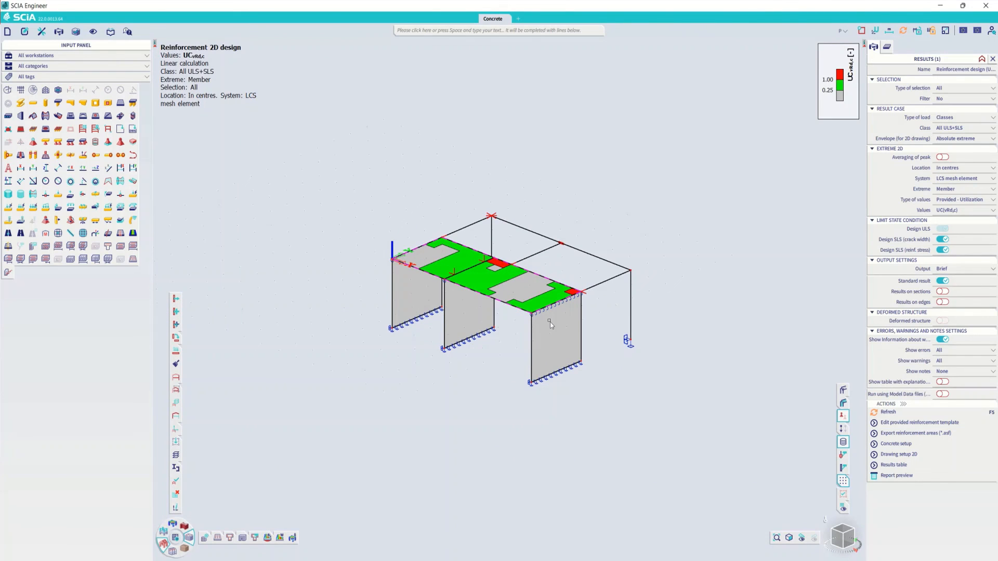